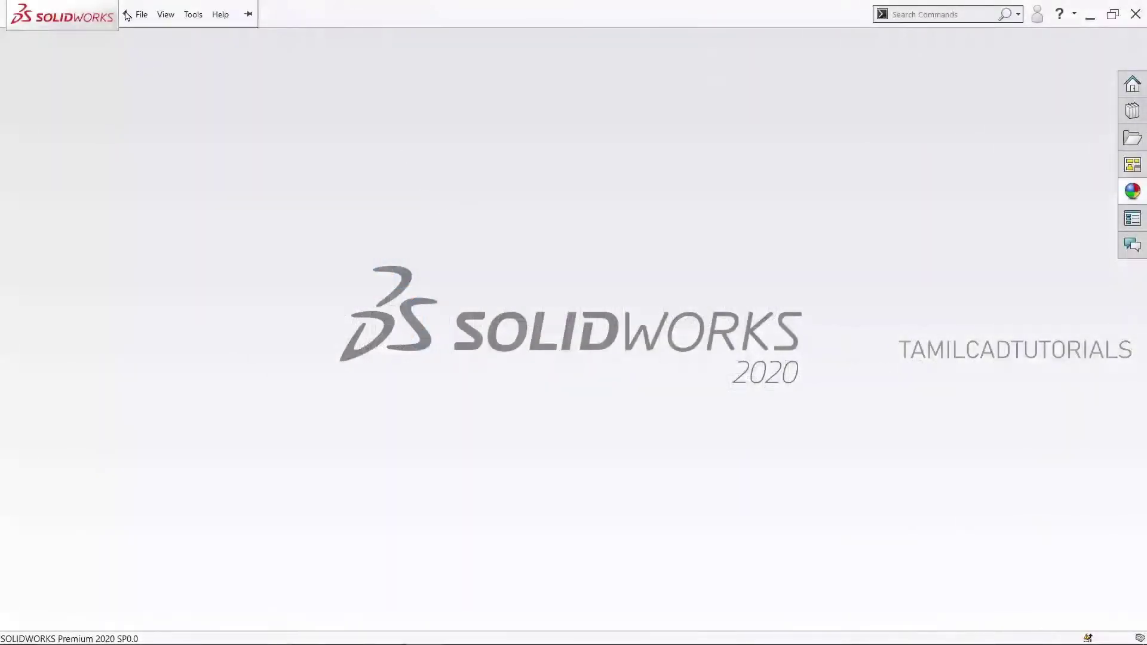
Create a new part document (Part2) and select the Front Plane
click(140, 16)
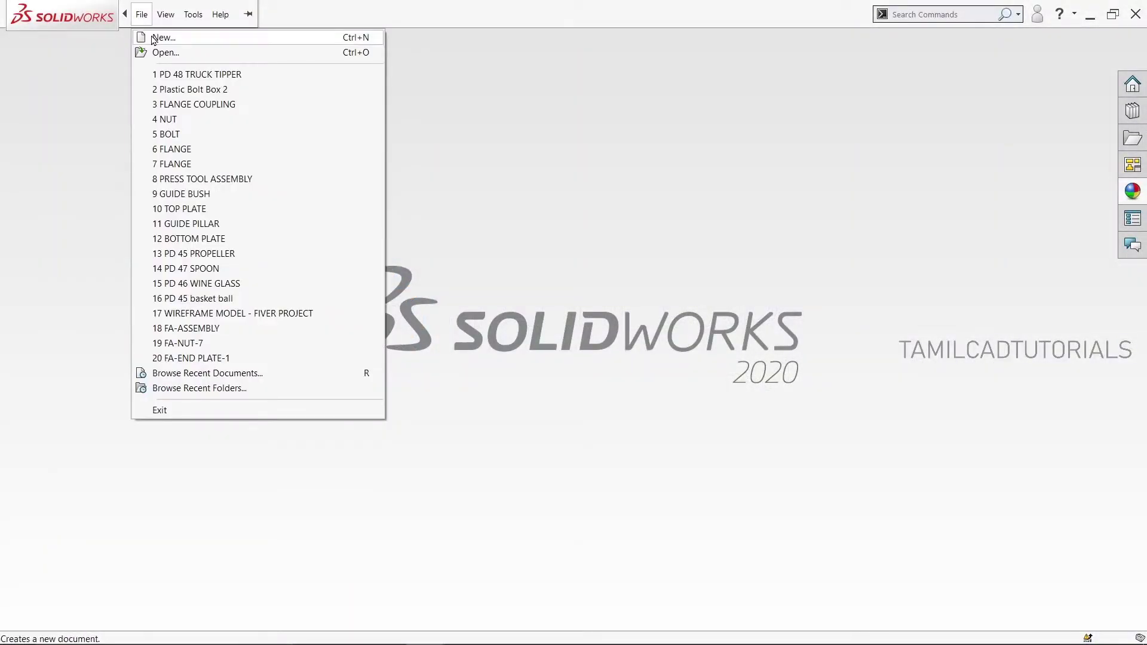
click(153, 37)
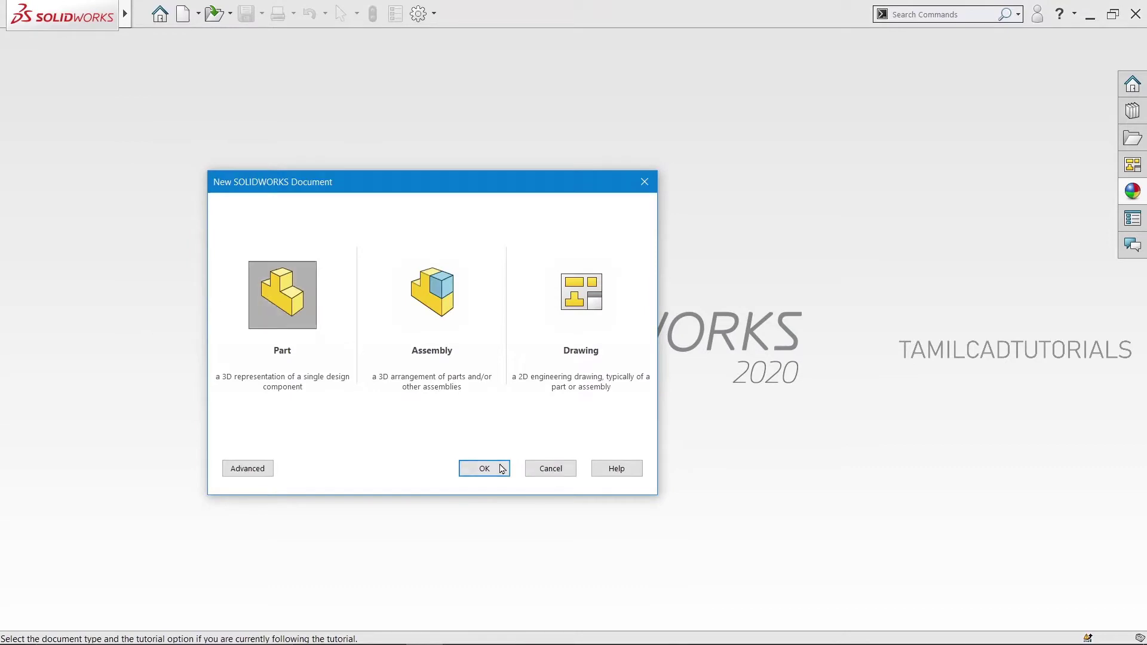
click(501, 468)
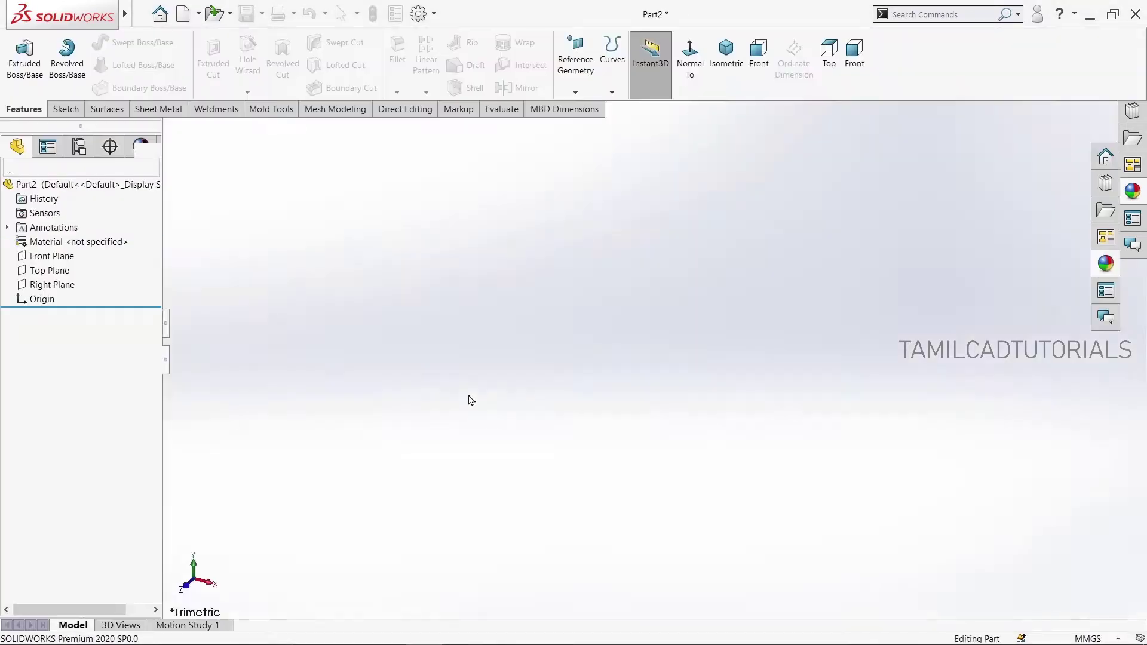
click(56, 257)
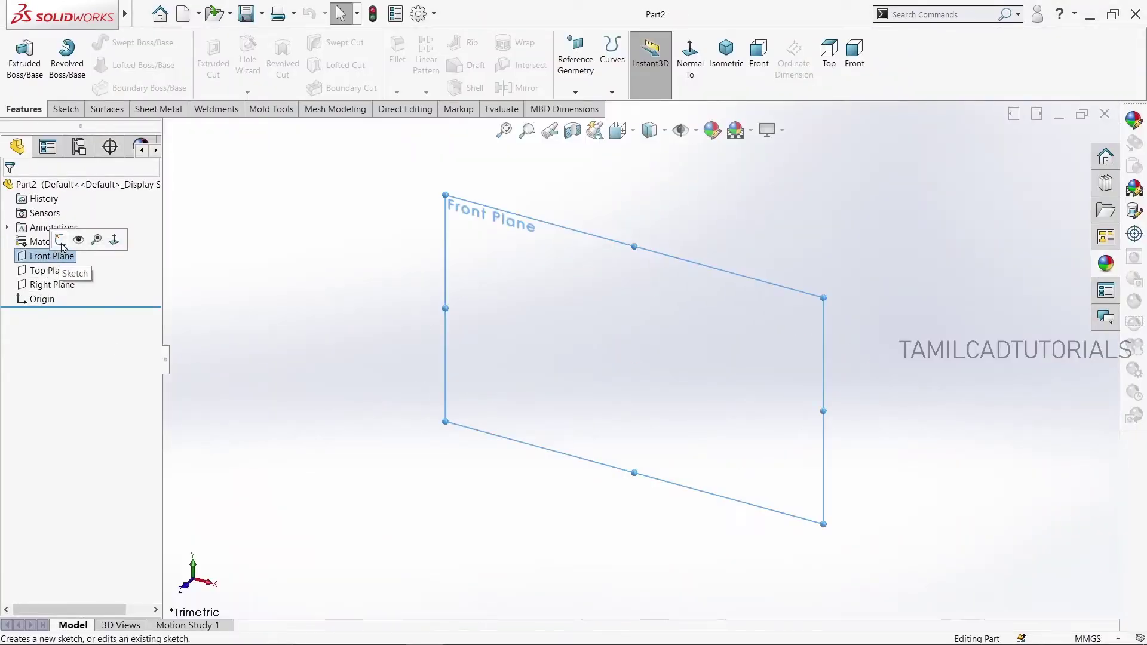
Sketch a closed four-line wedge outline on the Front Plane, starting at the origin
click(60, 240)
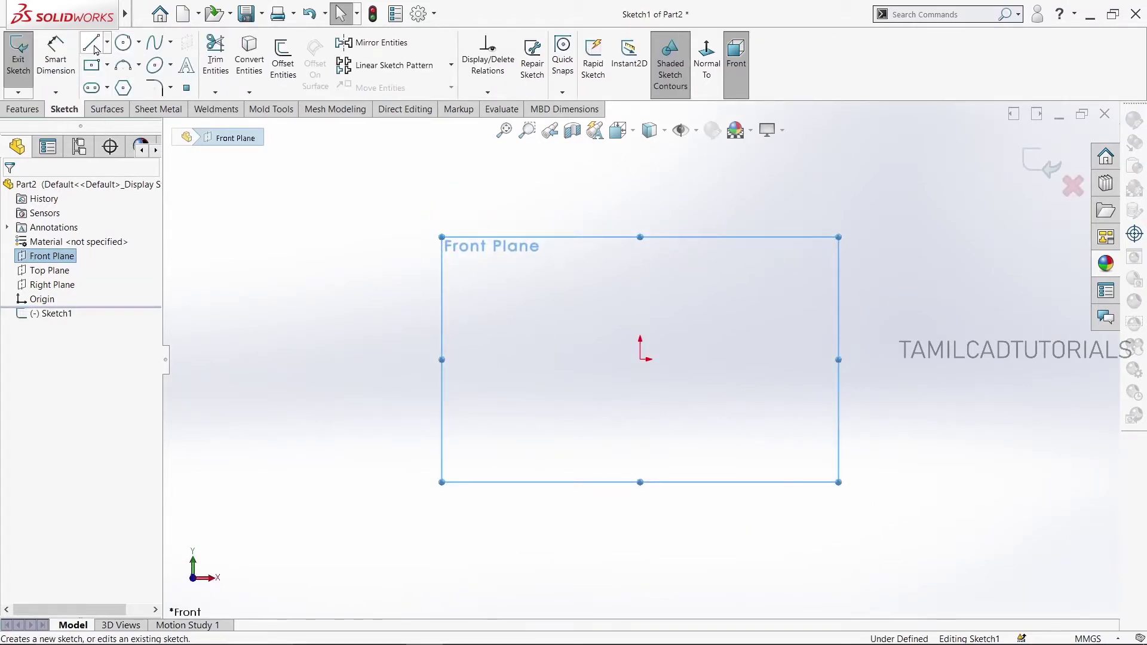
click(92, 43)
click(640, 360)
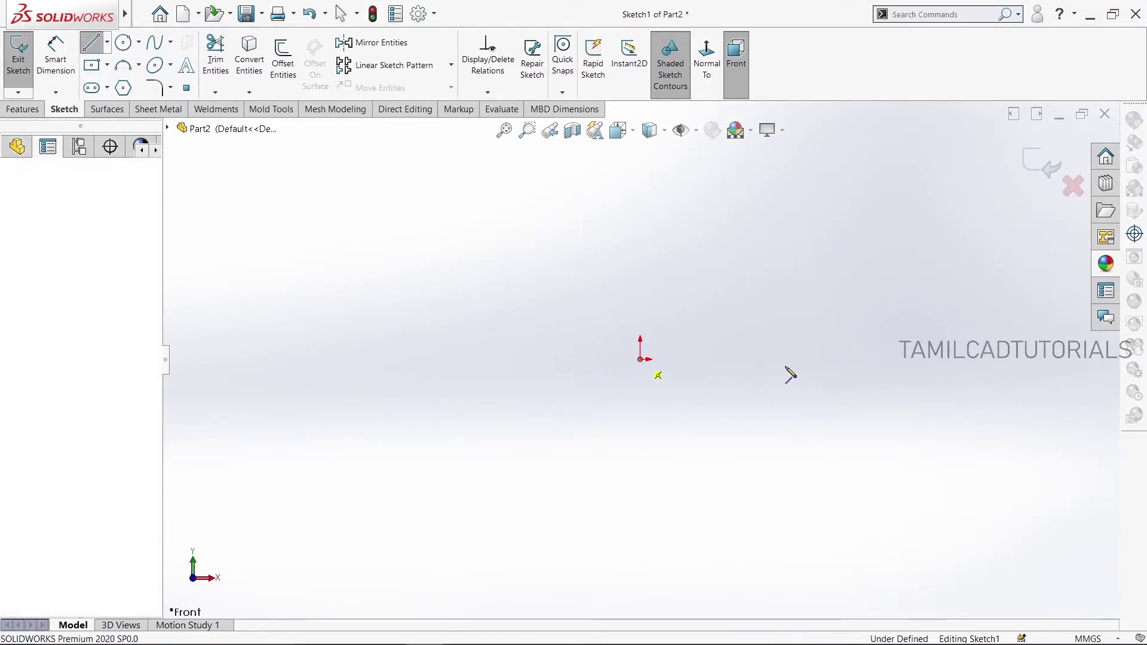
click(947, 359)
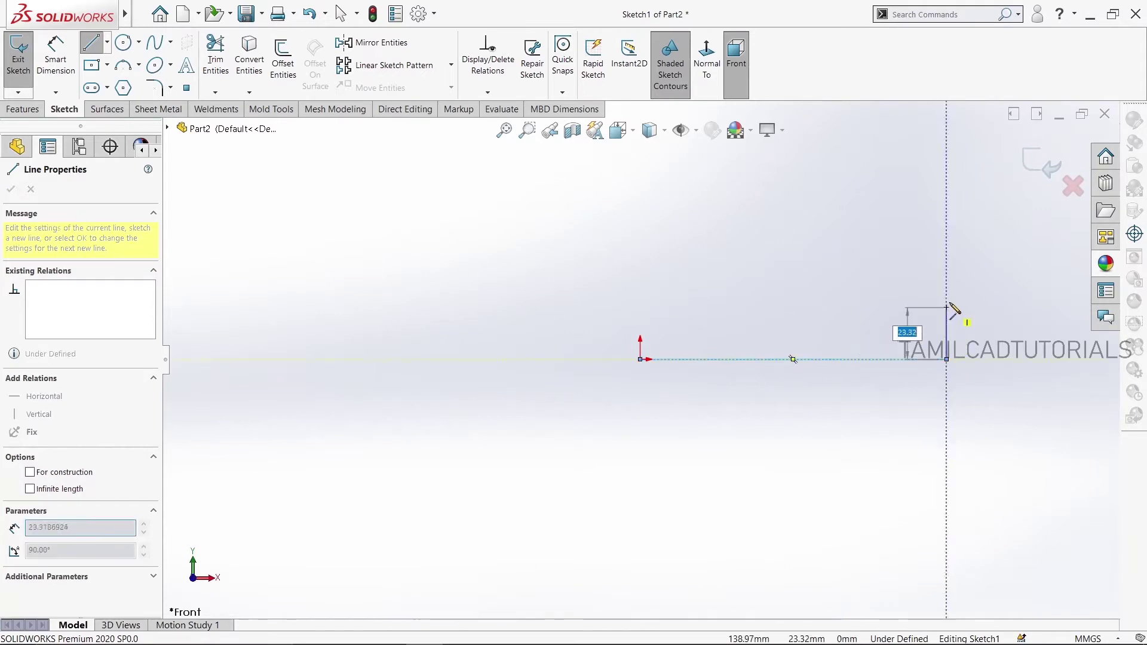
click(947, 291)
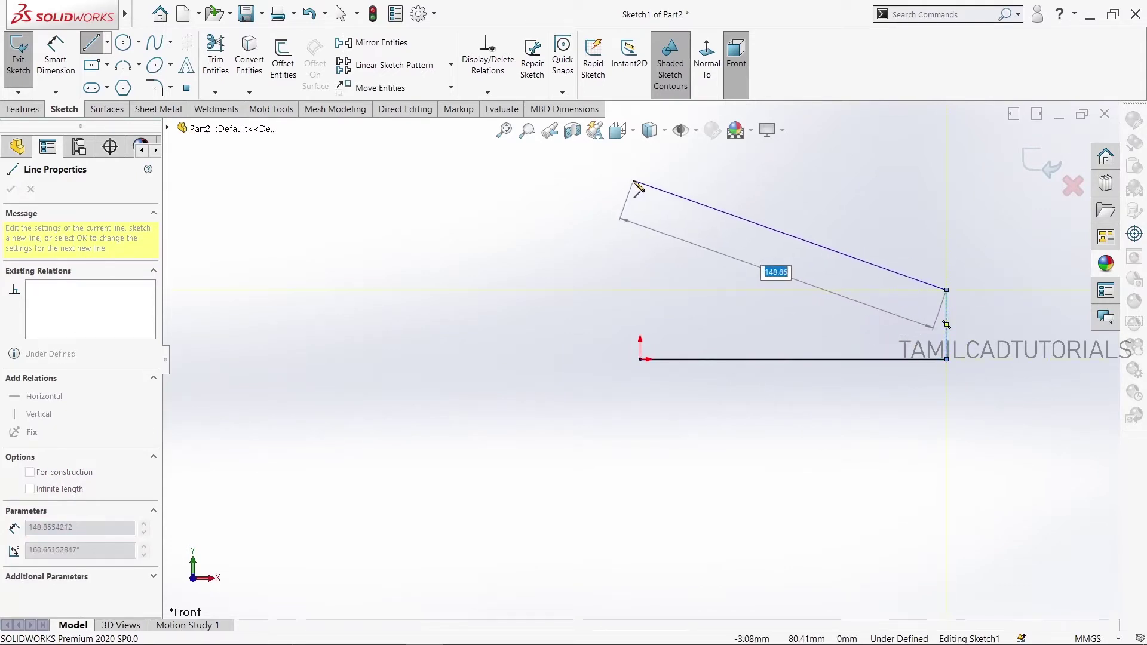
click(640, 180)
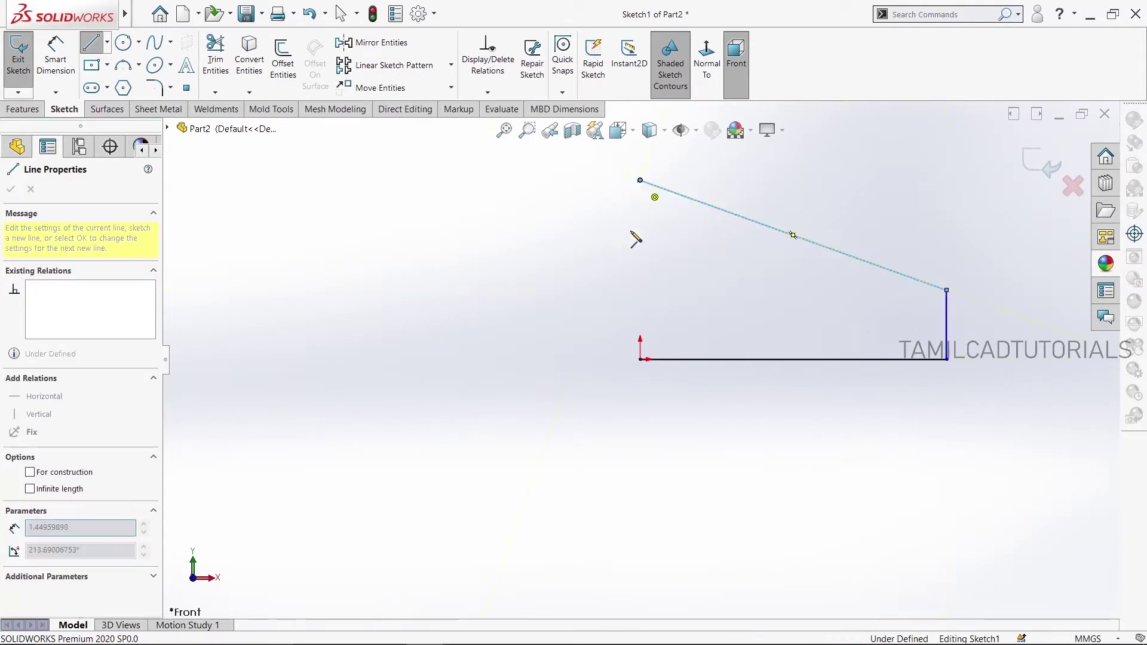
click(640, 359)
key(Escape)
Dimension the wedge's bottom line to 300 and its left side to 180
key(d)
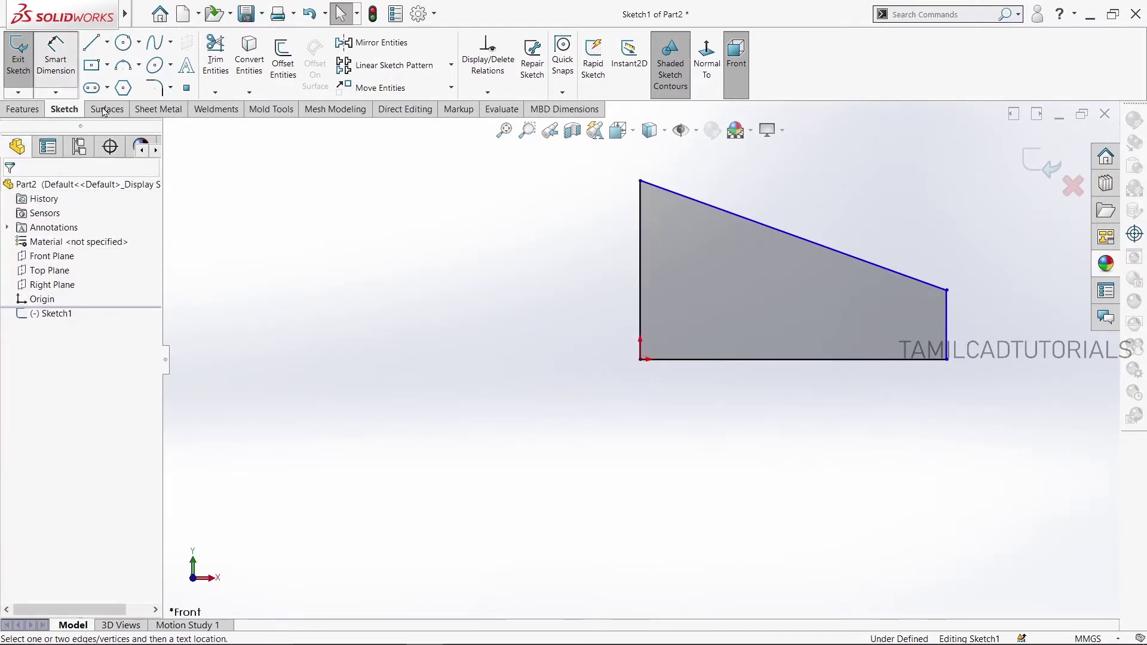
click(691, 360)
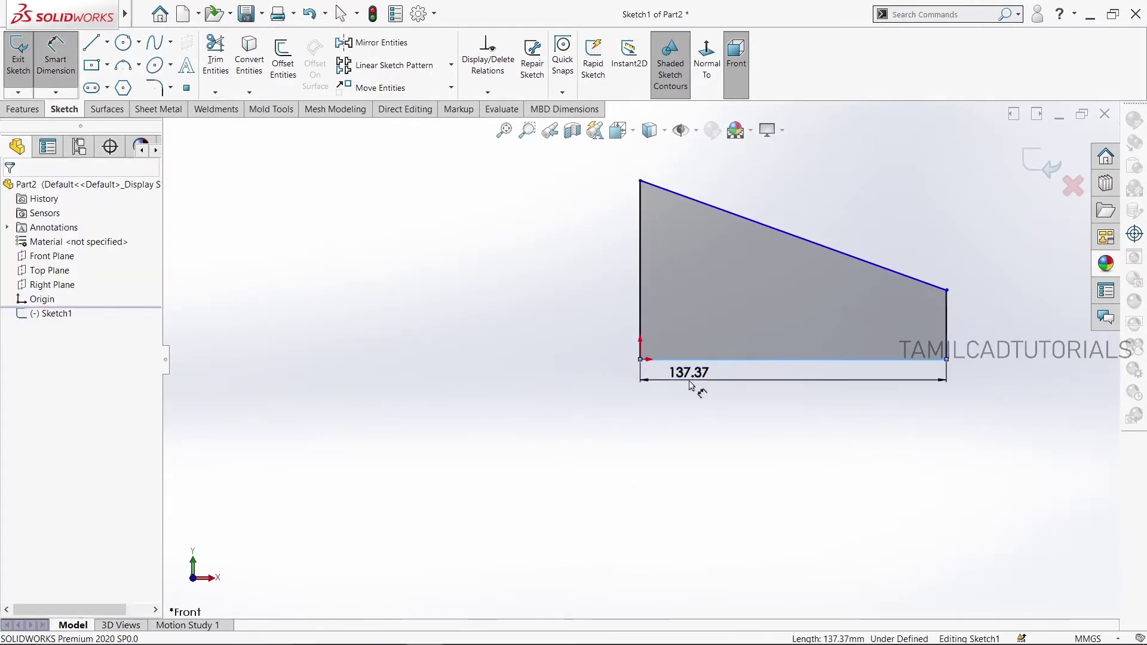
click(689, 379)
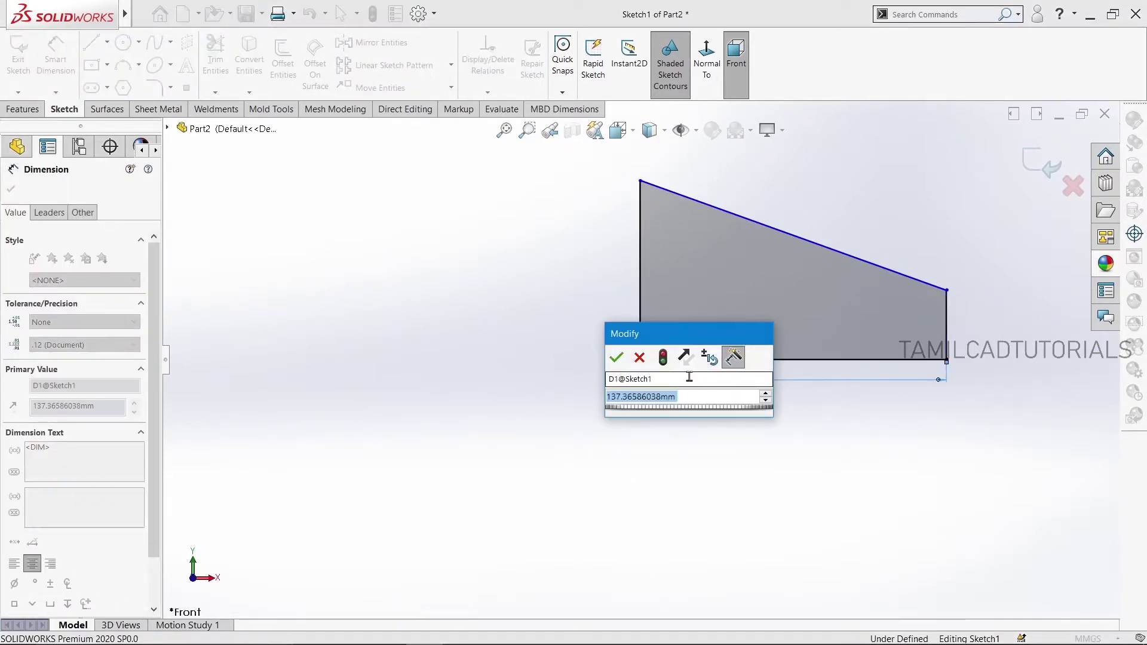
text(300)
key(Return)
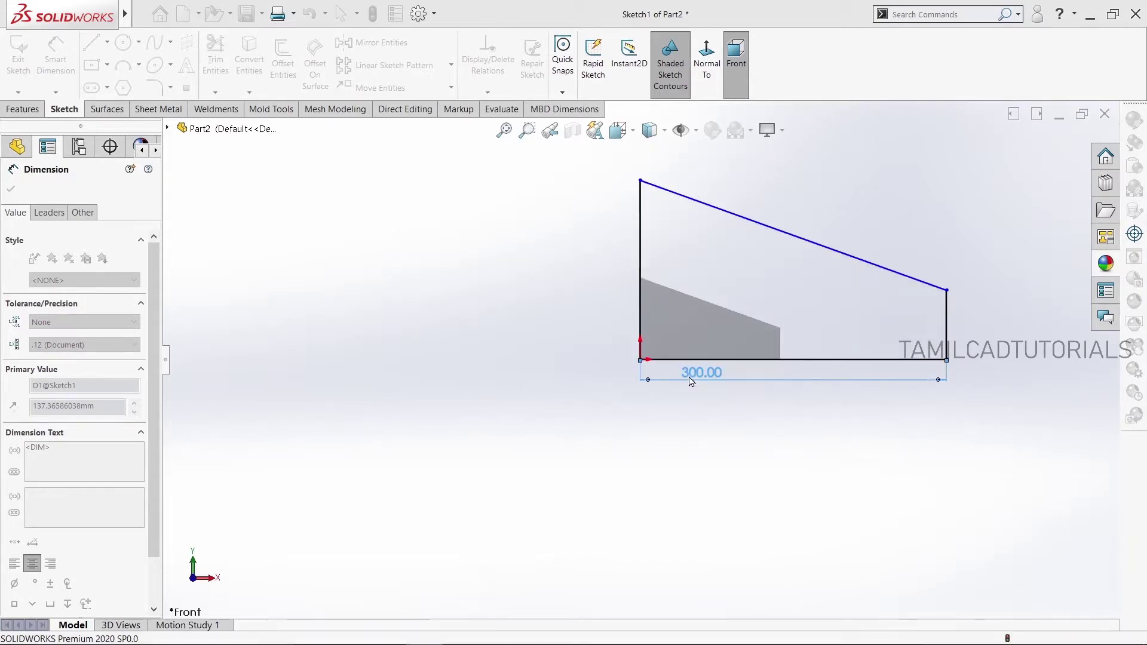
click(636, 319)
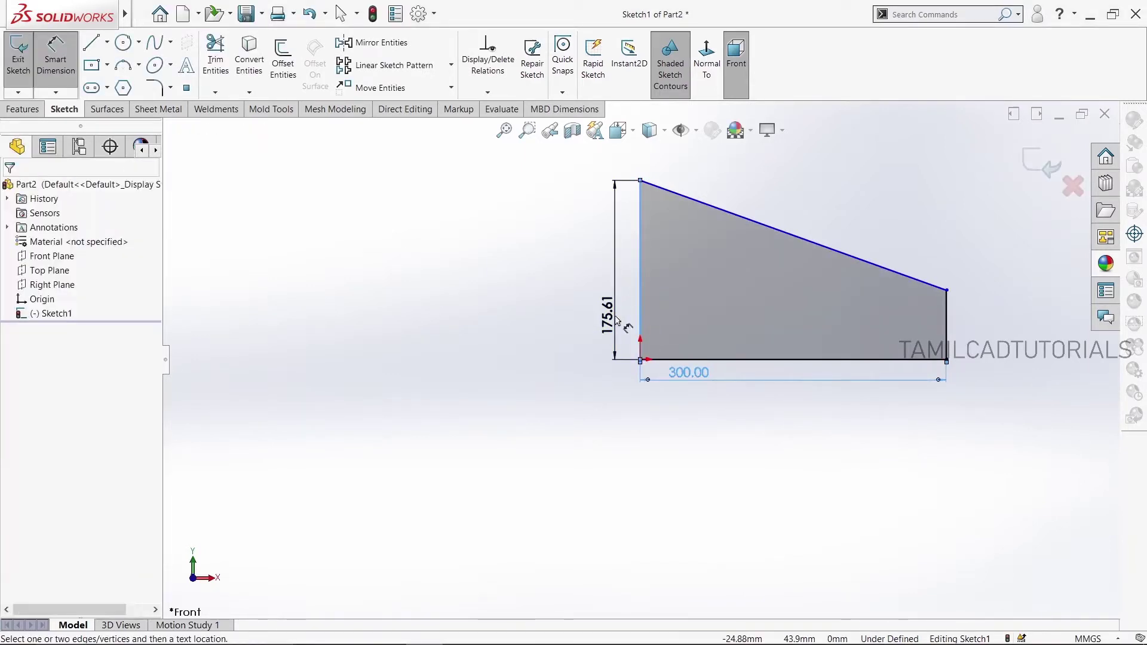
text(180)
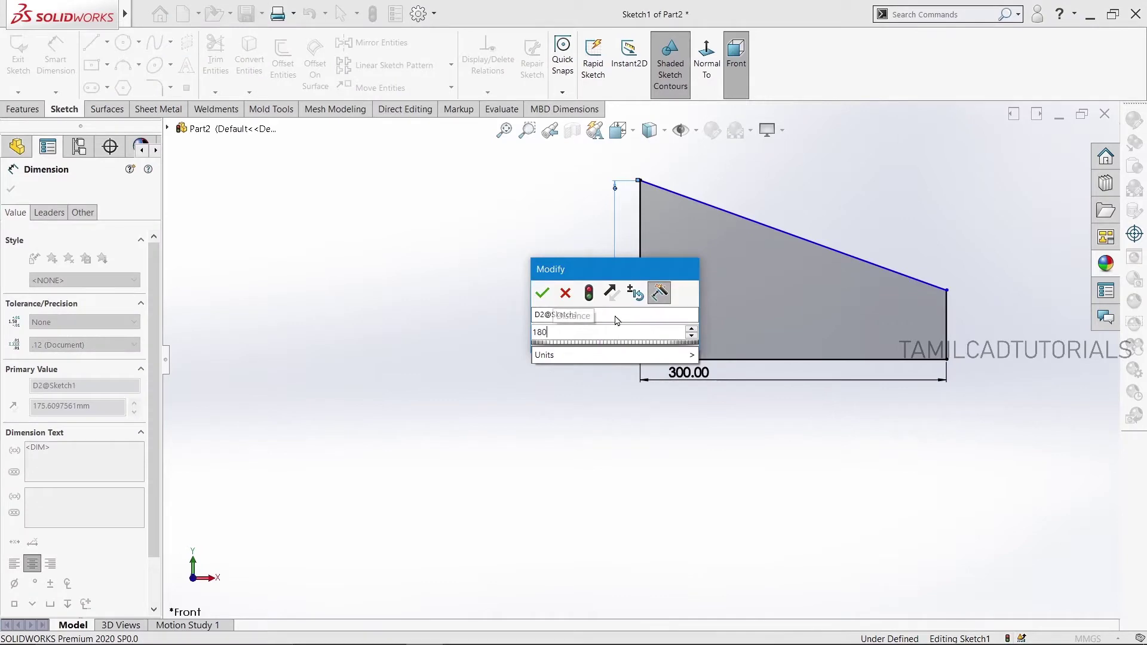
key(Return)
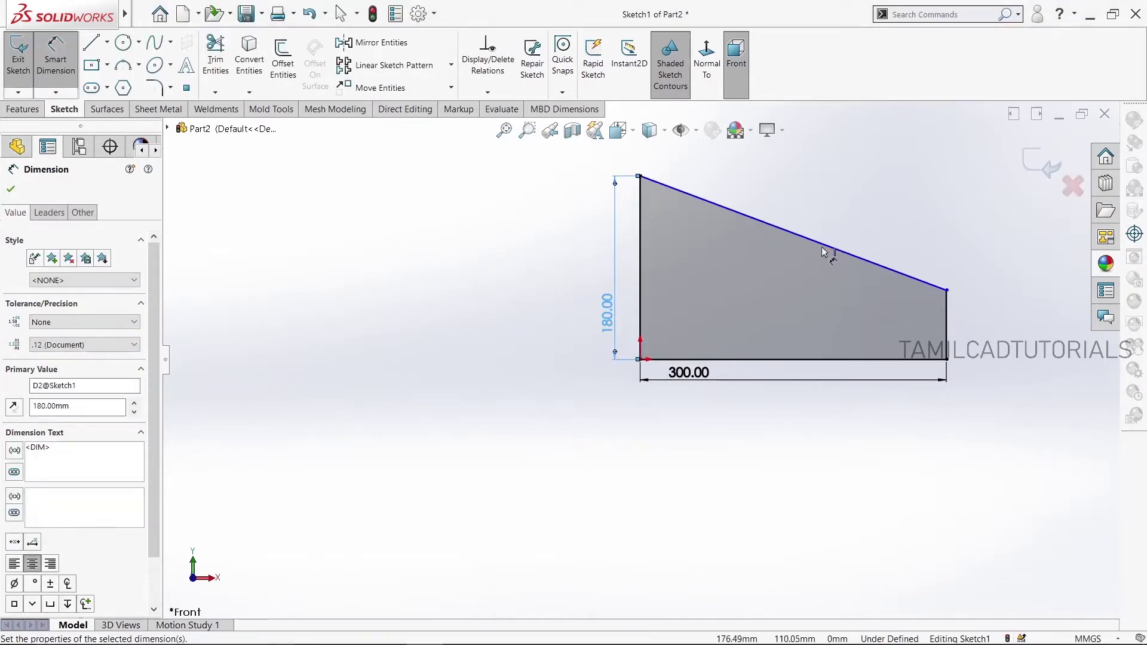
Set a 105° angle between the sloping top and the right side, then exit the sketch
click(861, 293)
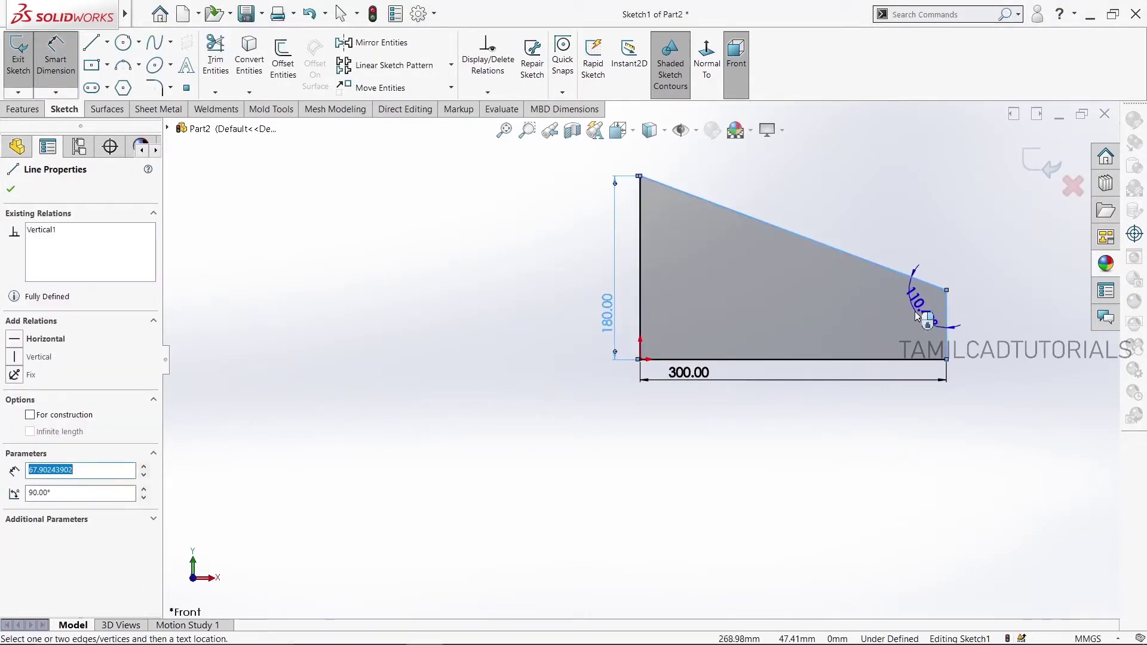
click(945, 317)
text(110)
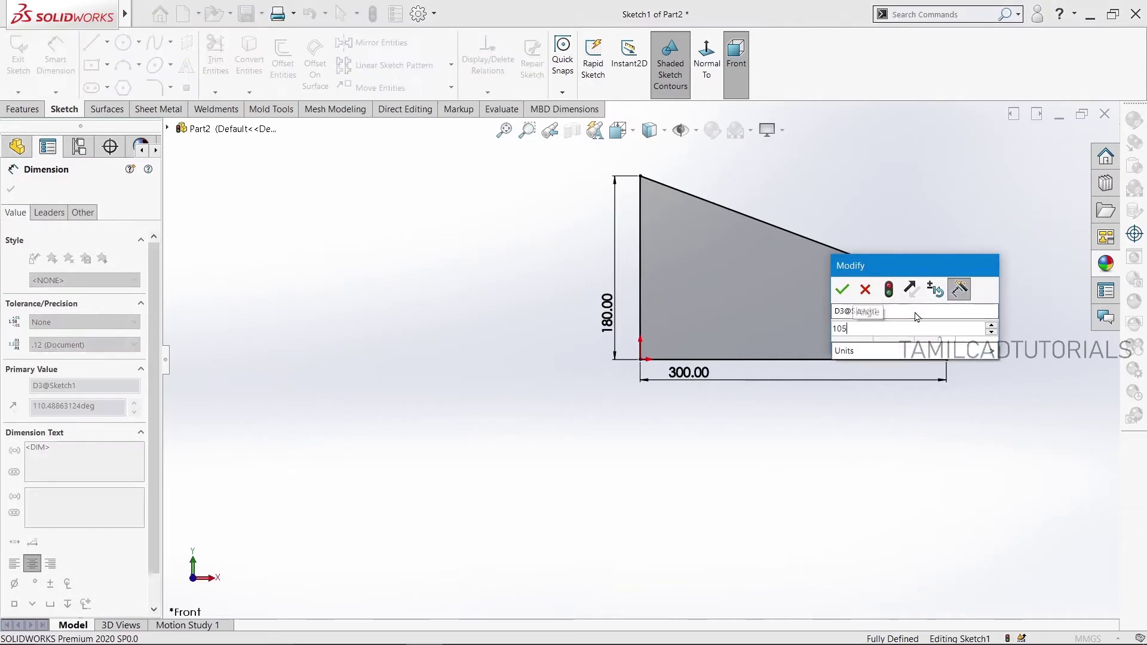
key(Return)
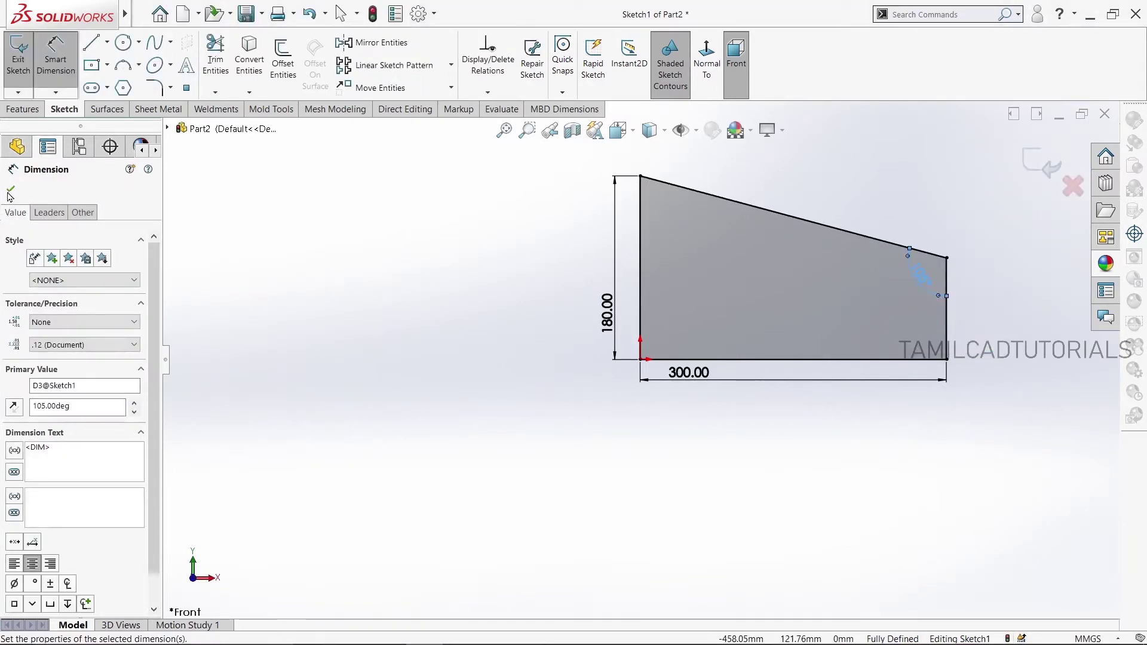
click(10, 191)
click(22, 109)
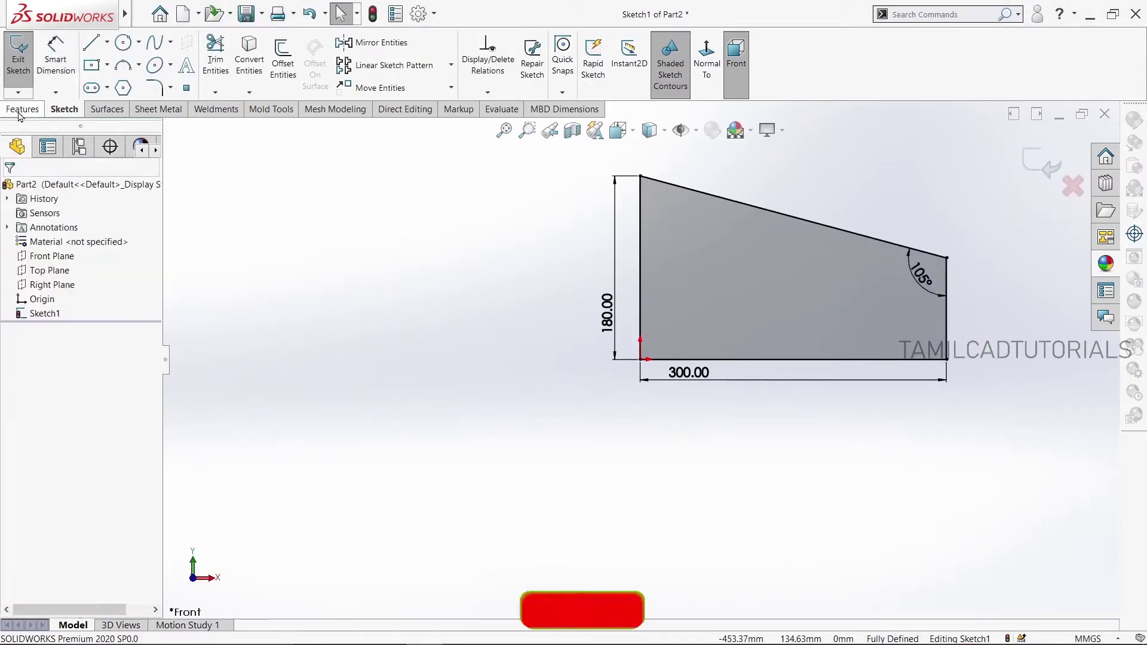
Extrude the wedge sketch 210 mm using a Mid Plane end condition
click(22, 66)
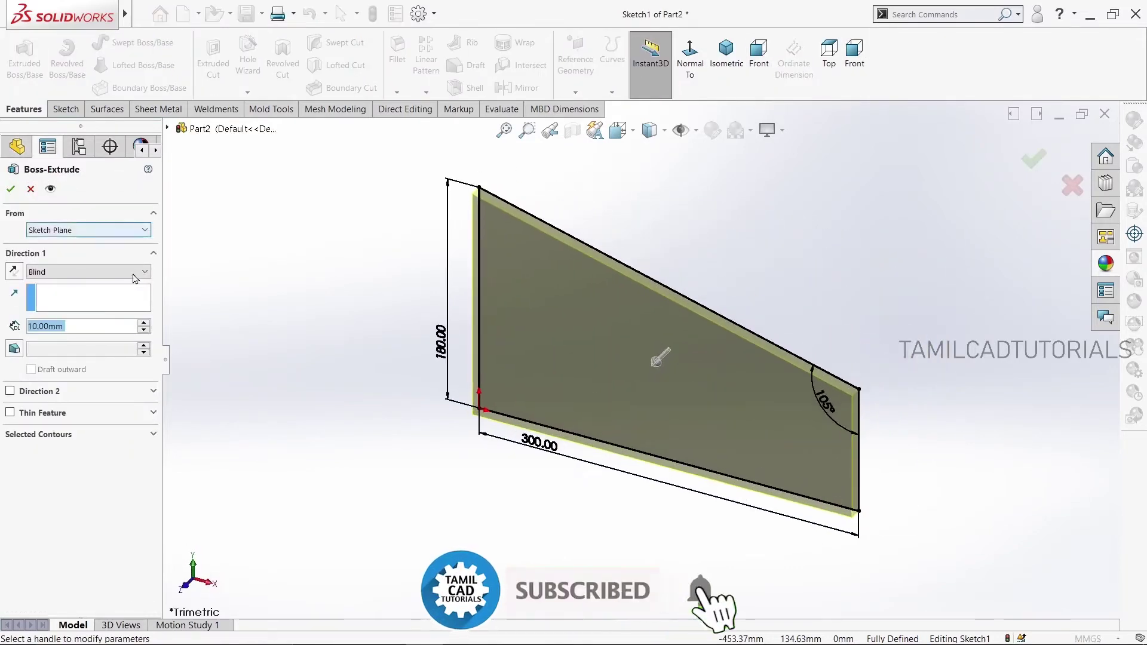
click(125, 272)
click(108, 337)
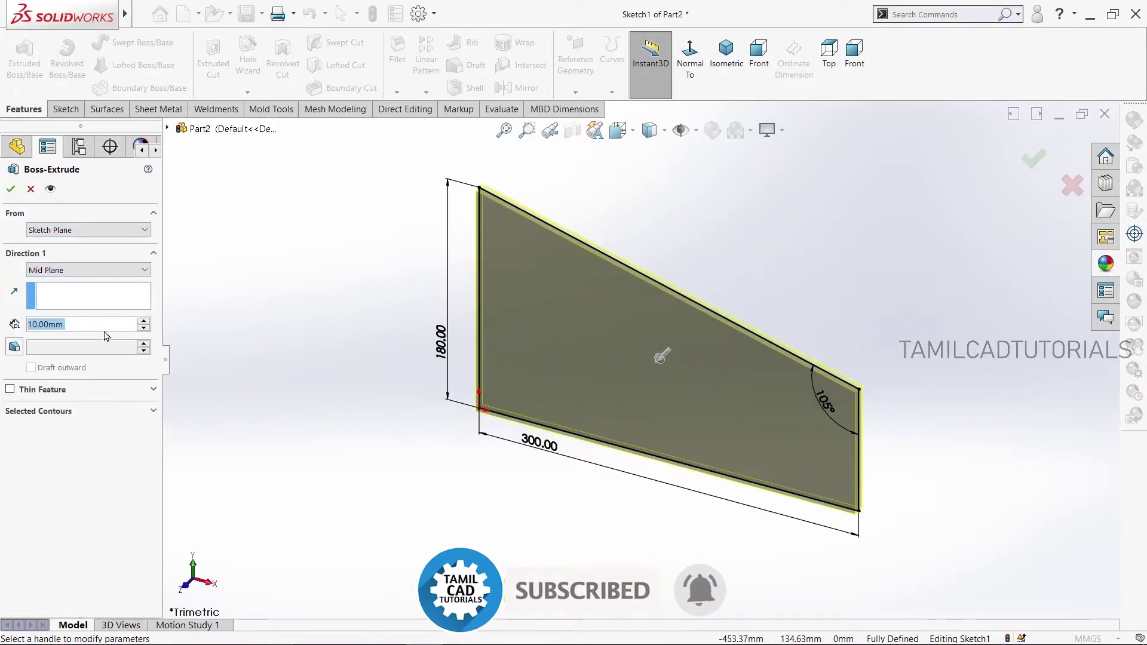
text(210)
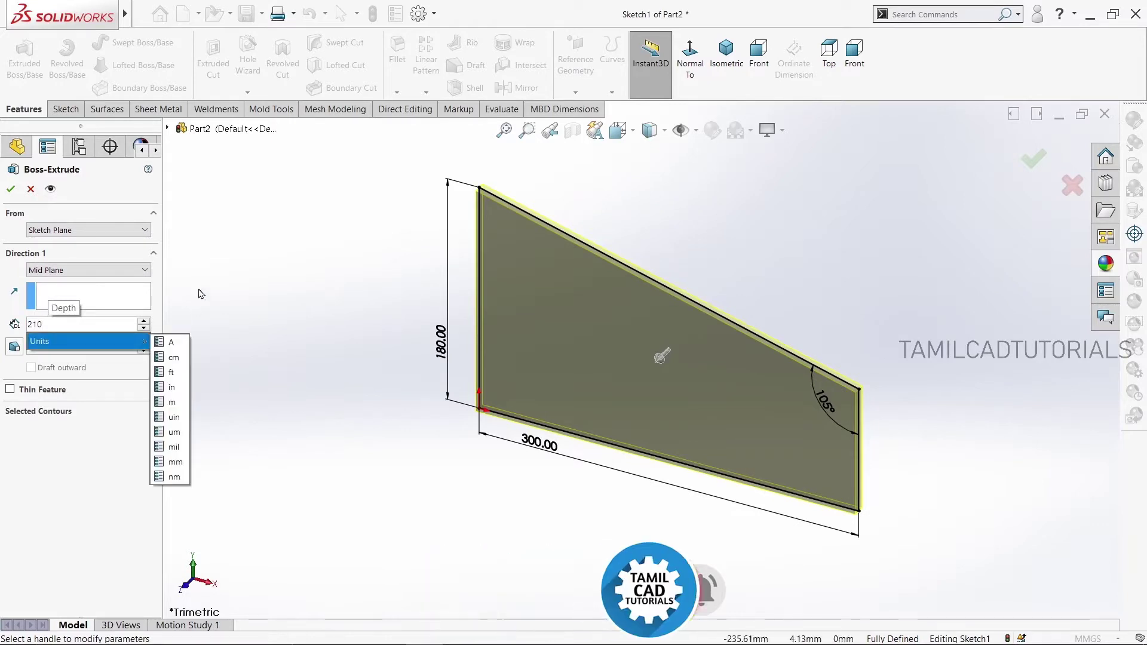
key(Return)
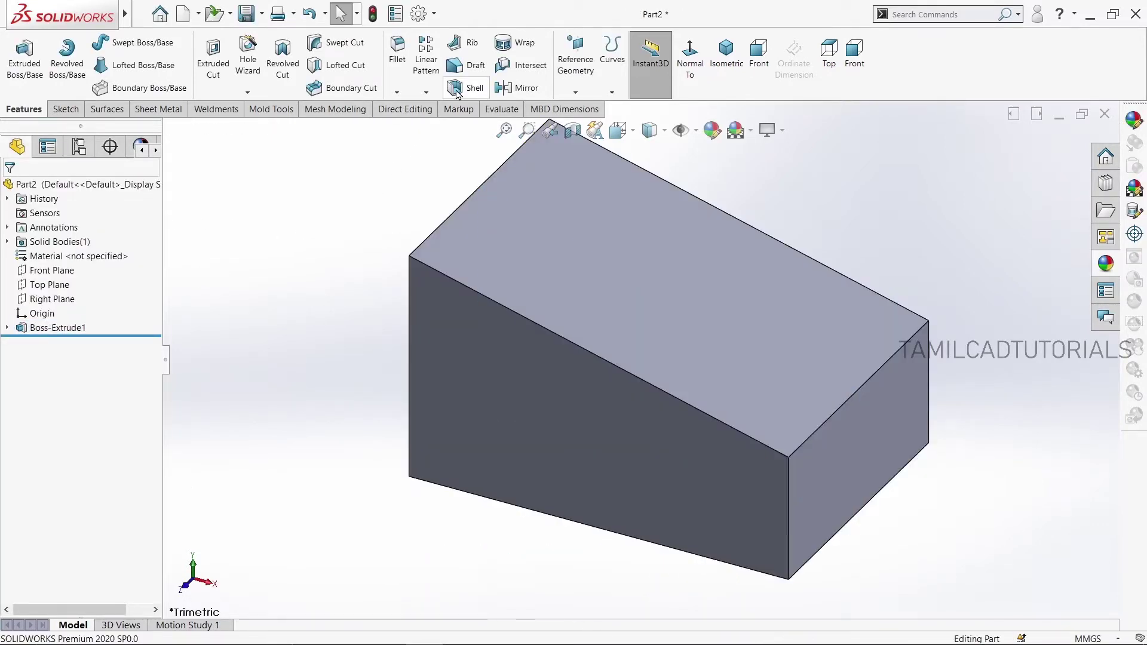
Shell the solid to 10 mm walls, removing the sloping top face
click(457, 91)
click(627, 279)
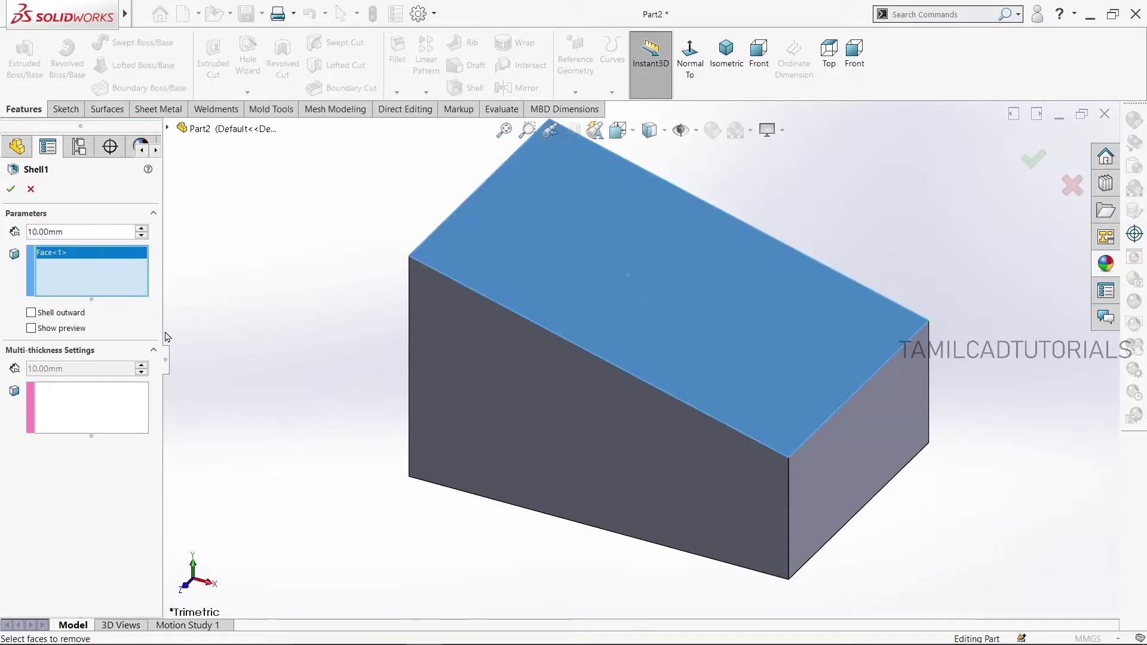
click(31, 328)
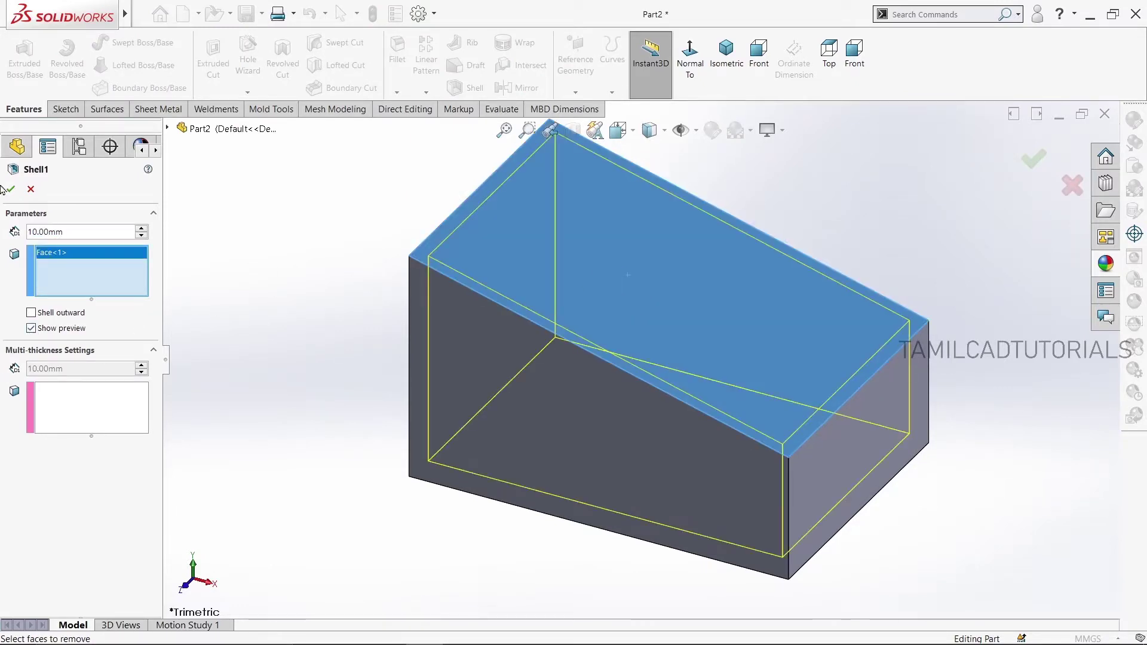
key(Return)
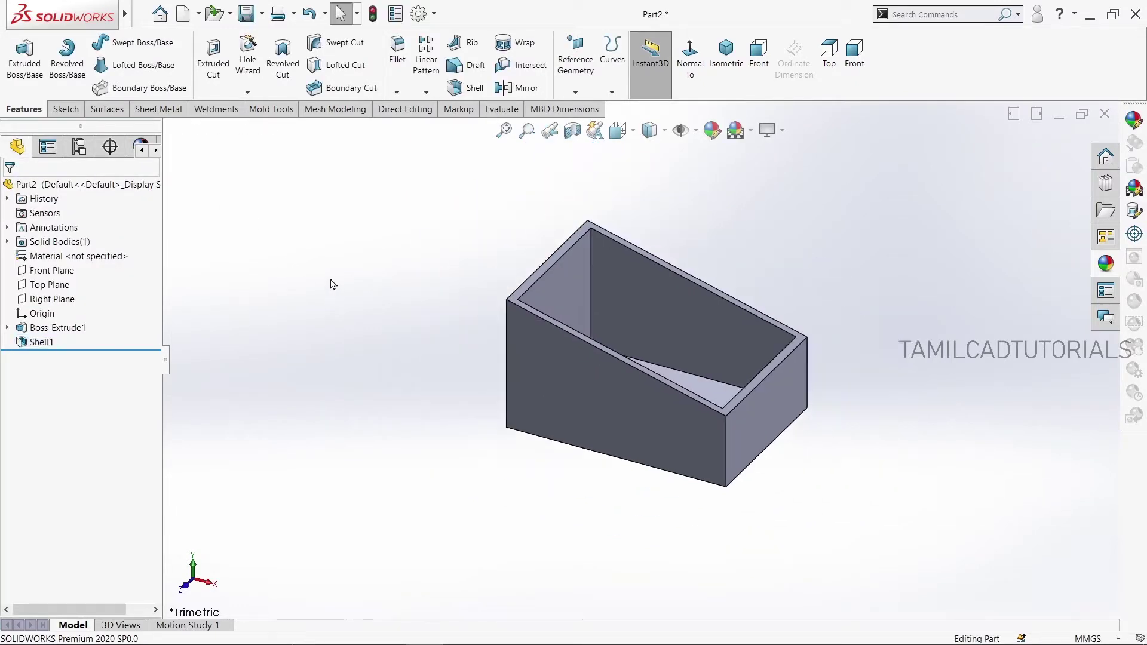
middle_drag(337, 292, 236, 218)
Start a sketch on the box's side face, viewed normal, with a vertical centerline
click(687, 367)
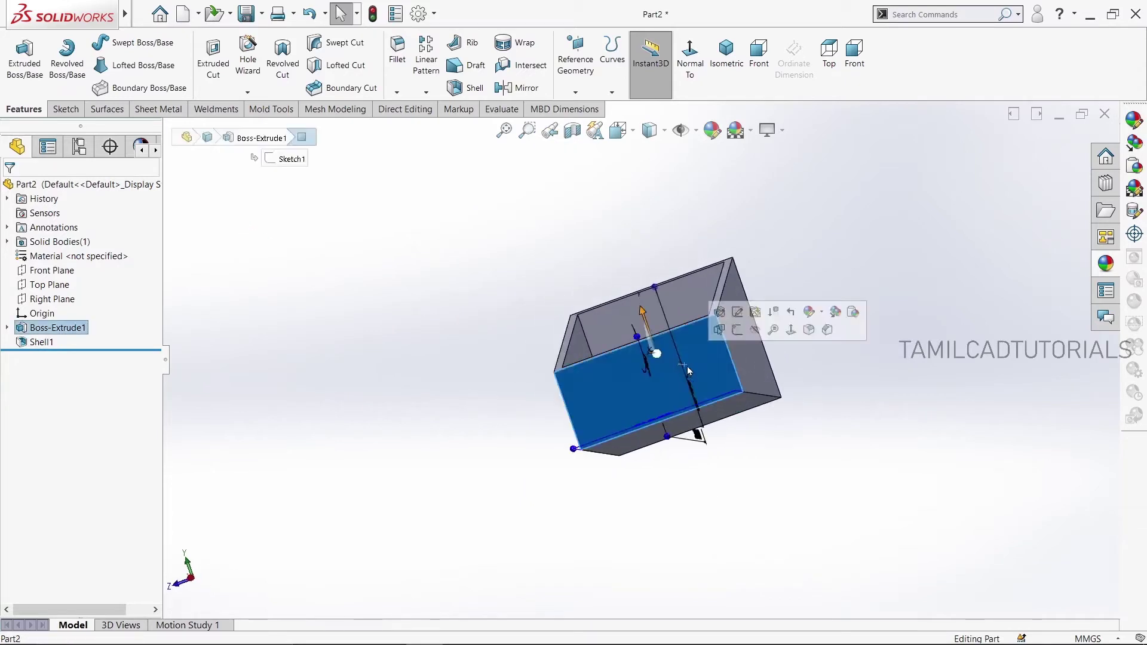
click(737, 330)
click(705, 56)
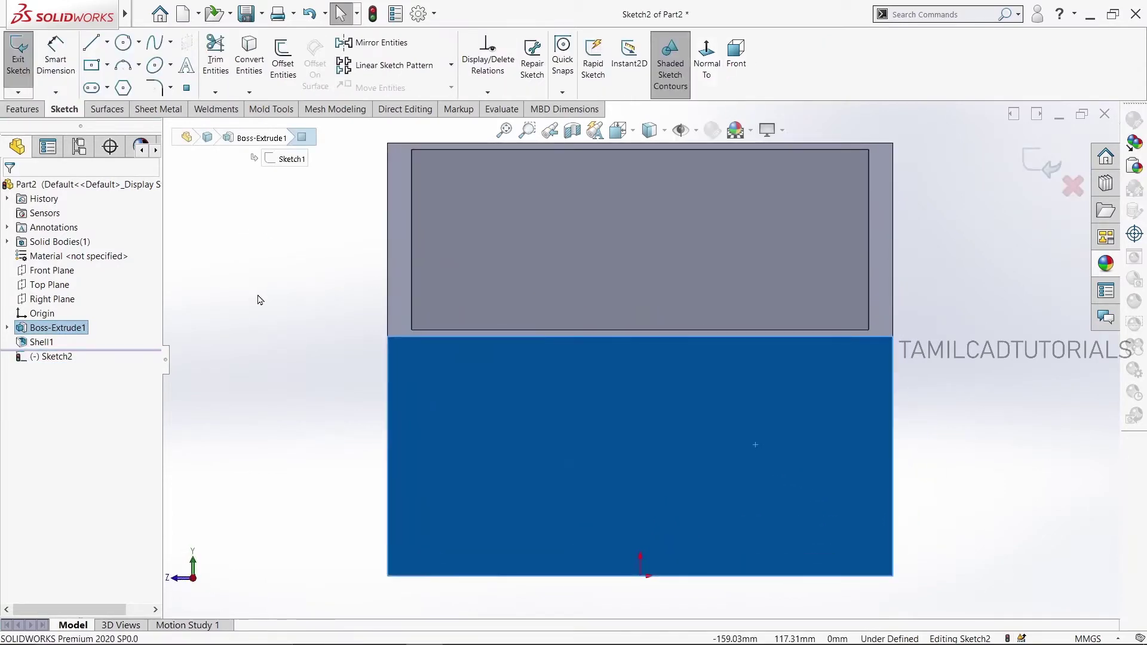
click(197, 156)
click(108, 43)
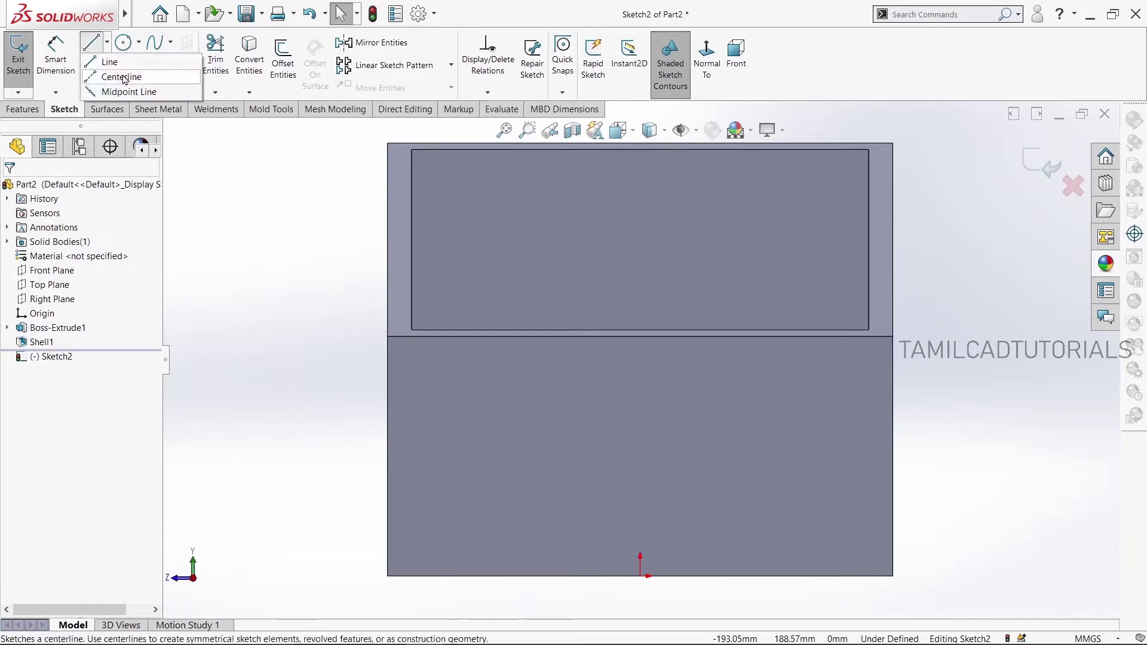
click(114, 77)
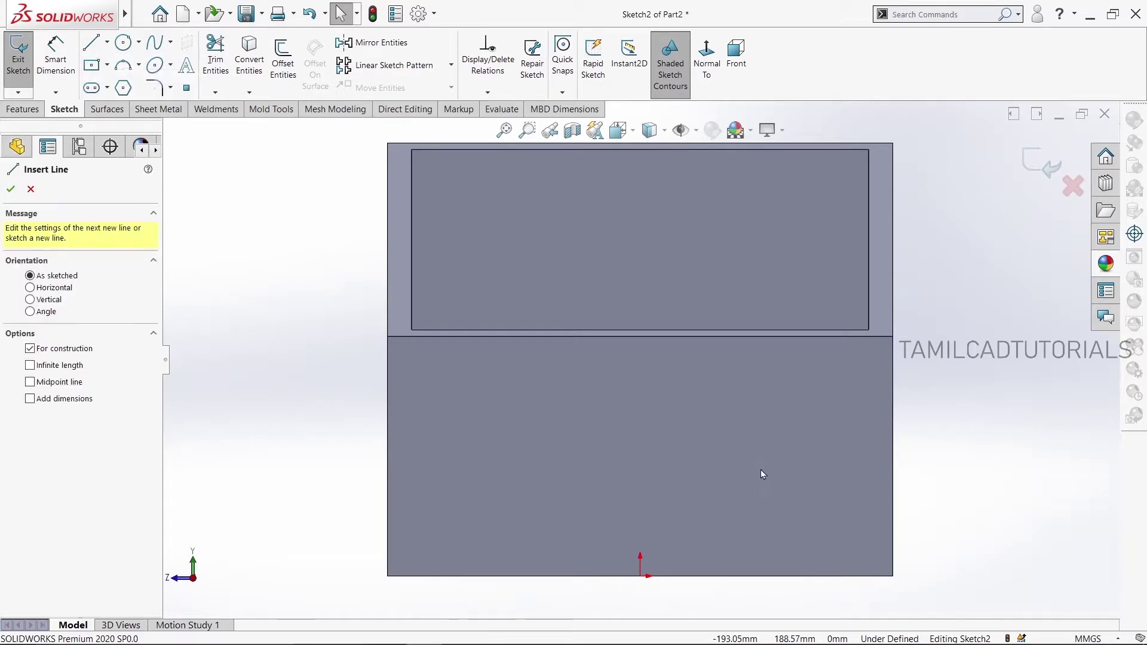
click(640, 329)
click(636, 423)
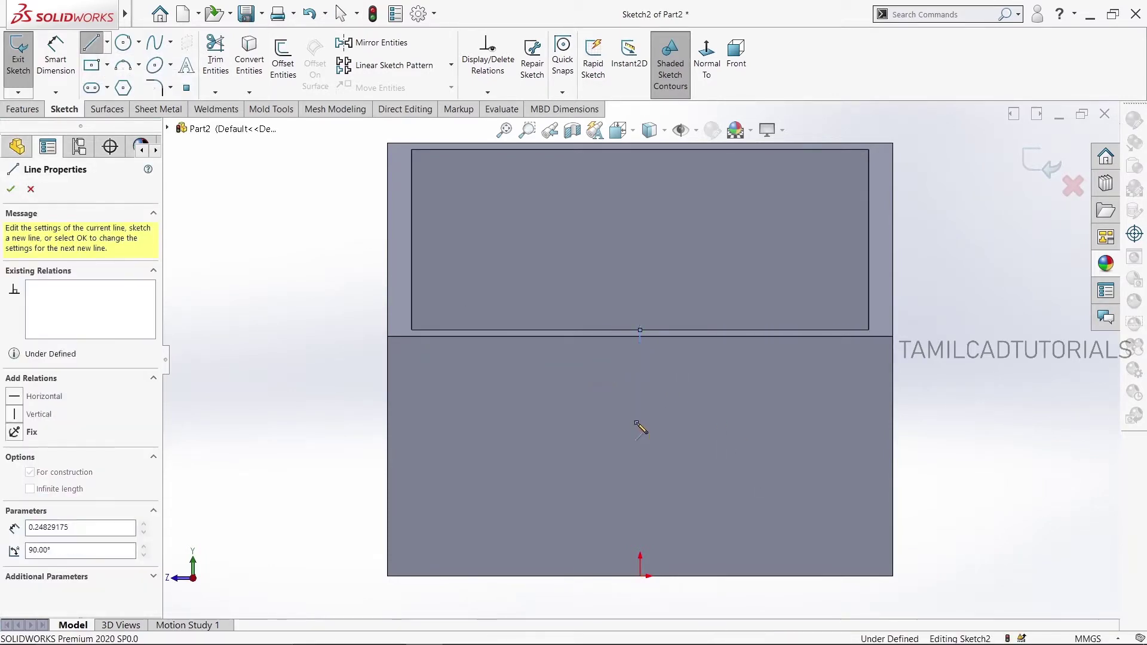
right_click(654, 435)
click(675, 445)
key(Escape)
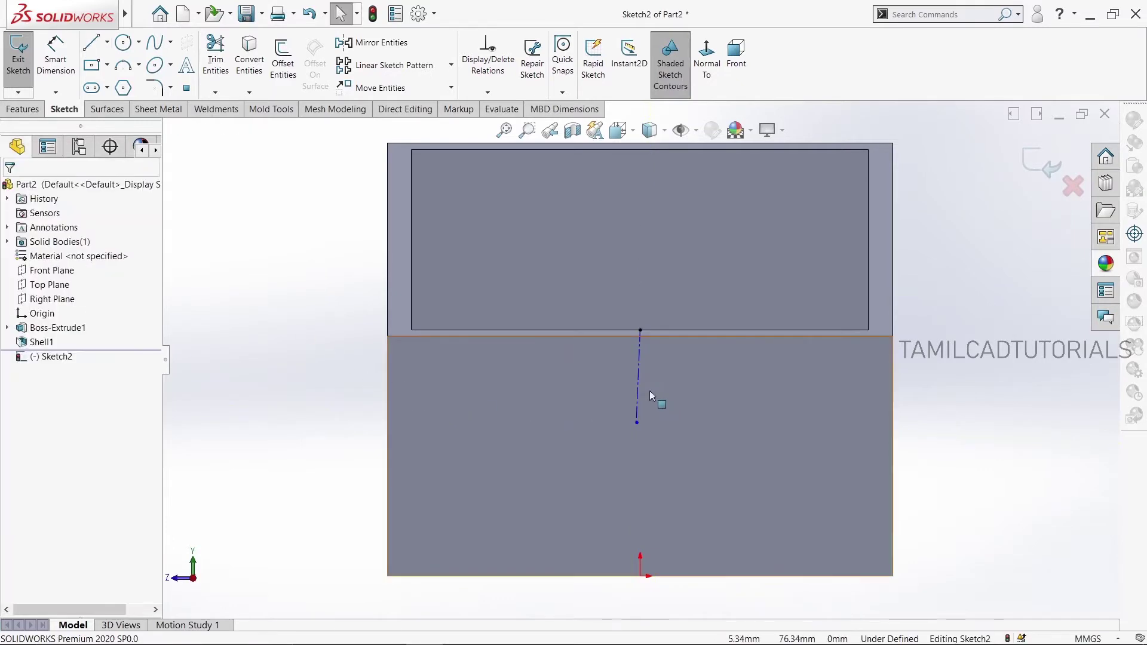
click(642, 387)
click(760, 342)
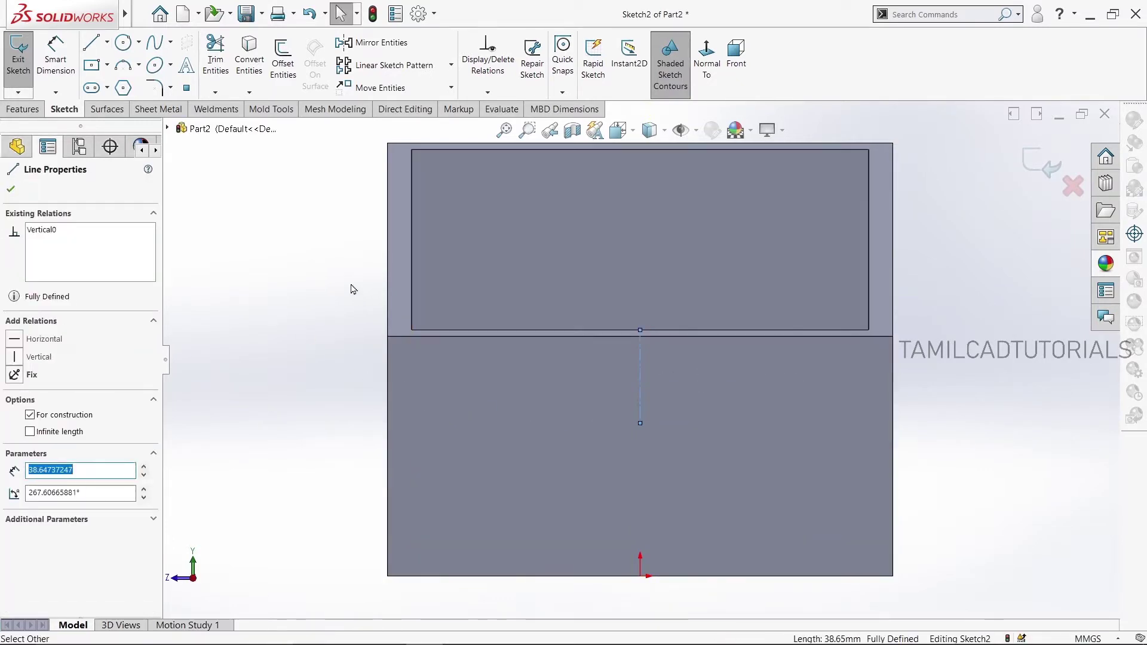
click(311, 249)
Draw a three-sided outline right of the centerline and make its bottom line horizontal
click(93, 43)
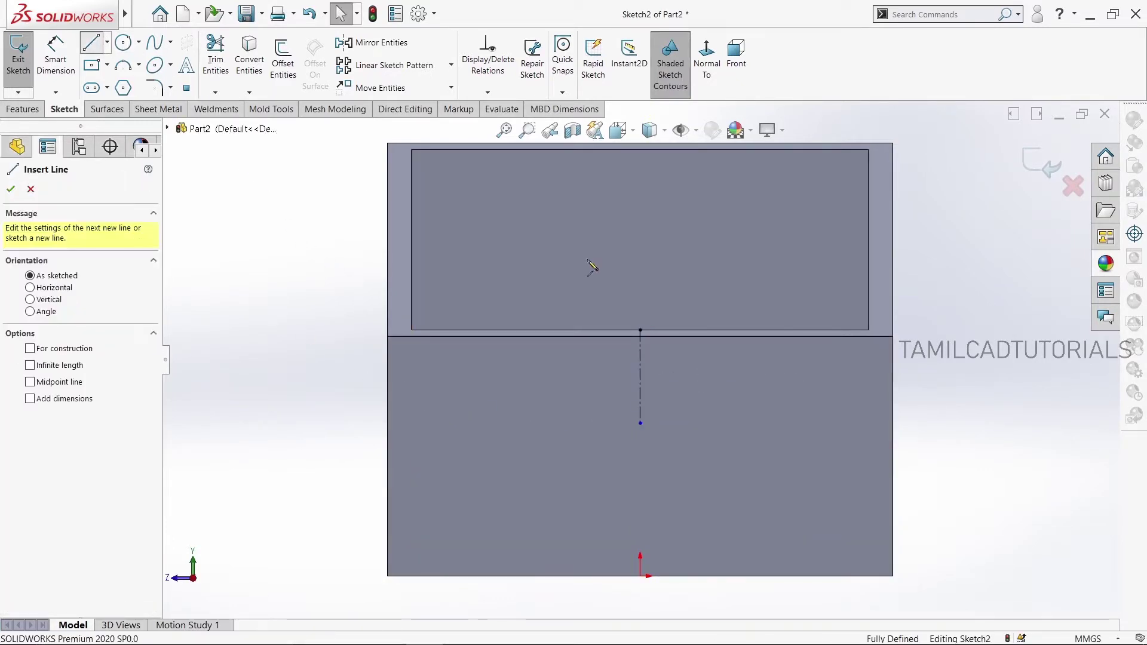
click(640, 330)
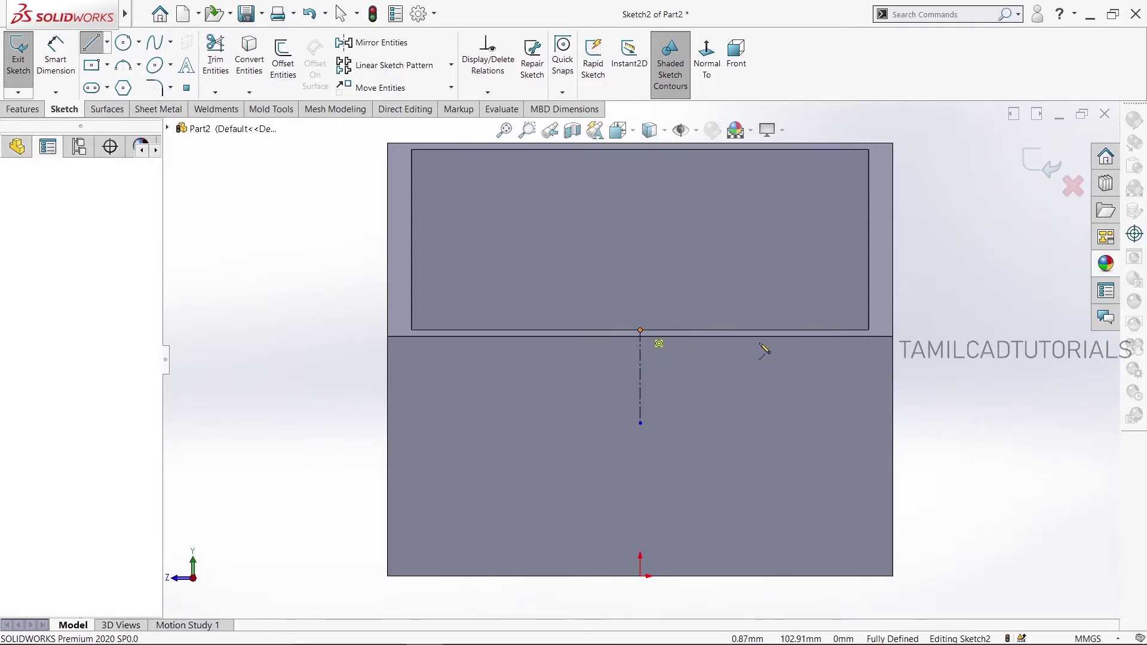
click(811, 330)
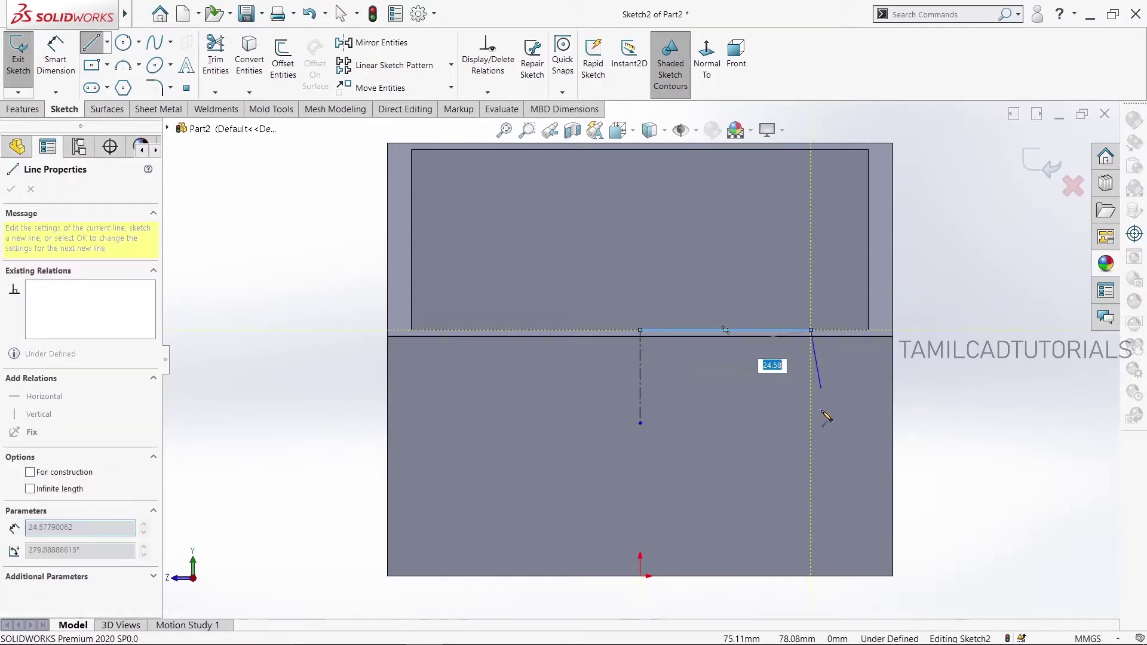
click(810, 431)
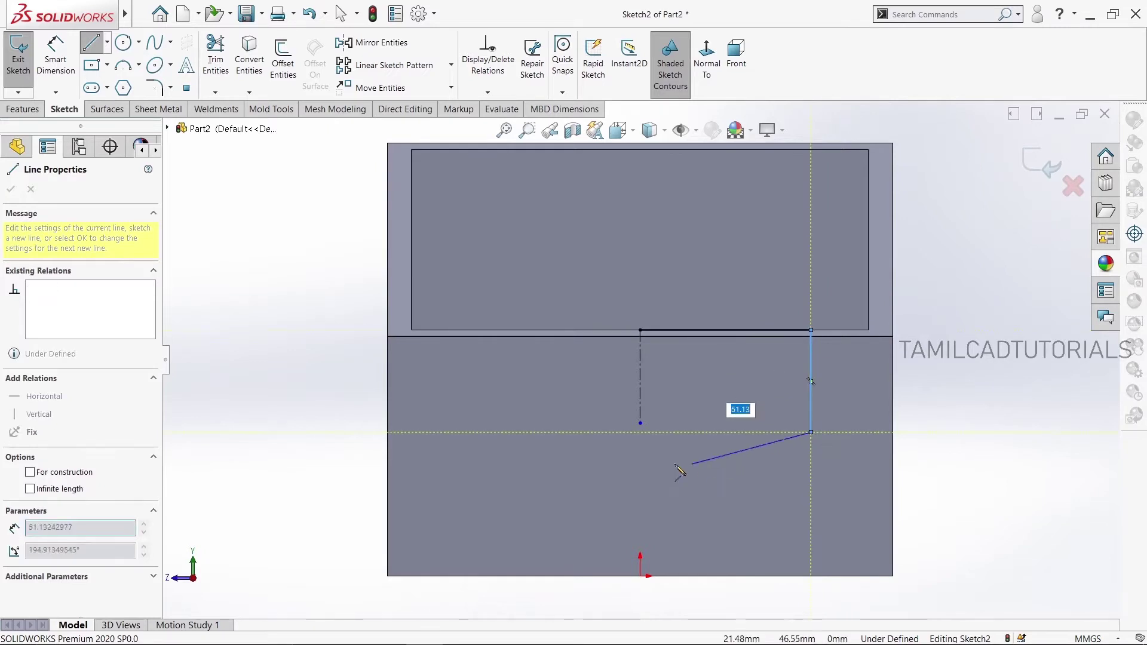
click(641, 414)
right_click(641, 414)
click(667, 425)
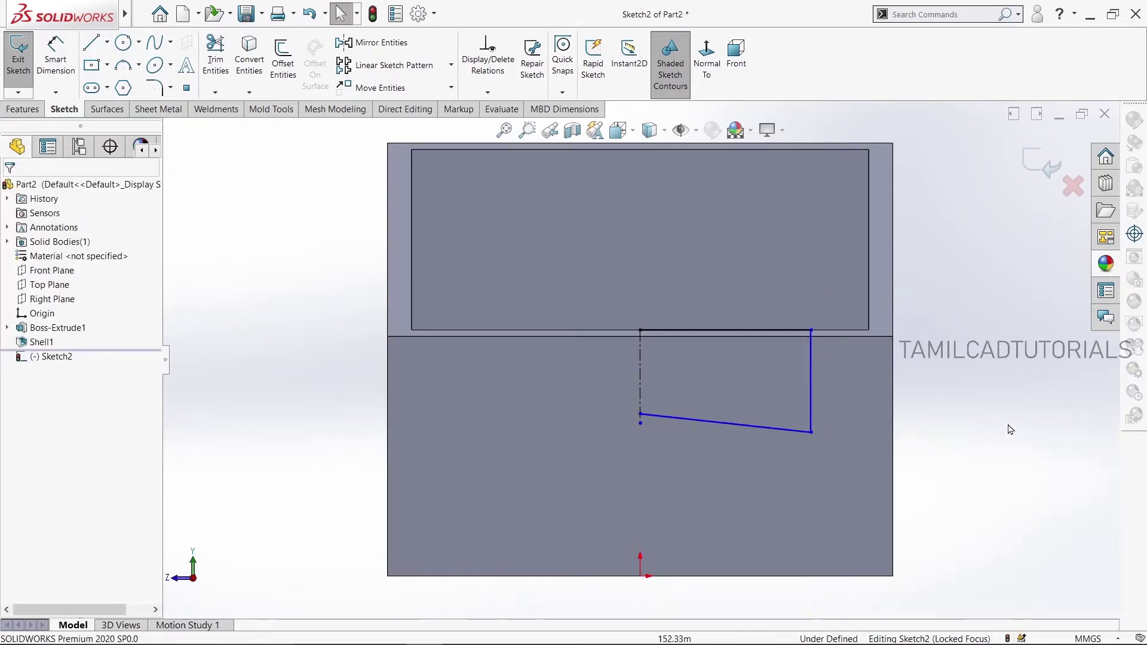
click(776, 427)
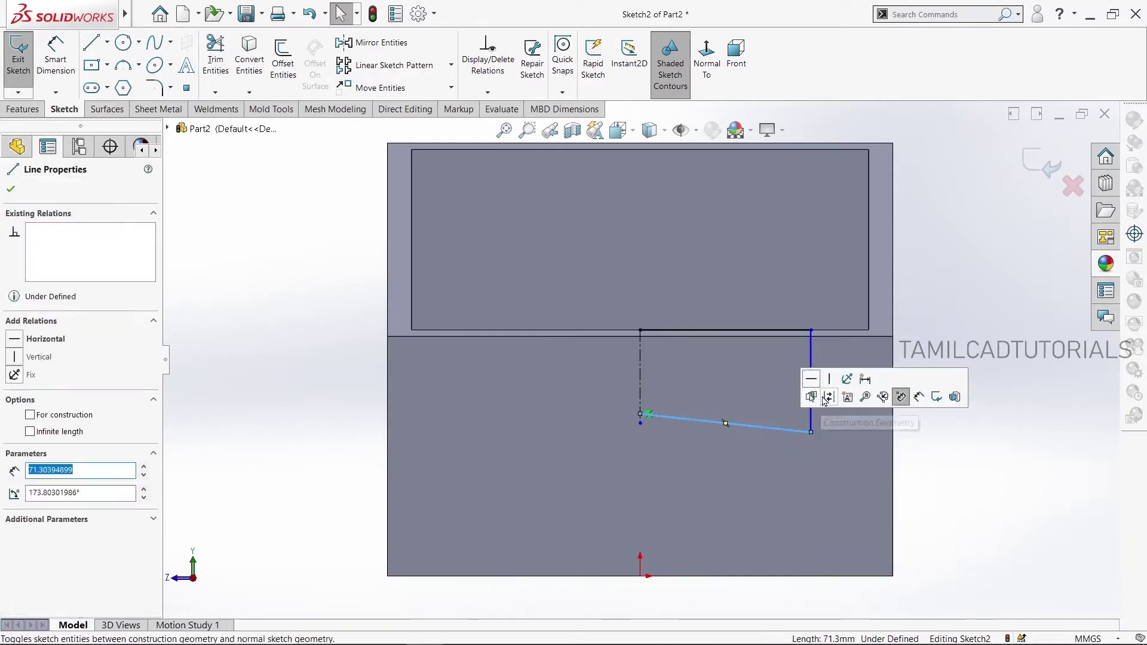
click(811, 380)
click(192, 338)
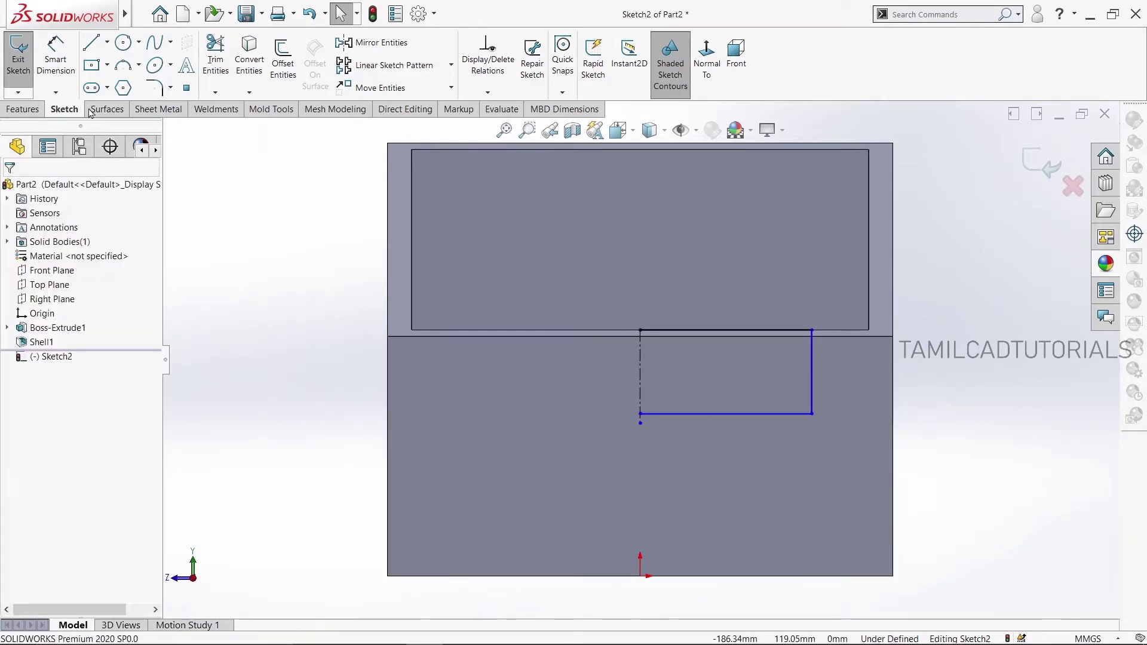
click(55, 60)
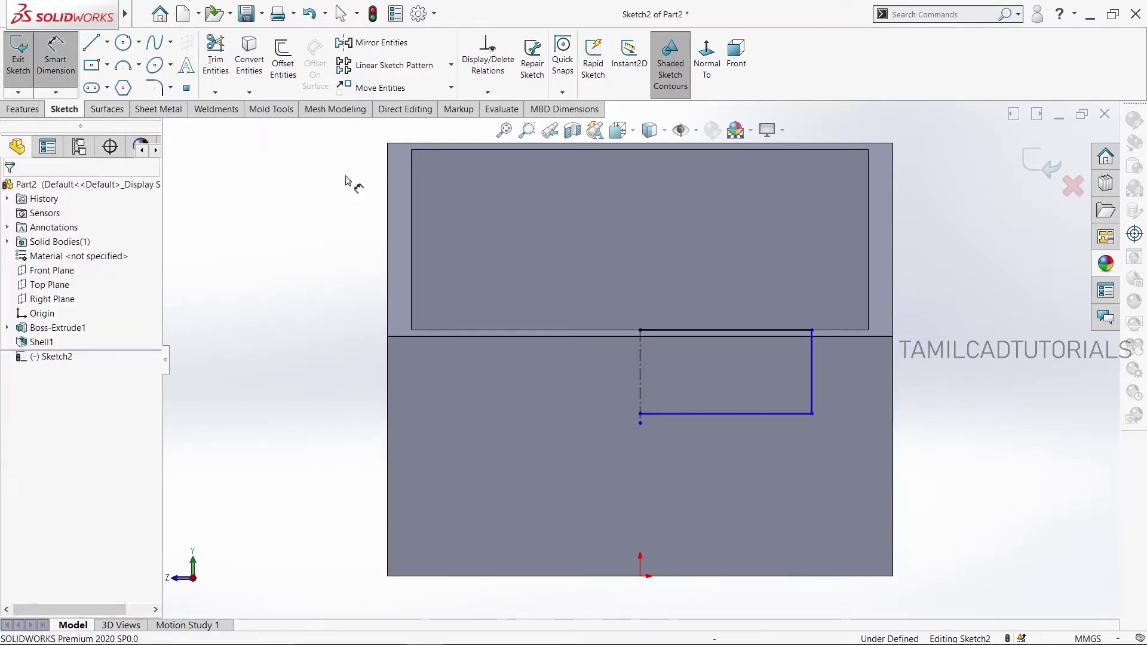
Dimension the outline's top edge to 75 and its bottom 56.90 above the face bottom
click(683, 329)
key(Return)
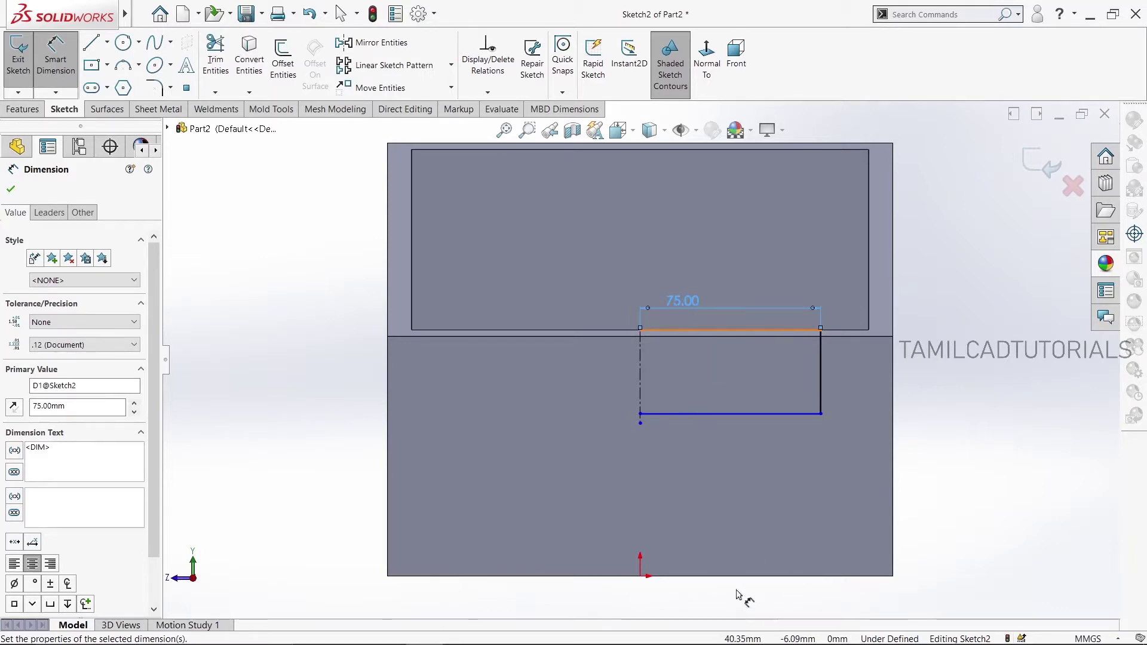
click(716, 415)
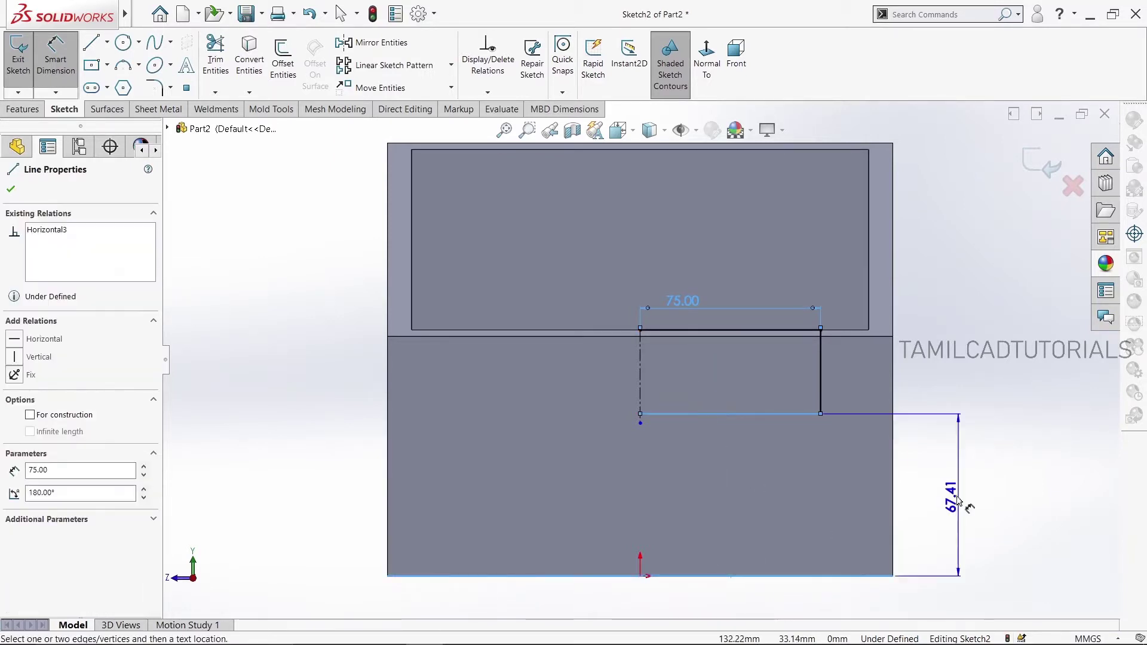
click(959, 493)
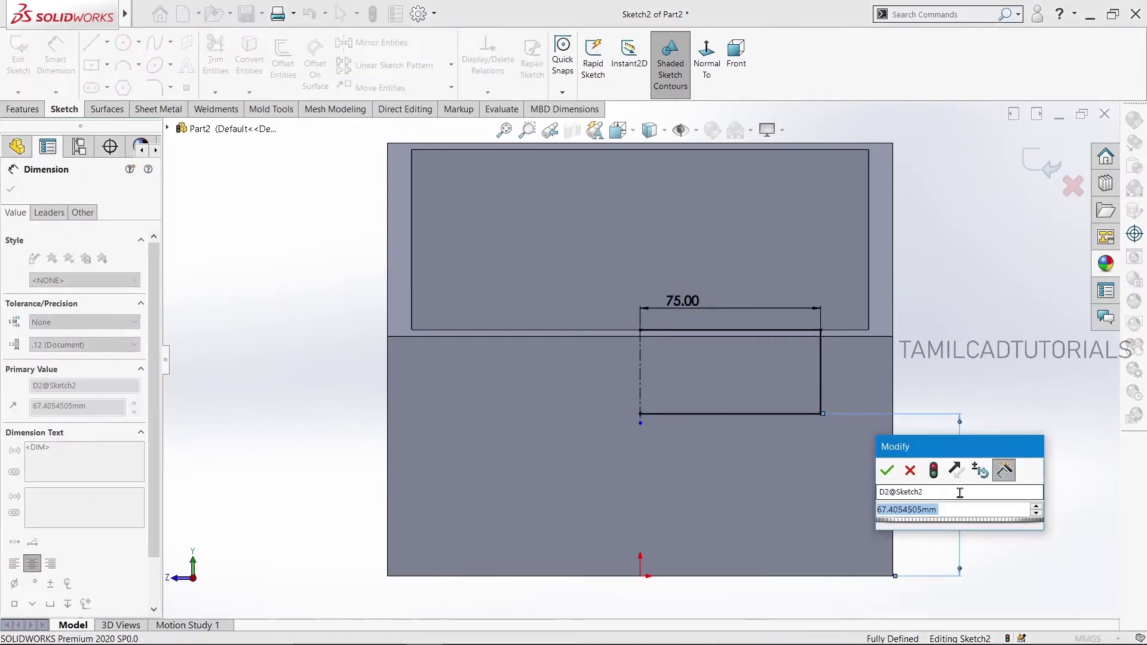
text(59.)
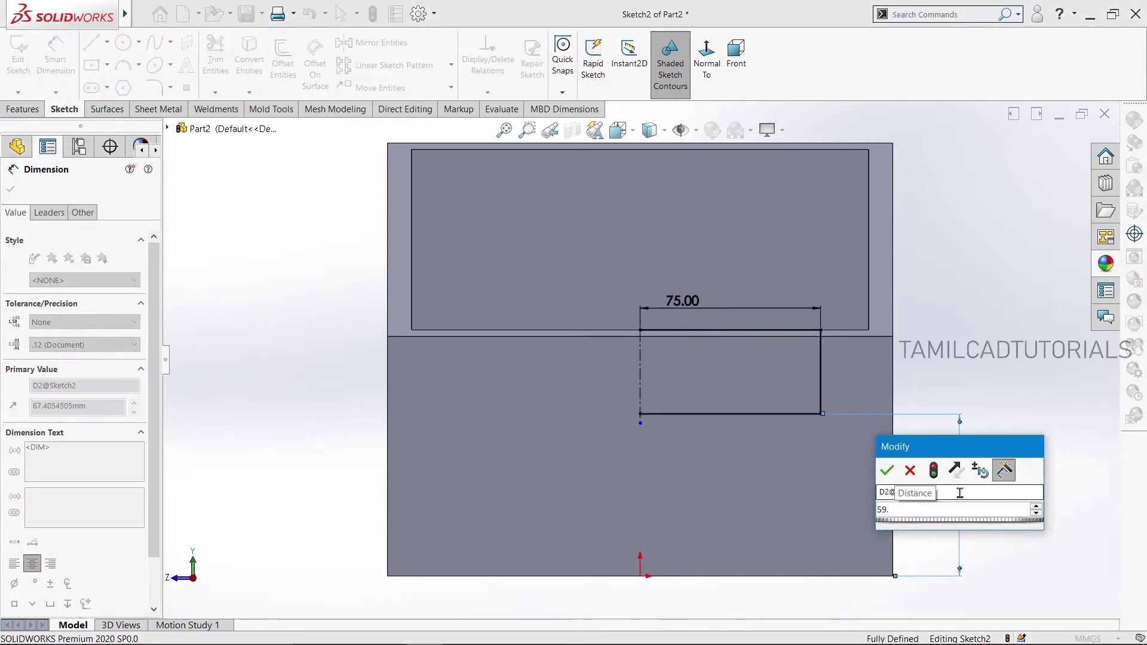
key(BackSpace)
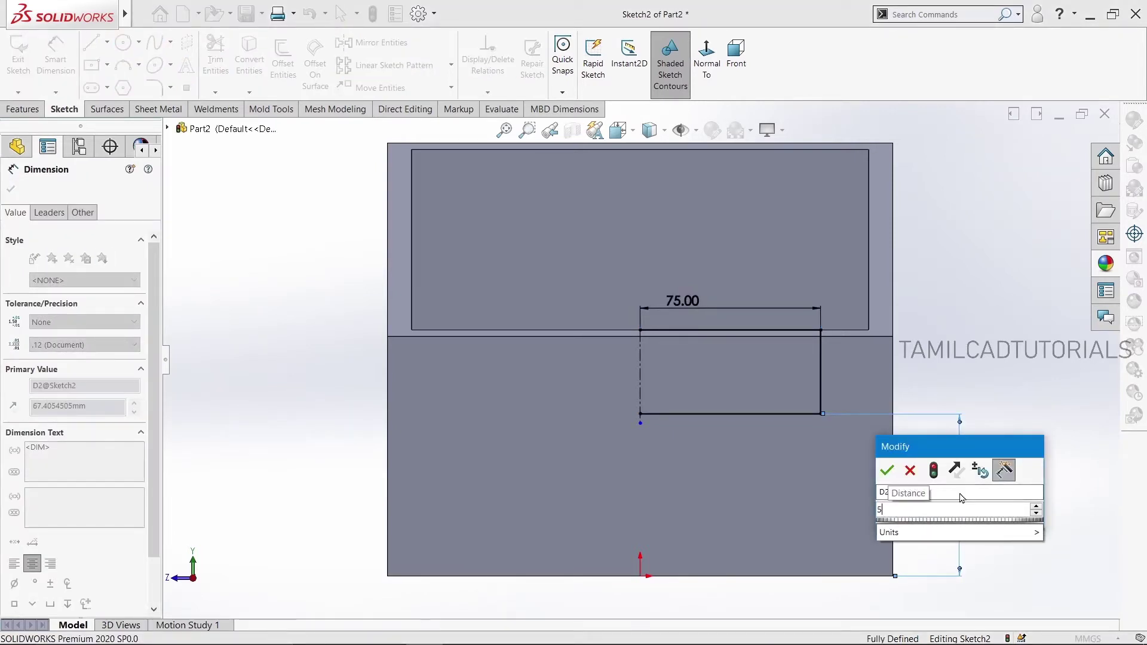
text(6.9)
key(Return)
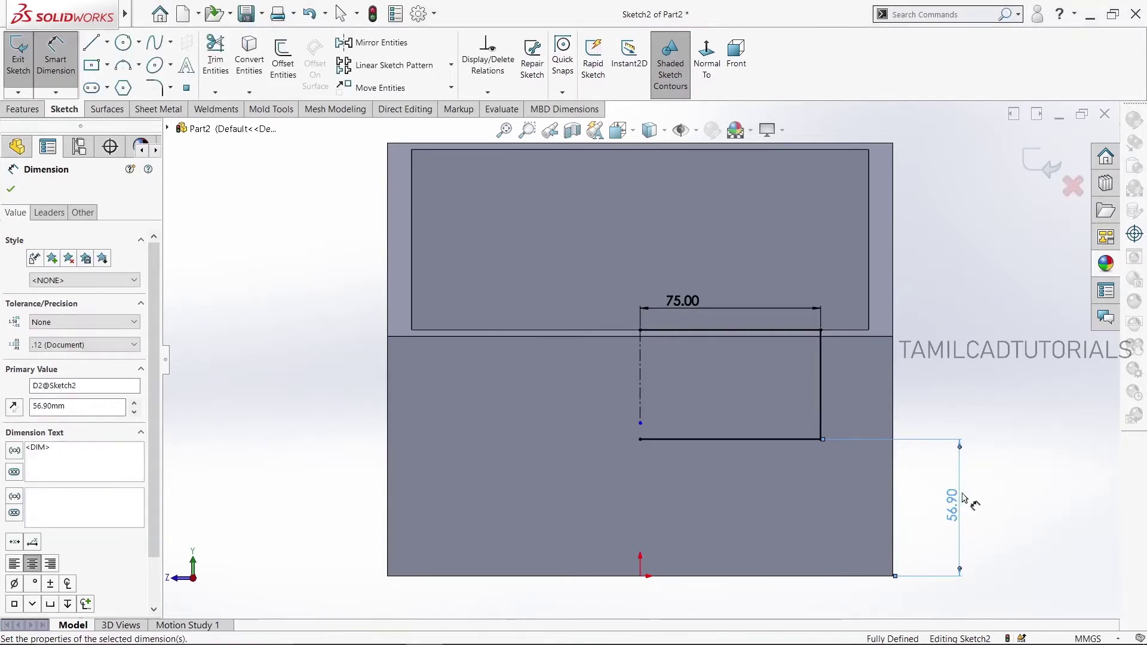
right_click(1009, 255)
click(1010, 293)
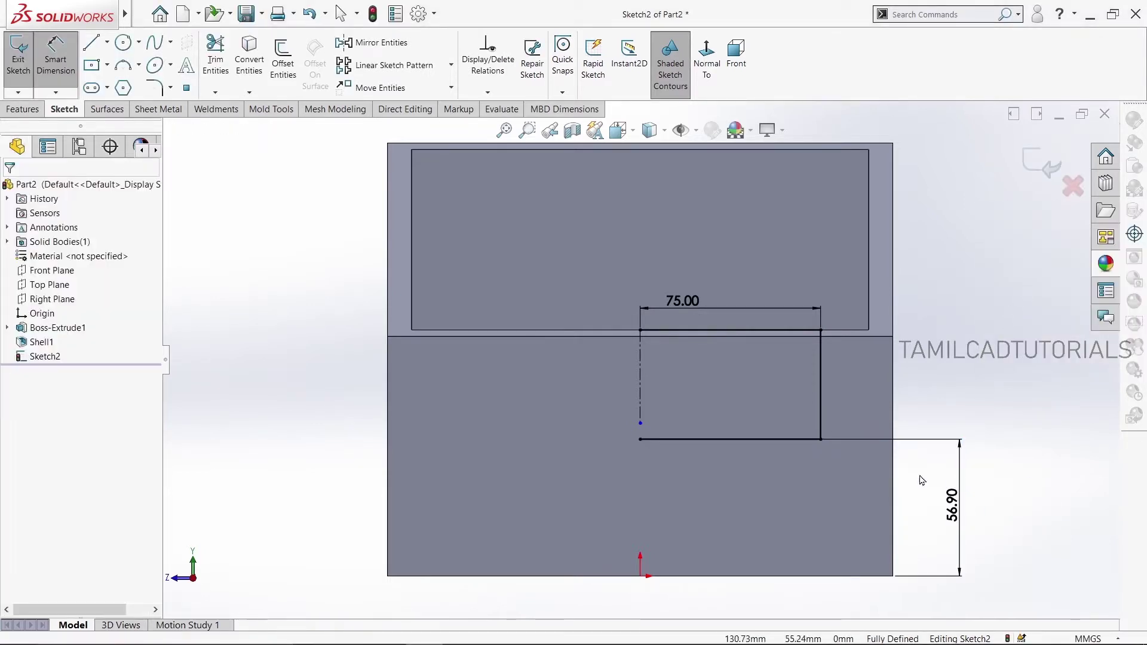
Merge the outline's bottom-left corner with the centerline's end point
click(640, 440)
ctrl+click(640, 423)
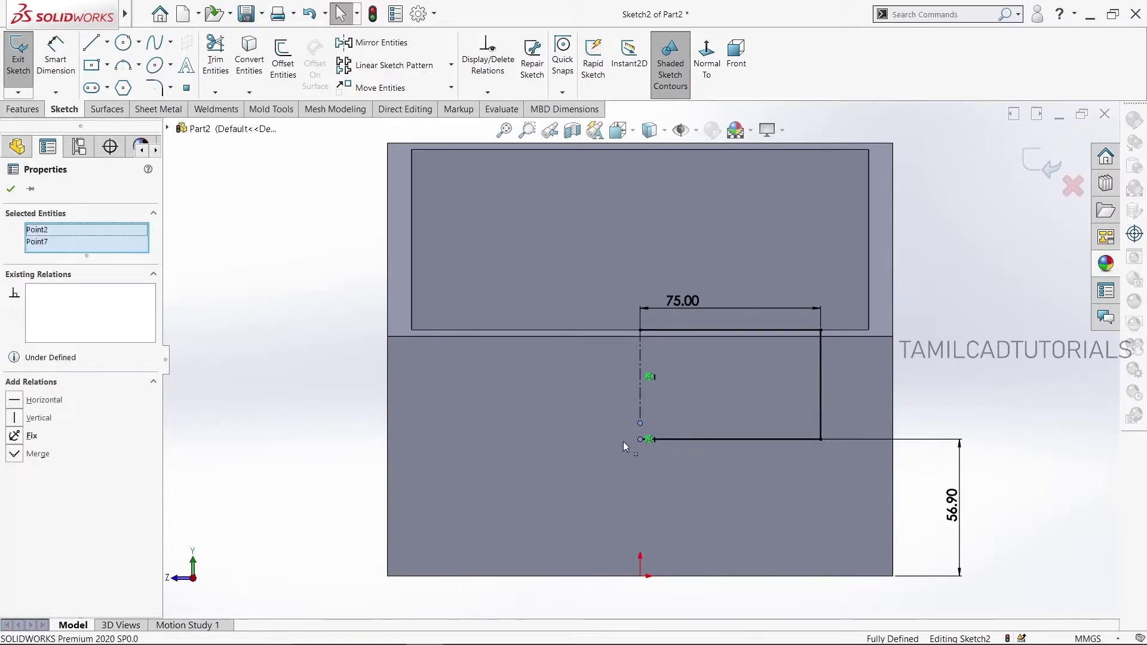
click(11, 189)
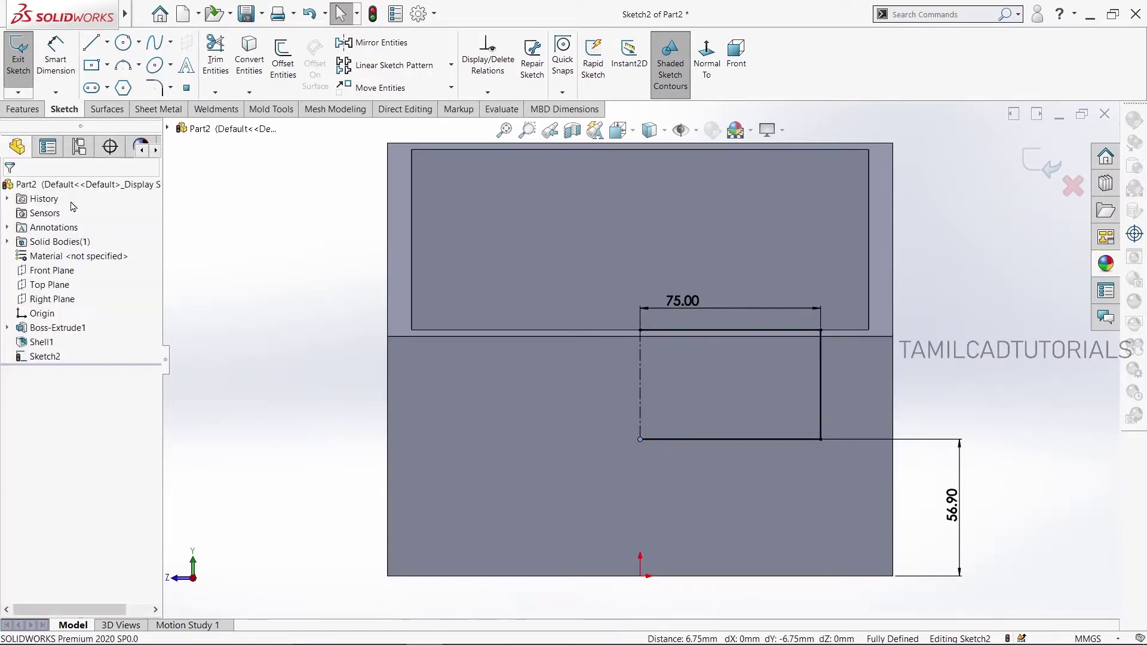
Mirror the right, top and bottom outline lines across the centerline
click(377, 42)
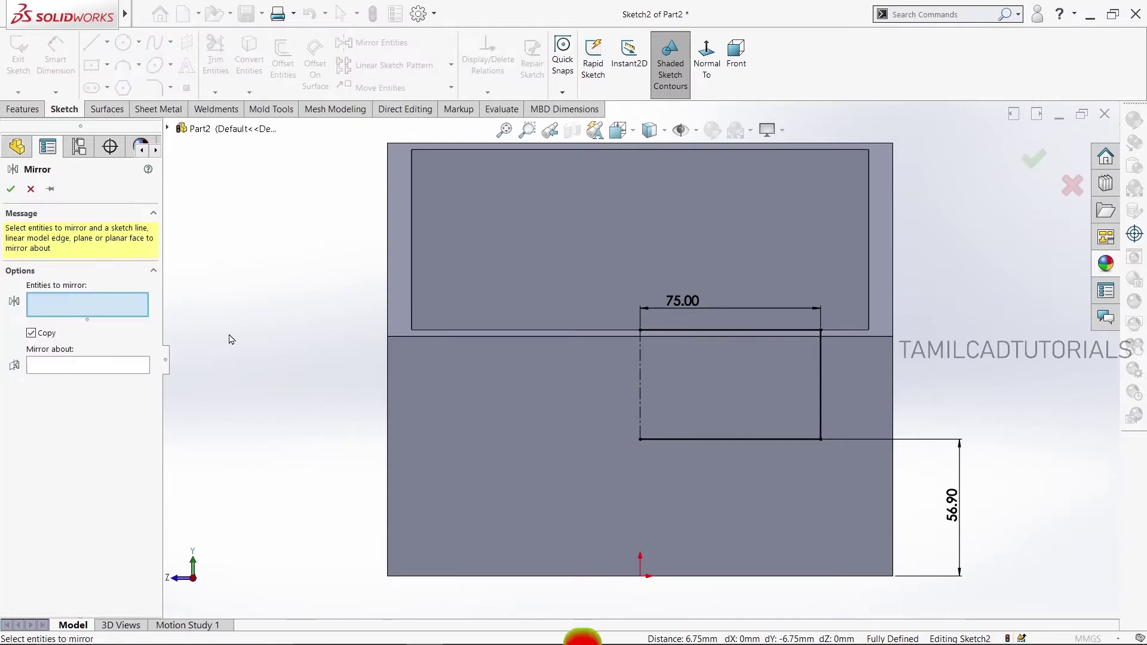
click(819, 364)
click(790, 331)
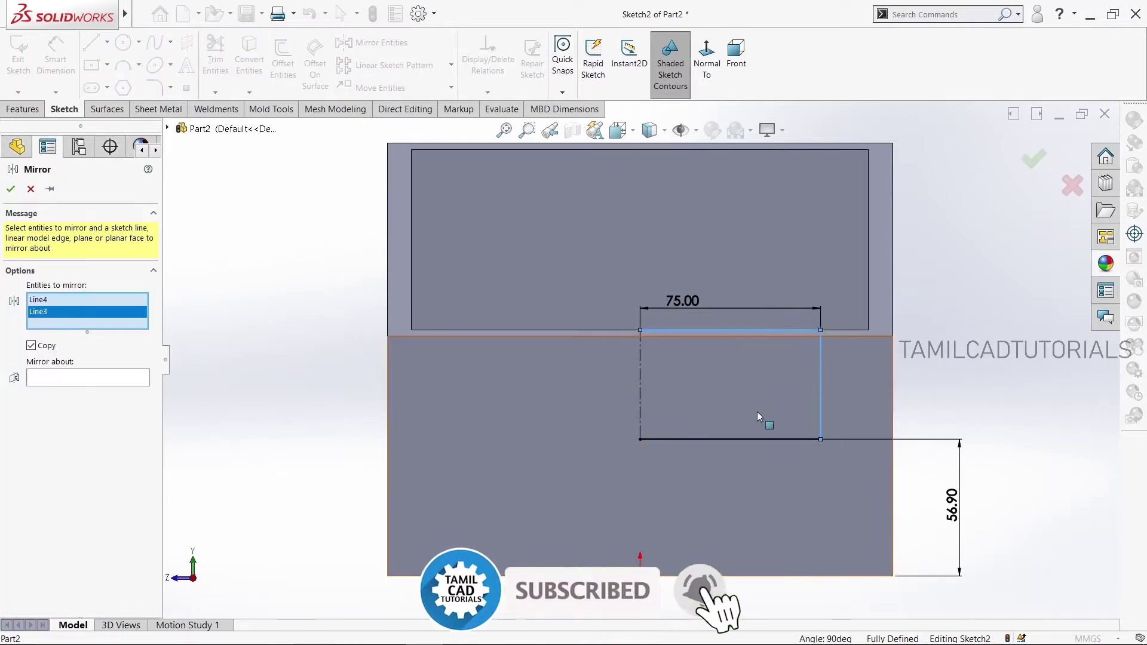
click(754, 439)
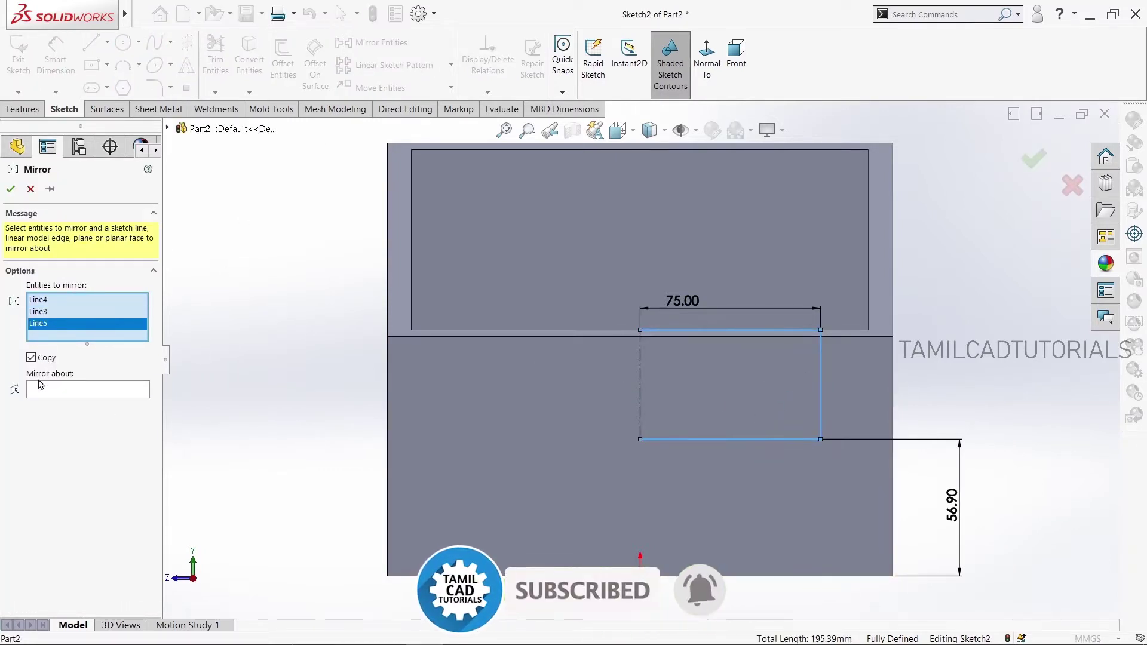
click(639, 391)
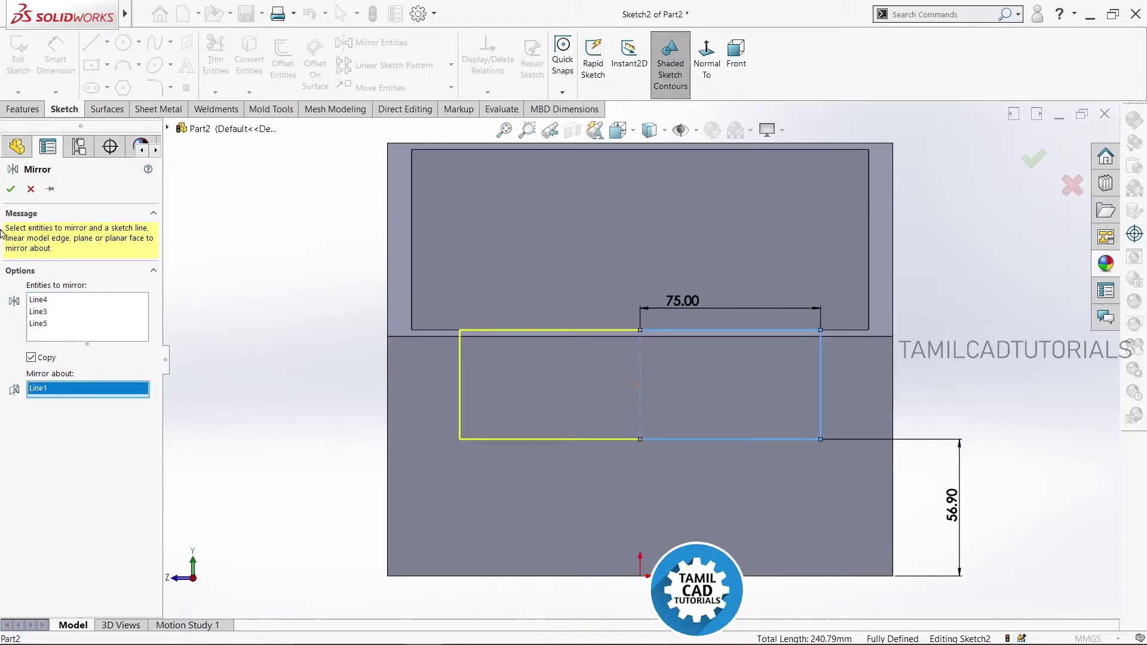
click(10, 187)
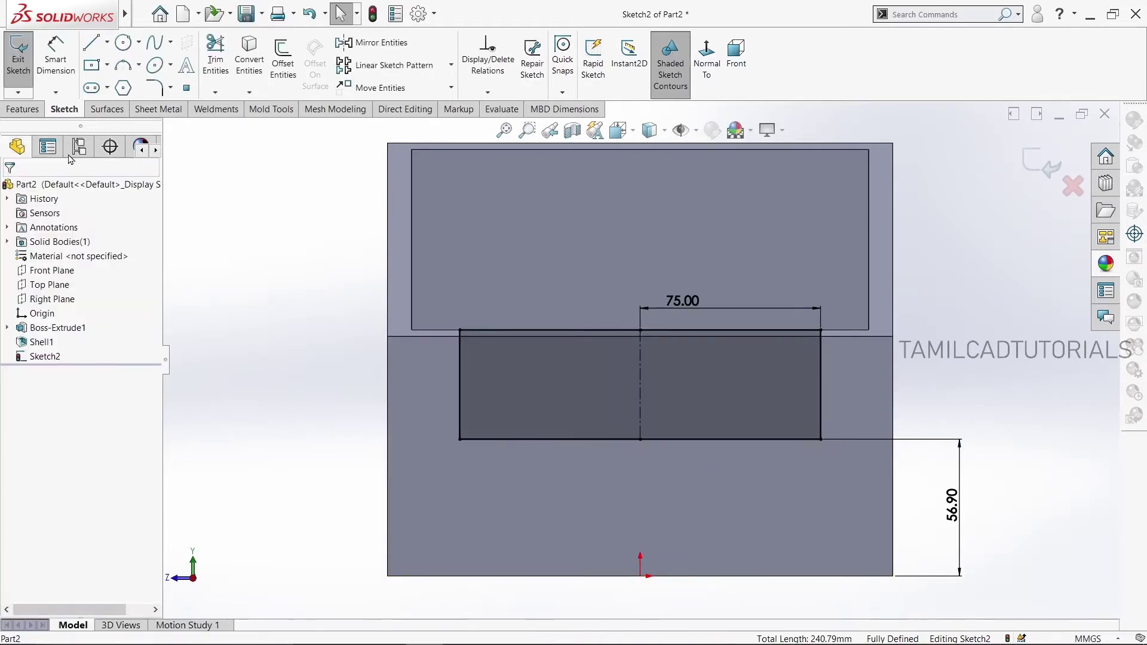
Cut-extrude the rectangle 158 mm deep to notch the wall, then select the notched front face
click(27, 109)
click(215, 56)
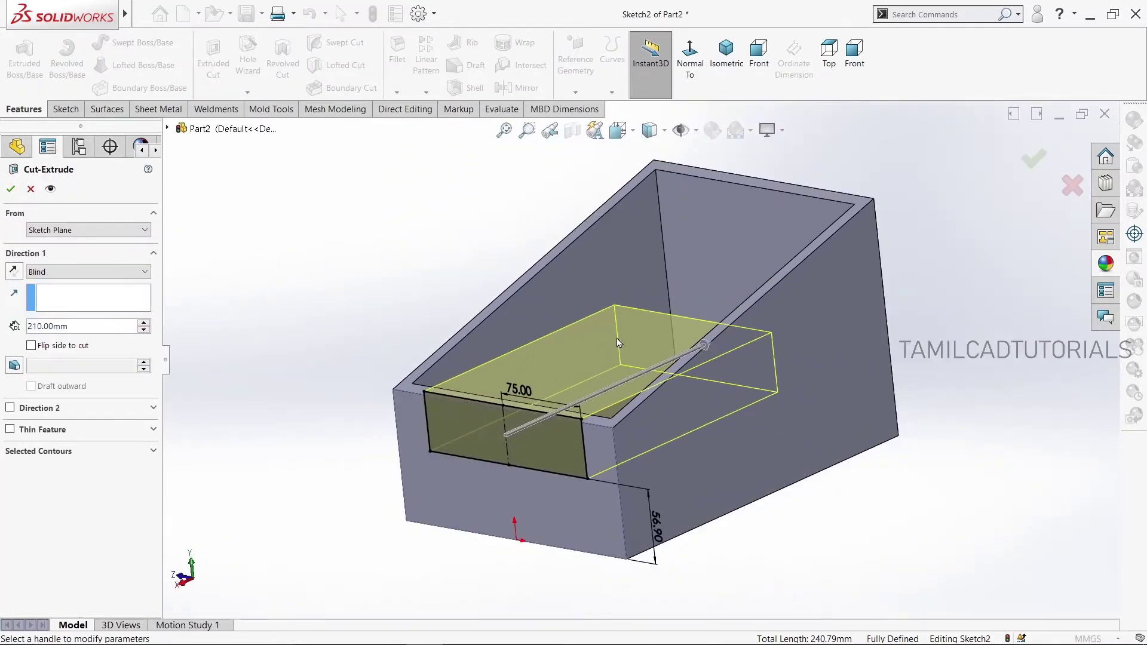
click(691, 335)
click(647, 349)
middle_drag(647, 350, 271, 240)
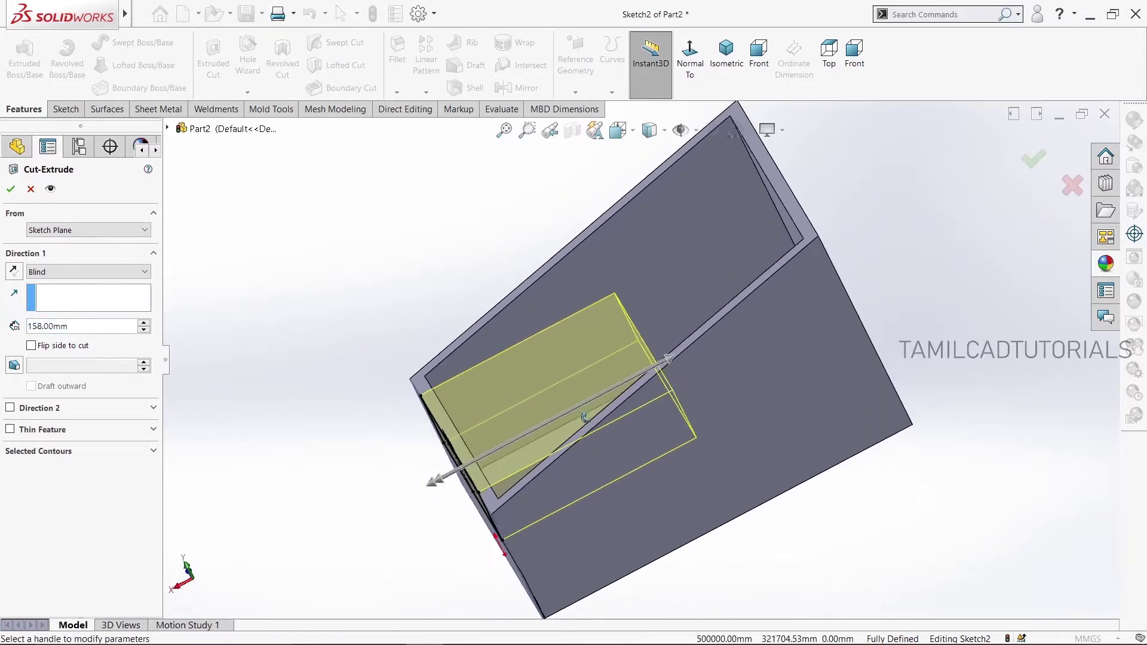
click(7, 192)
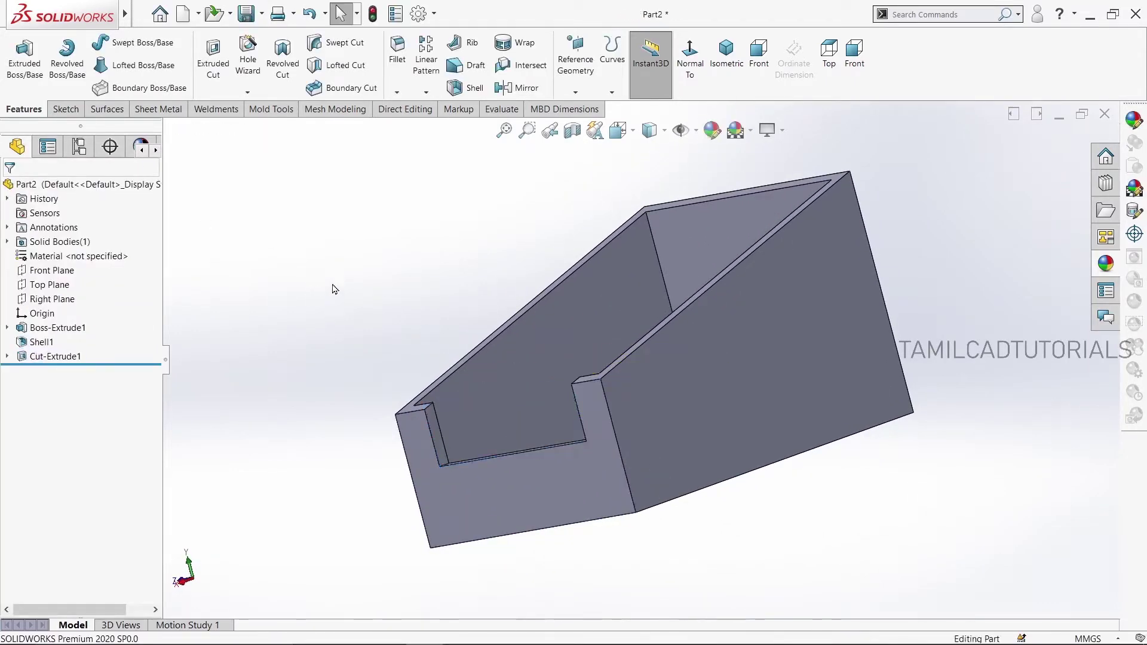
middle_drag(333, 289, 416, 416)
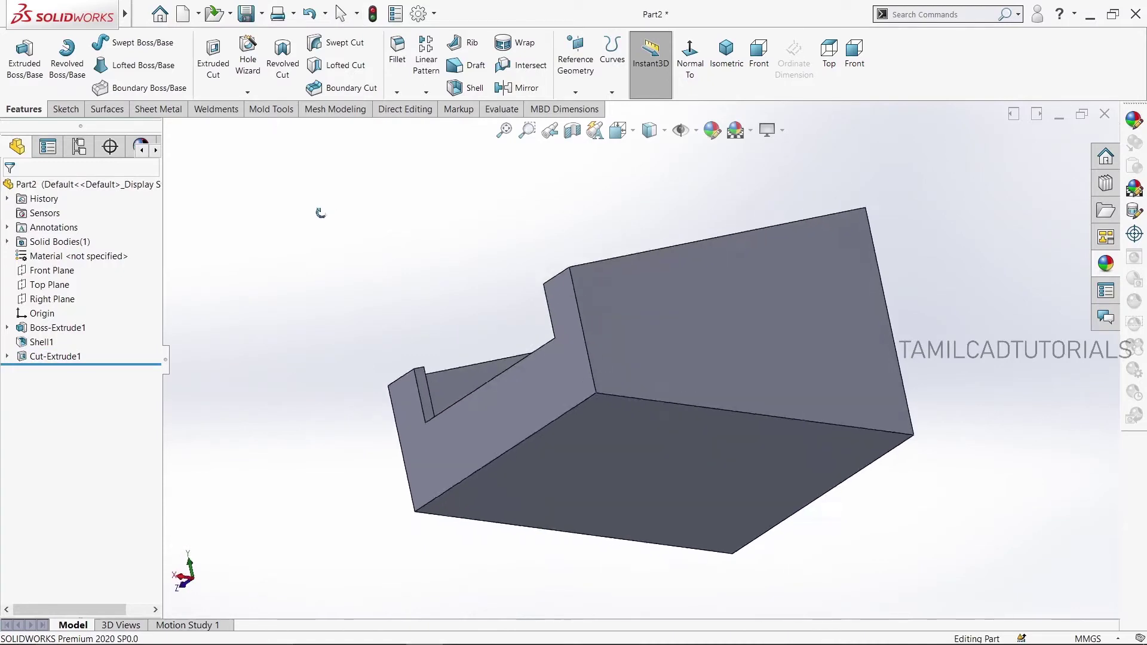
click(493, 463)
Start a sketch on the front face, viewed normal, with a vertical centerline up from the origin
click(541, 429)
click(710, 90)
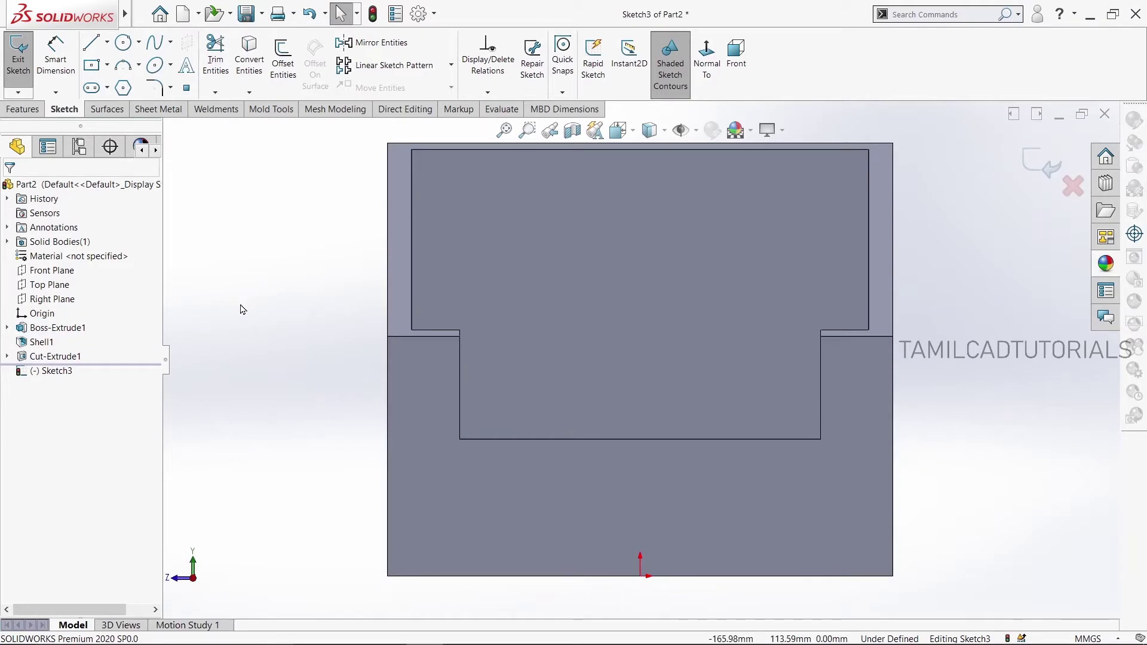
scroll(627, 358, up, 3)
scroll(1087, 469, down, 2)
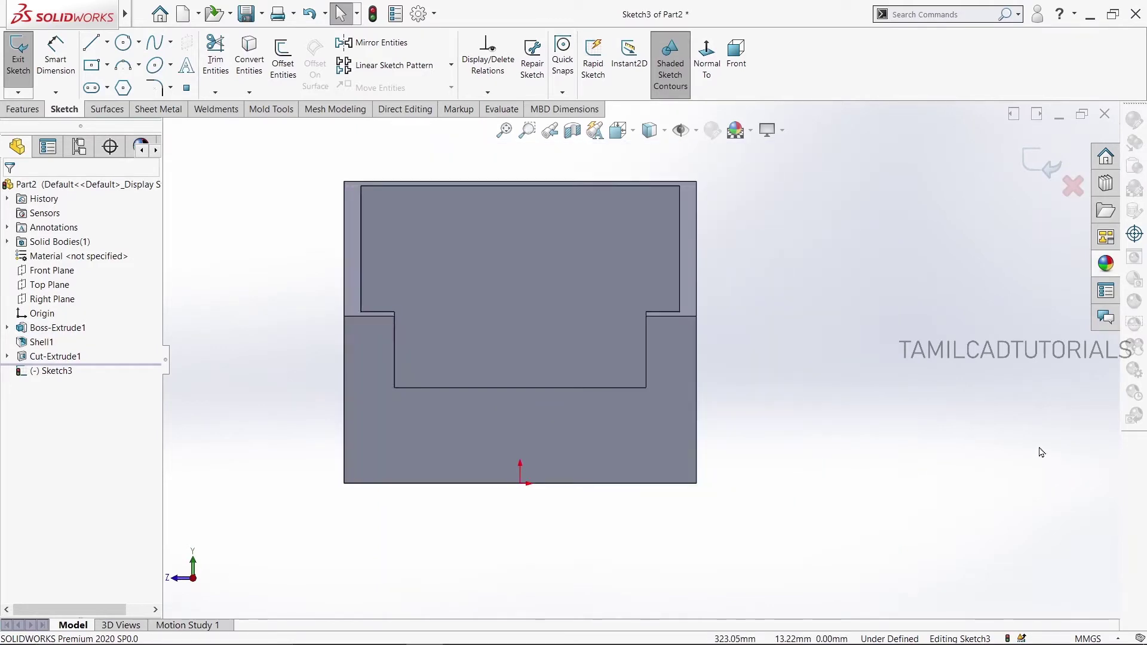
click(107, 43)
click(120, 76)
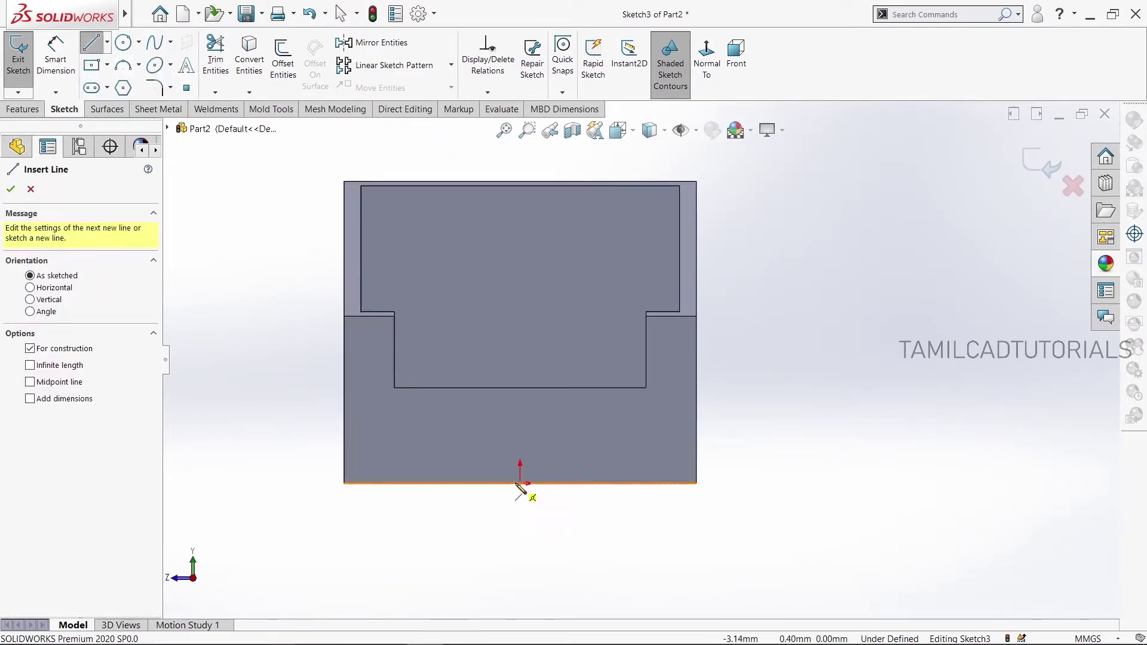
drag(520, 484, 519, 413)
right_click(455, 416)
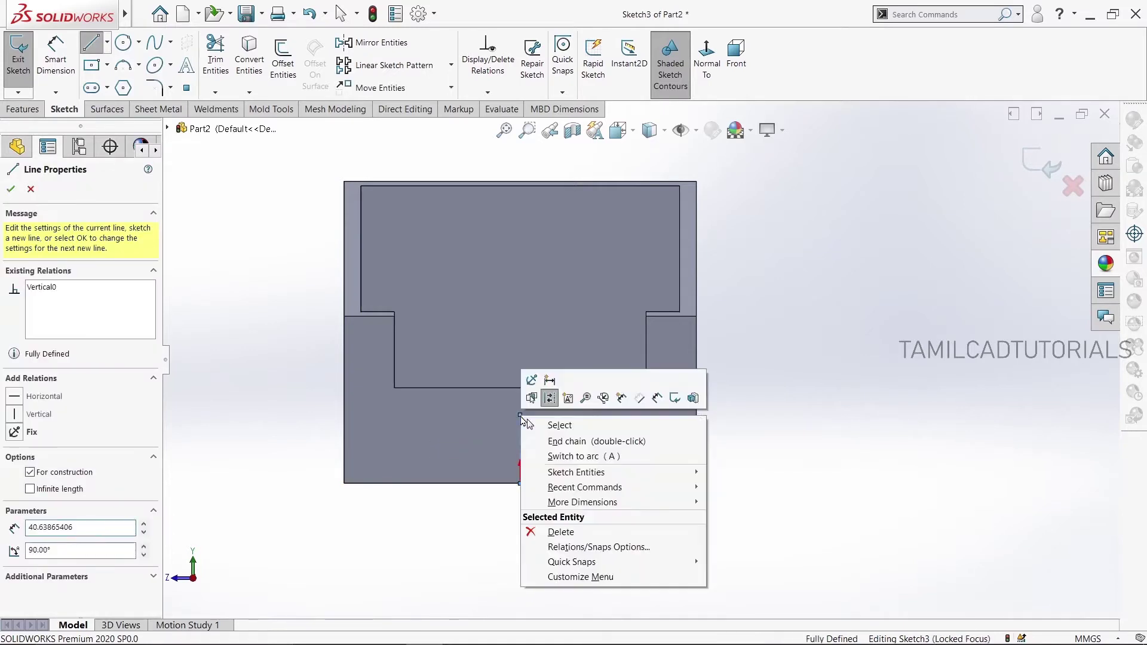
click(448, 441)
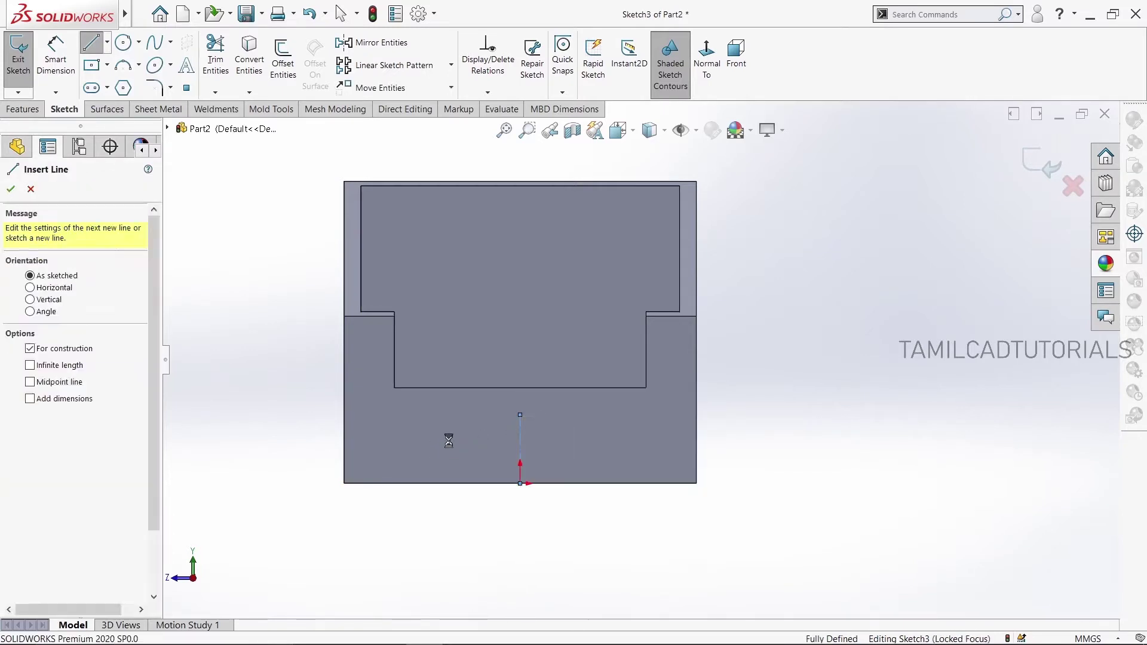
click(519, 427)
click(178, 403)
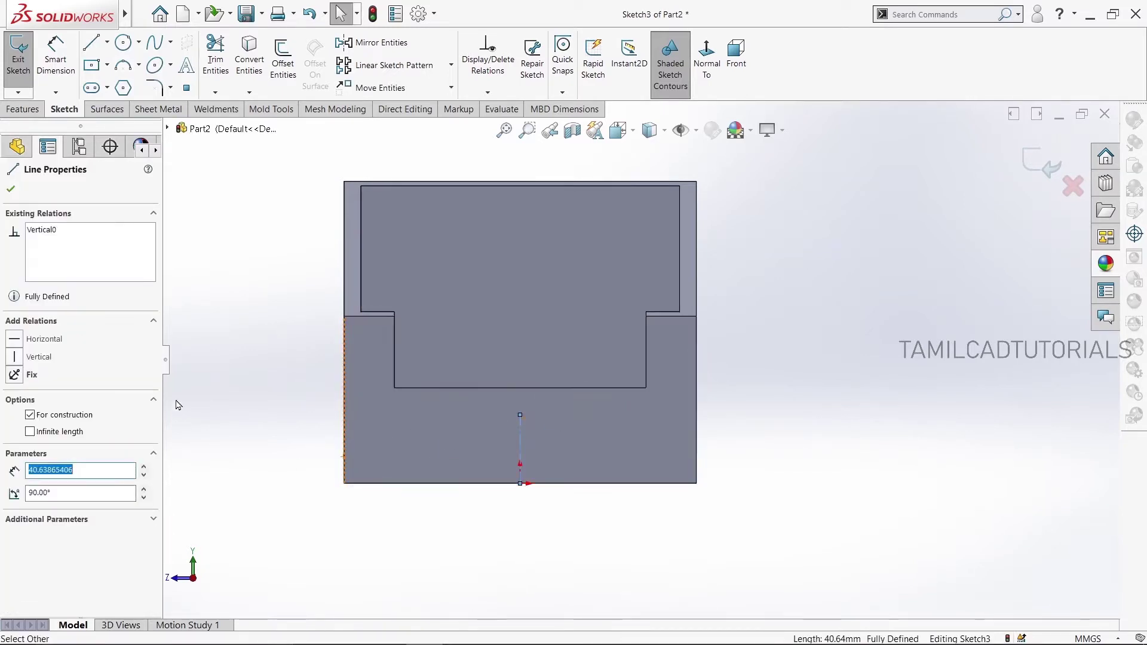
Draw the profile's left, bottom and right edges with a small rounded top-right corner
click(91, 43)
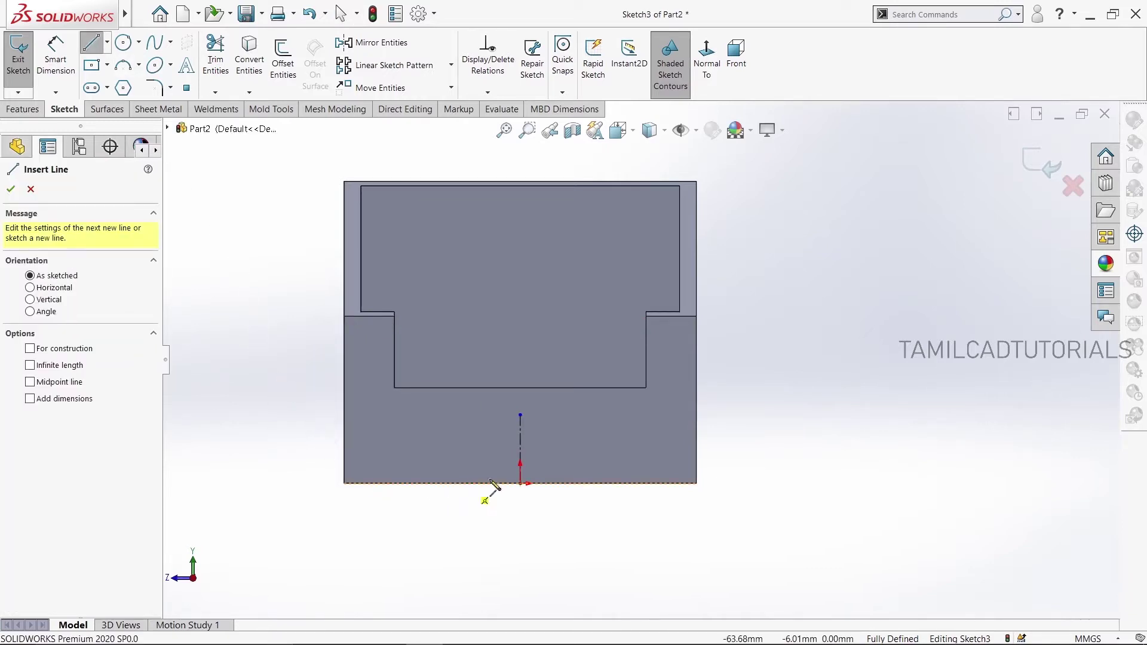
click(544, 412)
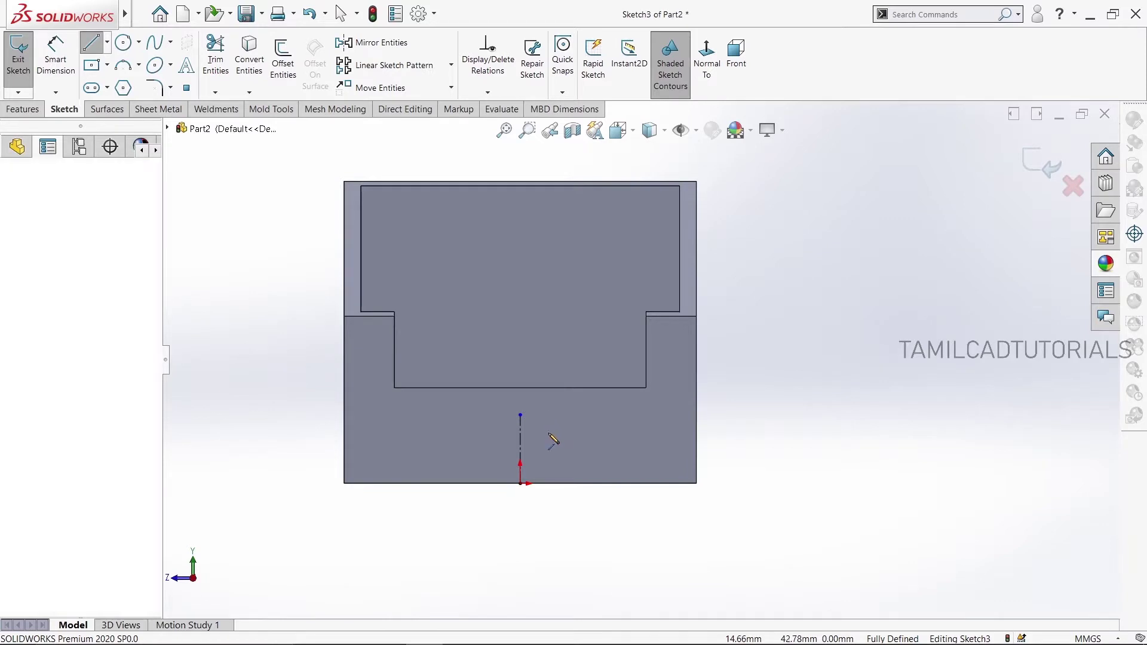
click(544, 456)
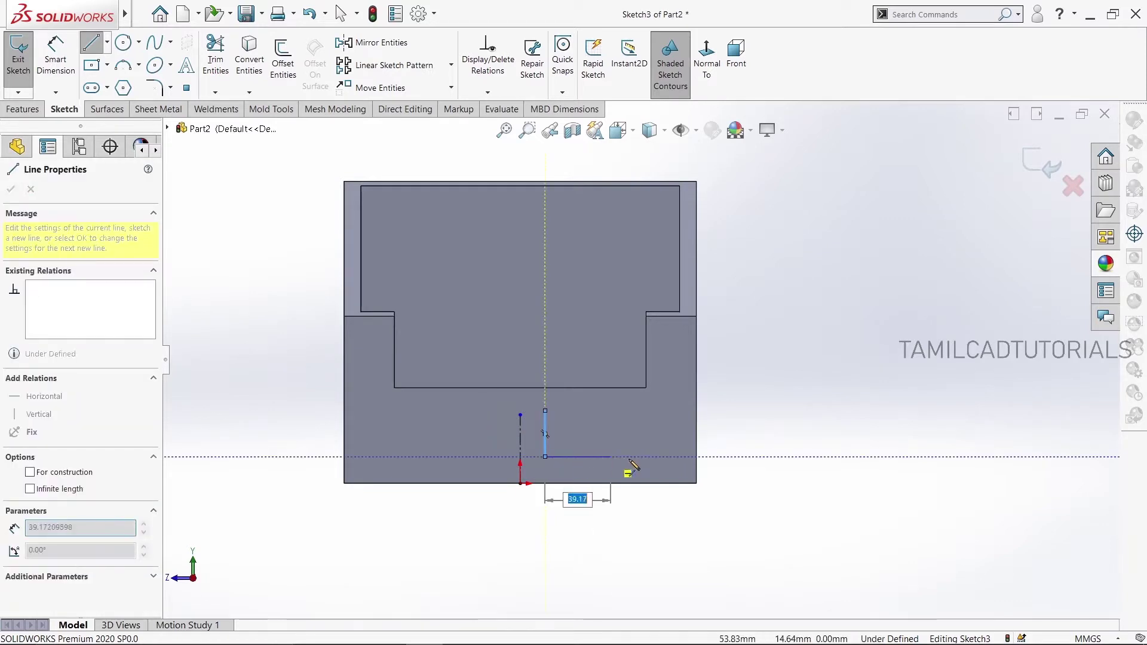
click(670, 456)
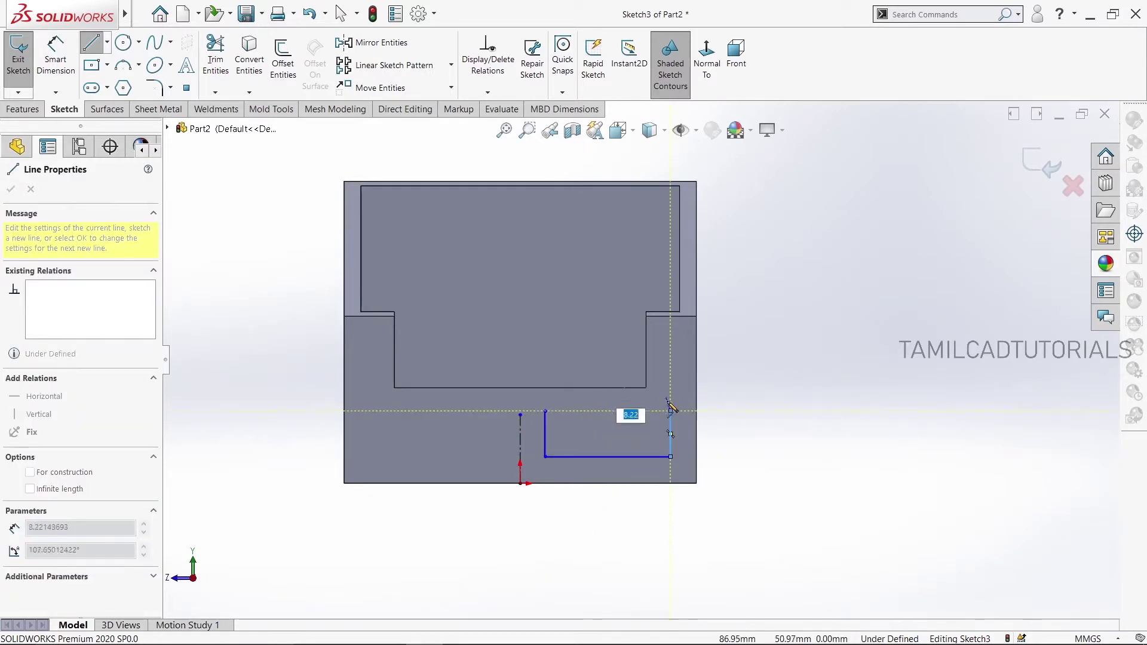
click(670, 412)
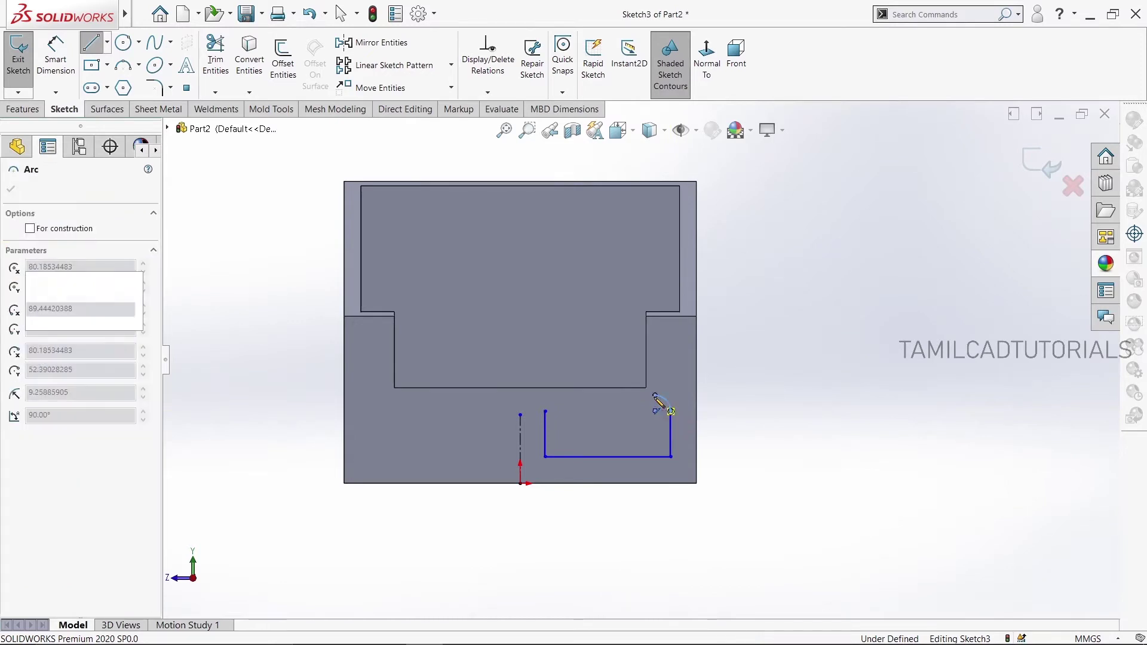
click(655, 395)
right_click(782, 302)
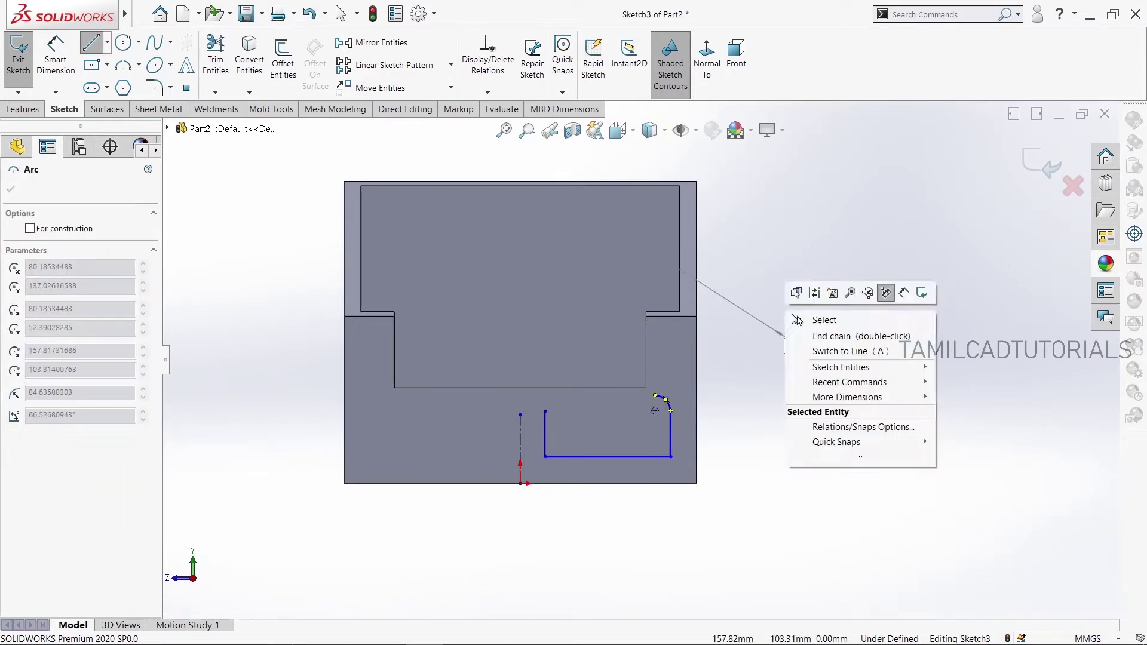
click(798, 334)
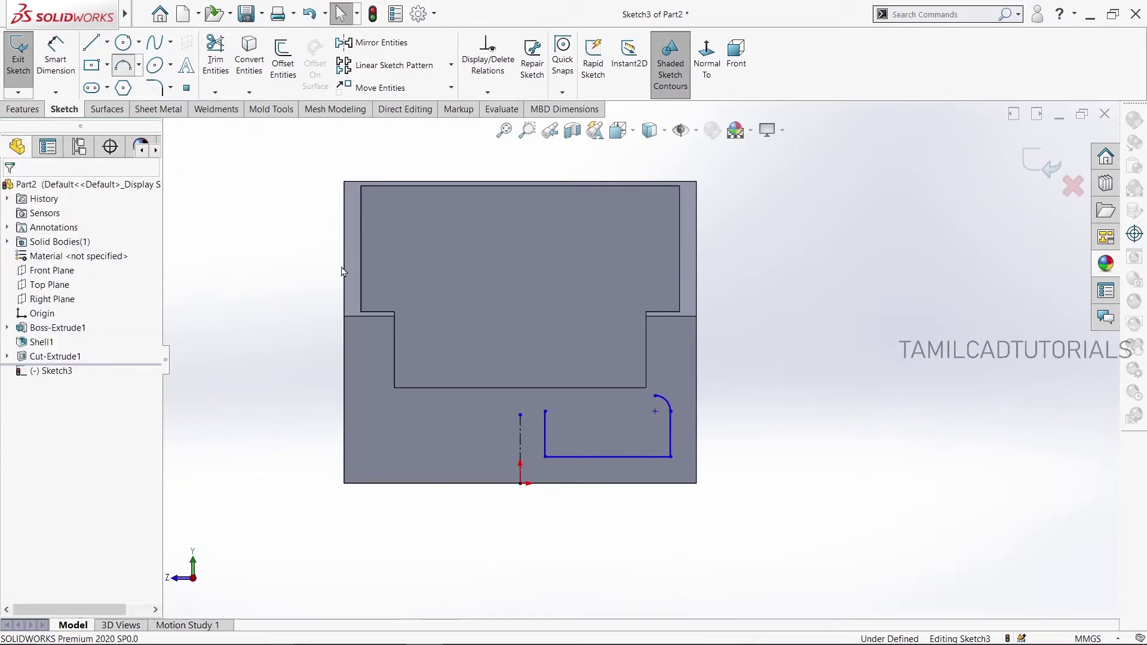
Add a three-point arc forming the profile's curved top edge
key(Return)
click(603, 411)
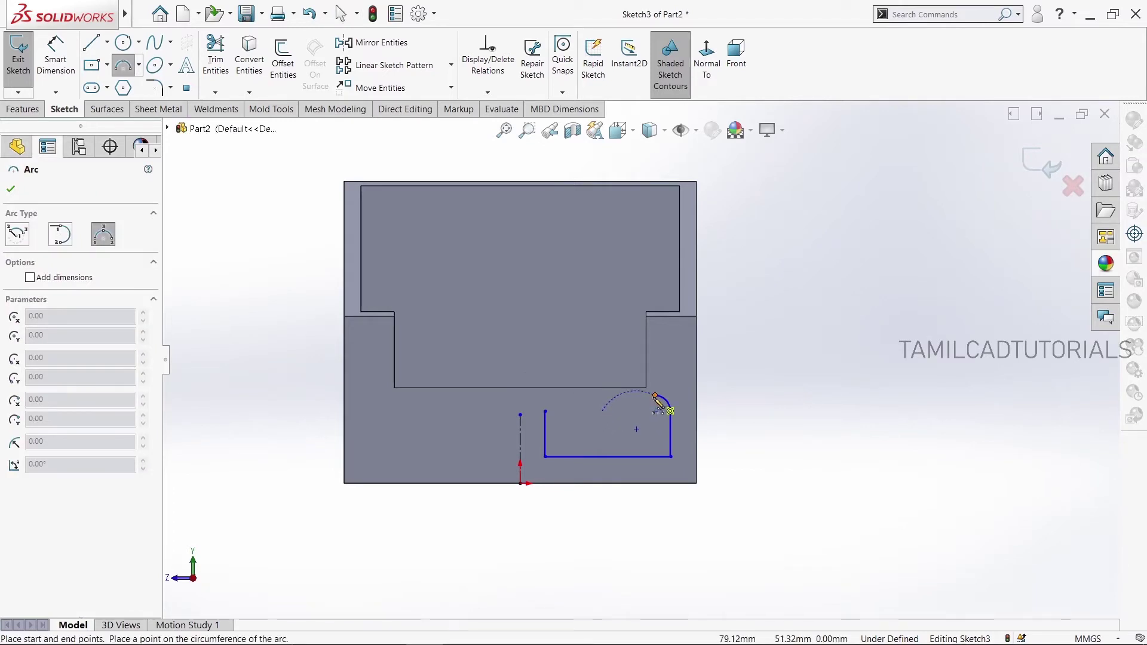
click(632, 412)
right_click(788, 286)
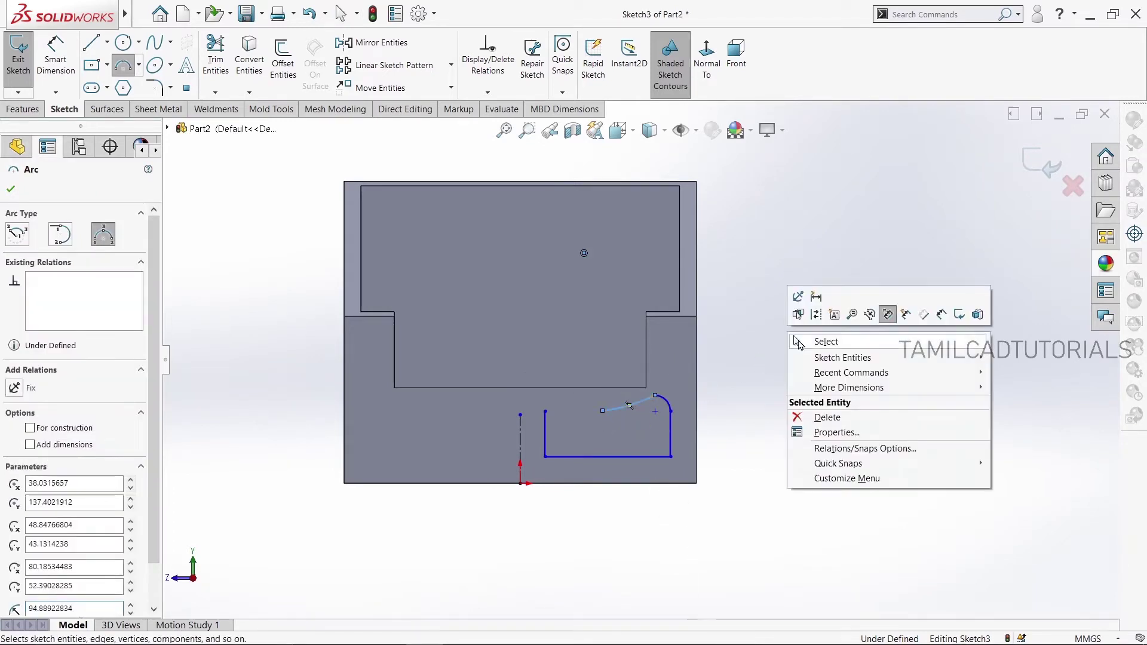
click(801, 343)
Close the profile with a horizontal top line and shift the arc–line junction left
click(91, 44)
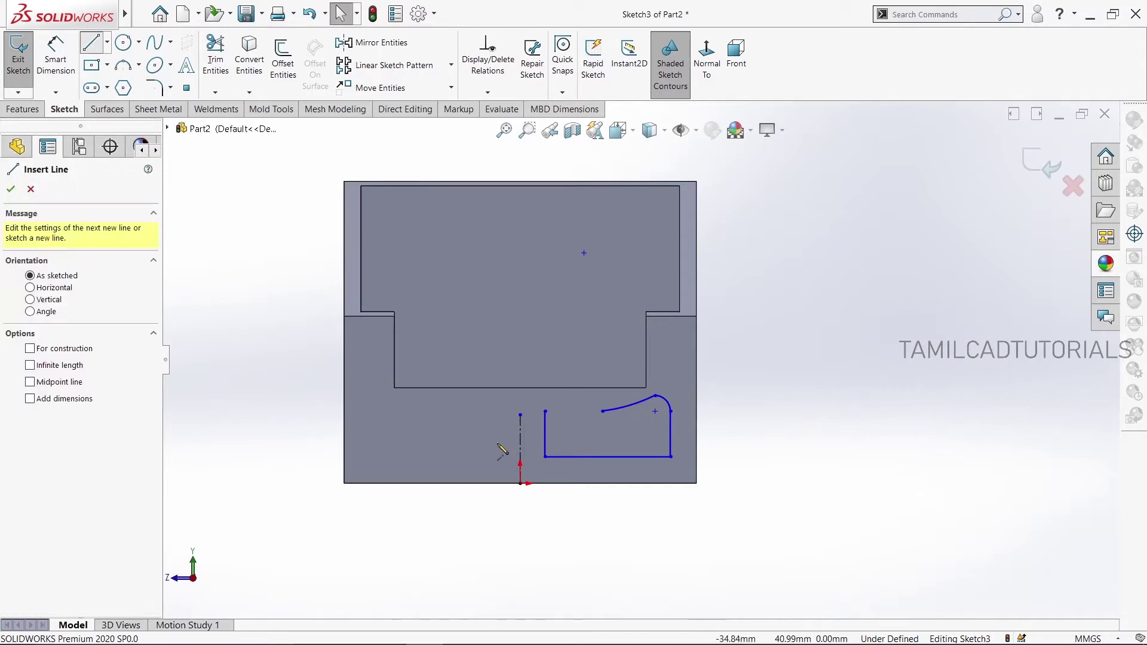
click(545, 411)
click(602, 411)
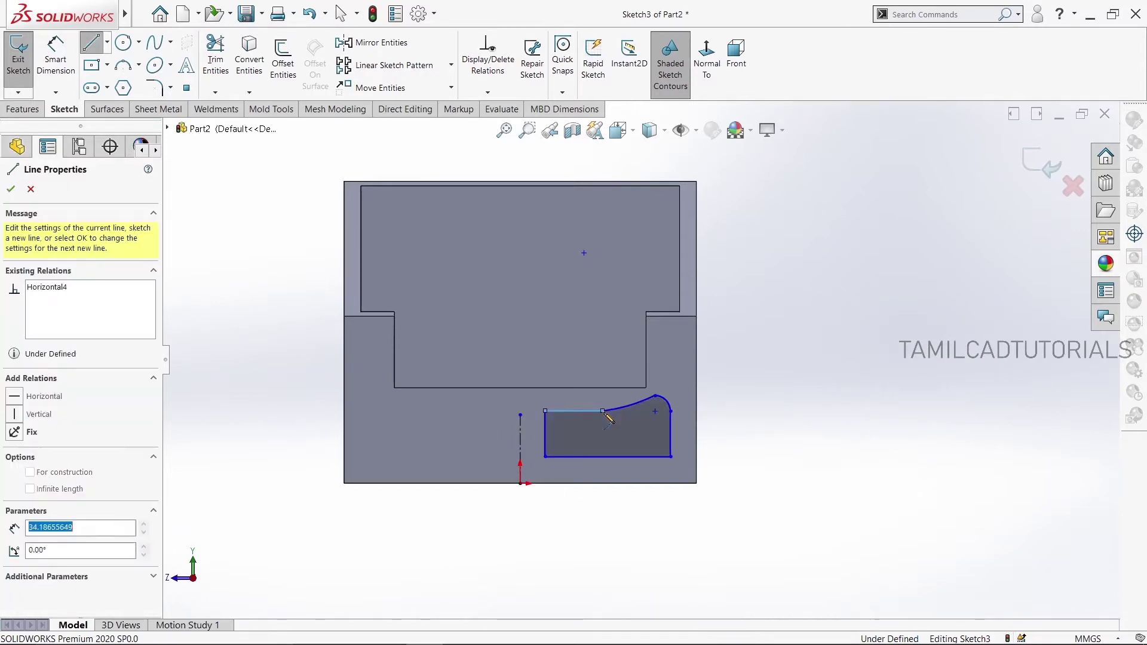
right_click(604, 414)
click(638, 421)
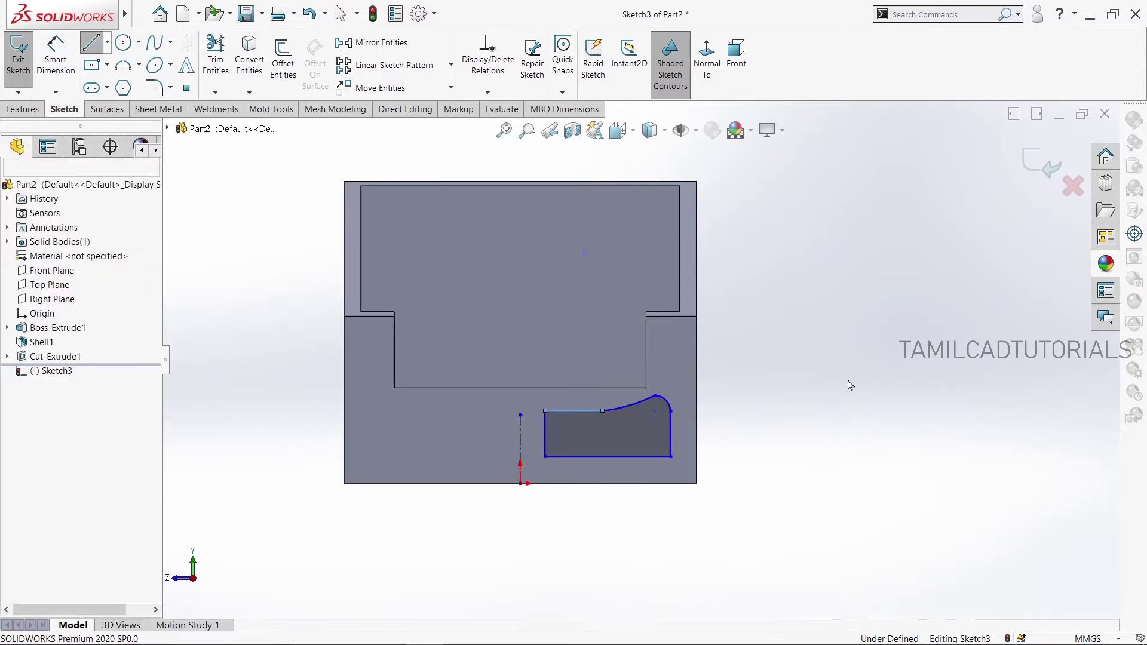
click(602, 411)
drag(601, 410, 584, 411)
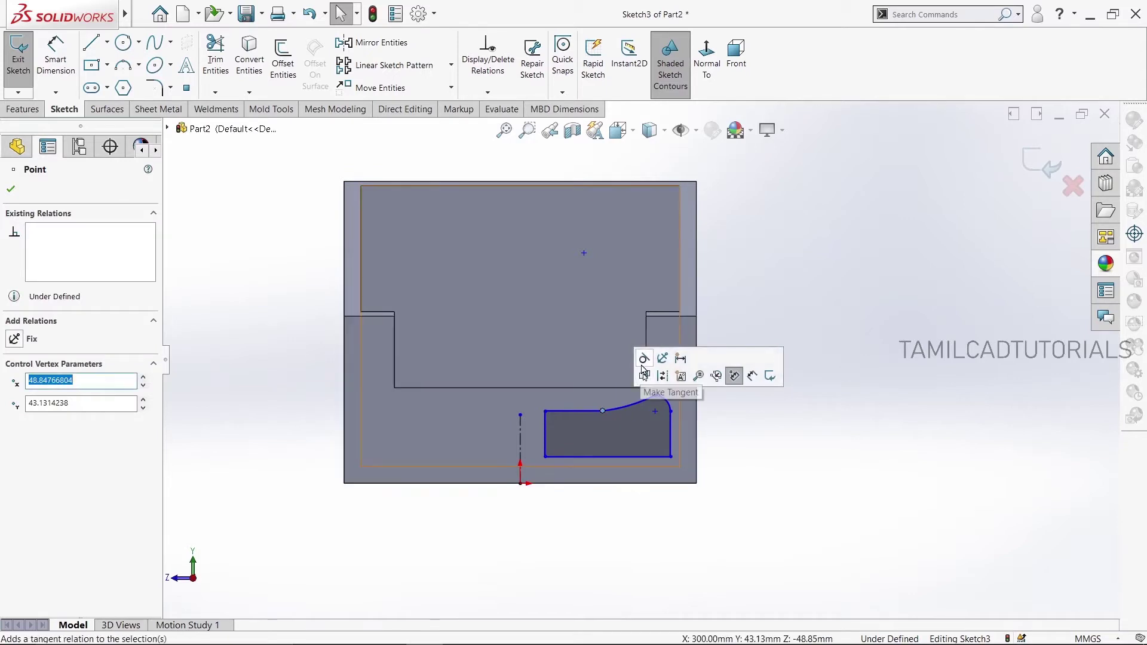
click(896, 436)
Dimension the slot's top arc to R36 and the small corner arc to R5
click(56, 56)
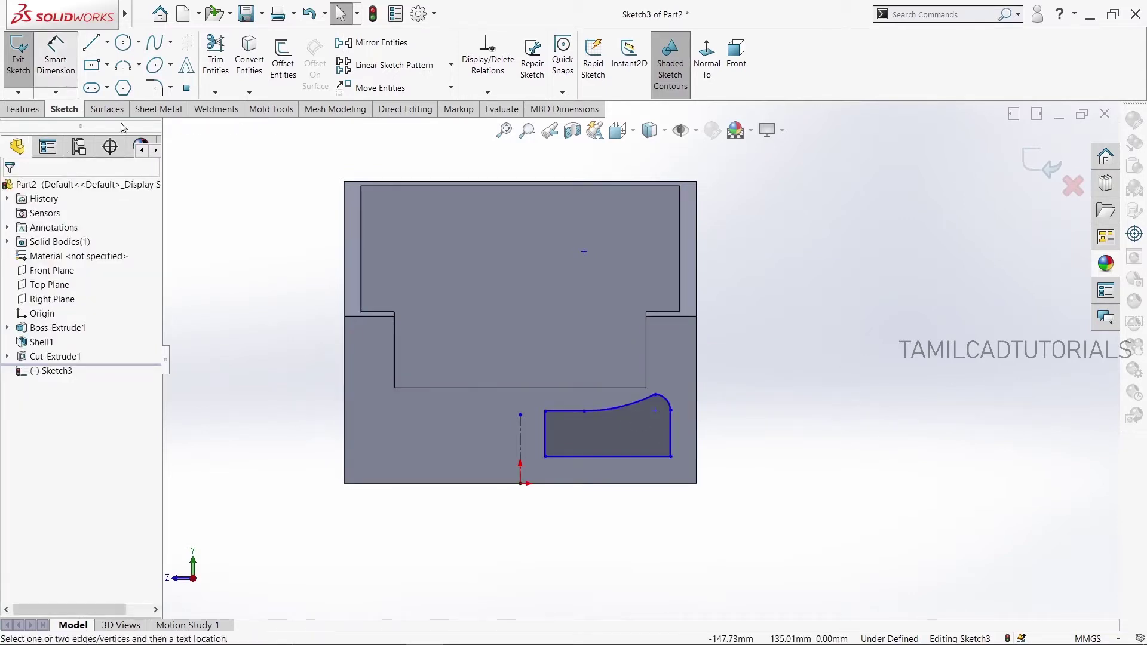
click(622, 410)
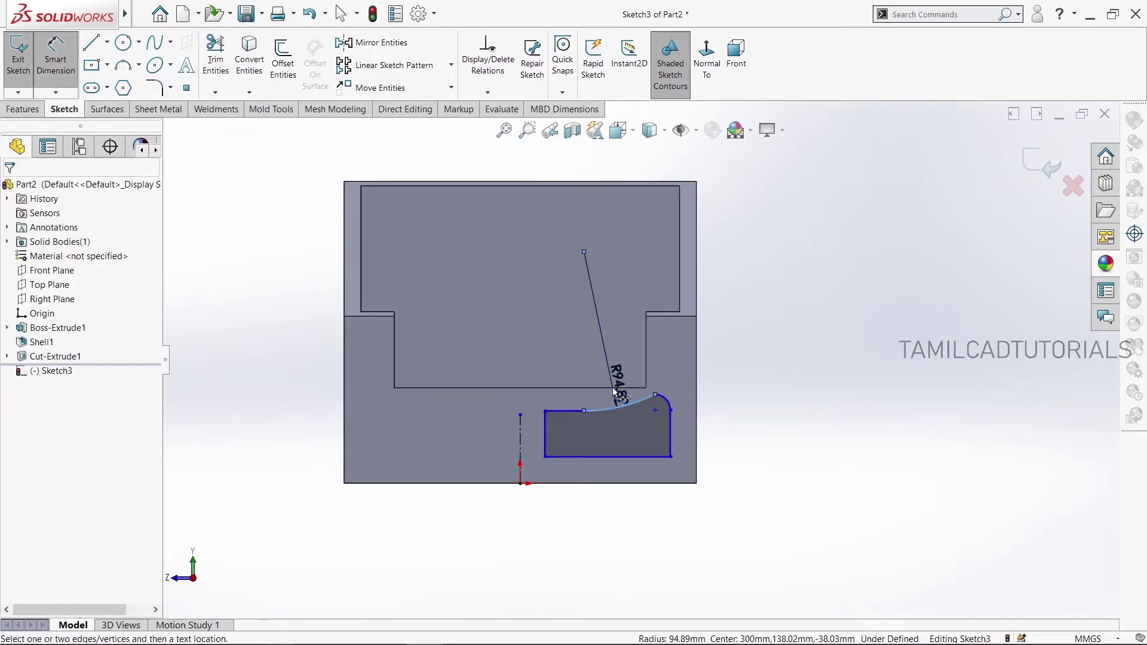
click(615, 387)
text(36)
key(Return)
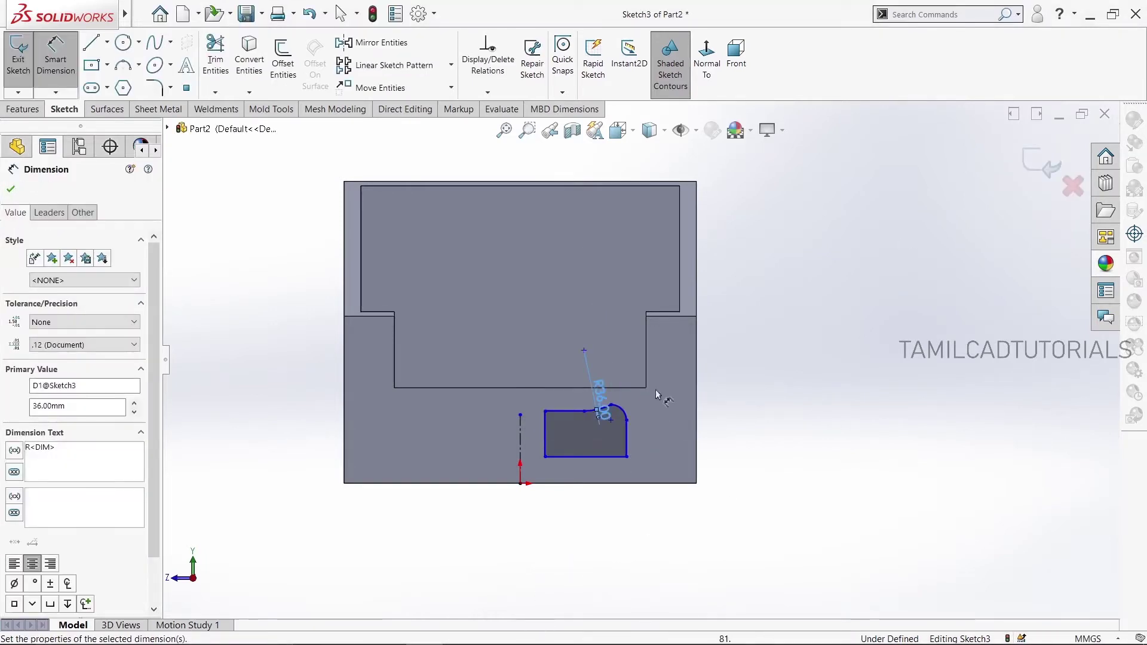
click(626, 412)
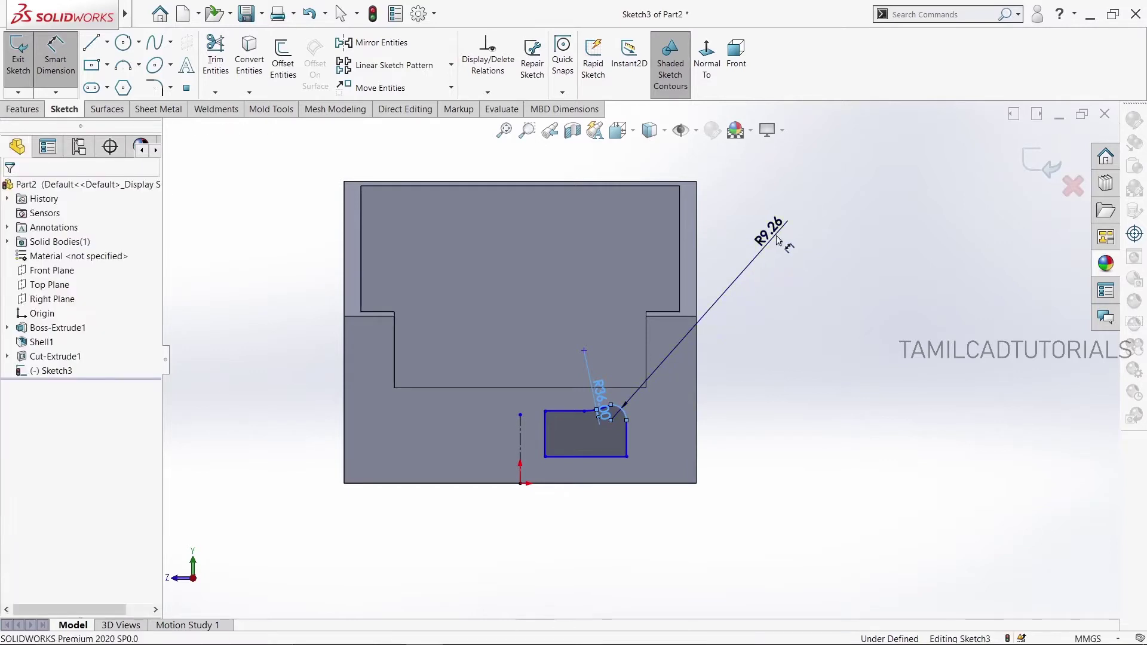
click(777, 239)
text(5.00mm)
key(Return)
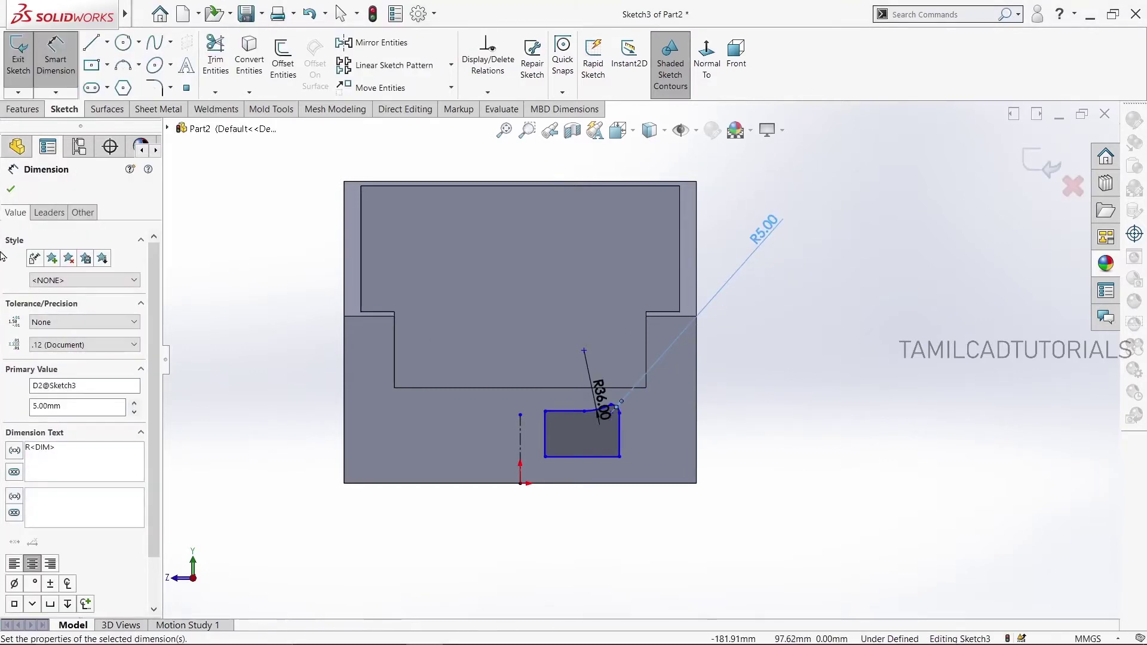
click(10, 186)
Make the slot arc tangent to its adjoining line at the arc's end point
scroll(508, 442, down, 3)
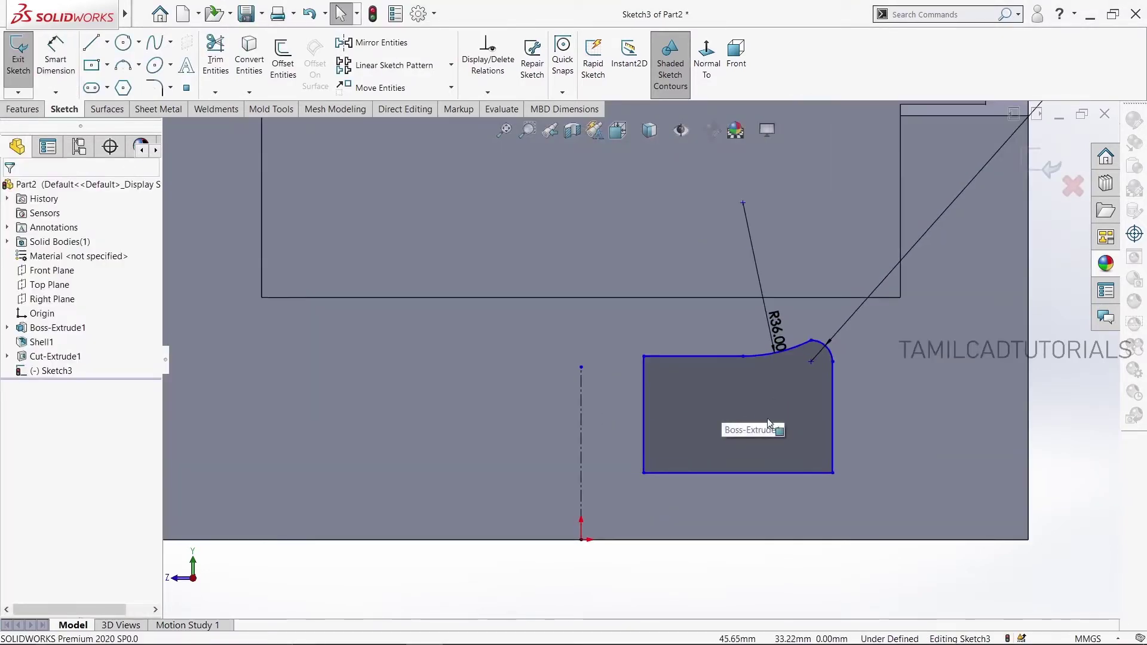
scroll(1075, 358, down, 3)
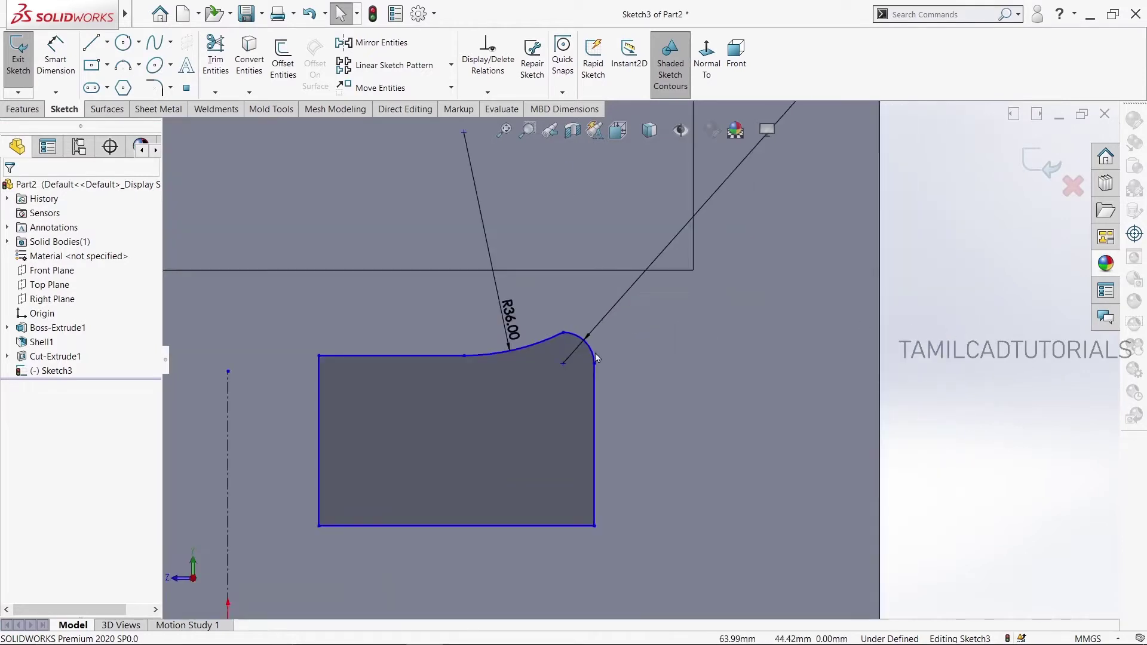
click(563, 337)
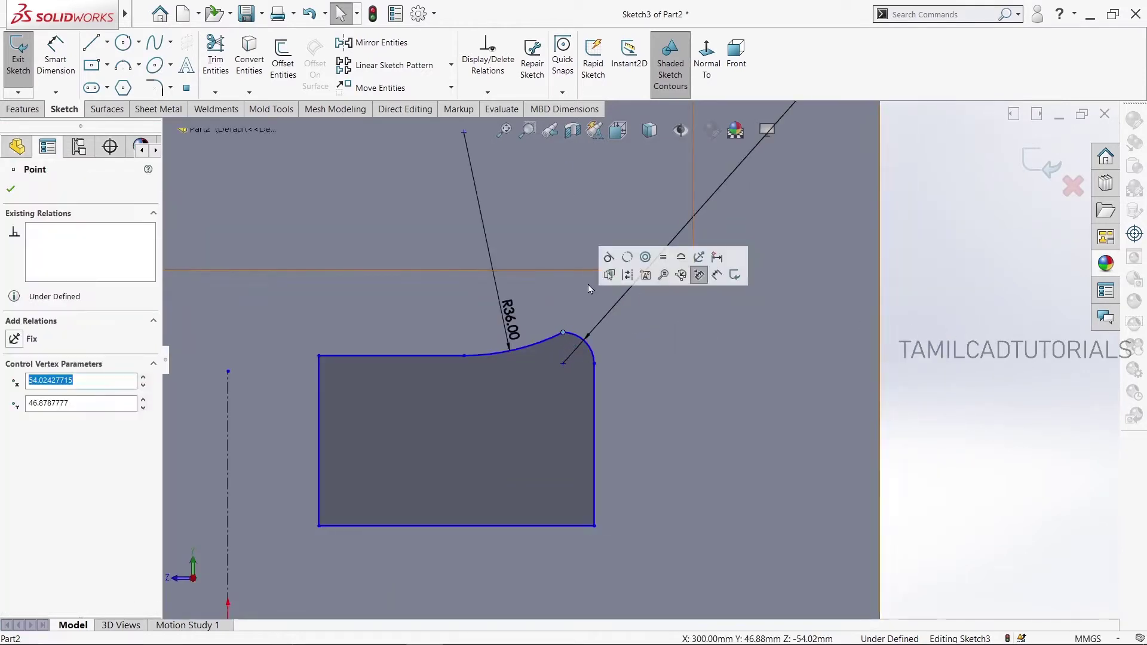
click(614, 268)
click(685, 515)
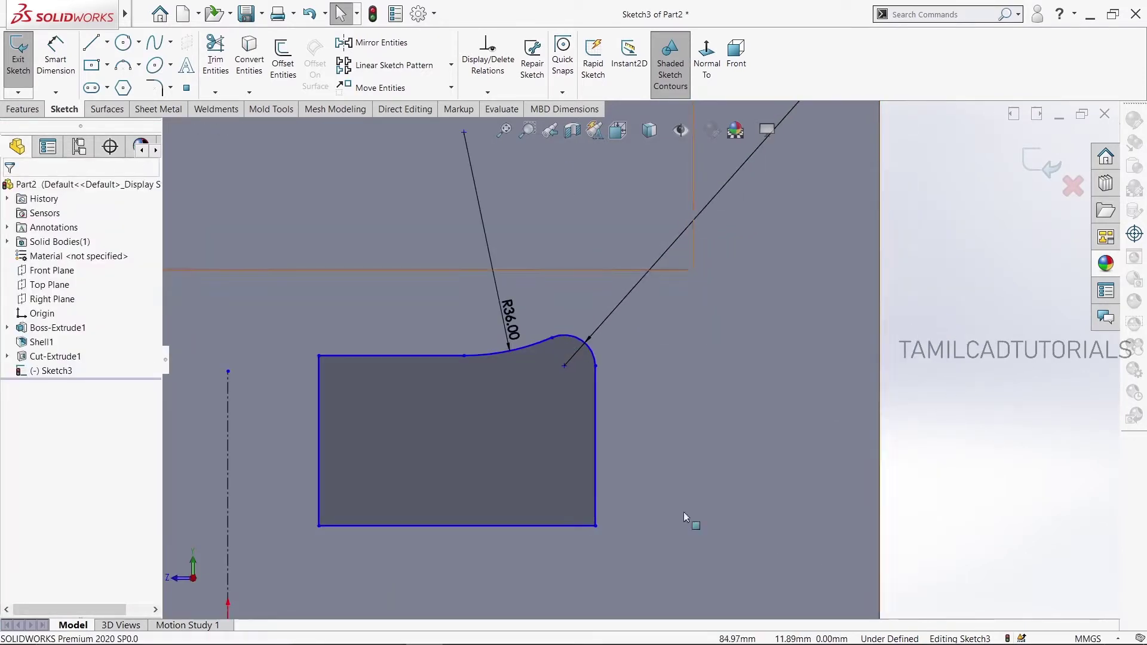
click(595, 365)
click(648, 320)
key(Escape)
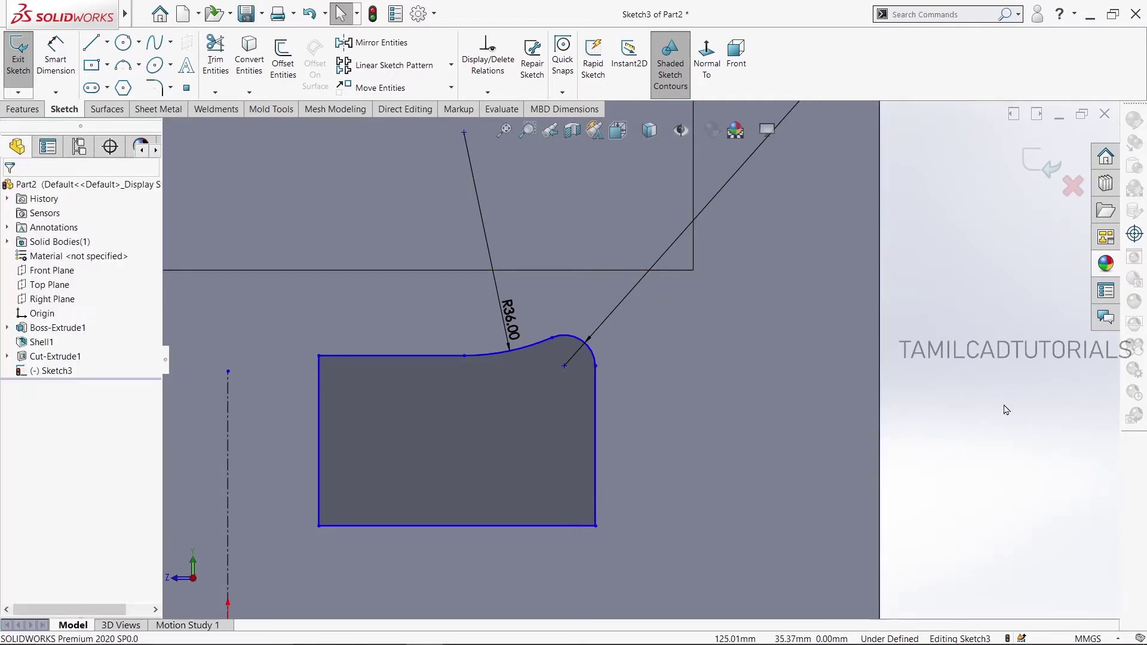
scroll(641, 358, up, 4)
Dimension the profile 16 mm above the bottom edge and 28 mm from the centerline
click(56, 56)
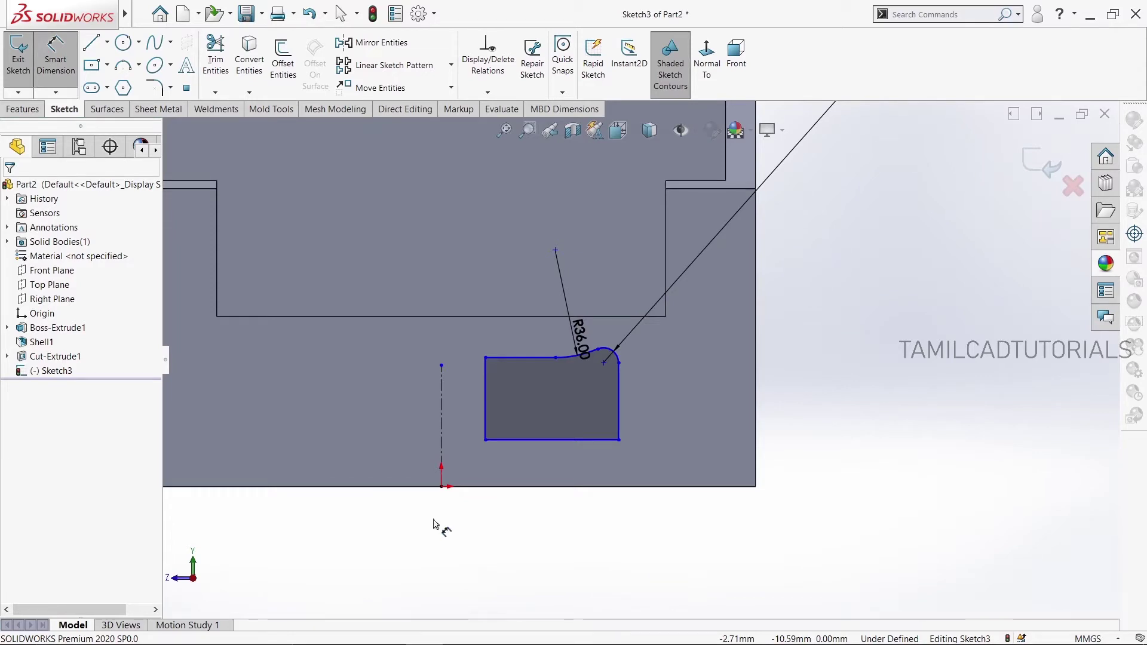
click(559, 486)
click(558, 440)
click(561, 462)
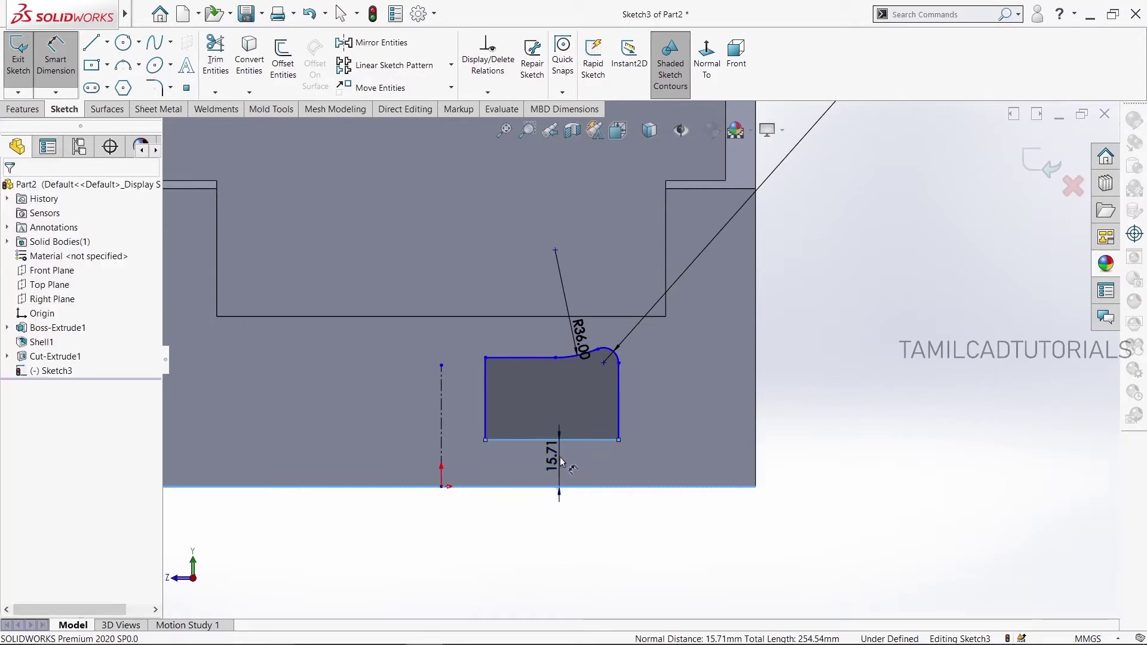
text(16)
key(Return)
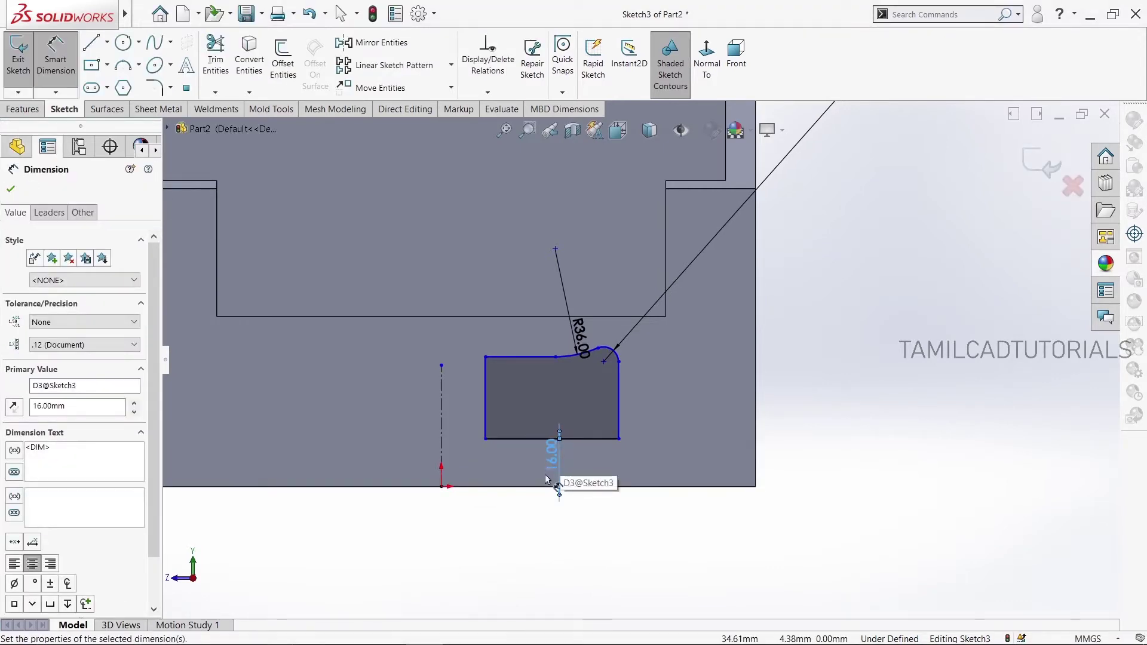
click(442, 425)
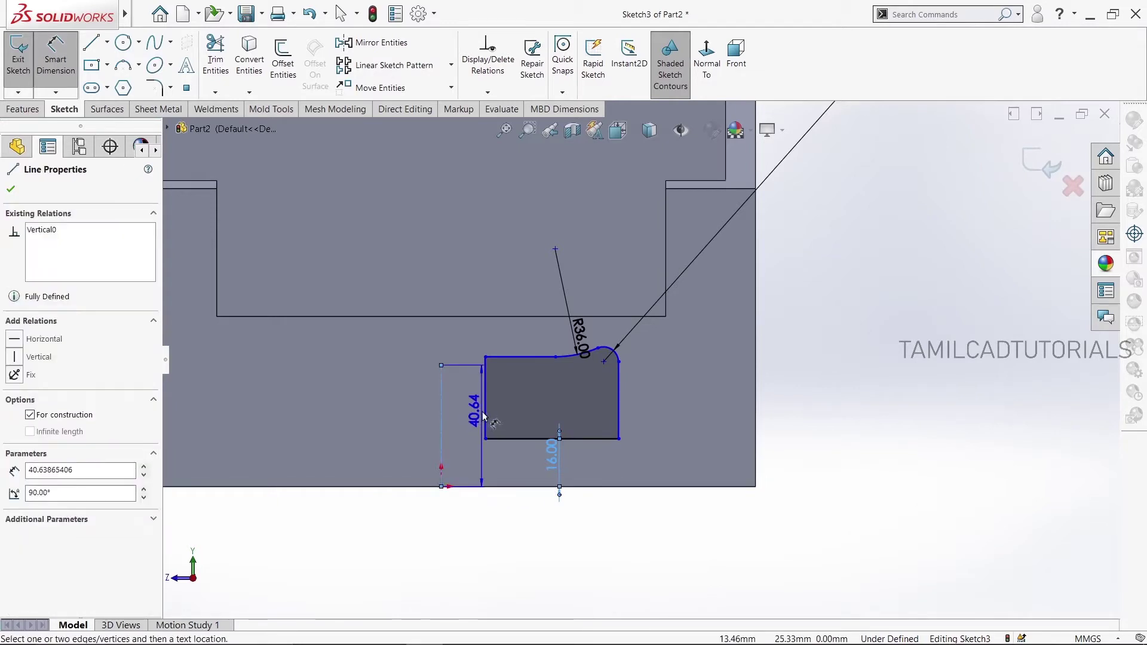
click(485, 402)
click(417, 414)
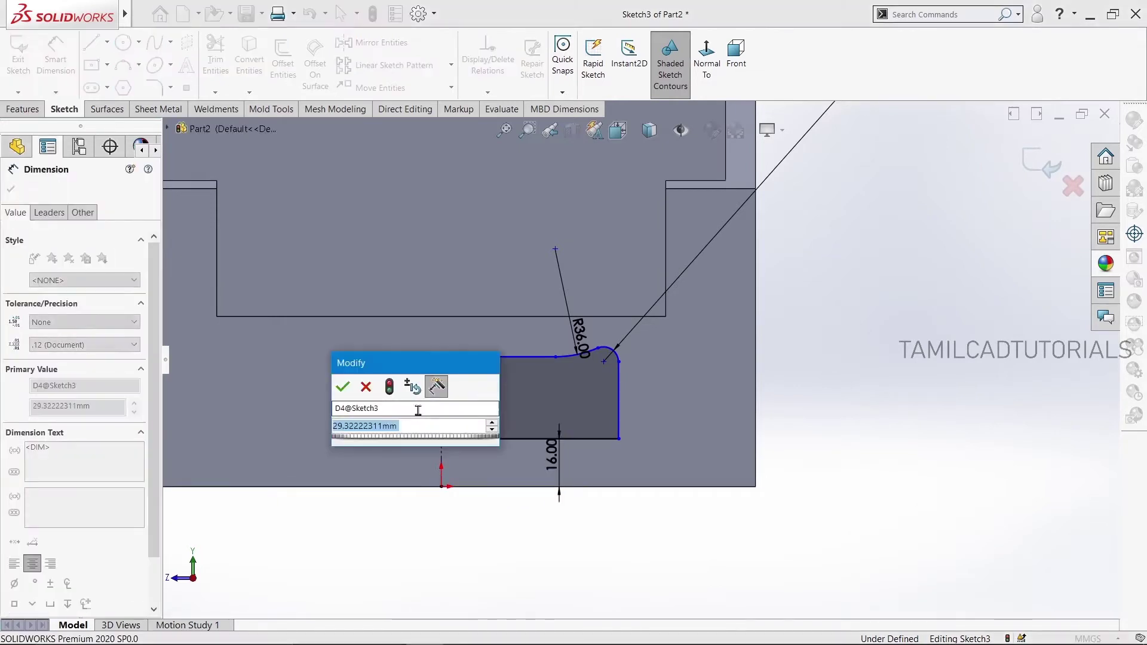
text(28)
key(Return)
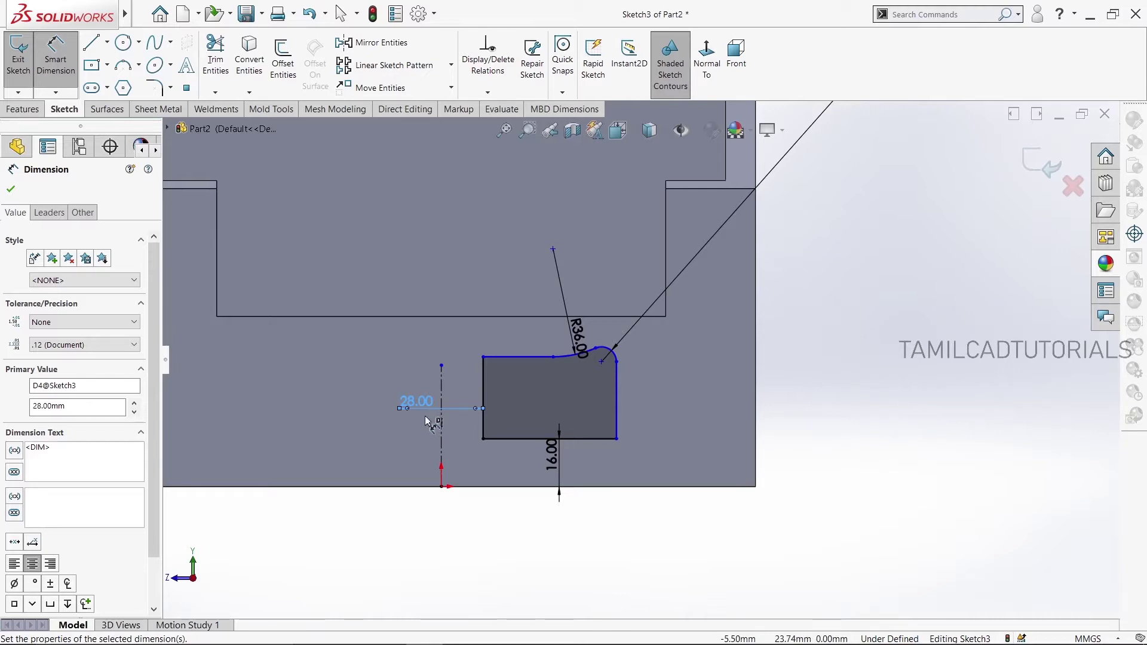
Set the slot profile's height dimension to 24.90 mm
click(516, 358)
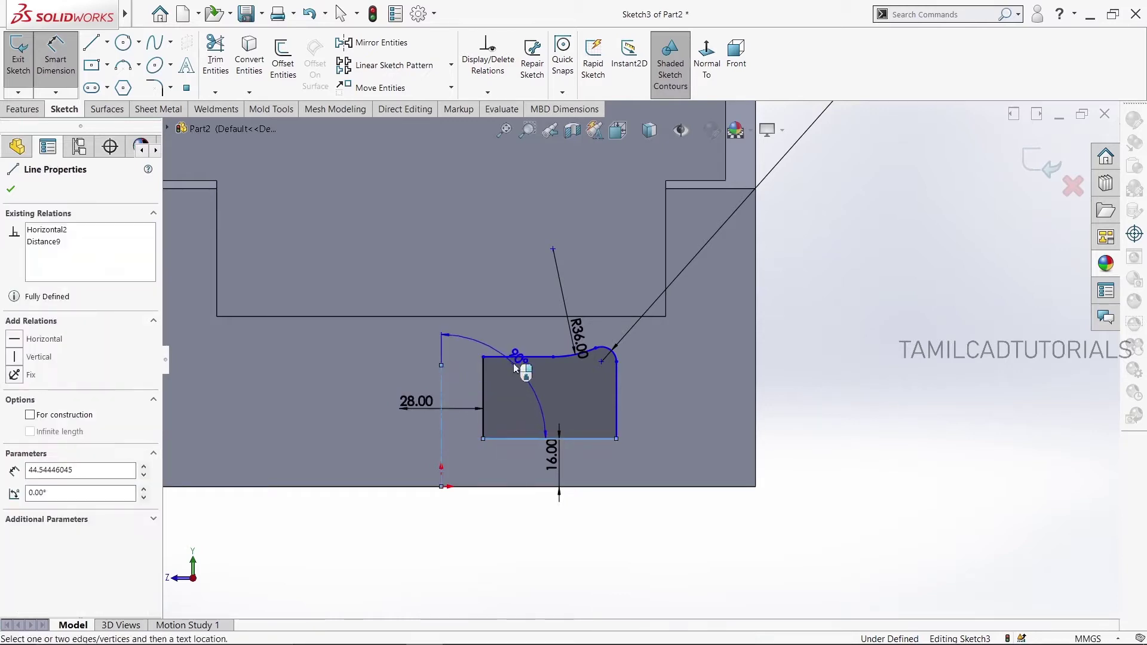
click(517, 364)
click(522, 389)
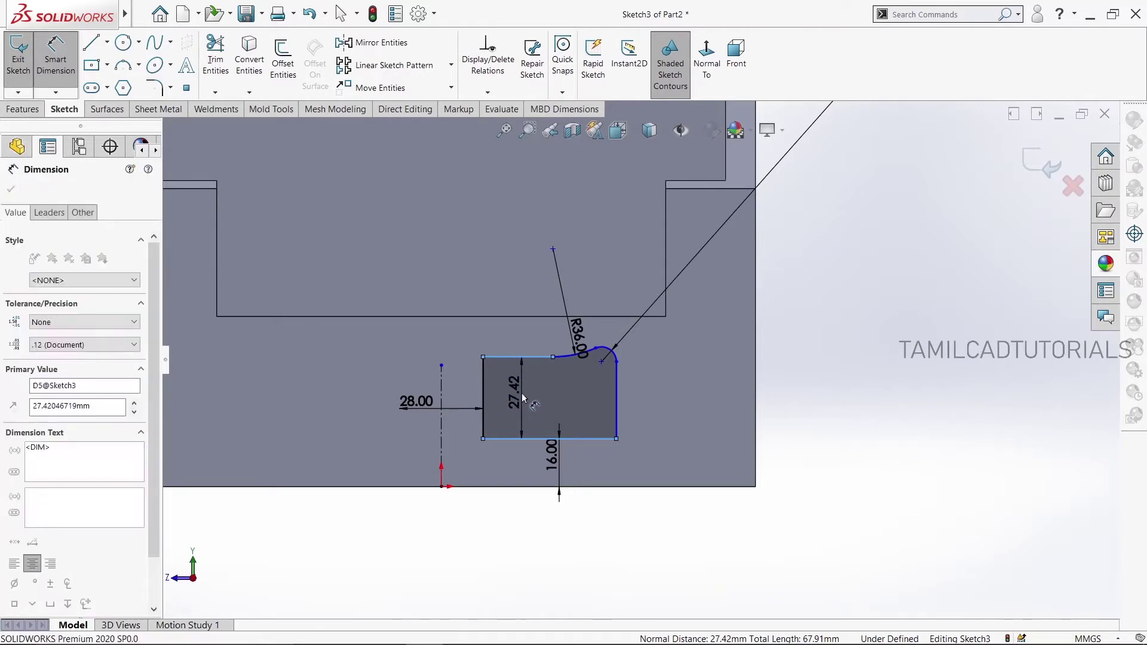
text(2)
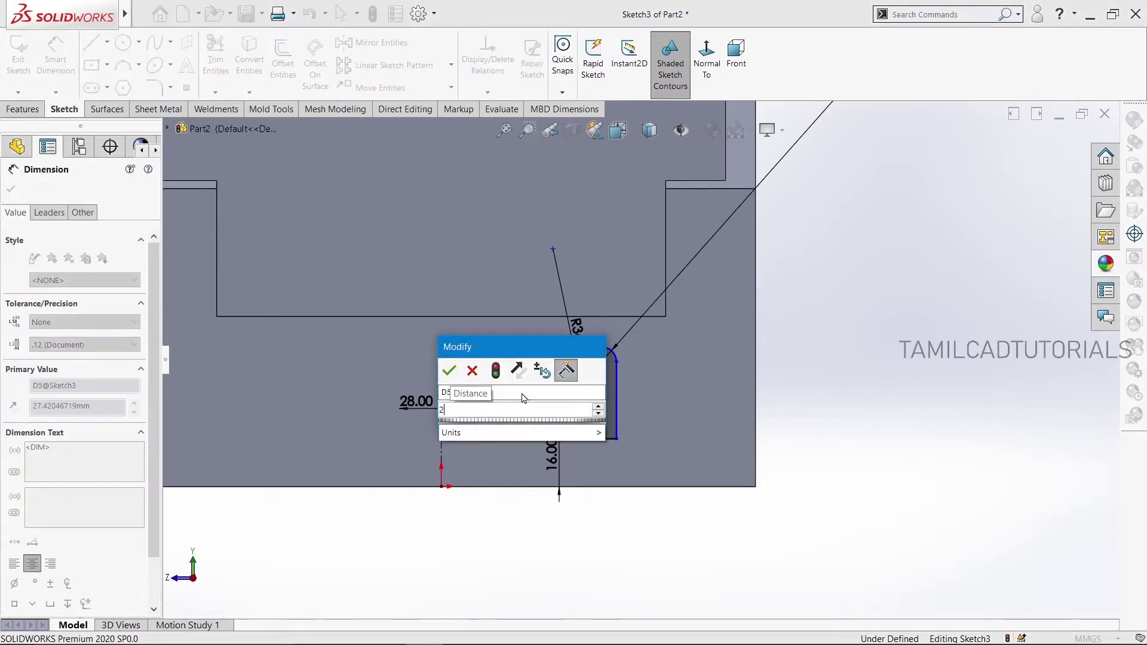
text(4.9)
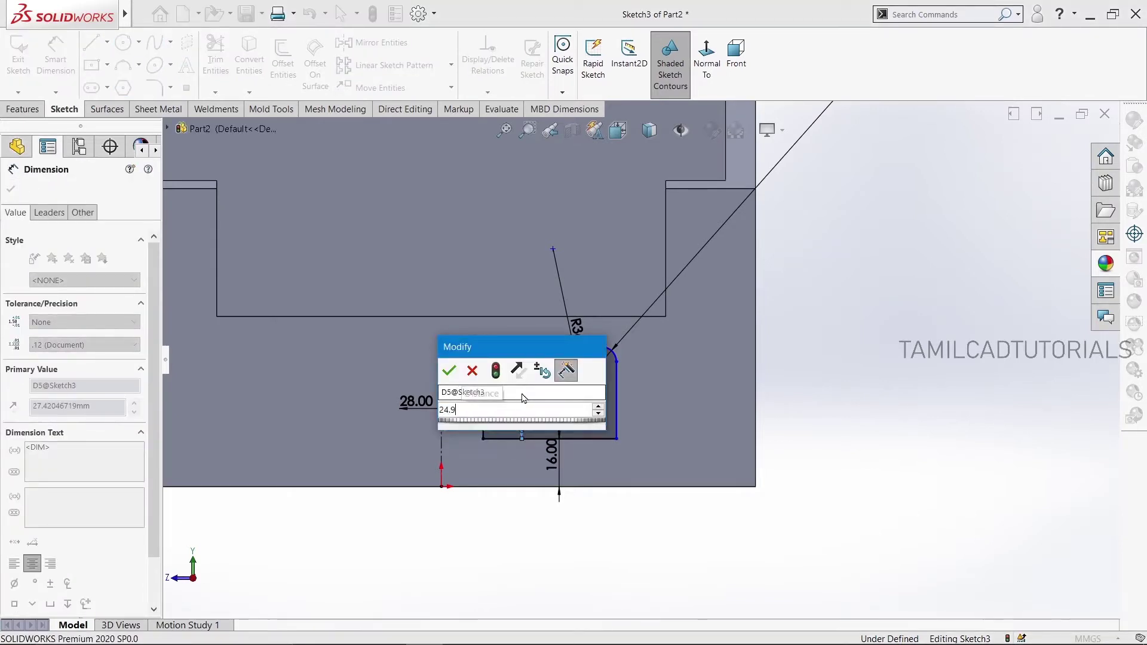
key(Return)
click(11, 189)
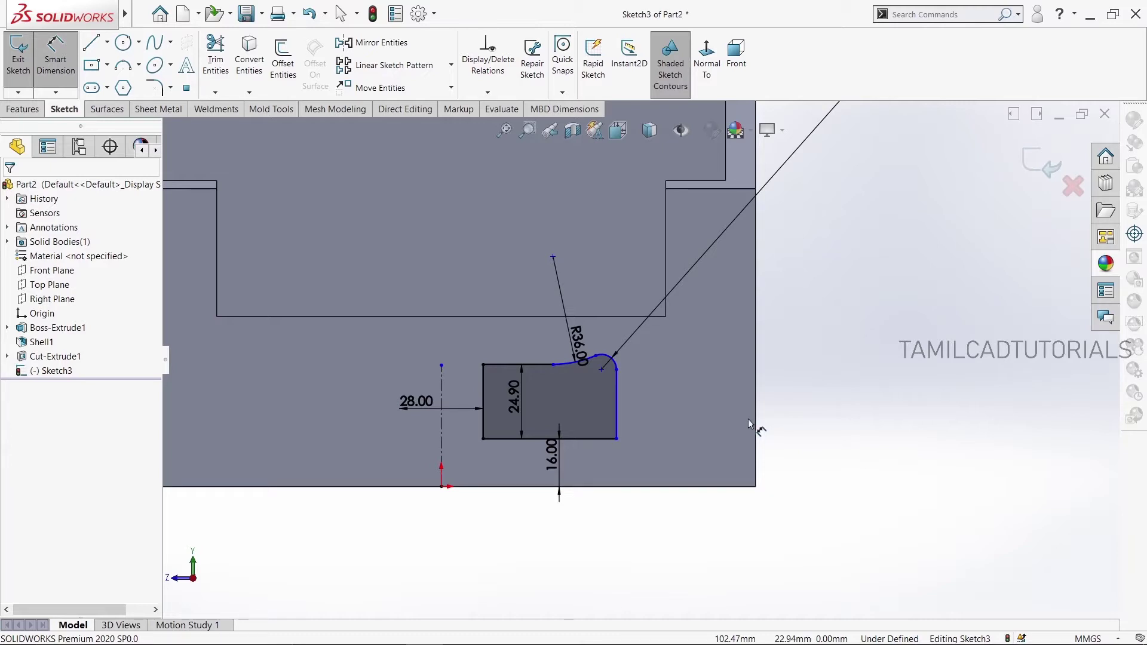
Add the 172 mm horizontal dimension and the 34 mm arc height, fully defining the sketch
click(616, 406)
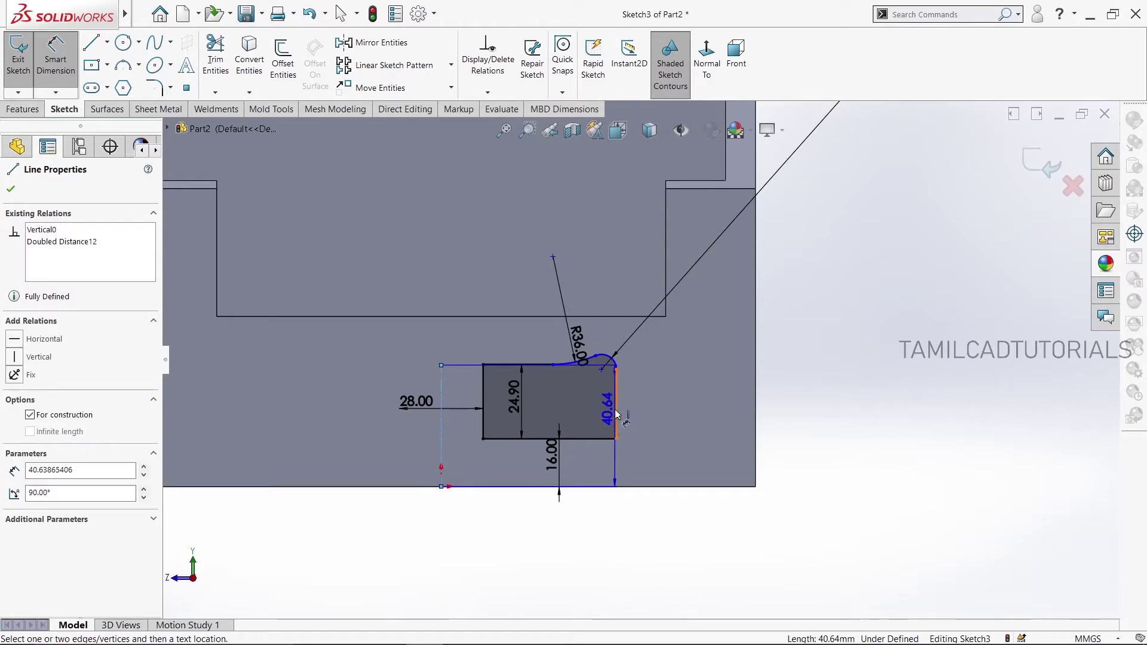
click(384, 336)
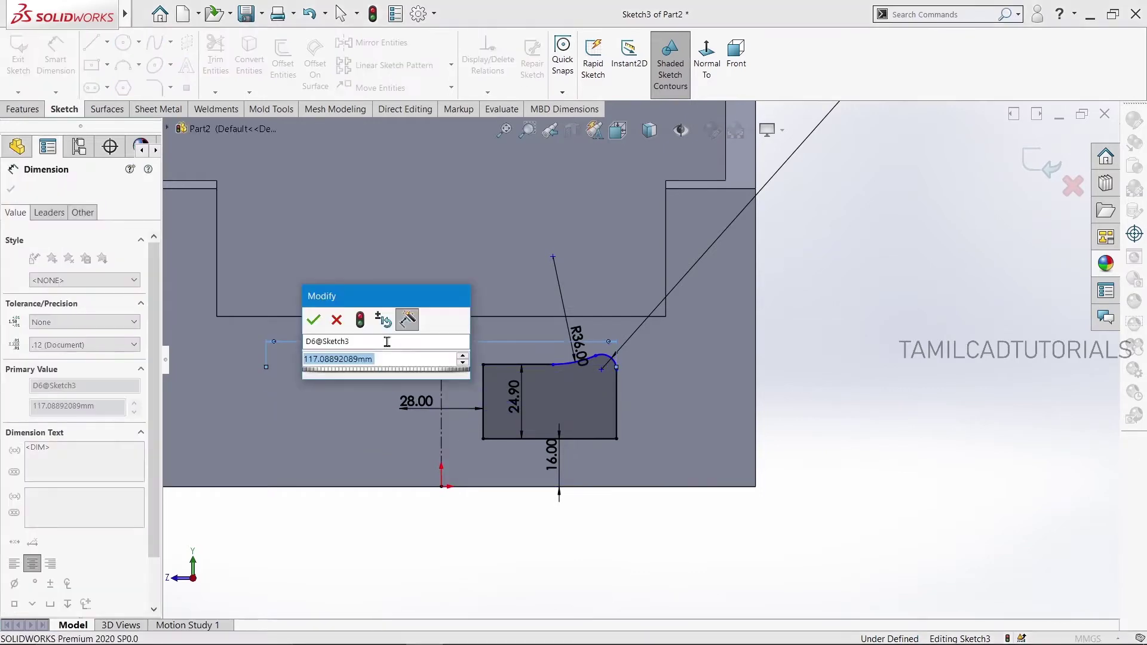
text(172)
key(Return)
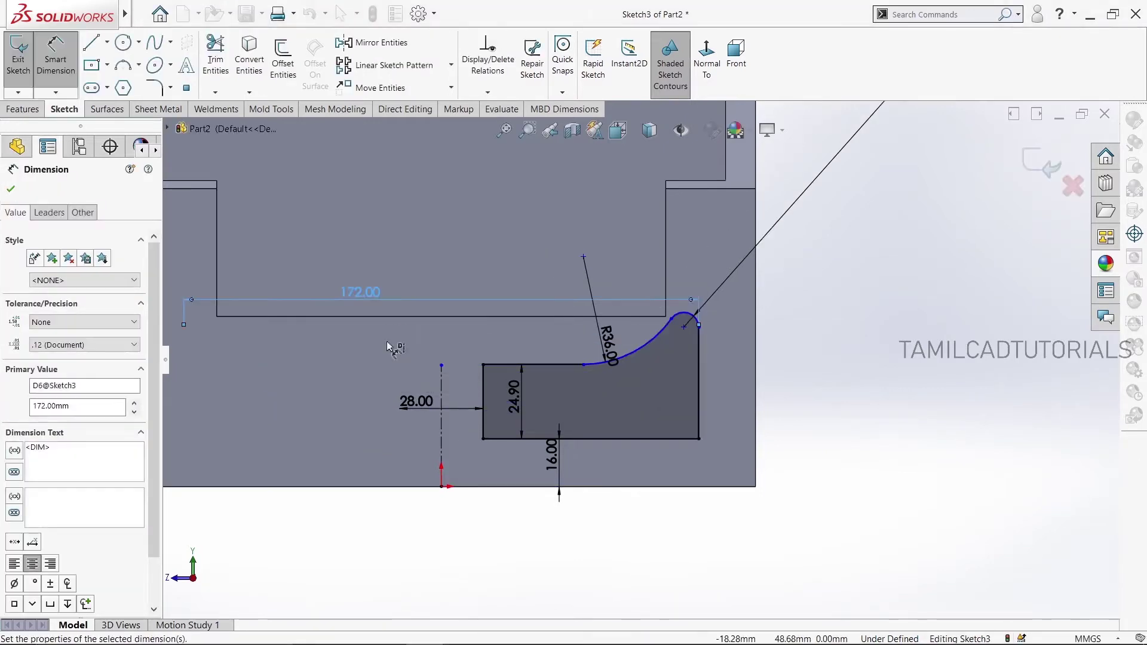
click(8, 192)
click(48, 75)
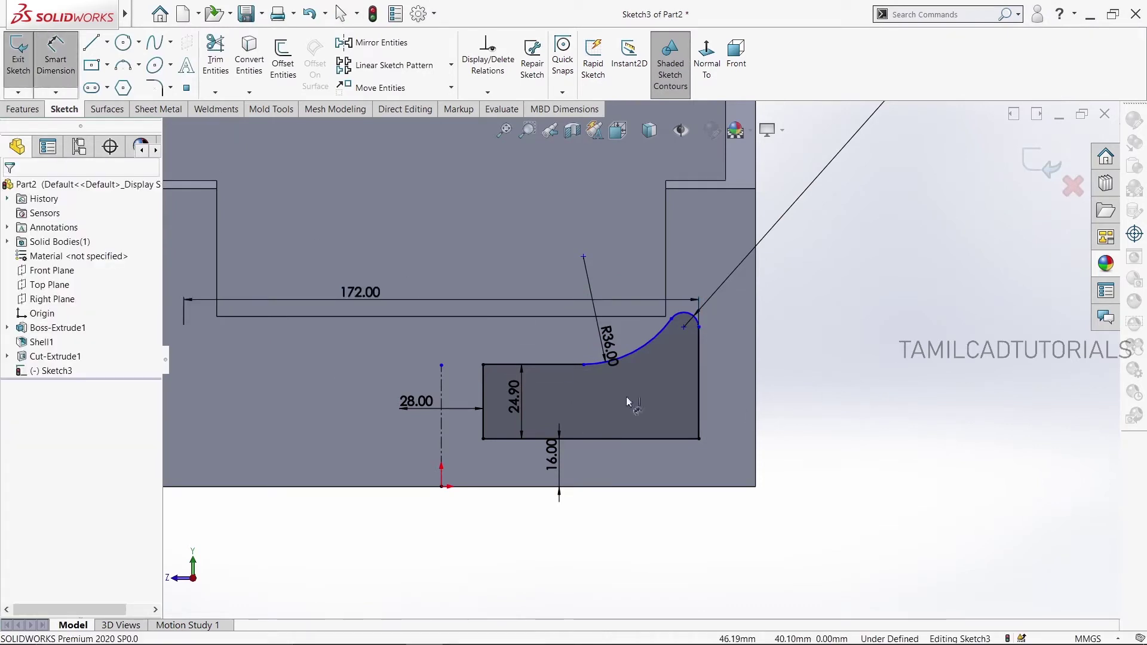
click(691, 442)
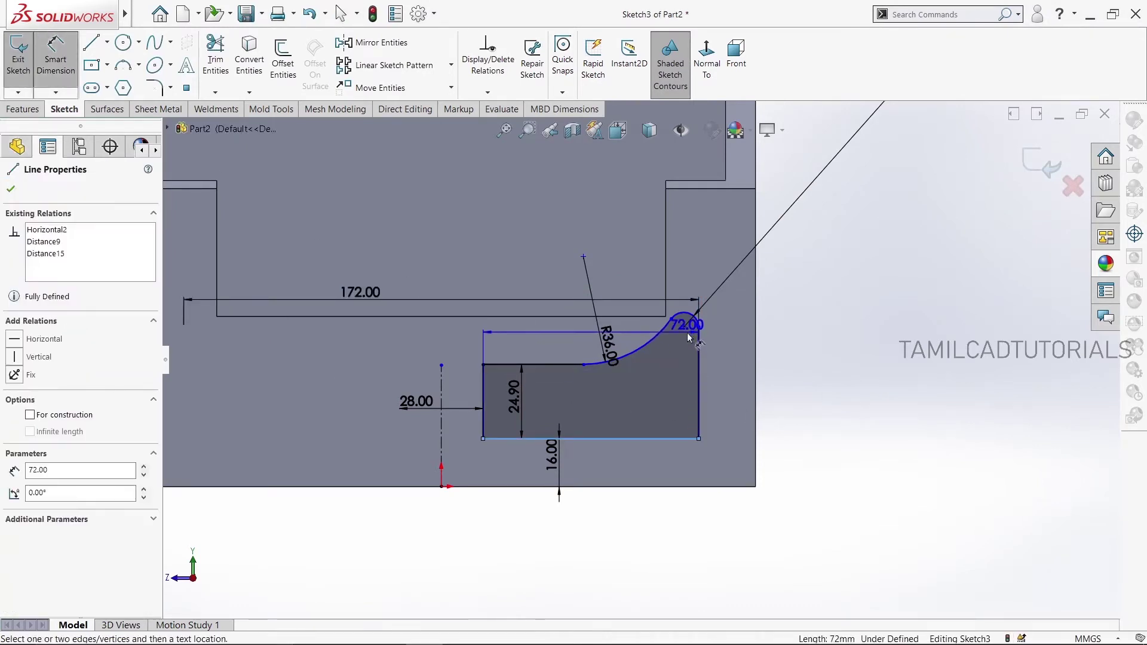
click(690, 309)
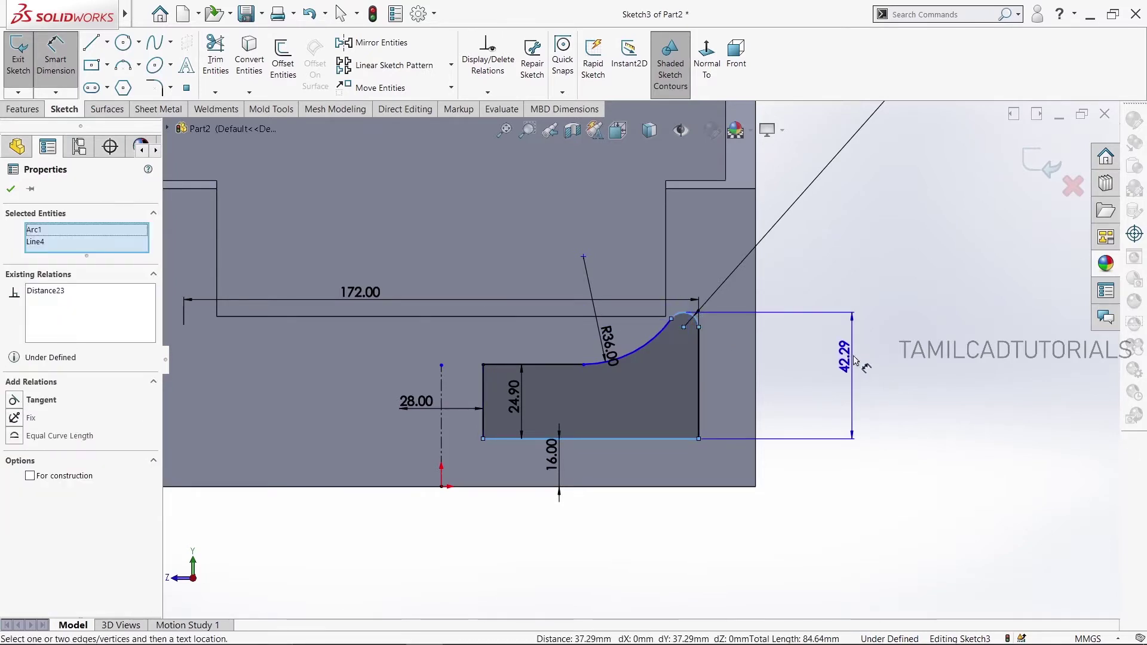
click(853, 359)
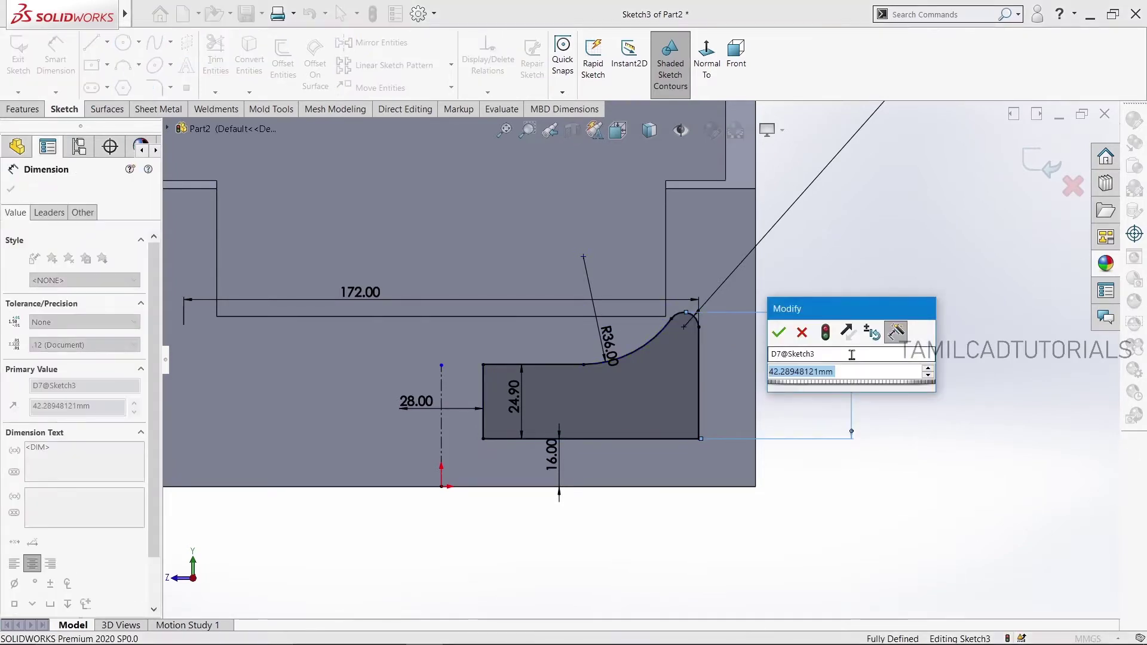
text(3)
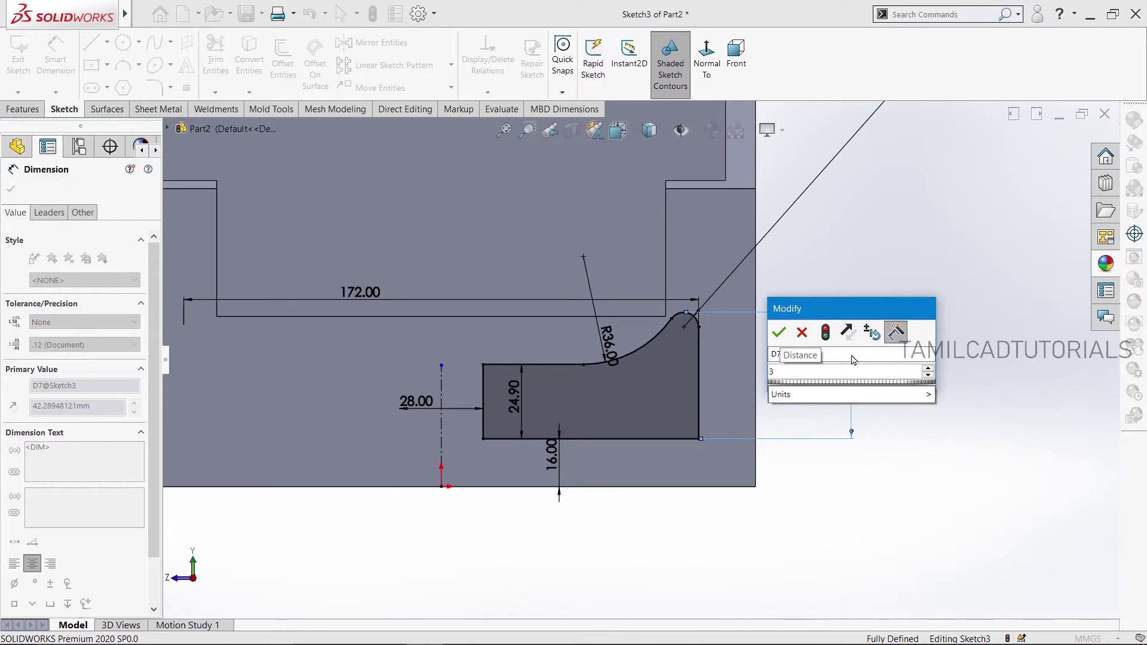
text(4)
key(Return)
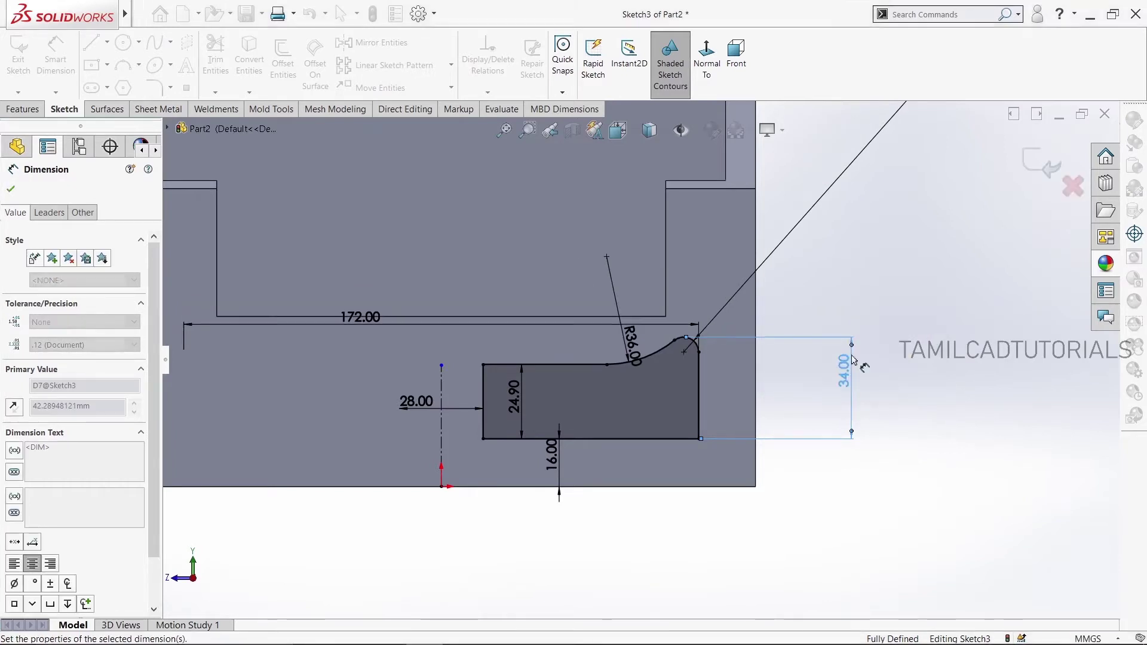
Move the 172.00 dimension higher and the 34.00 dimension further right
click(11, 188)
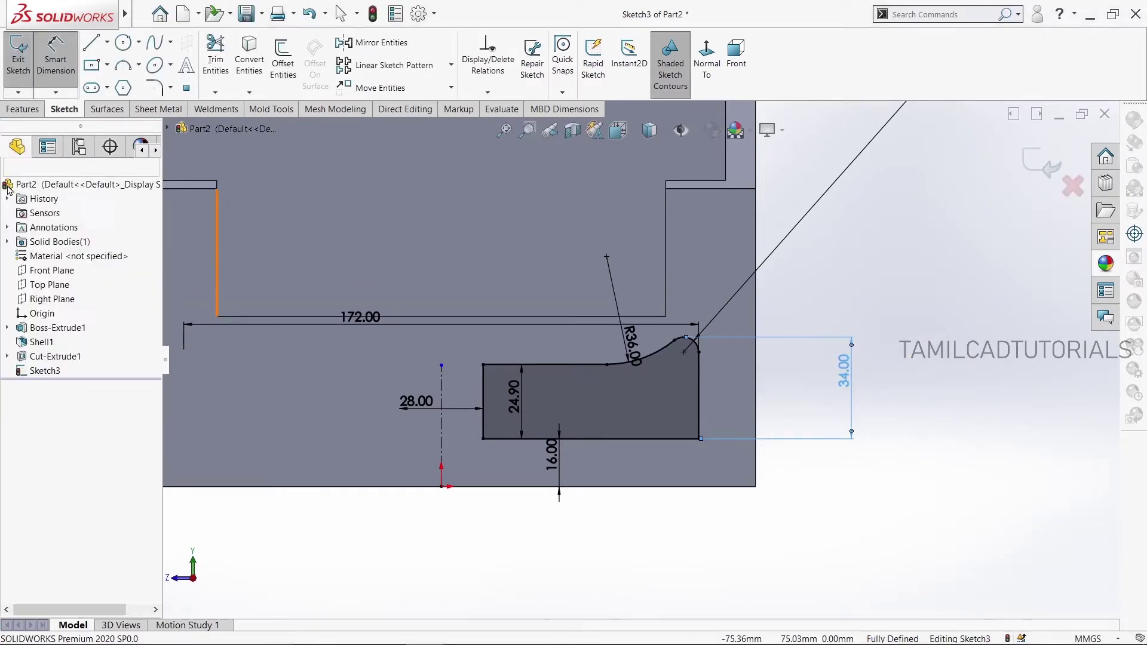
scroll(667, 384, up, 3)
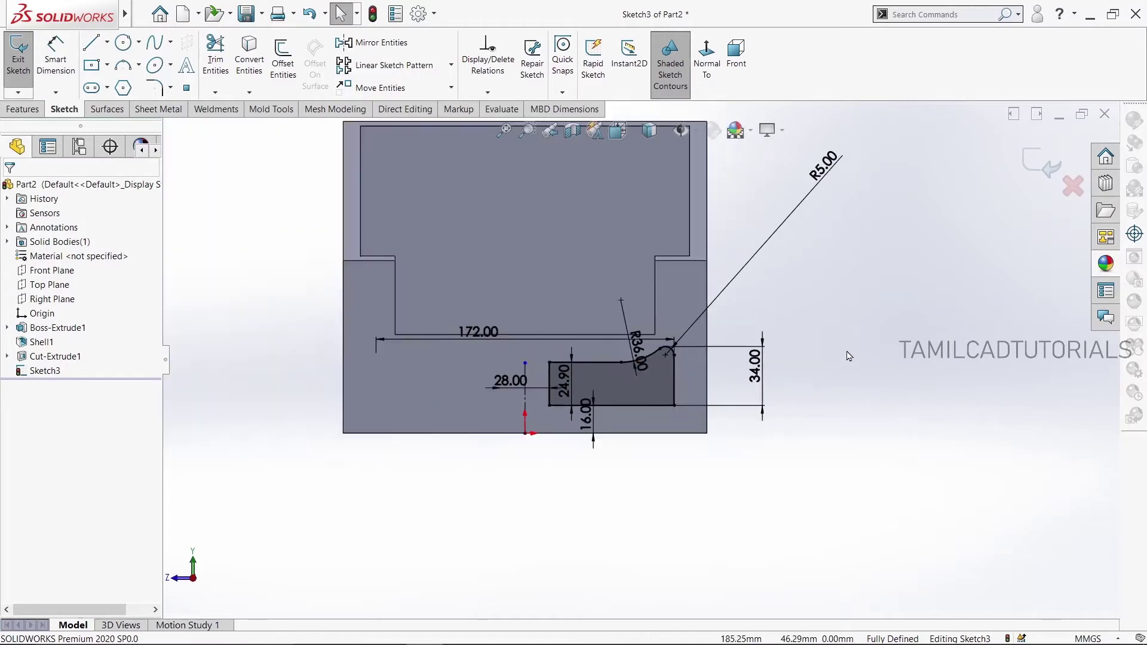
scroll(808, 378, down, 1)
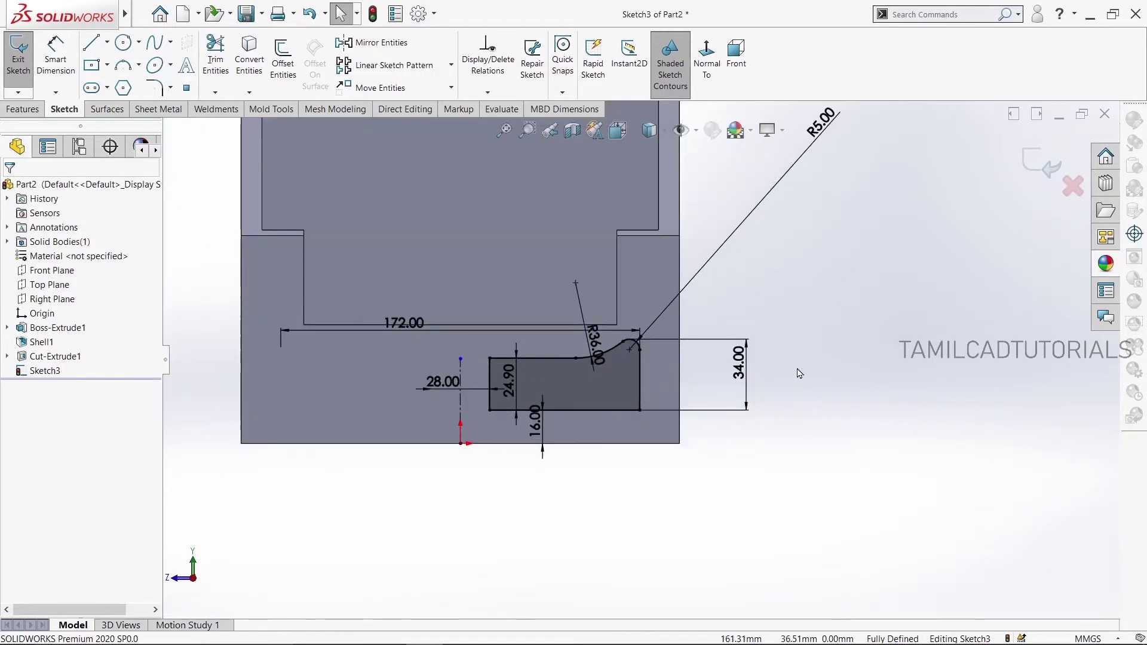
scroll(777, 374, down, 1)
scroll(778, 375, up, 1)
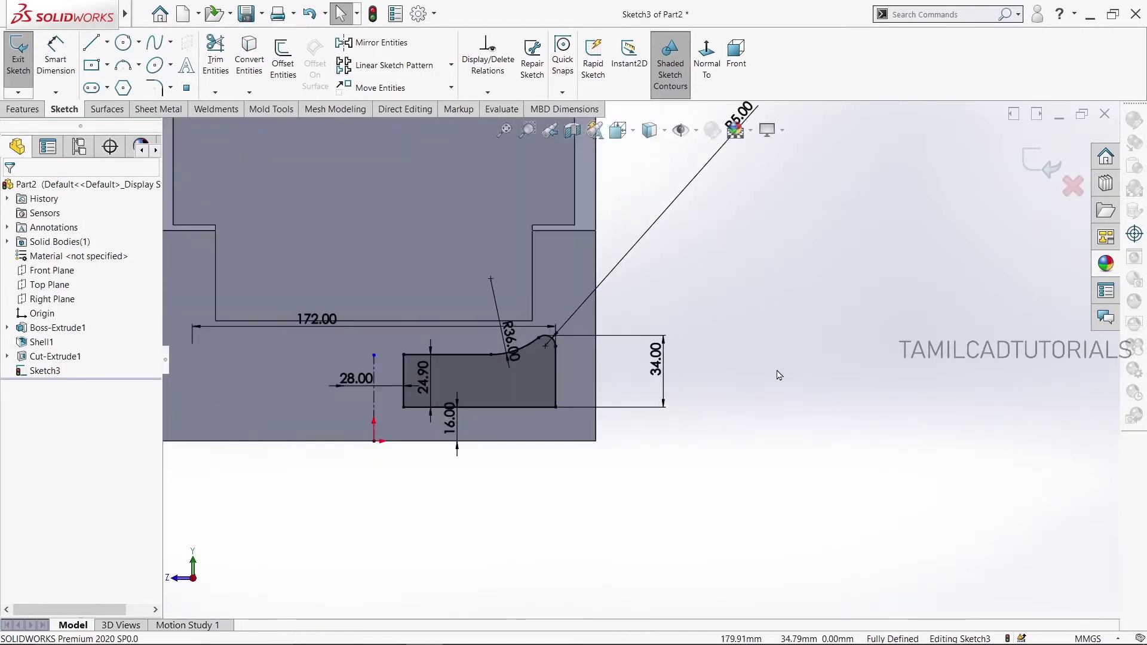
drag(318, 319, 316, 239)
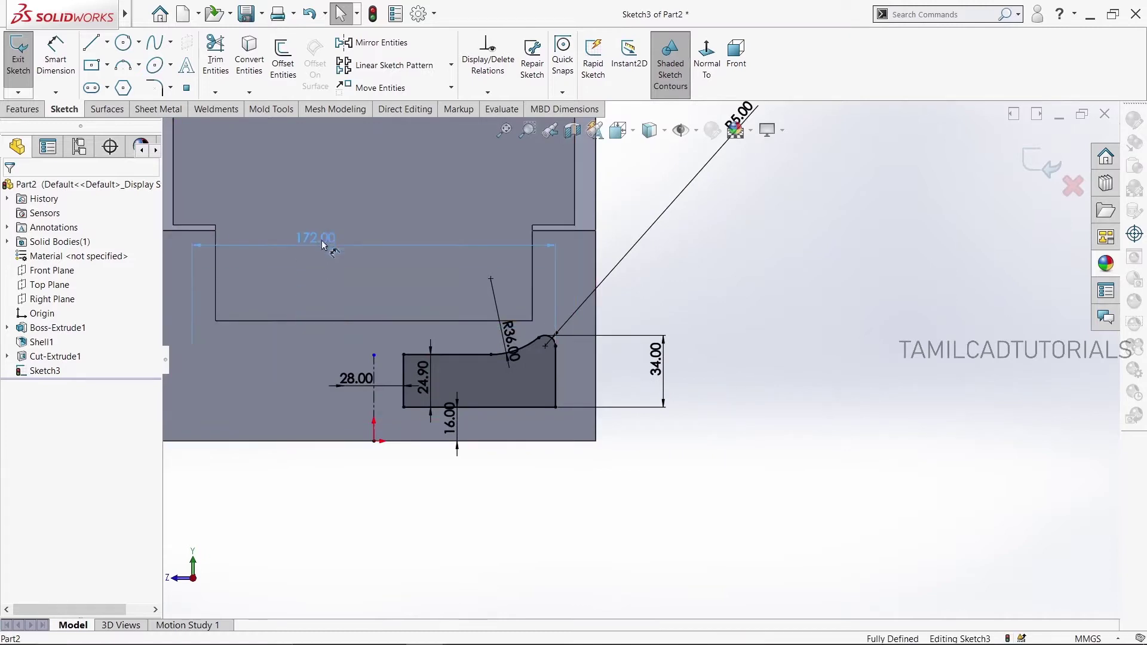
click(752, 305)
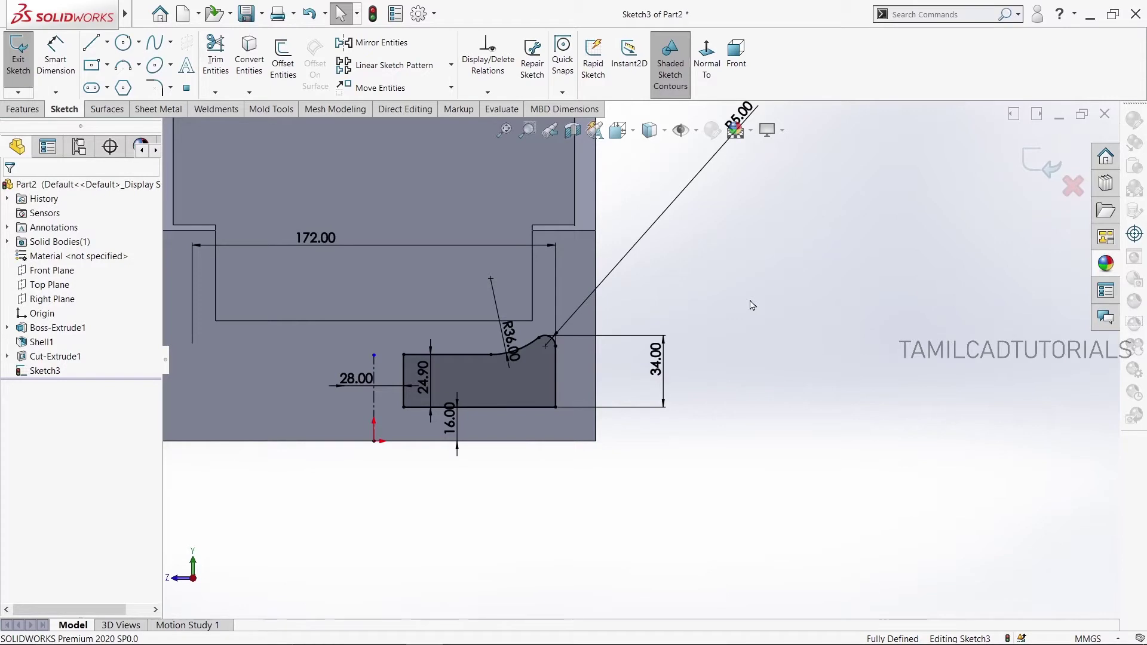
key(f)
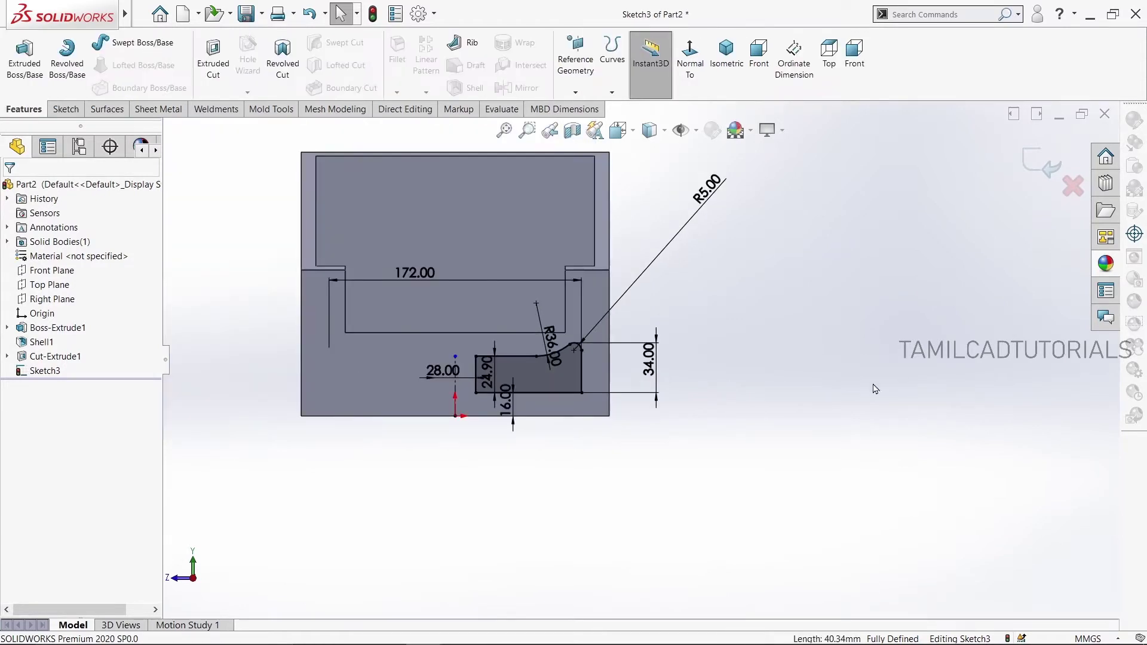
scroll(627, 476, down, 1)
scroll(670, 436, up, 2)
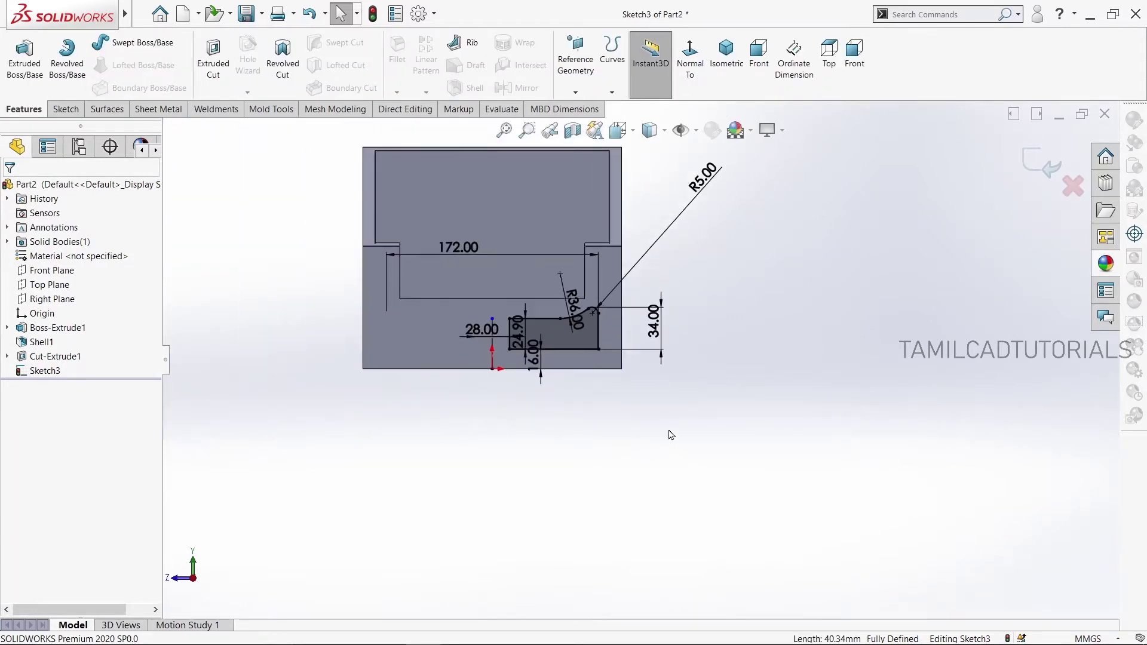
scroll(674, 281, down, 2)
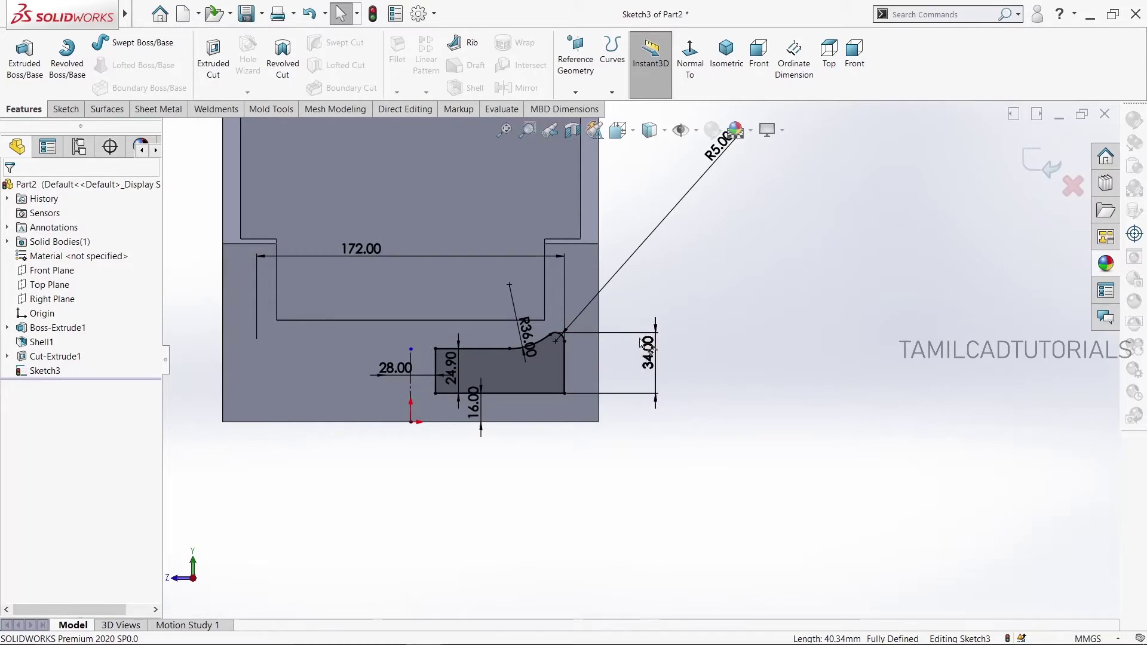
drag(613, 354, 705, 358)
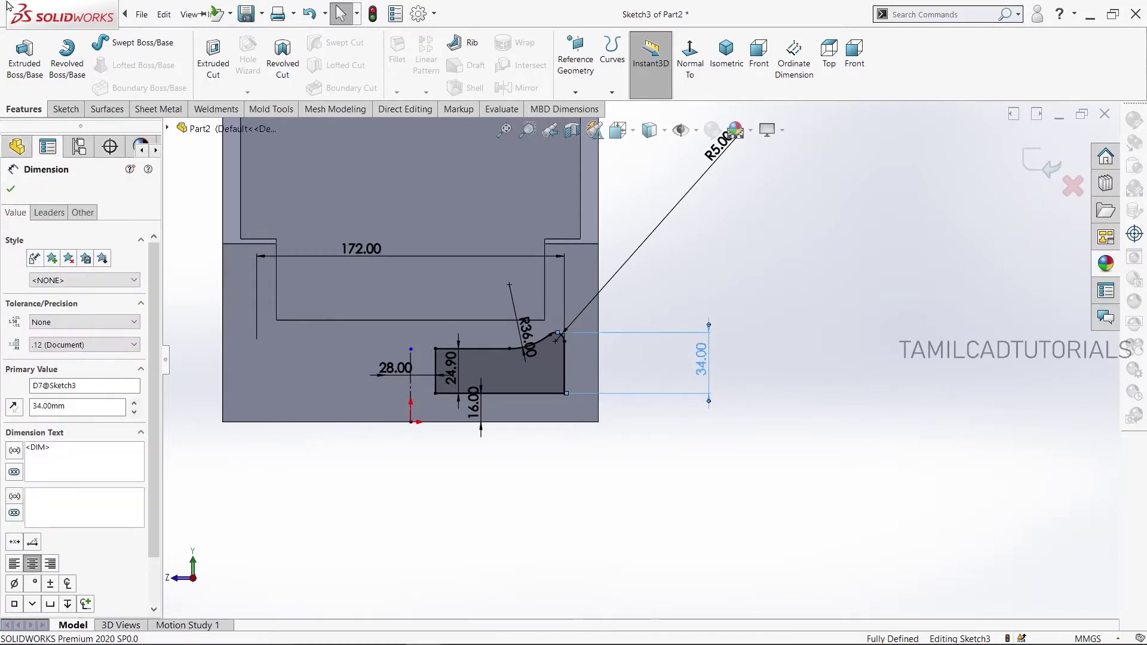
Try a 19.00 slot-edge-to-side dimension, then discard the over-defining driven dimension
click(66, 109)
key(Escape)
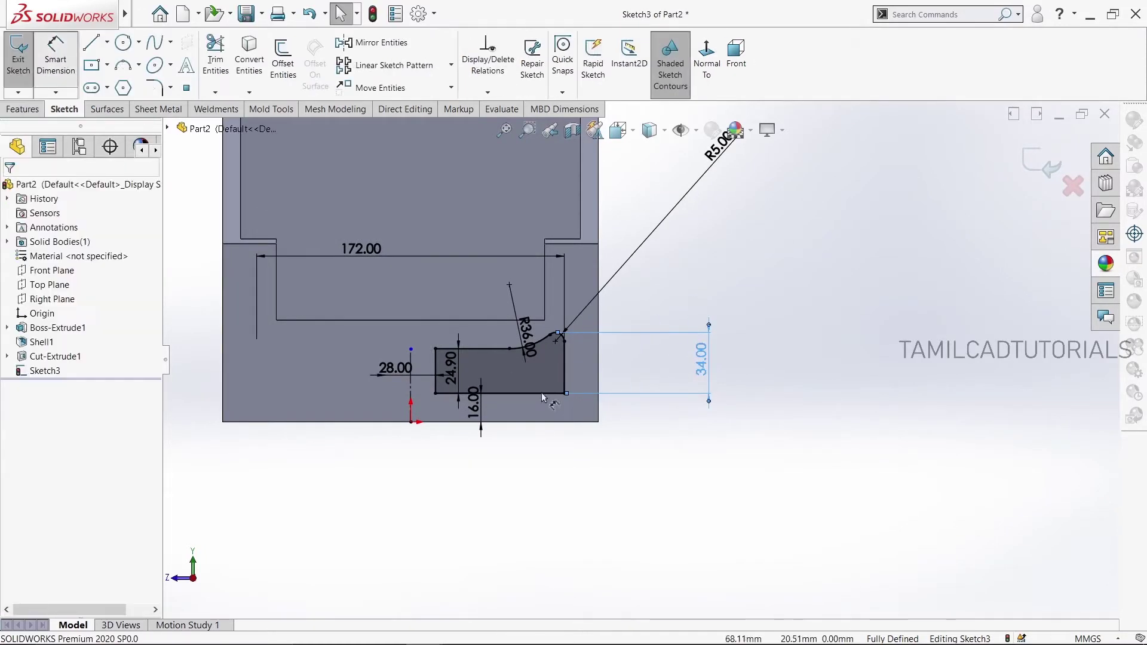
click(566, 377)
key(d)
click(598, 359)
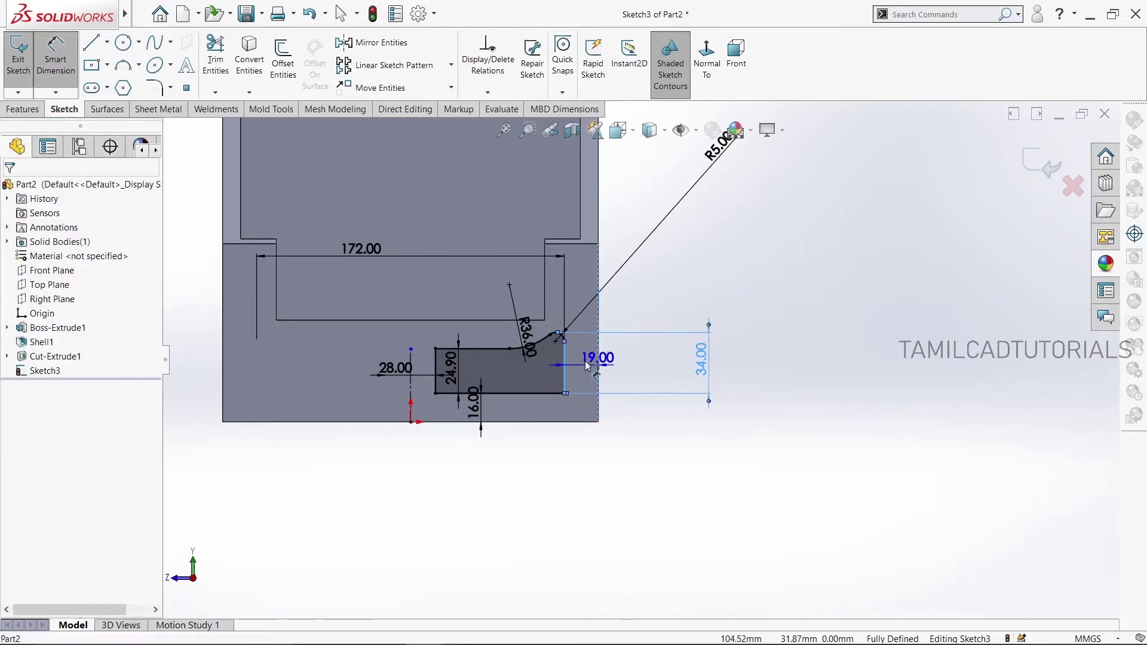
click(588, 366)
click(650, 368)
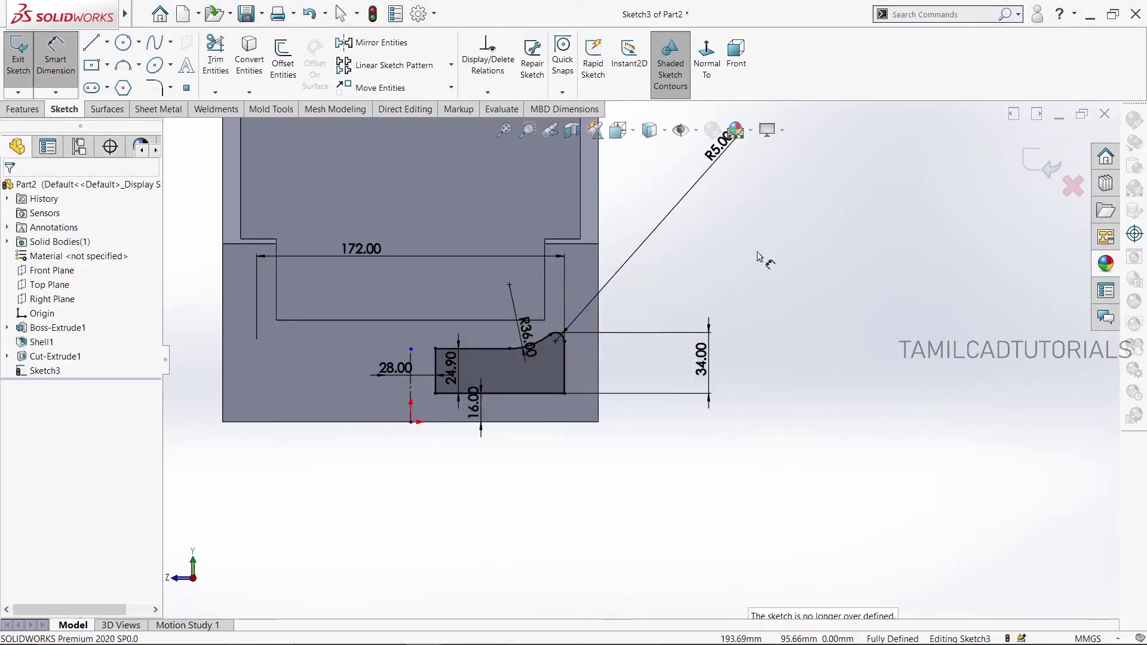
right_click(756, 226)
click(776, 285)
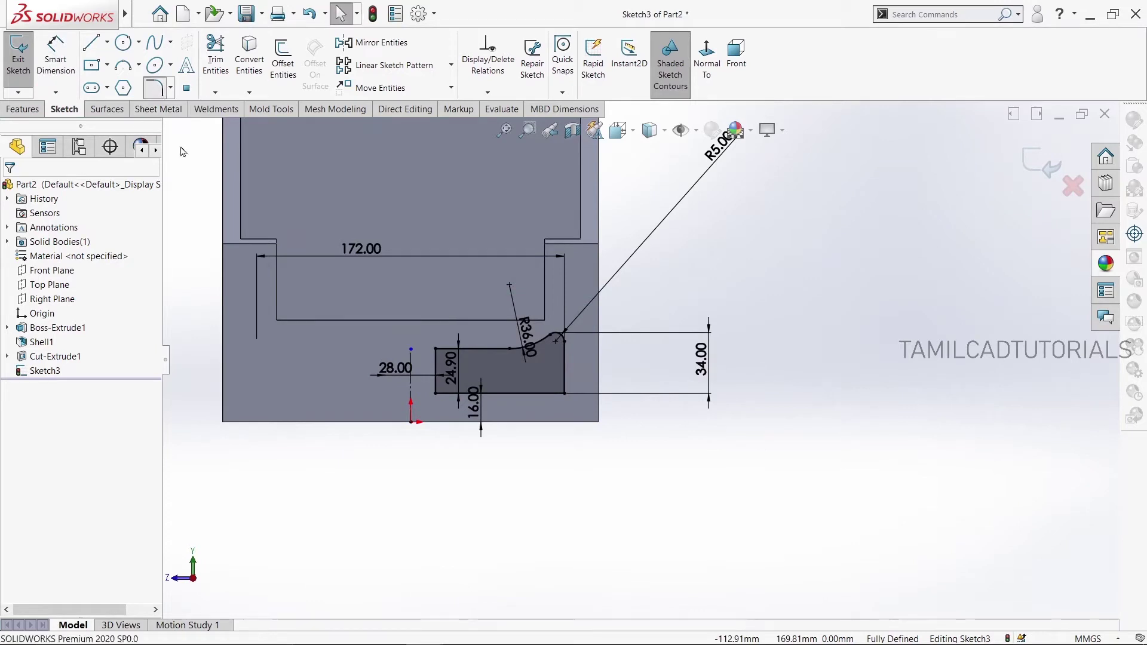
Fillet the slot's top-left, bottom-left and bottom-right corners at R5
click(154, 88)
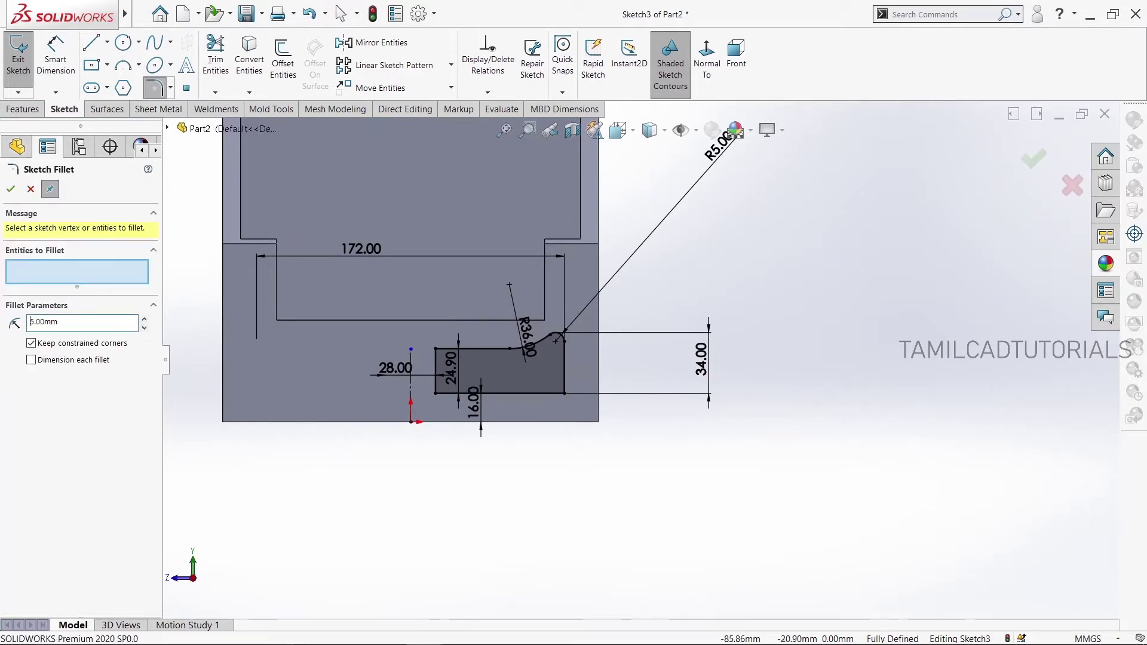
scroll(388, 349, down, 2)
scroll(388, 350, down, 1)
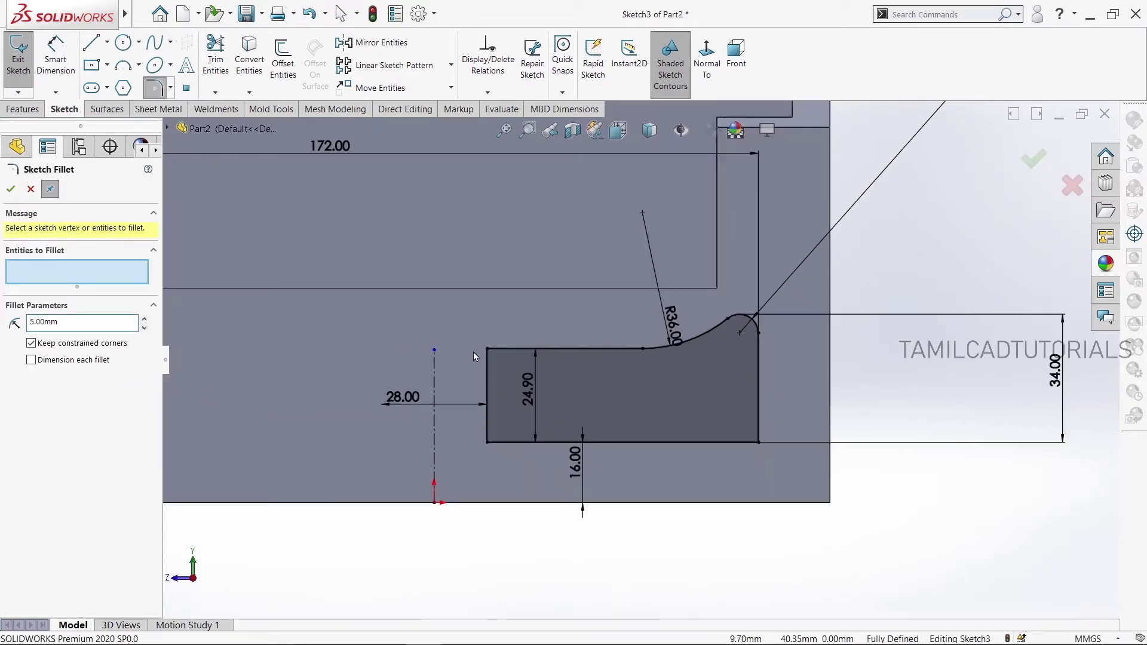
click(486, 352)
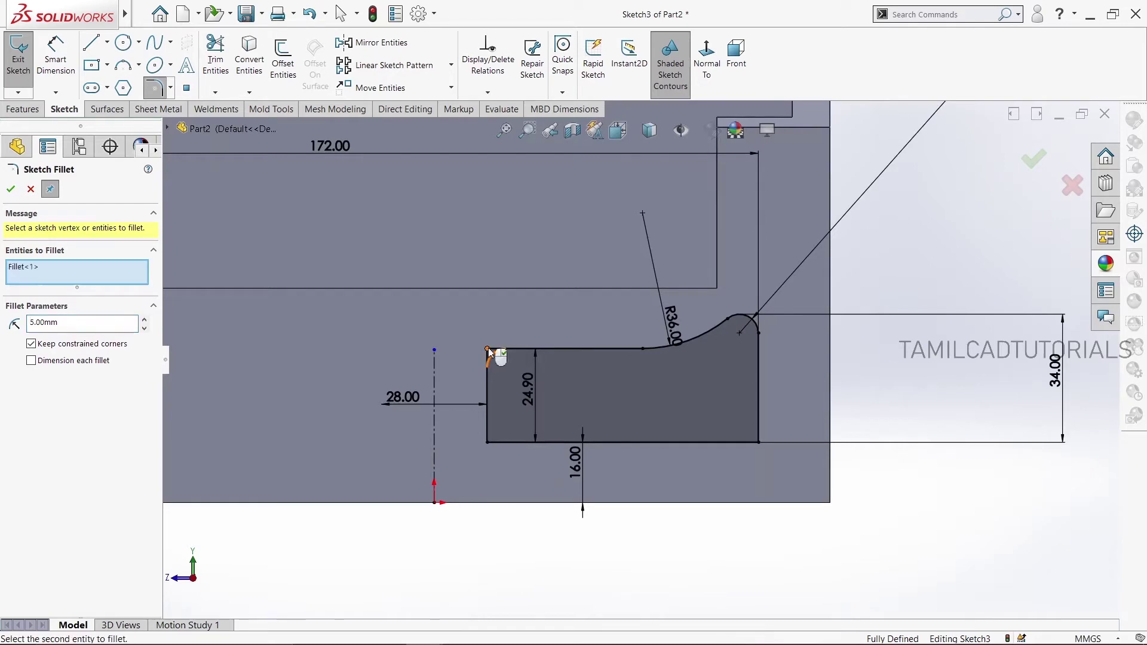
click(487, 445)
click(759, 442)
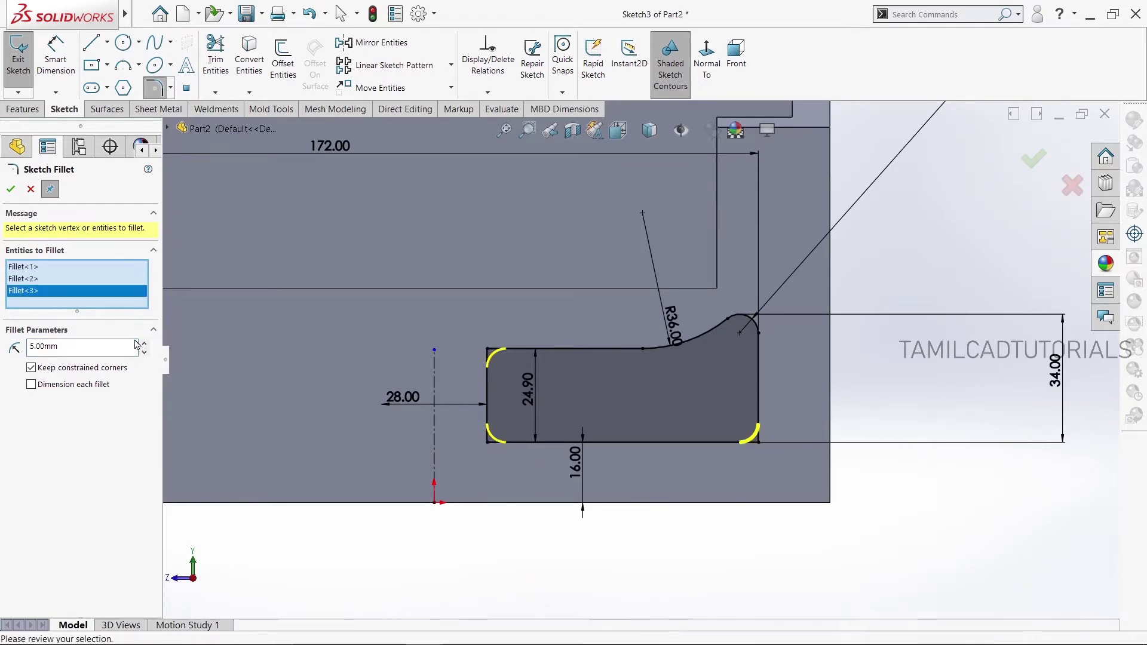
click(11, 188)
key(Escape)
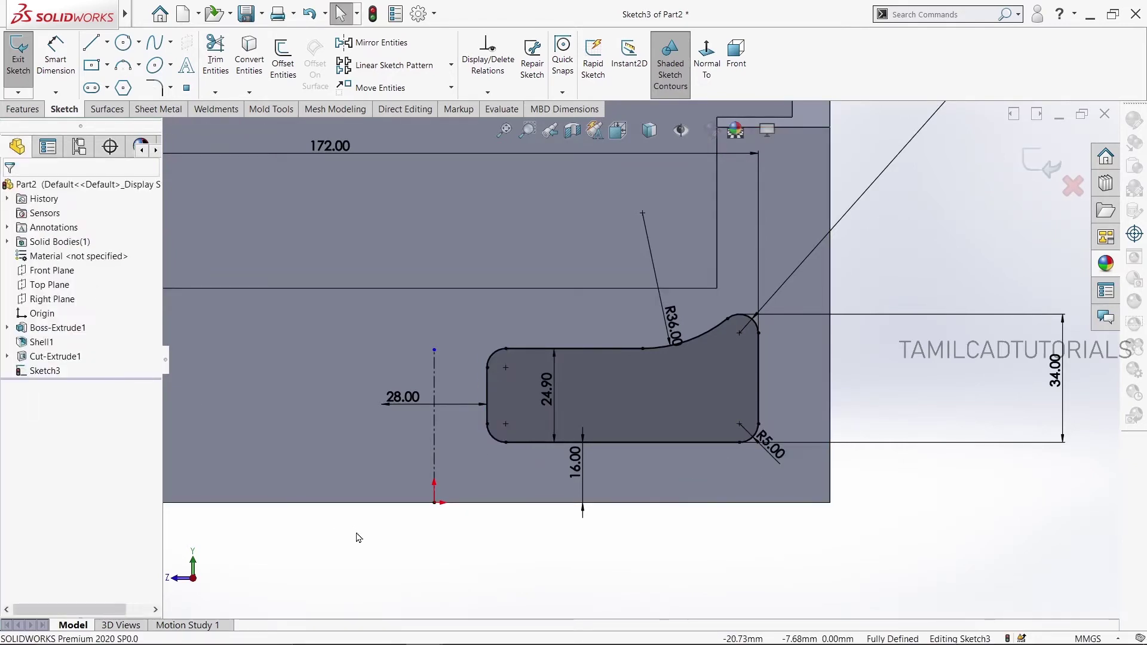
key(f)
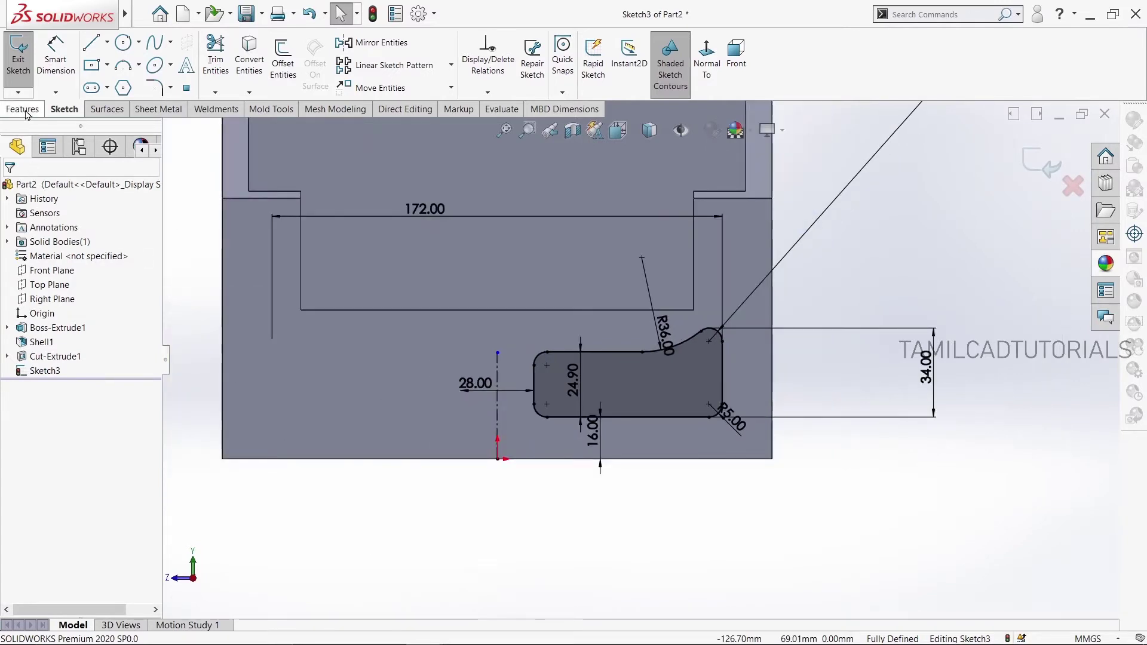
click(24, 110)
Extrude-cut the rounded slot profile Blind 4.5 mm deep into the front wall
click(214, 59)
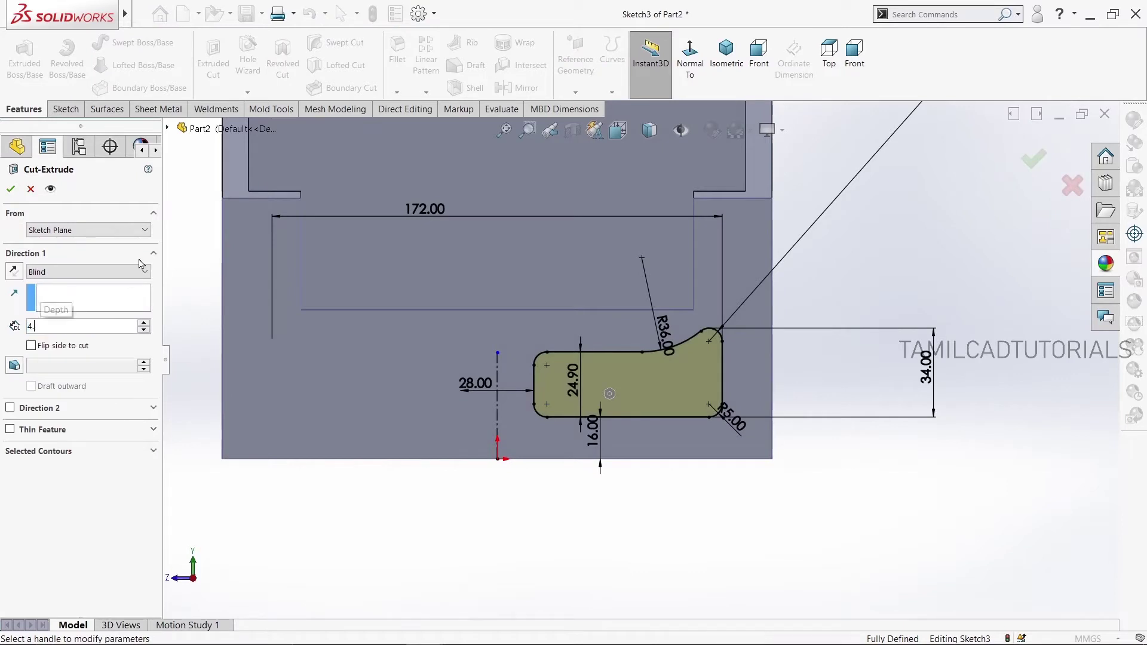
text(4.50mm)
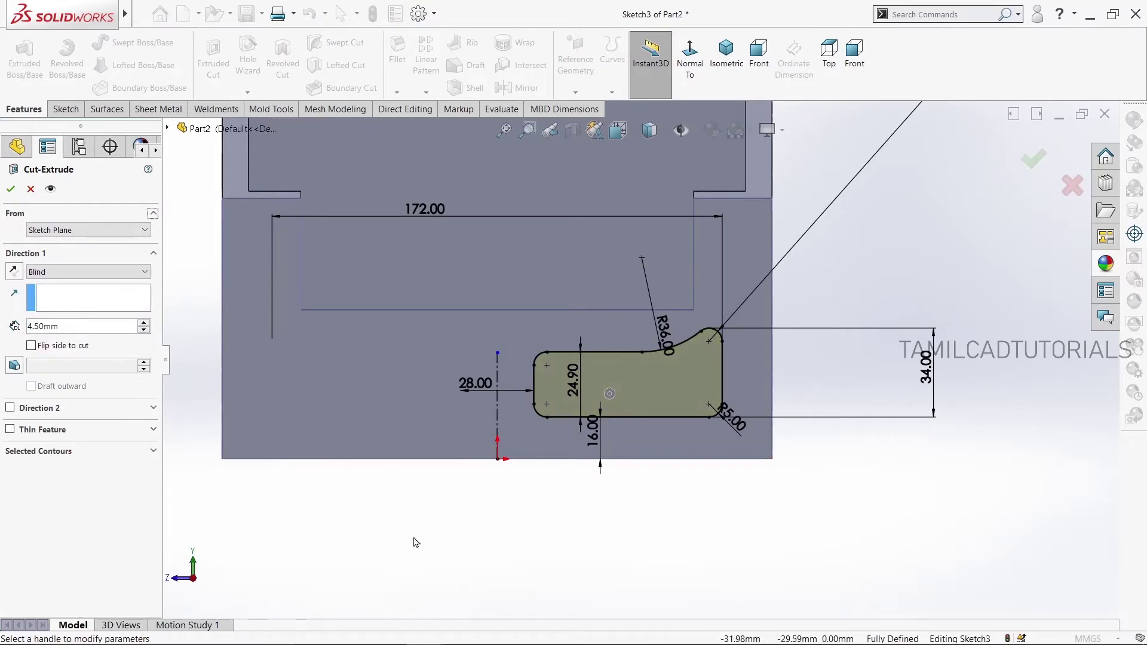
middle_drag(416, 542, 372, 558)
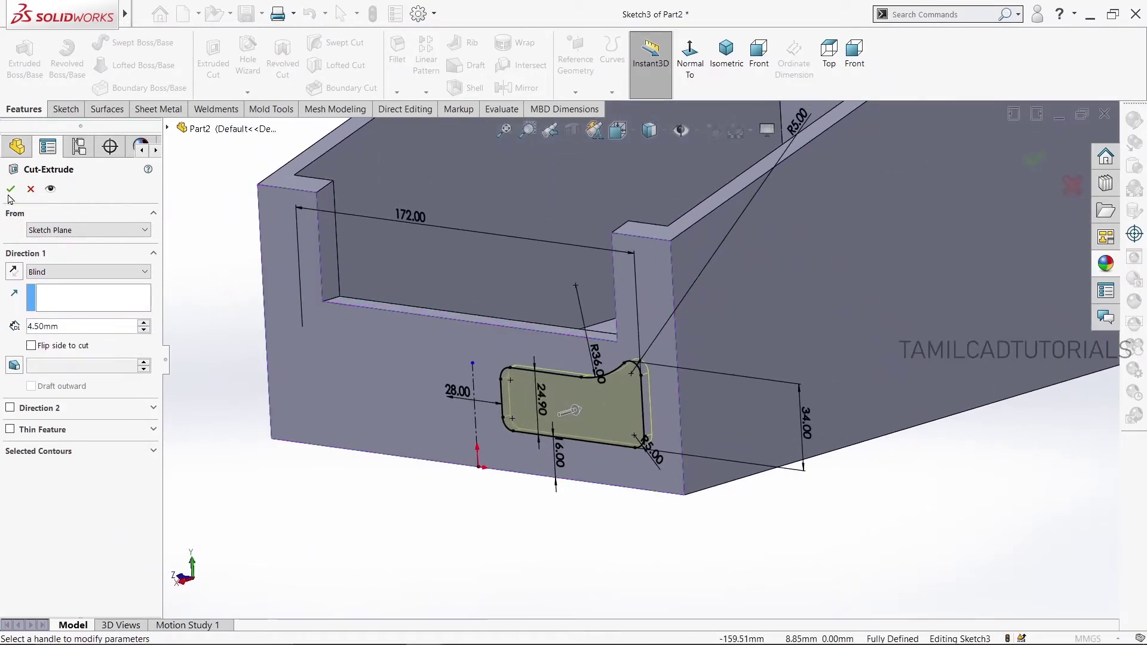
click(11, 190)
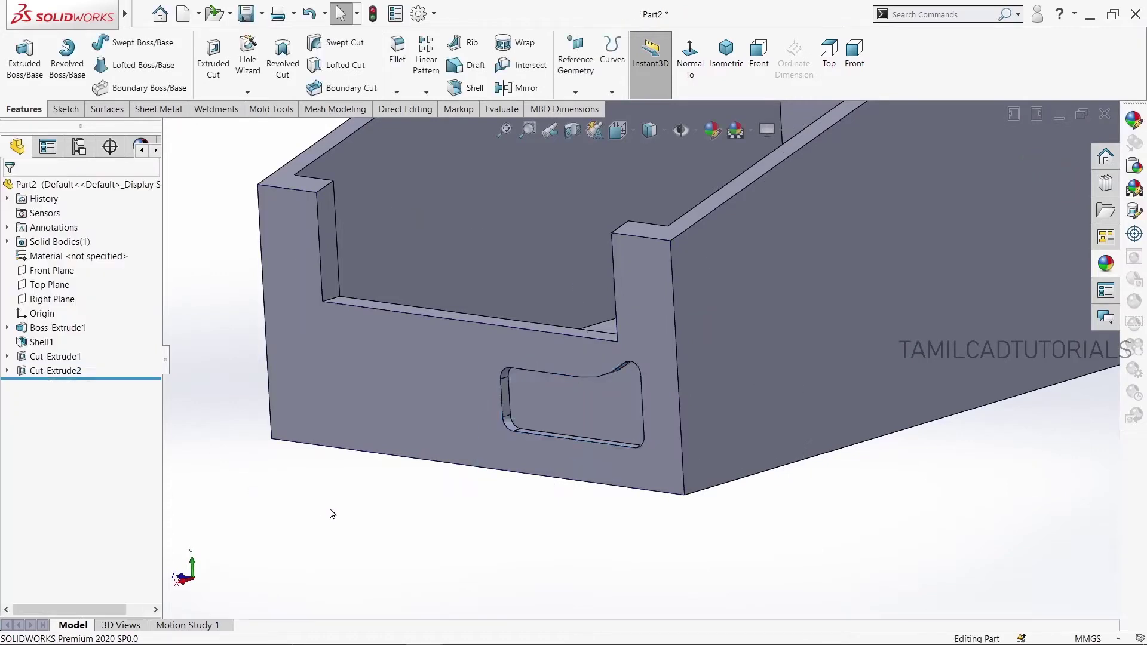
scroll(357, 531, up, 3)
scroll(406, 526, up, 2)
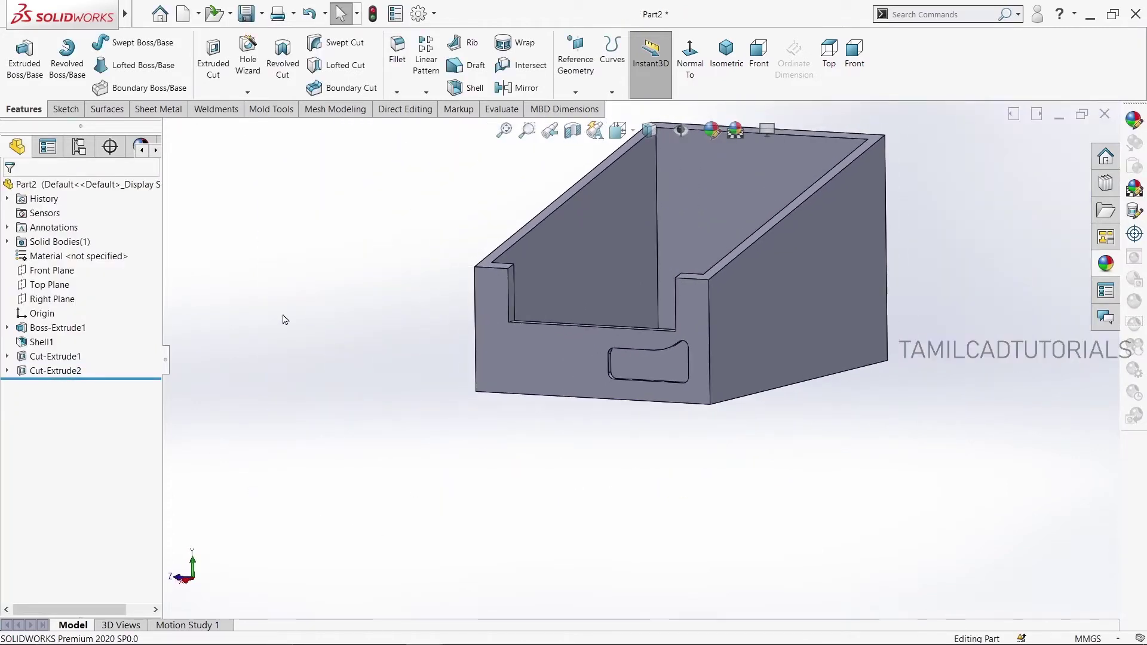
scroll(591, 173, up, 2)
middle_drag(577, 185, 555, 194)
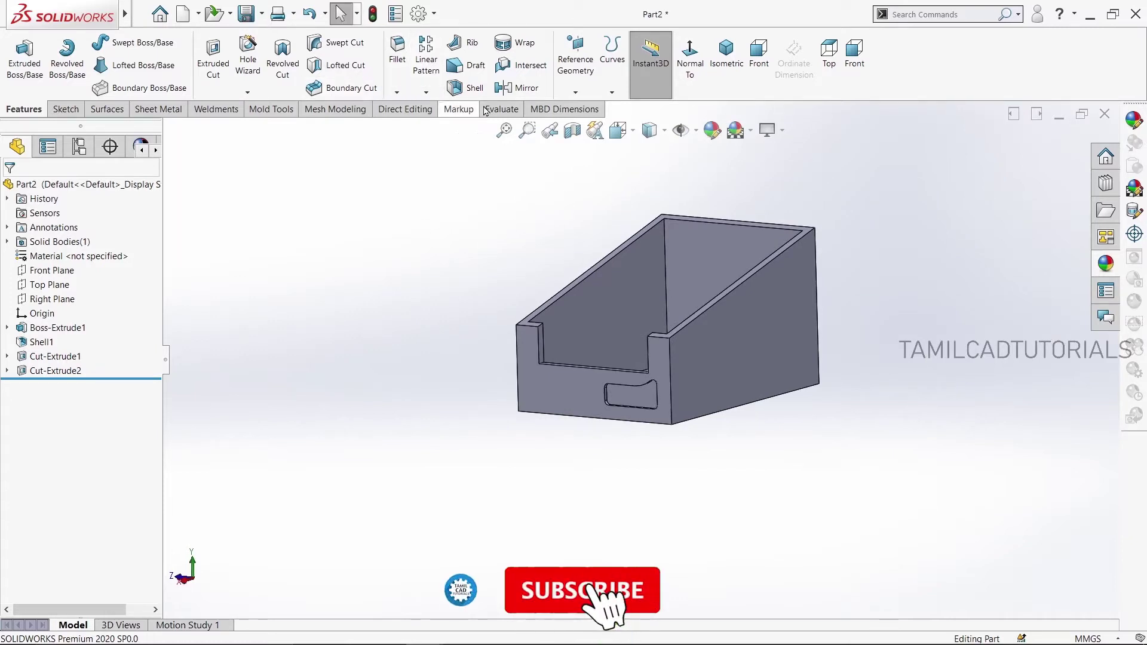
Mirror Cut-Extrude2 across the Front Plane
click(517, 88)
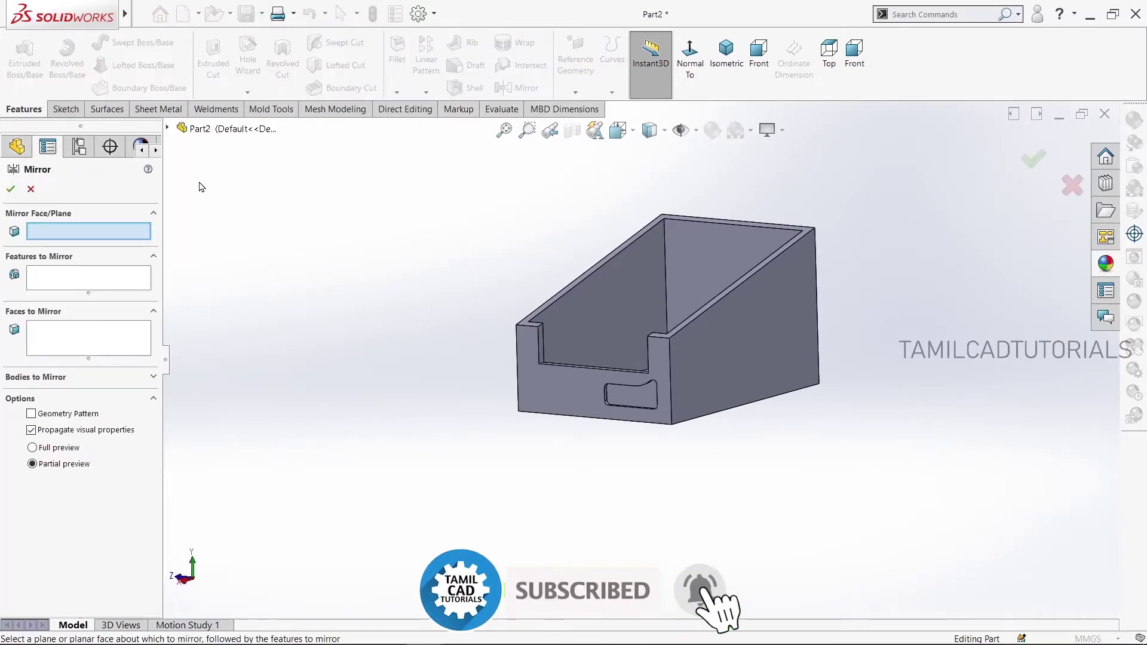
click(167, 129)
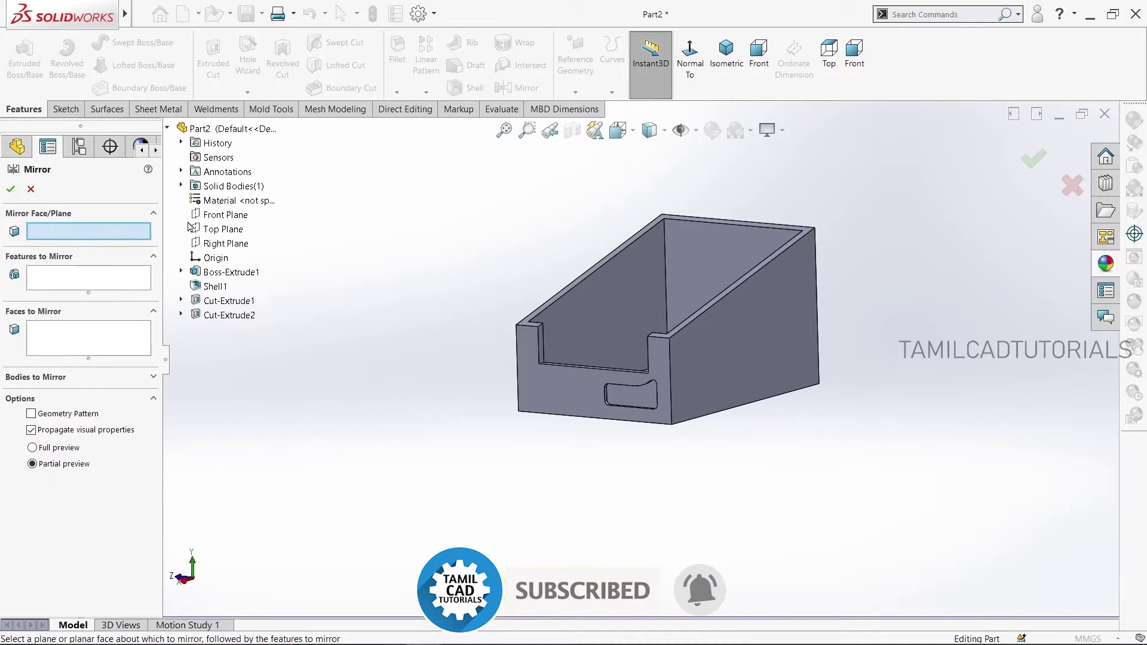
click(226, 215)
click(229, 315)
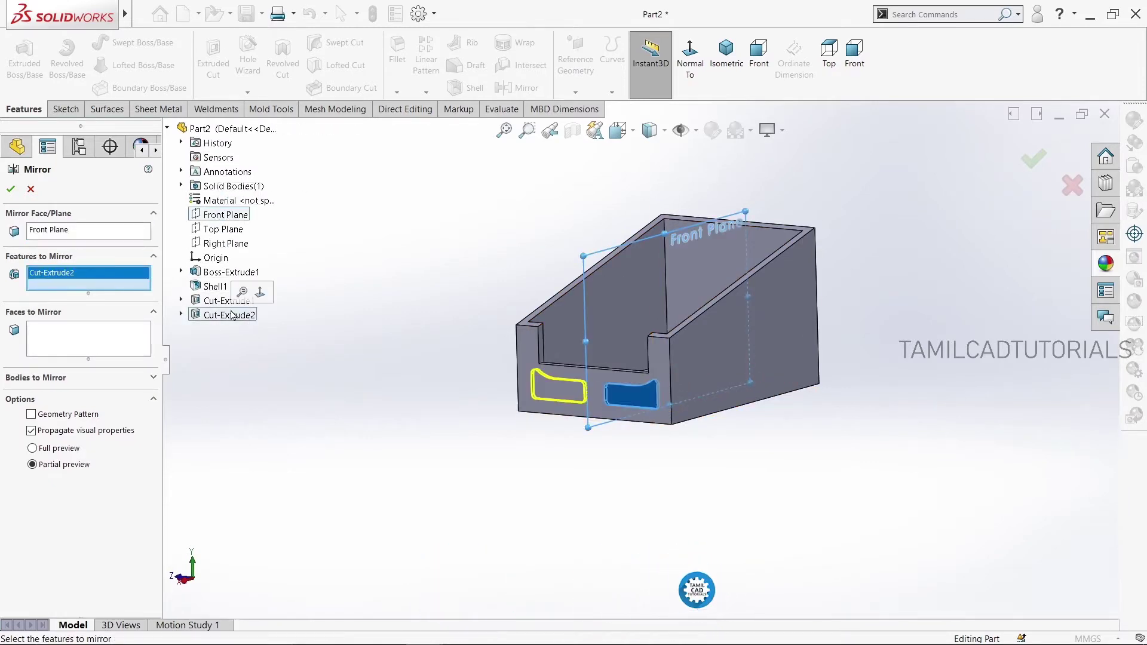
click(12, 190)
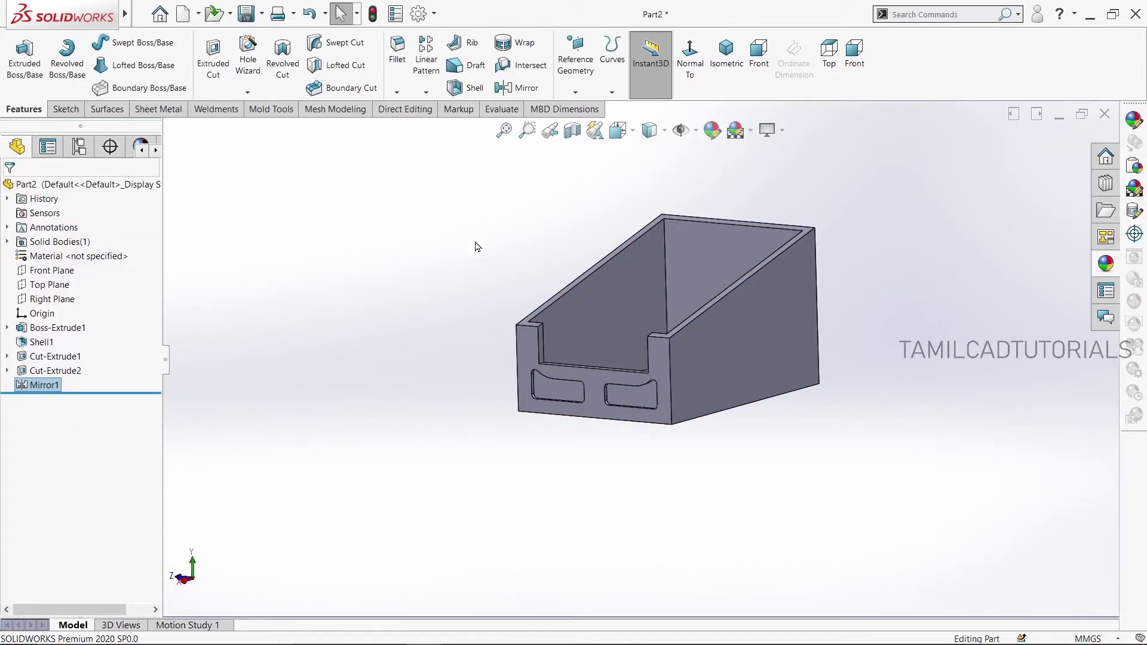
Start a new sketch on the box's sloped side face, viewed Normal To
middle_drag(520, 250, 634, 230)
click(637, 310)
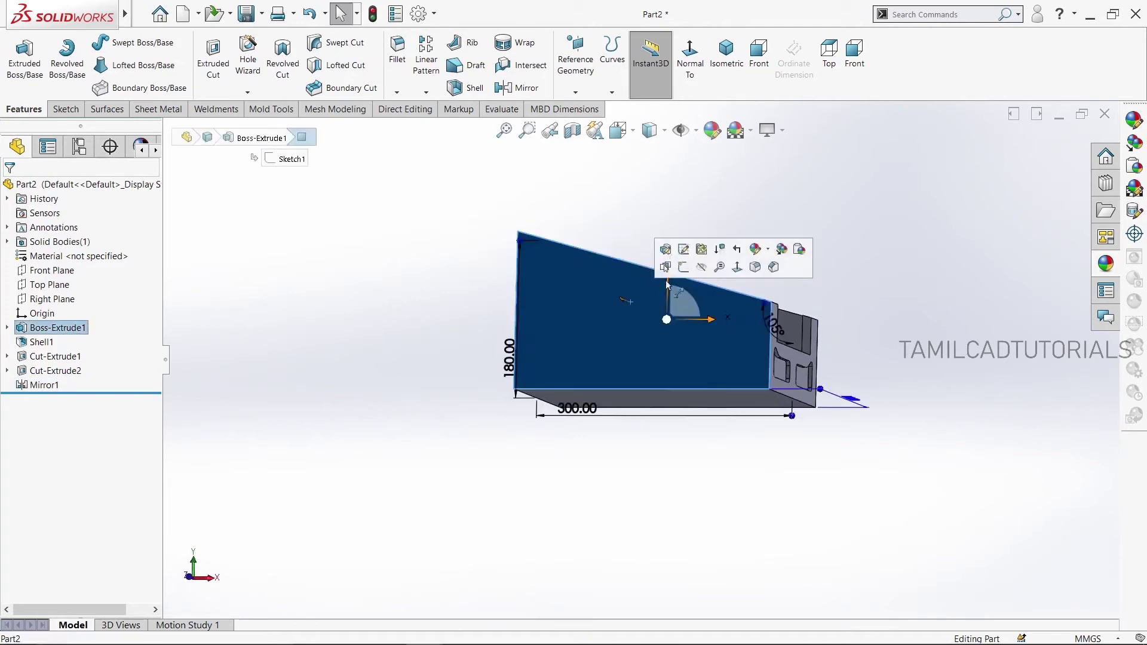
click(681, 255)
click(706, 54)
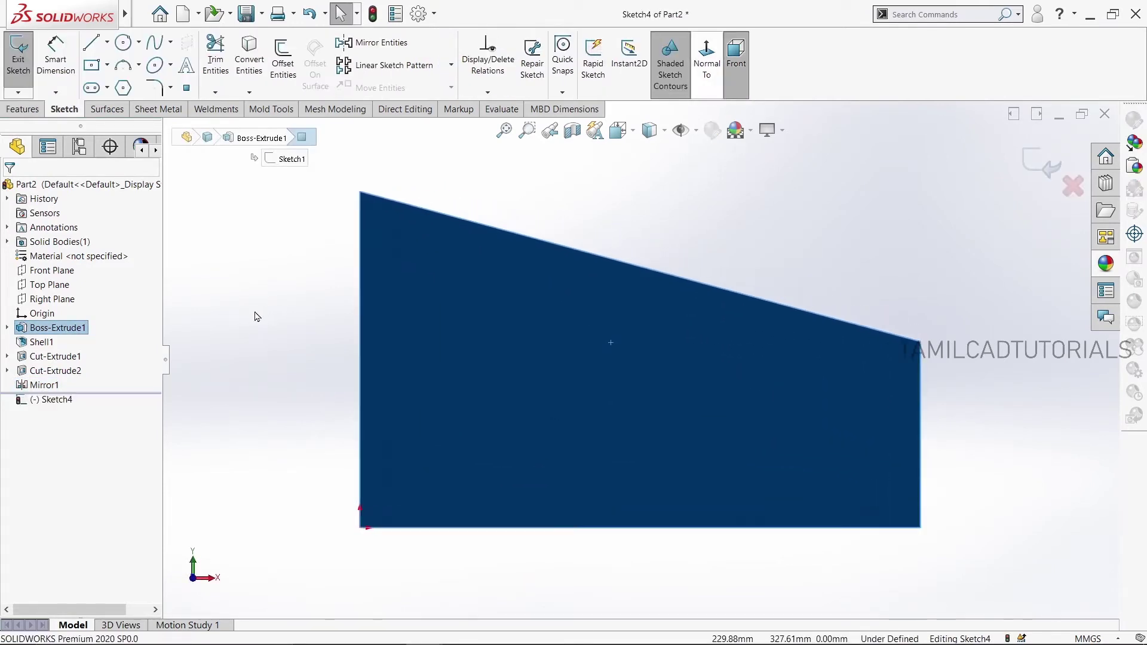
click(246, 63)
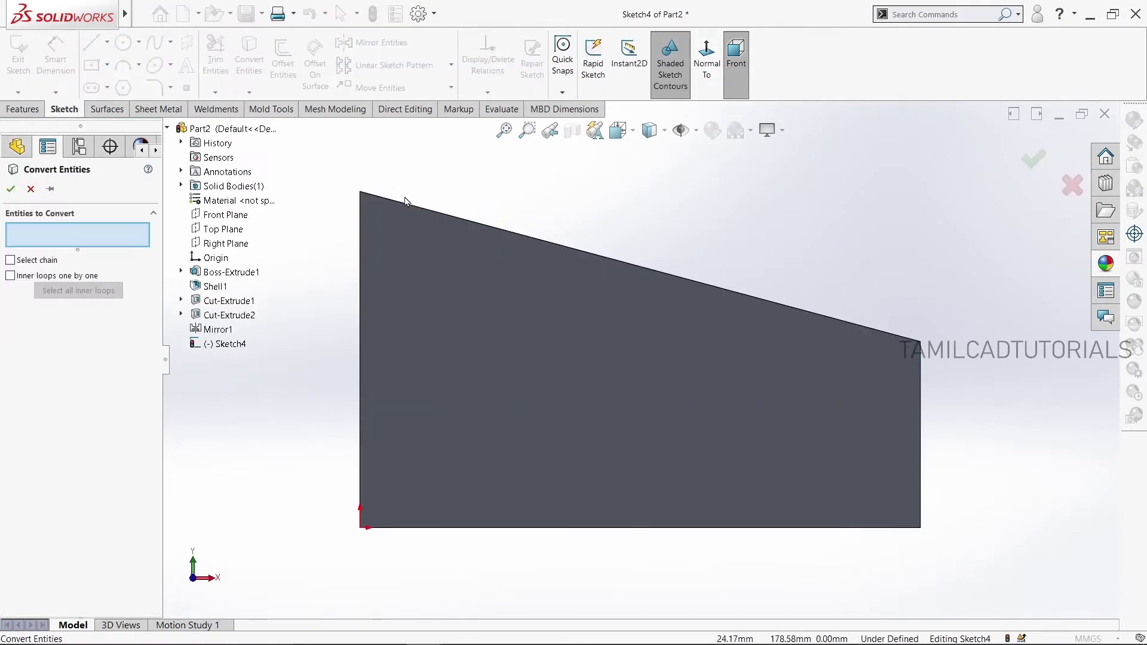
Project the sloped top edge and offset it 21 mm inward, reversed
click(403, 202)
click(11, 189)
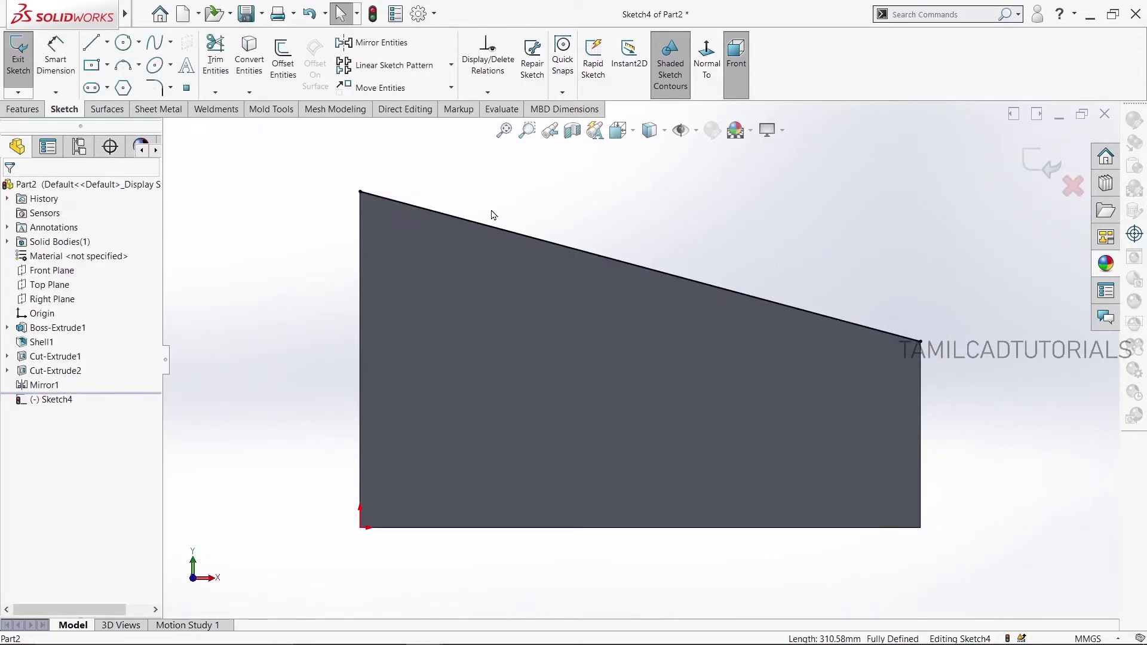
click(486, 225)
click(473, 192)
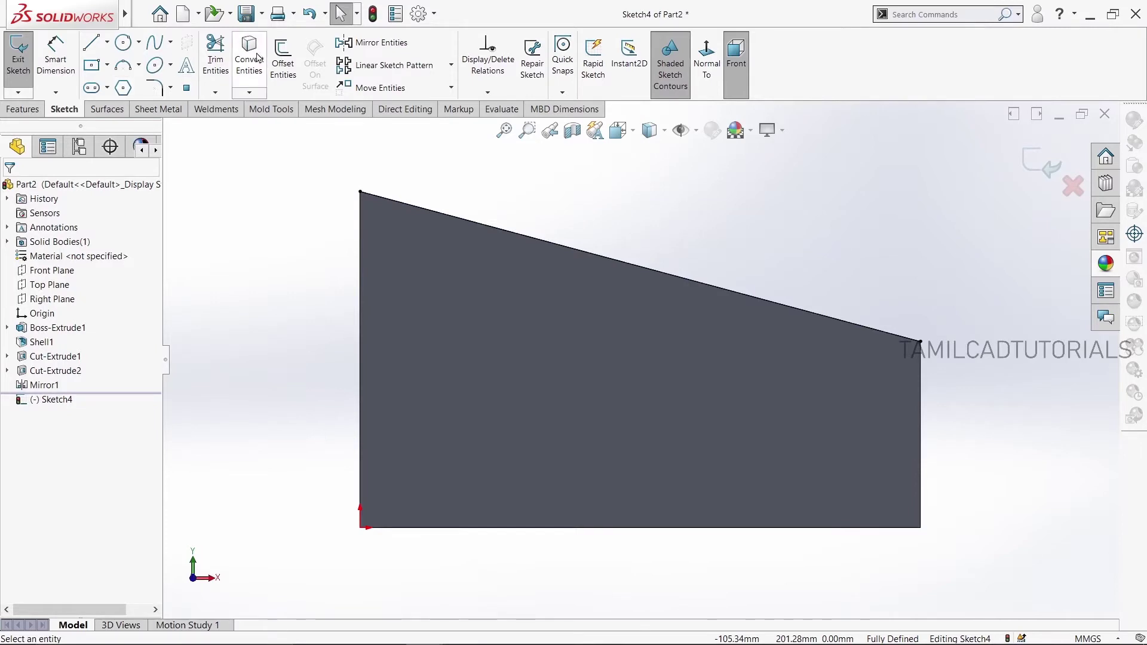
click(283, 59)
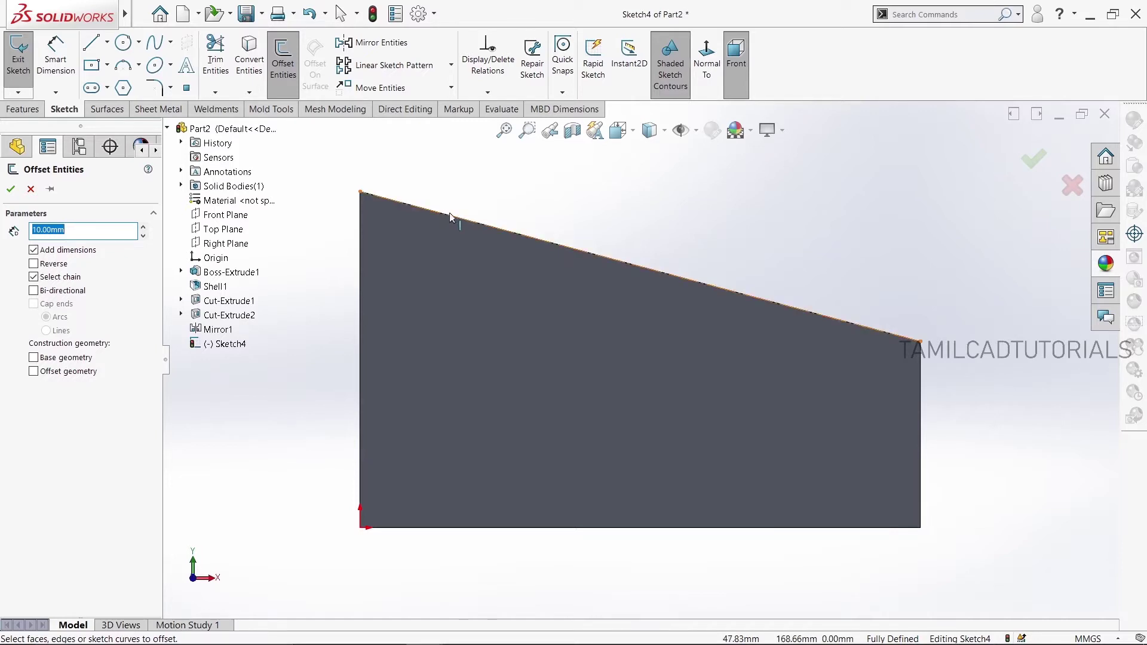
text(2)
click(459, 219)
click(34, 263)
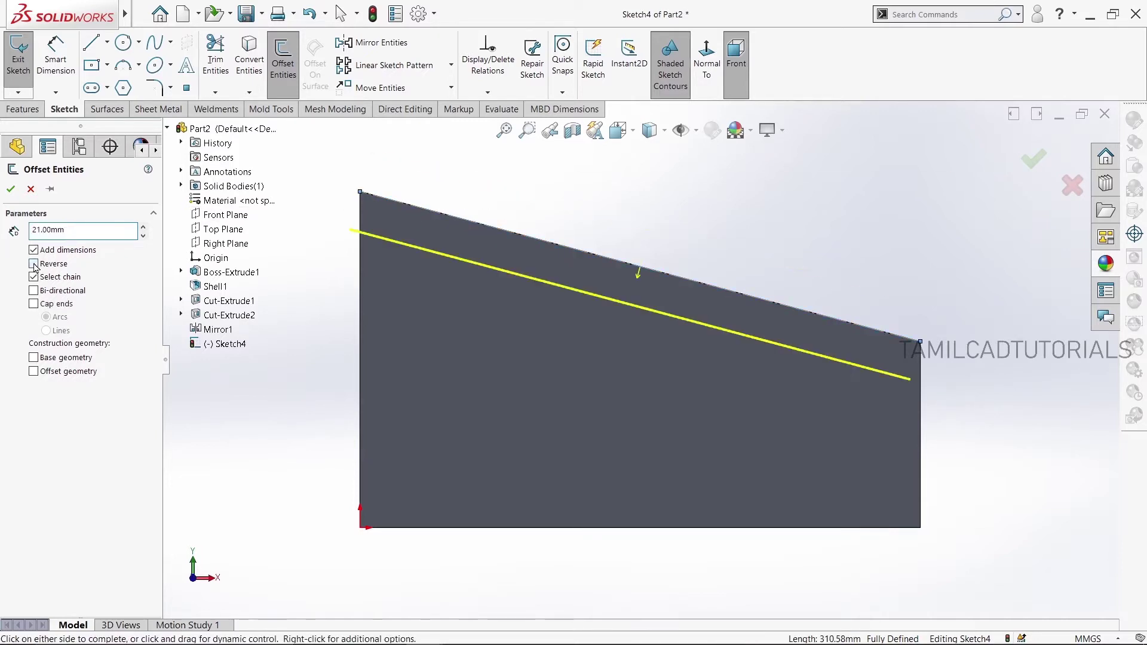
click(10, 190)
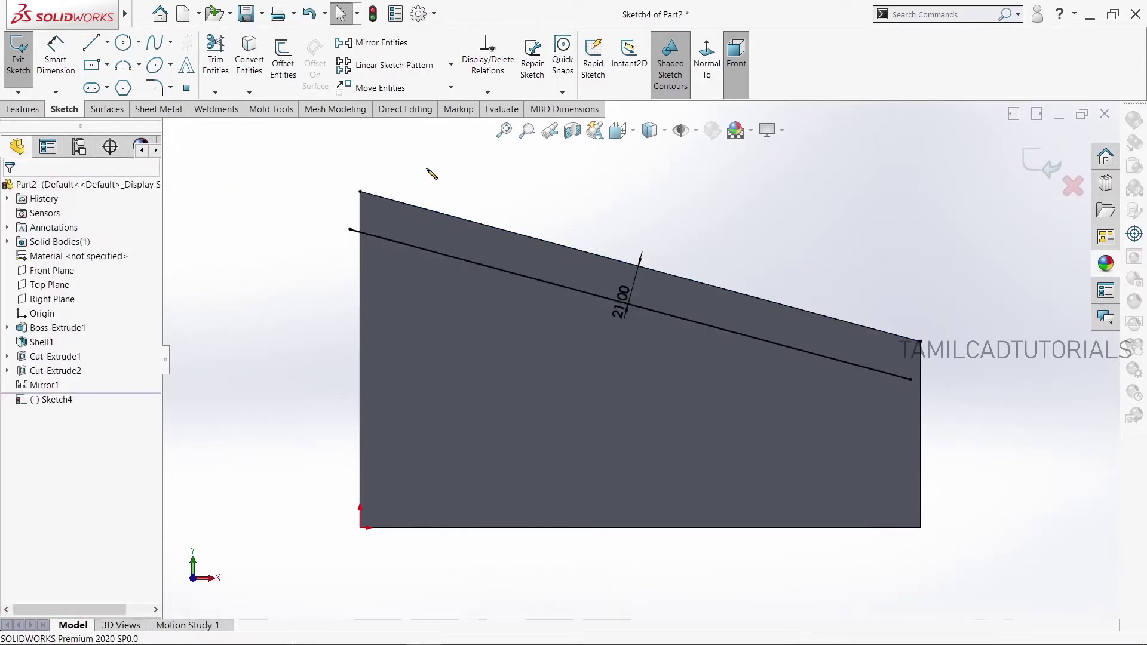
Project the left vertical edge and offset it 21 mm inside the face
click(249, 53)
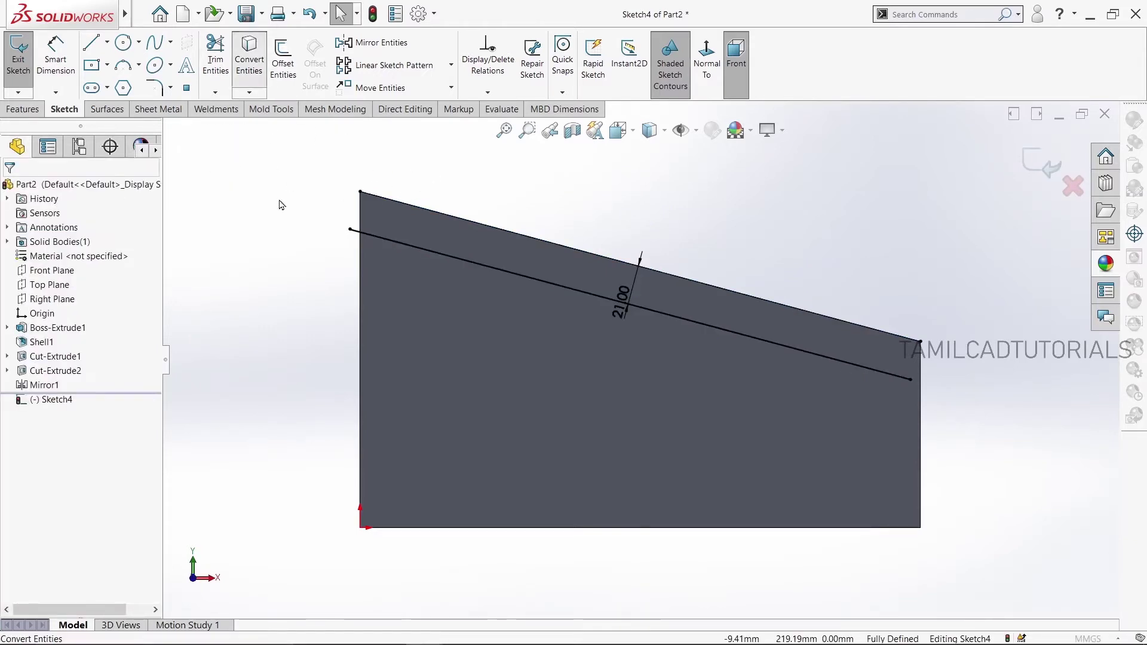
click(355, 301)
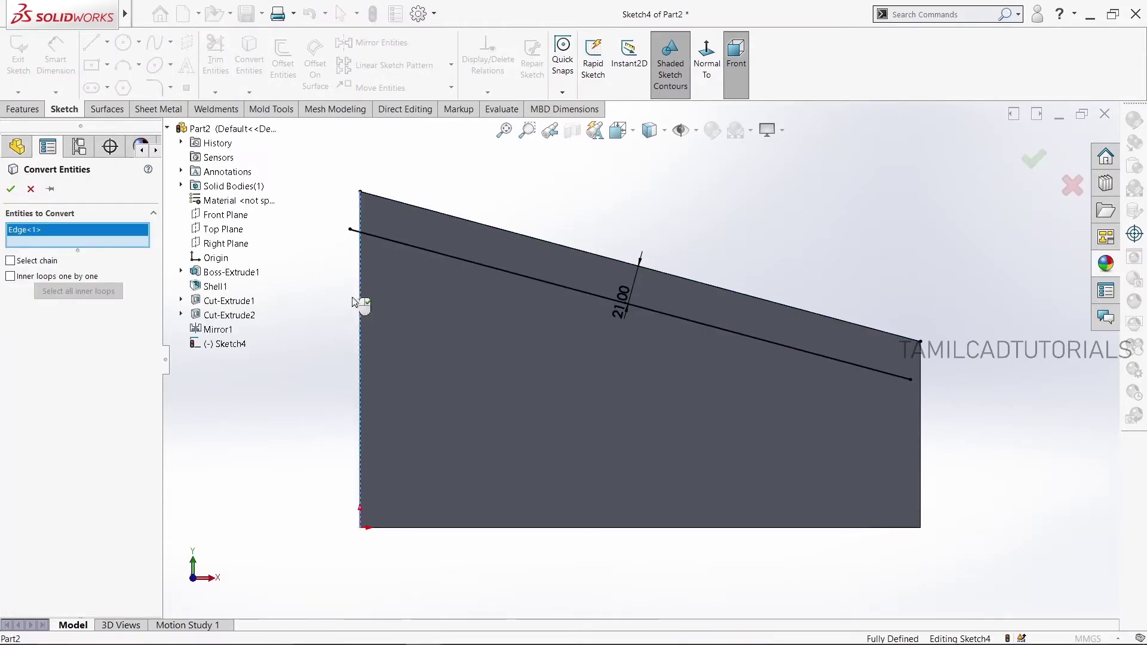
click(10, 190)
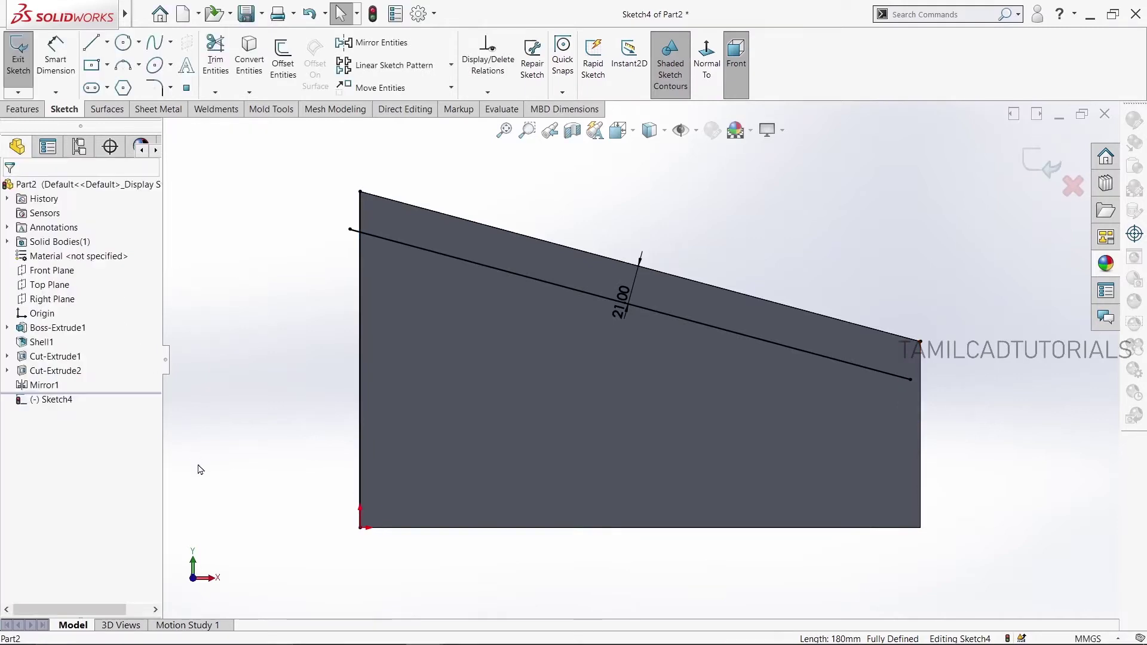
click(359, 330)
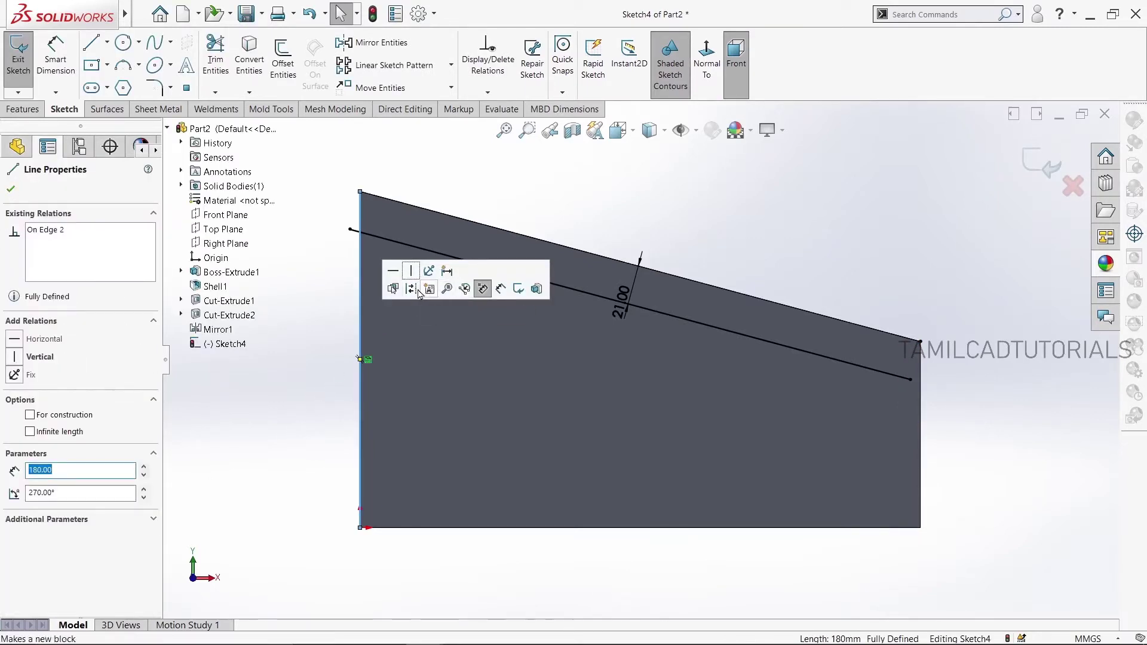
click(305, 343)
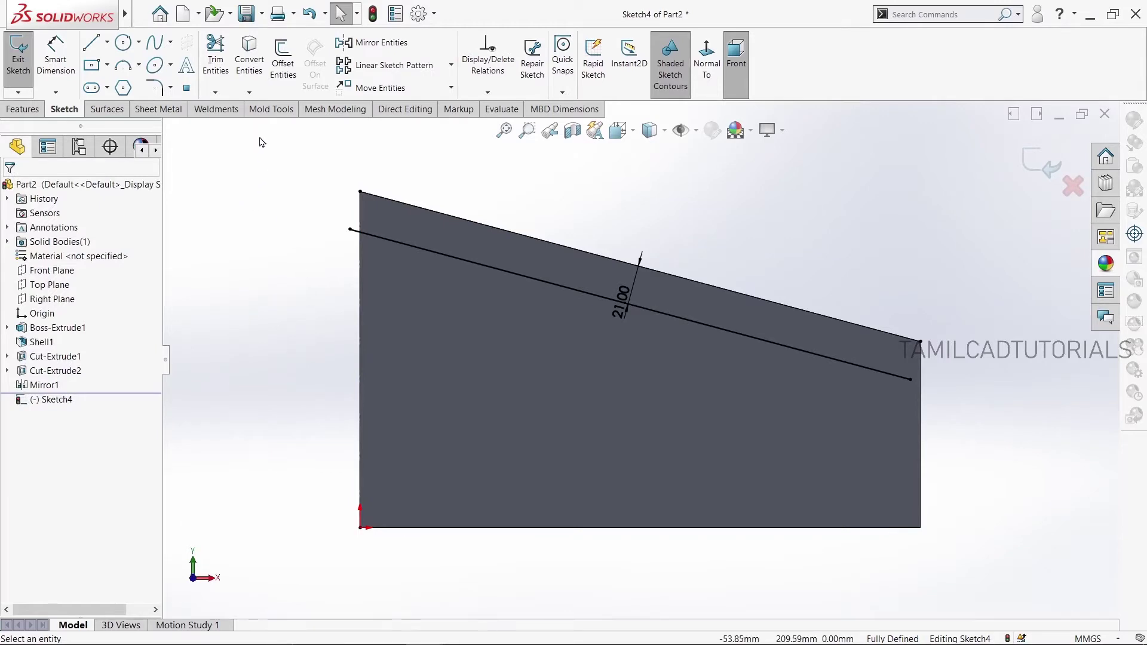
click(282, 59)
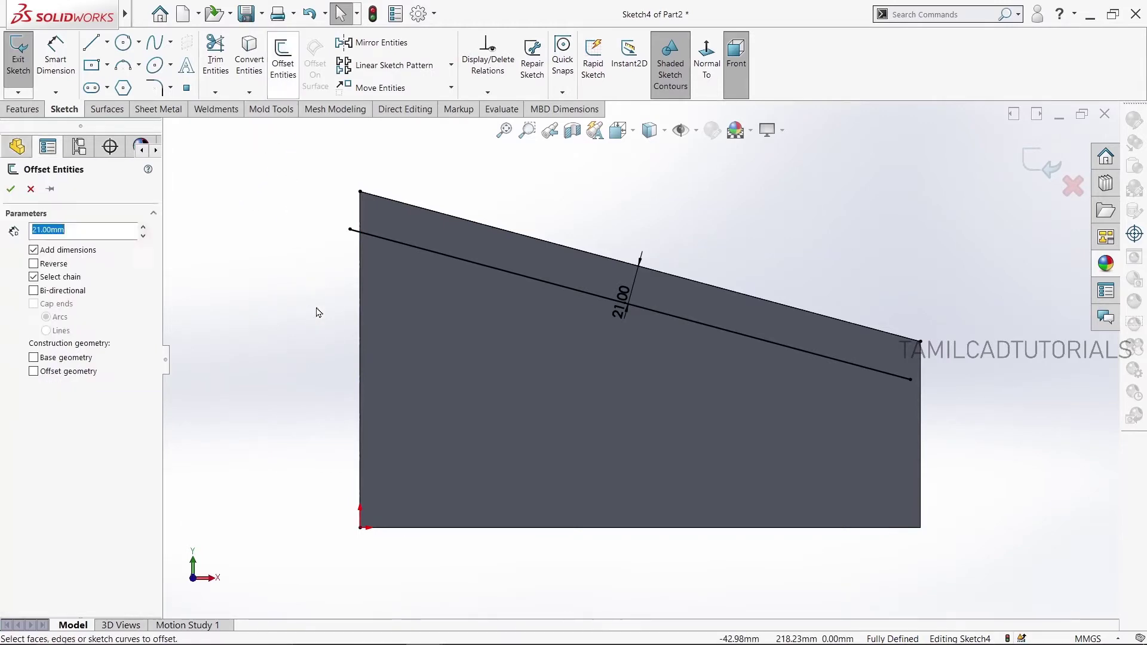
click(360, 333)
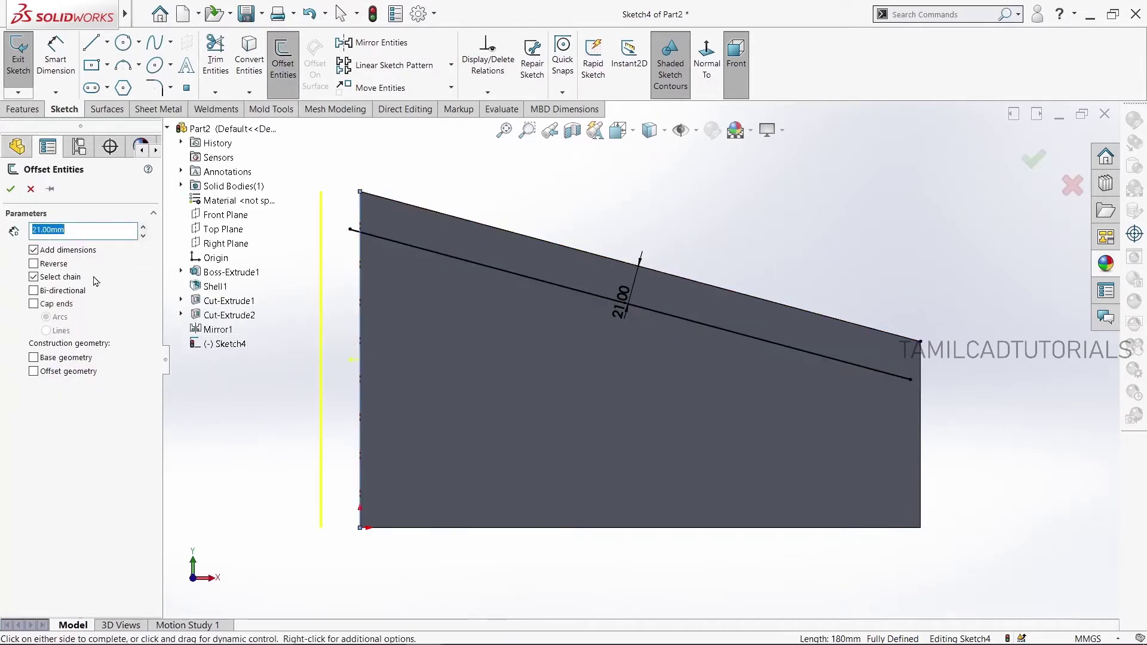
click(34, 264)
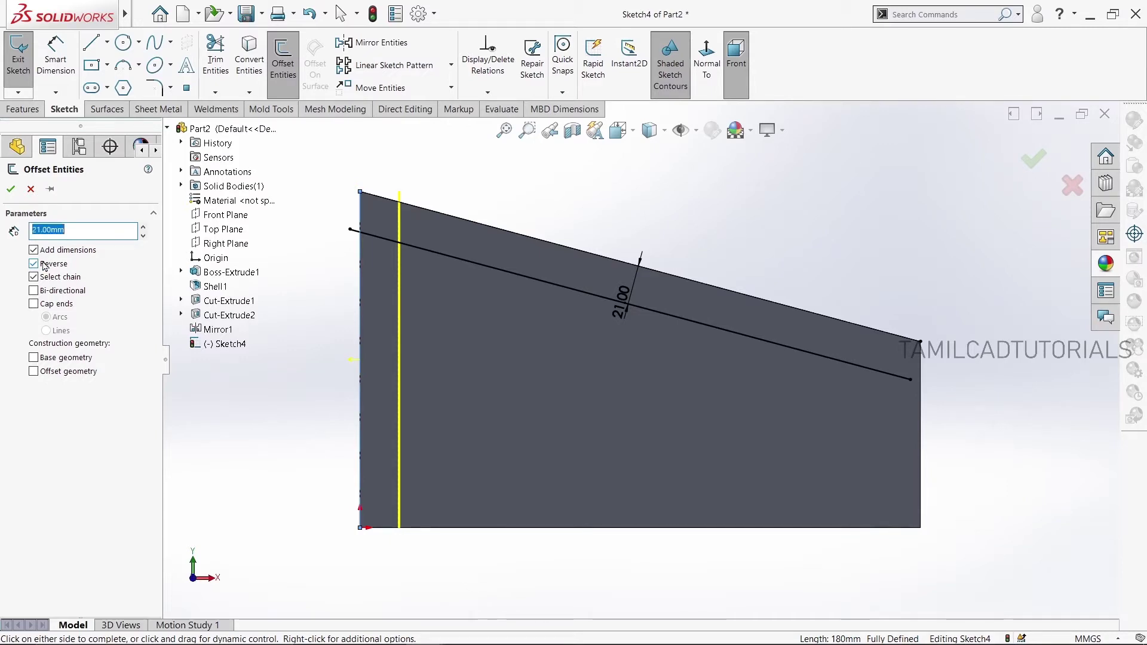
click(10, 189)
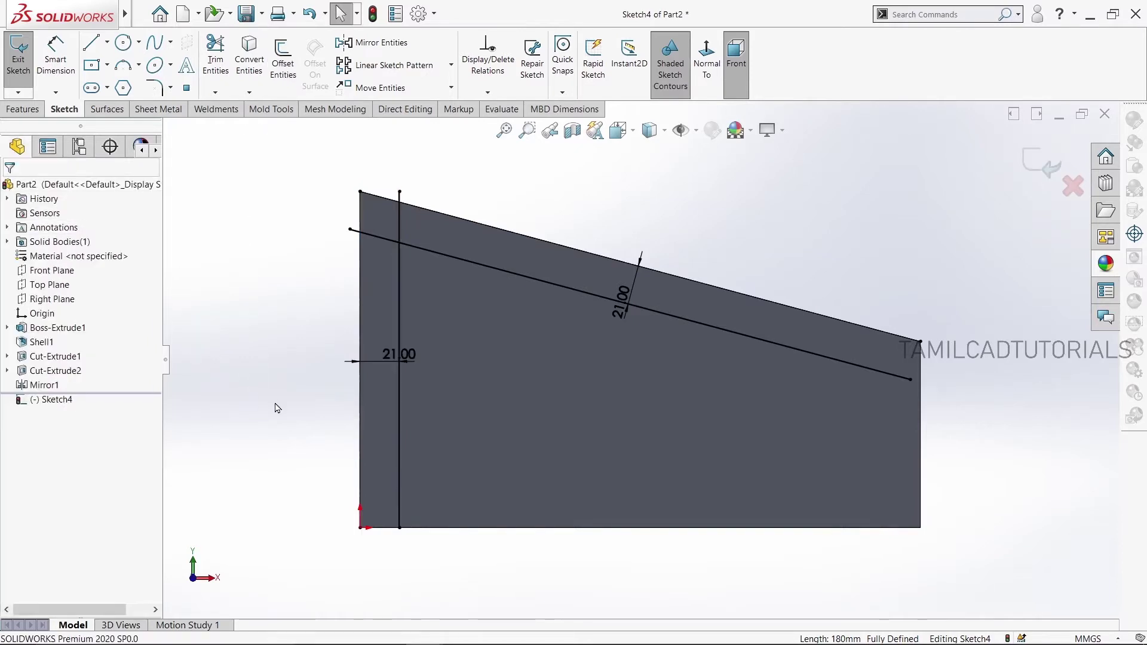
Change the sloped offset's 21.00 dimension to 18 mm
double_click(623, 299)
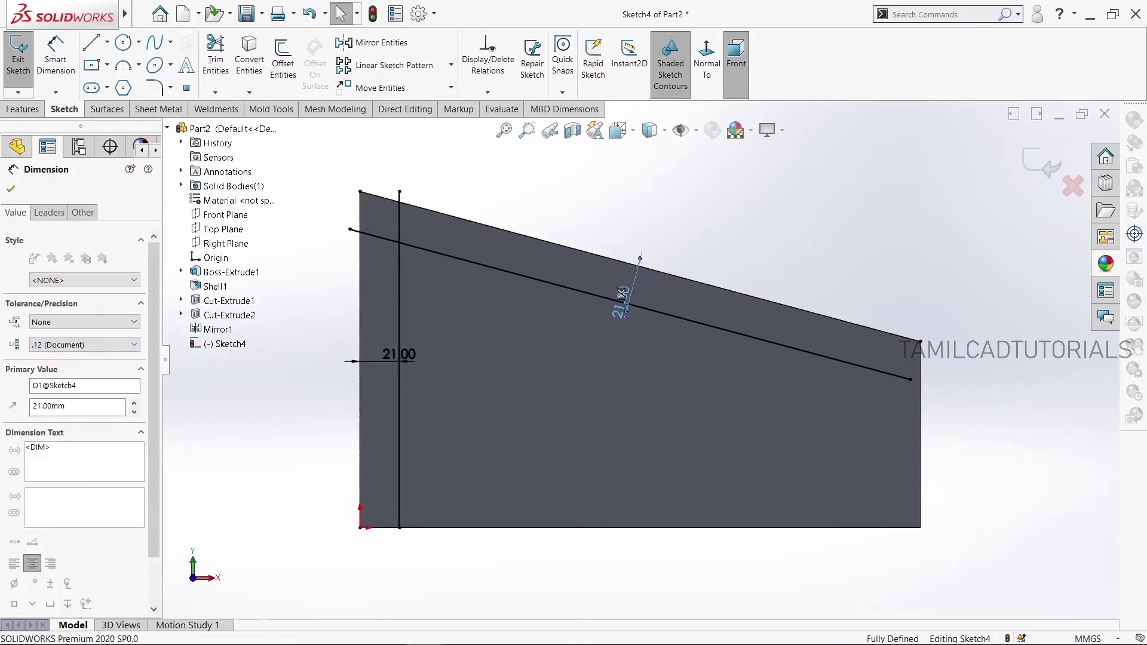
text(18)
key(Escape)
text(18)
key(Return)
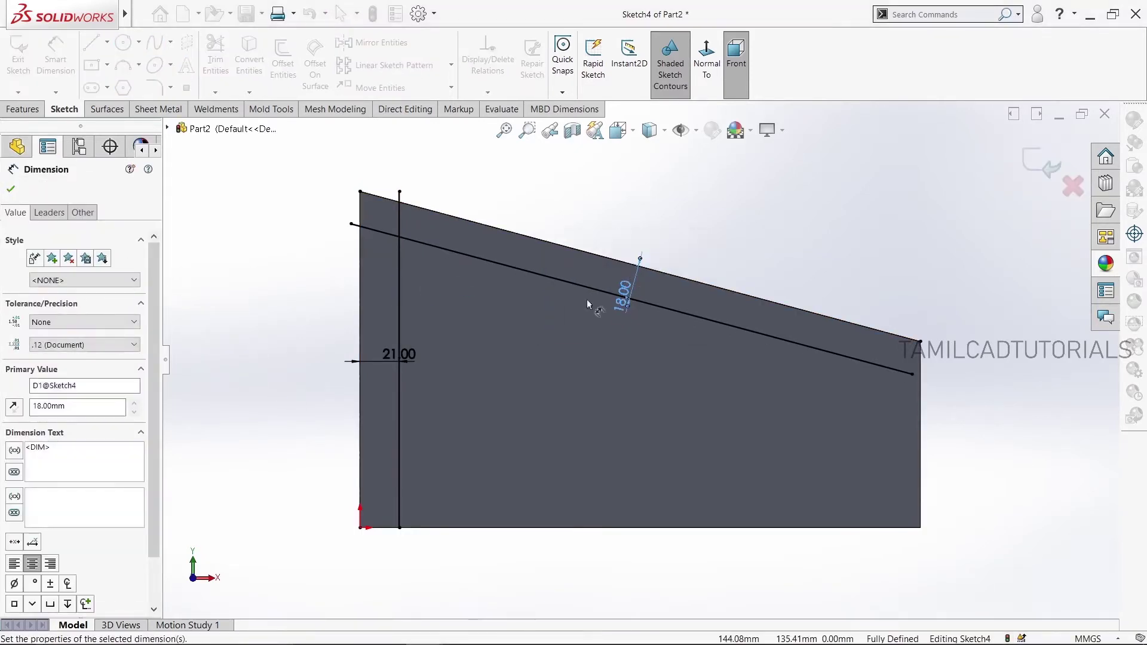
click(304, 328)
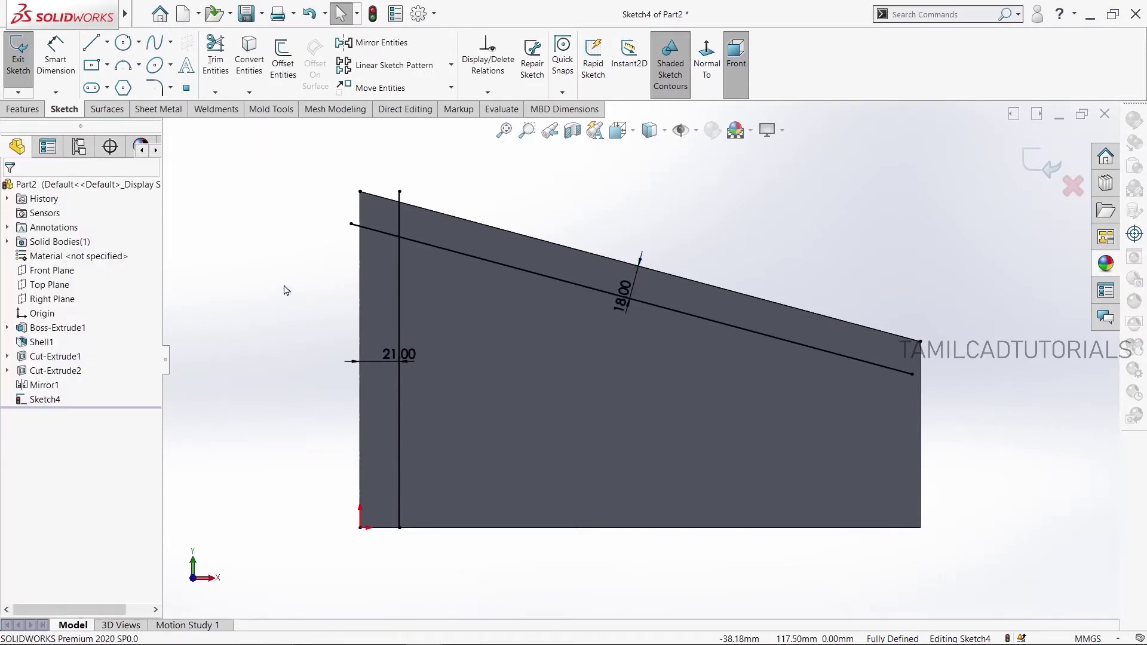
Project the bottom edge and offset it 18 mm upward into the face
click(249, 60)
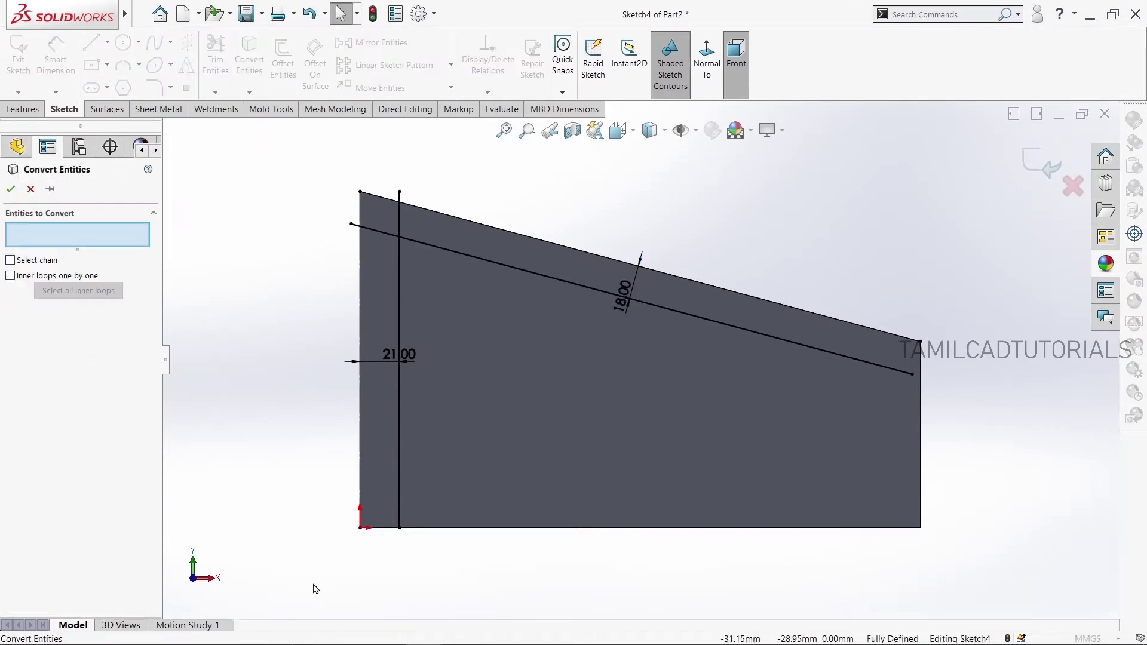
click(473, 528)
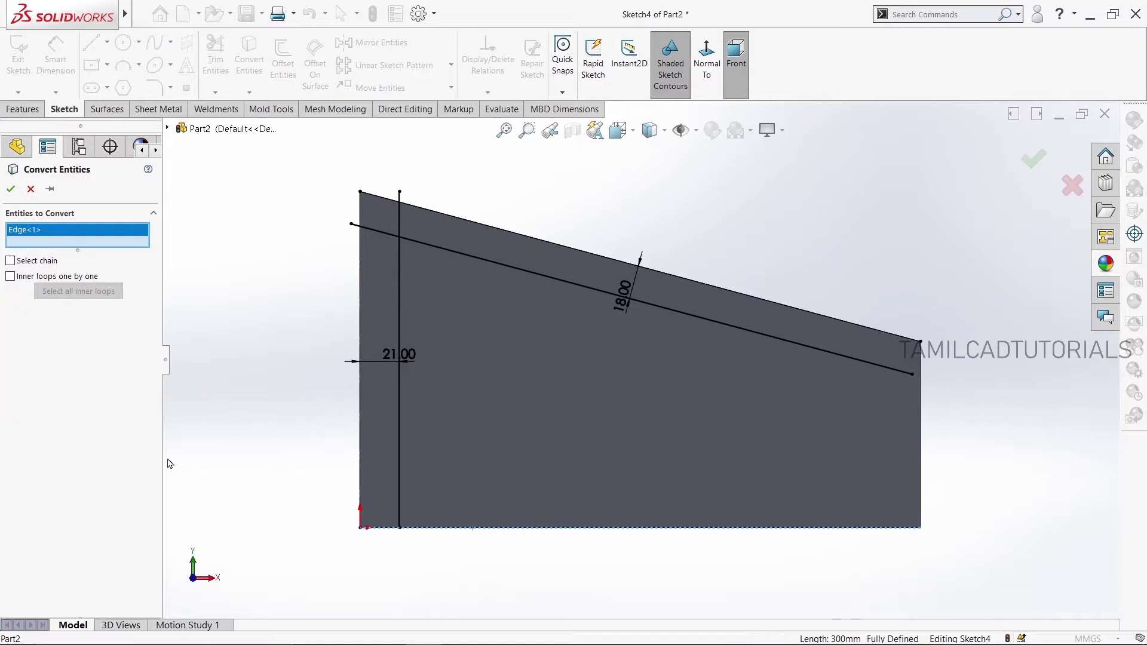
click(10, 190)
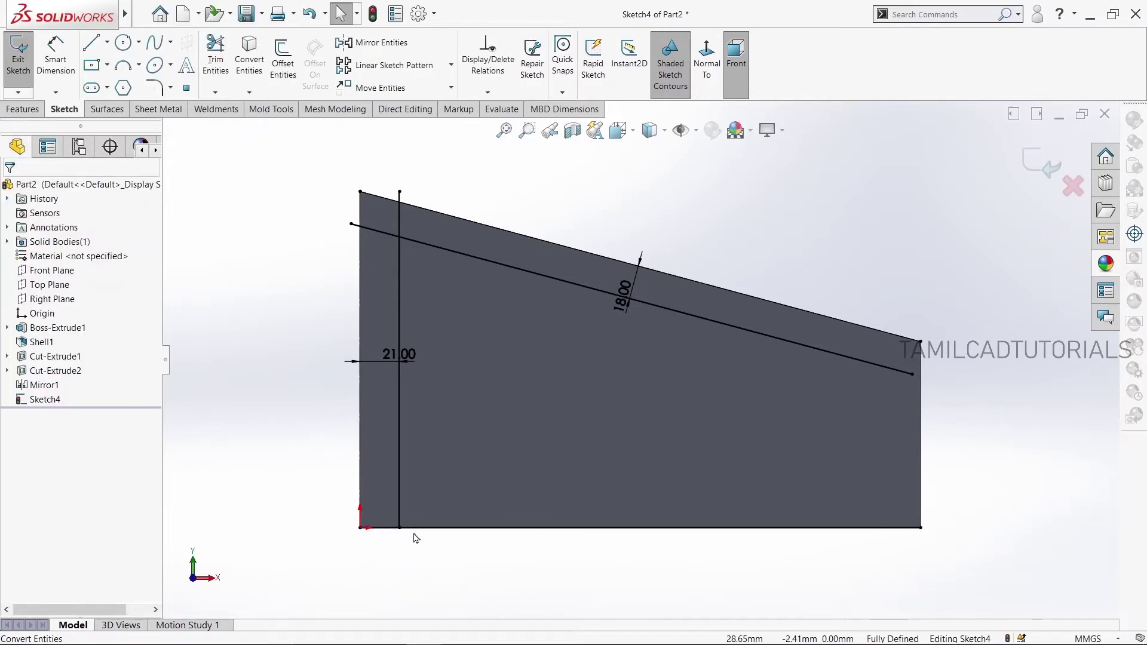
click(433, 529)
key(Escape)
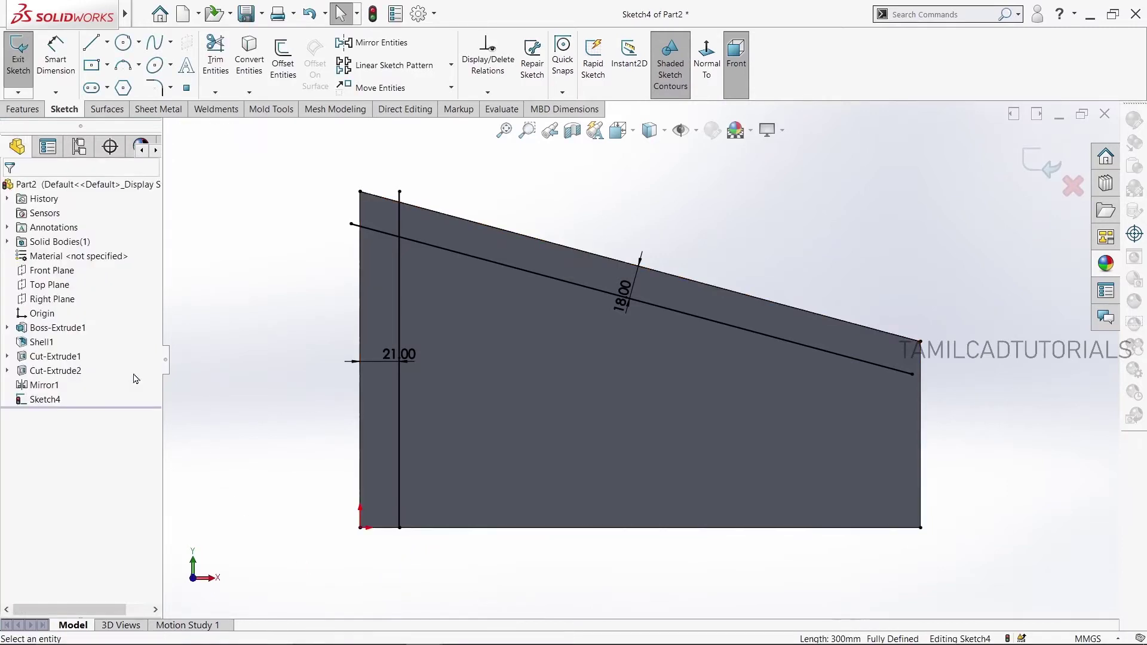
click(281, 59)
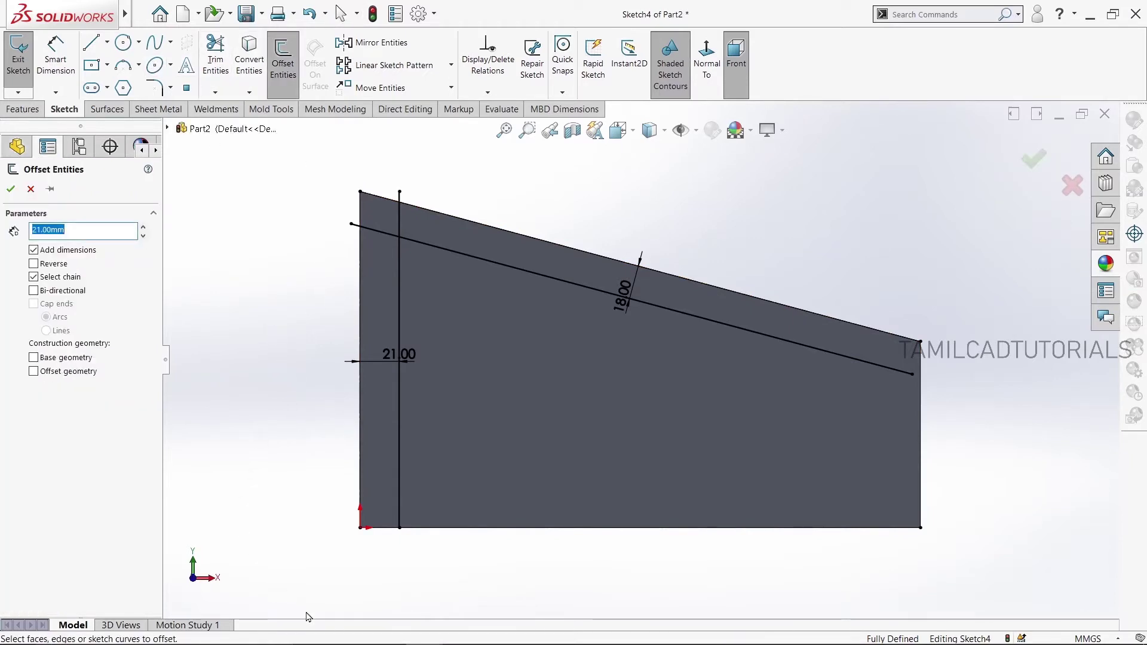
click(528, 529)
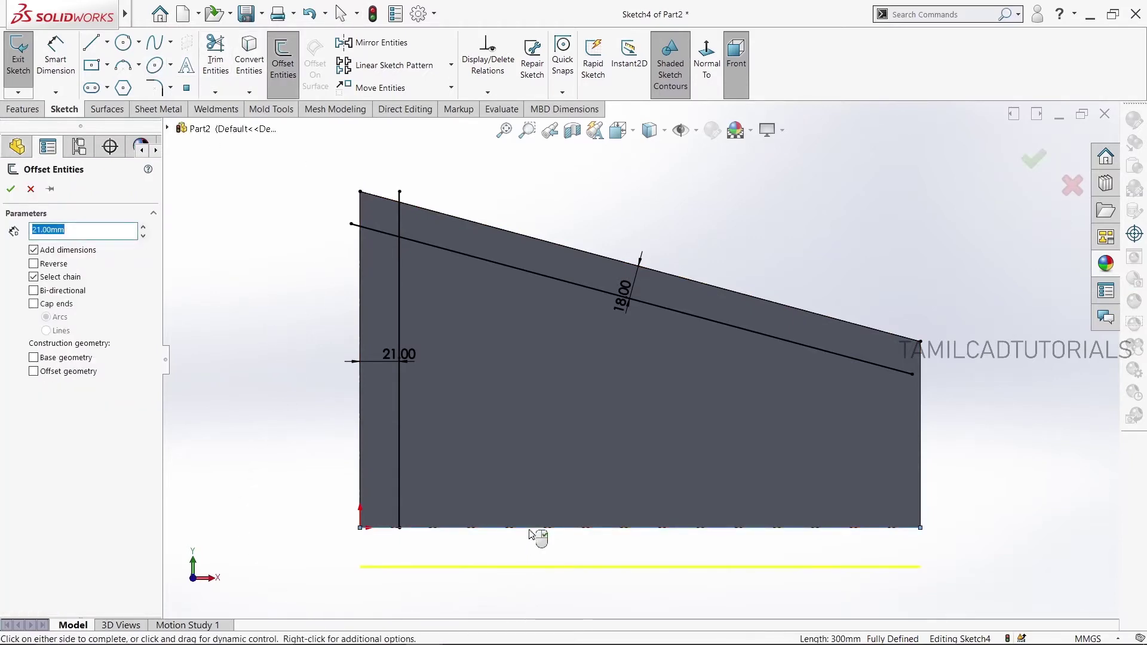
text(18)
key(Return)
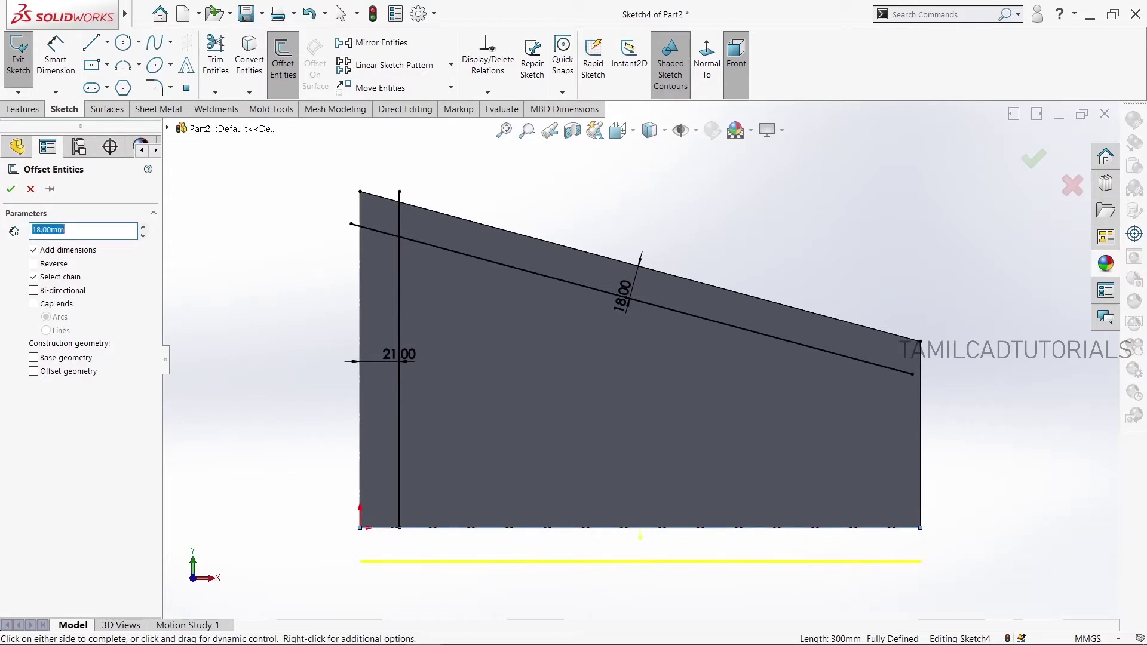
click(33, 264)
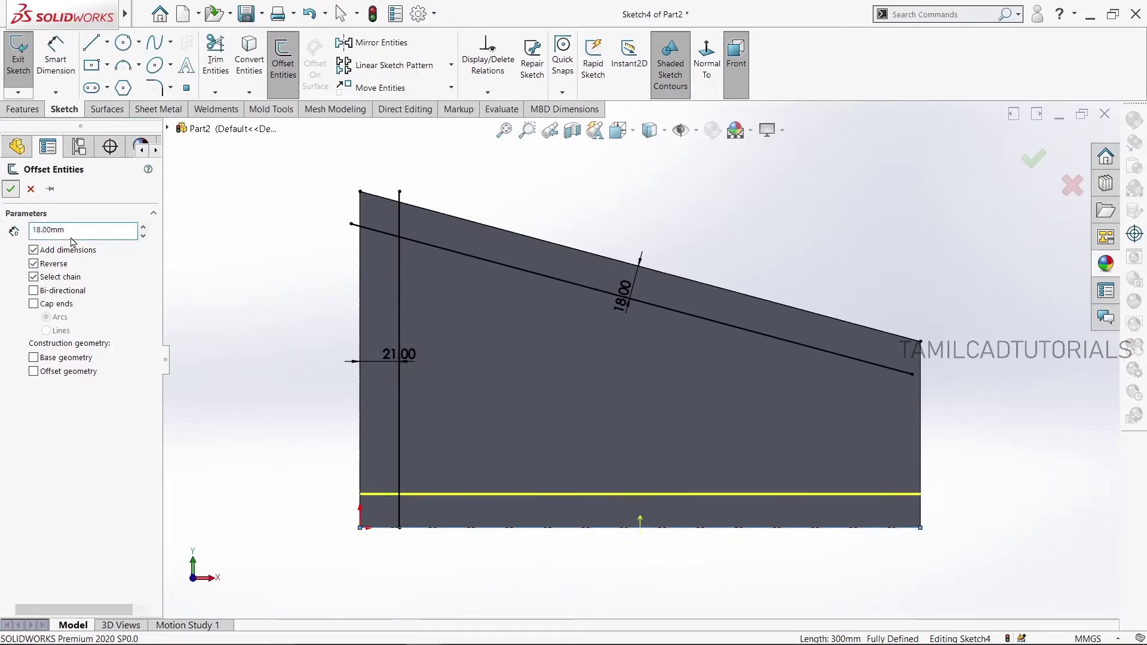
click(10, 188)
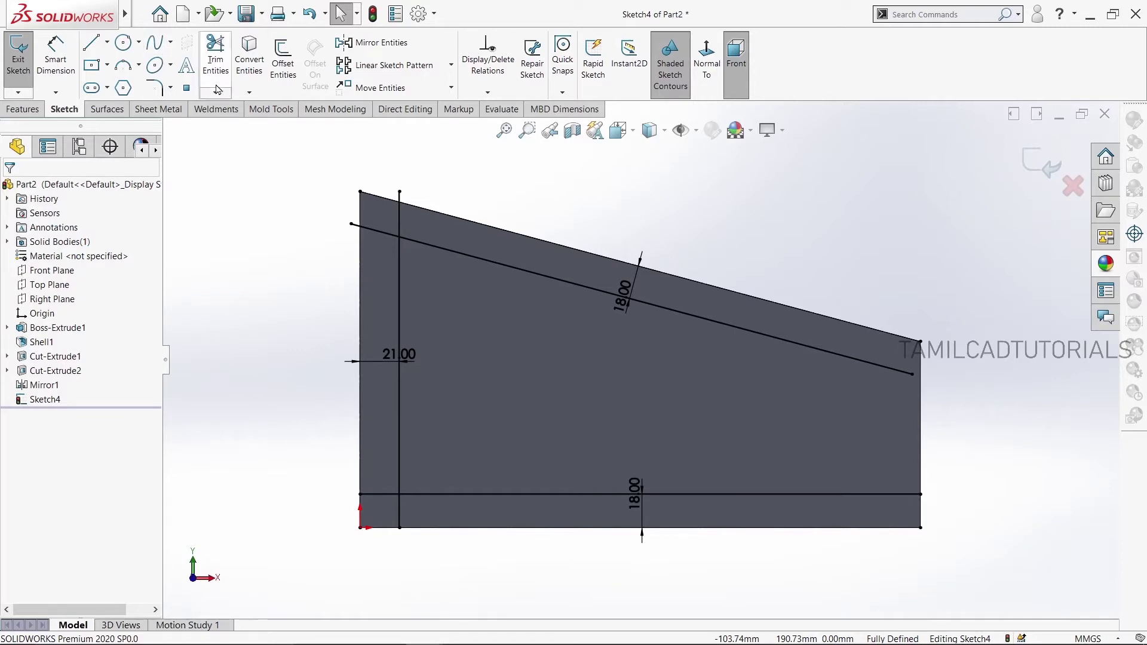
Project the right vertical edge and offset it 21 mm inside the face
click(257, 67)
click(921, 400)
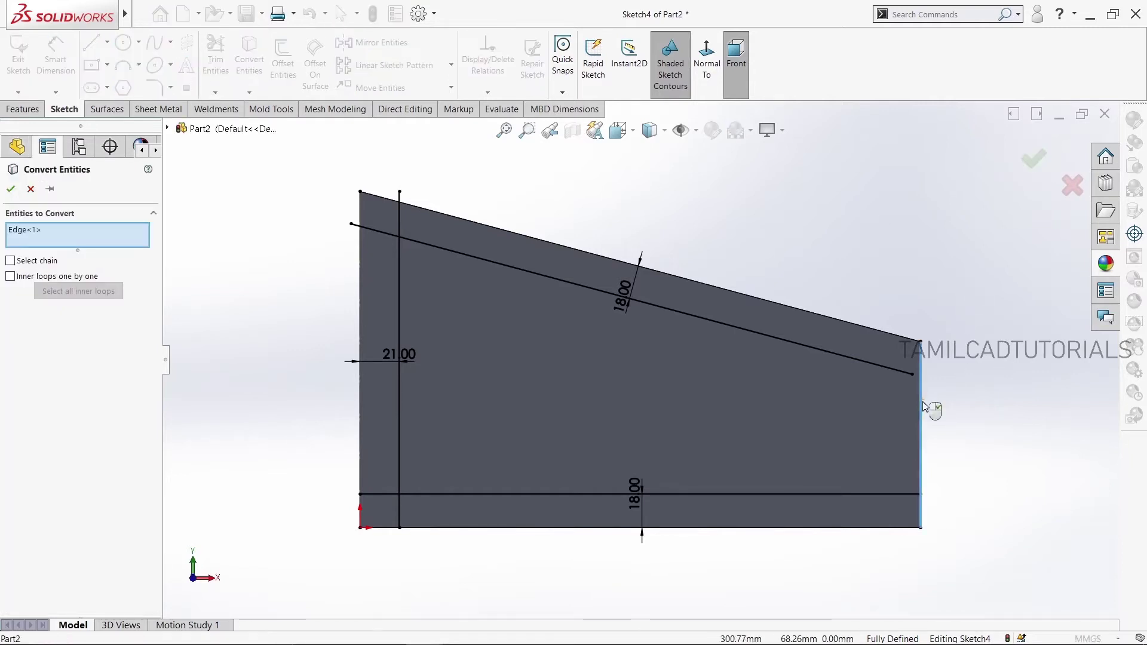
click(8, 191)
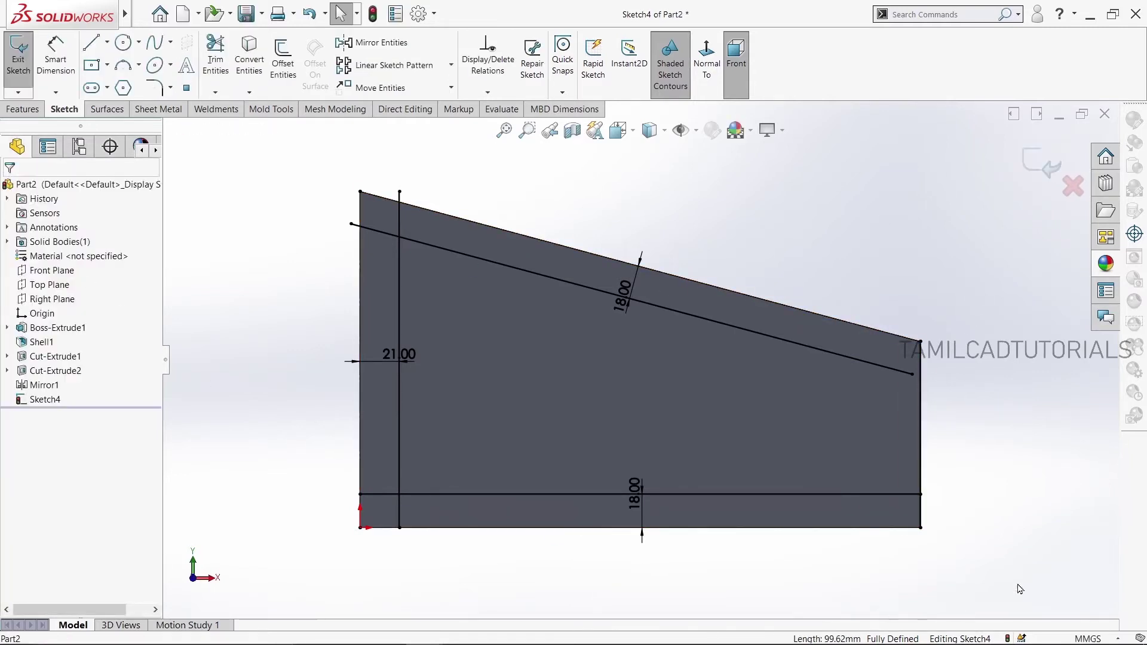
click(920, 383)
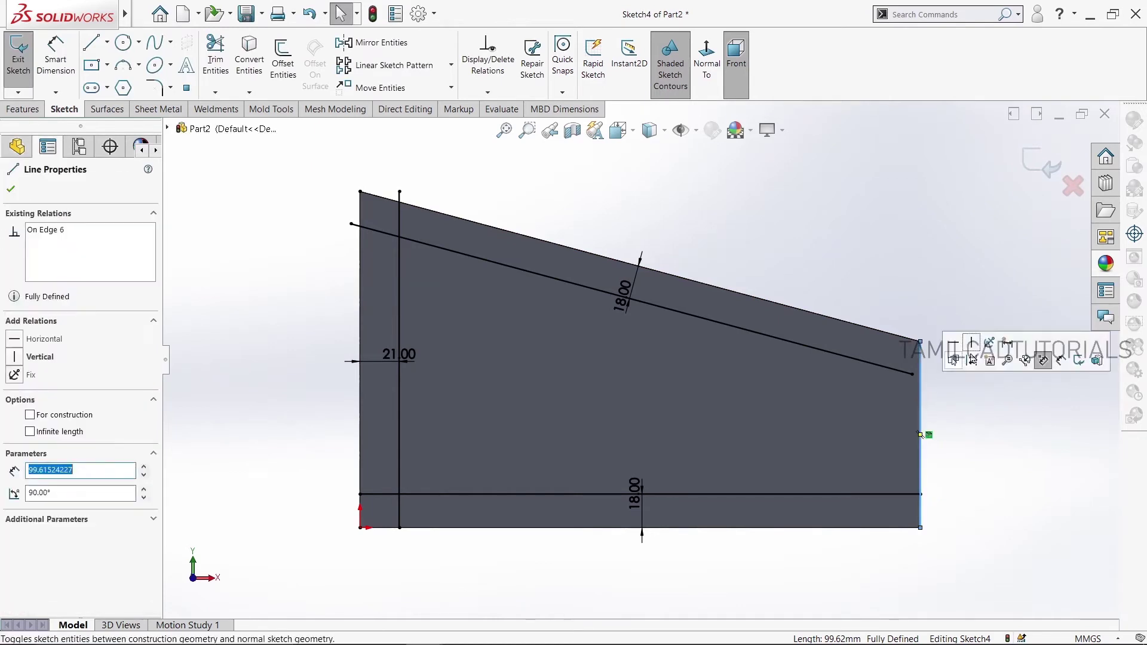
click(981, 431)
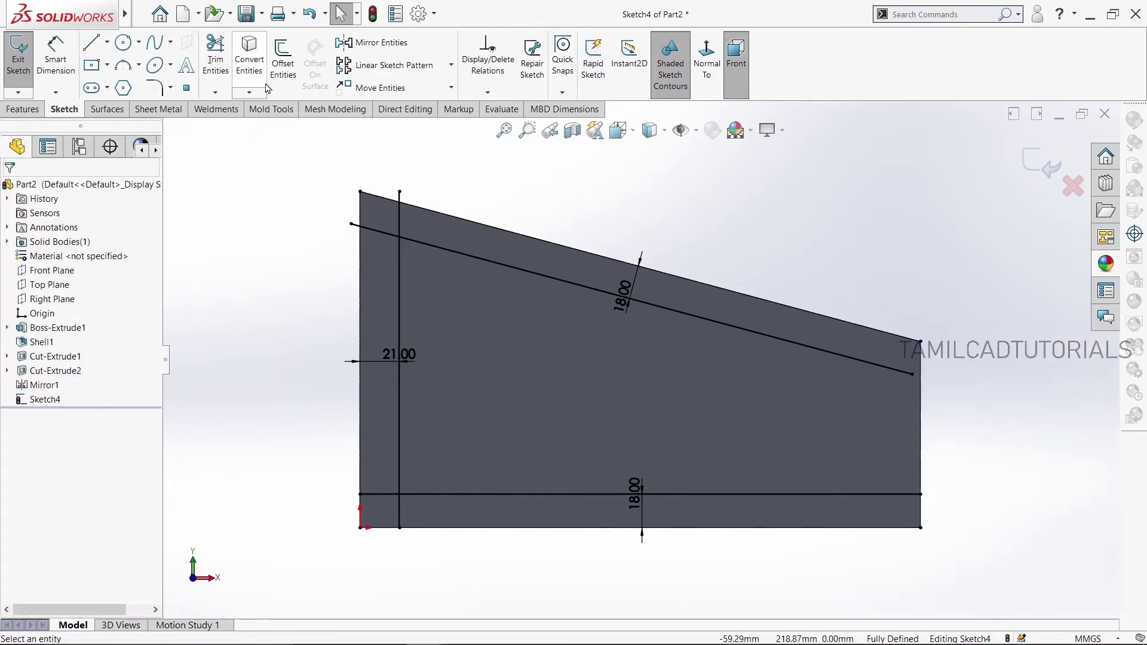
click(282, 59)
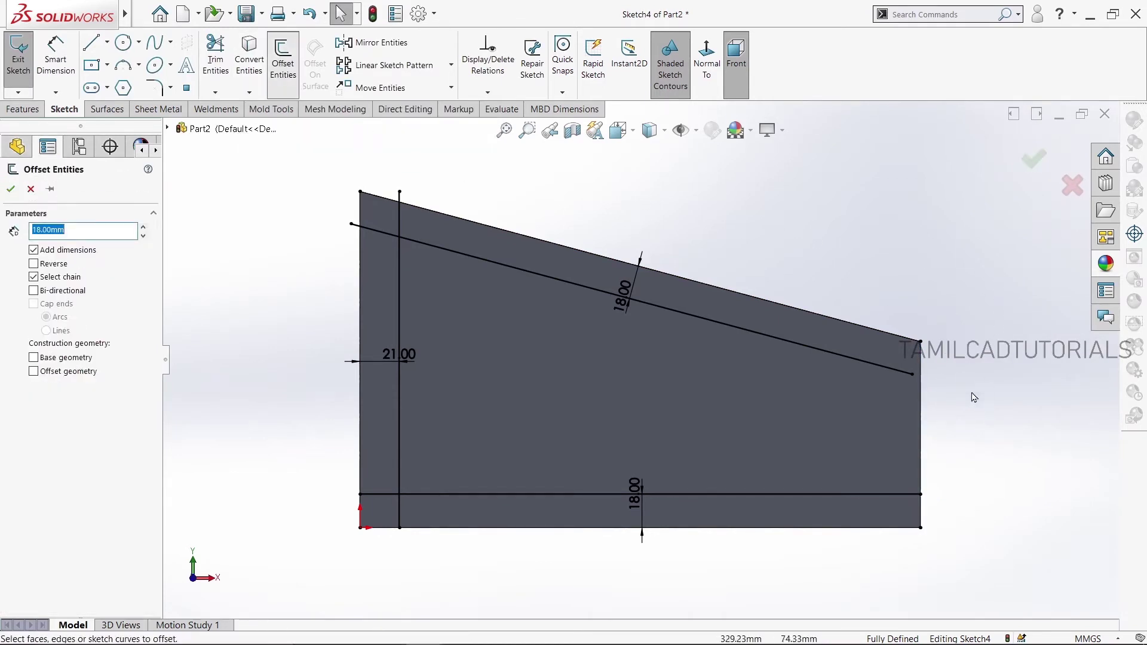
click(921, 418)
text(21)
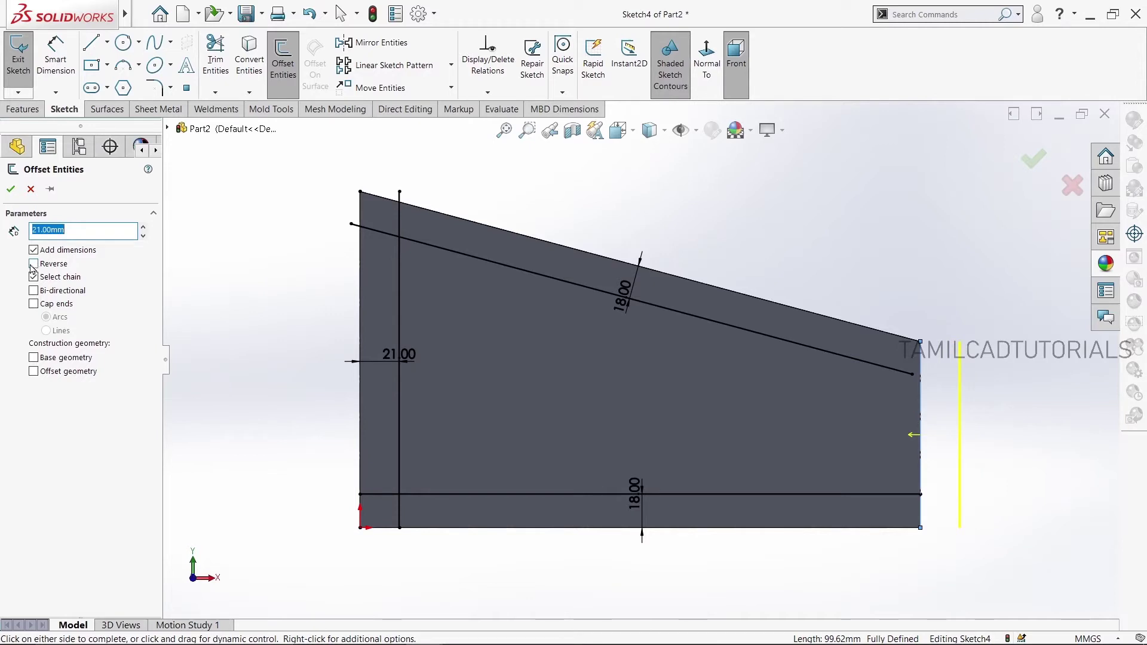
click(10, 190)
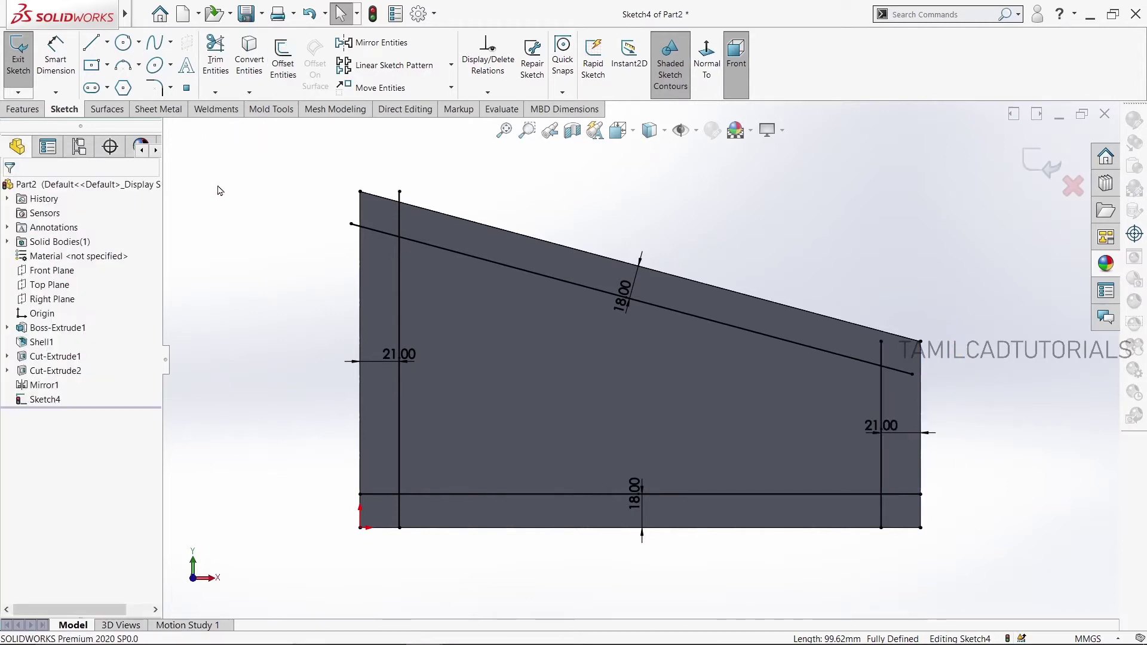
click(216, 59)
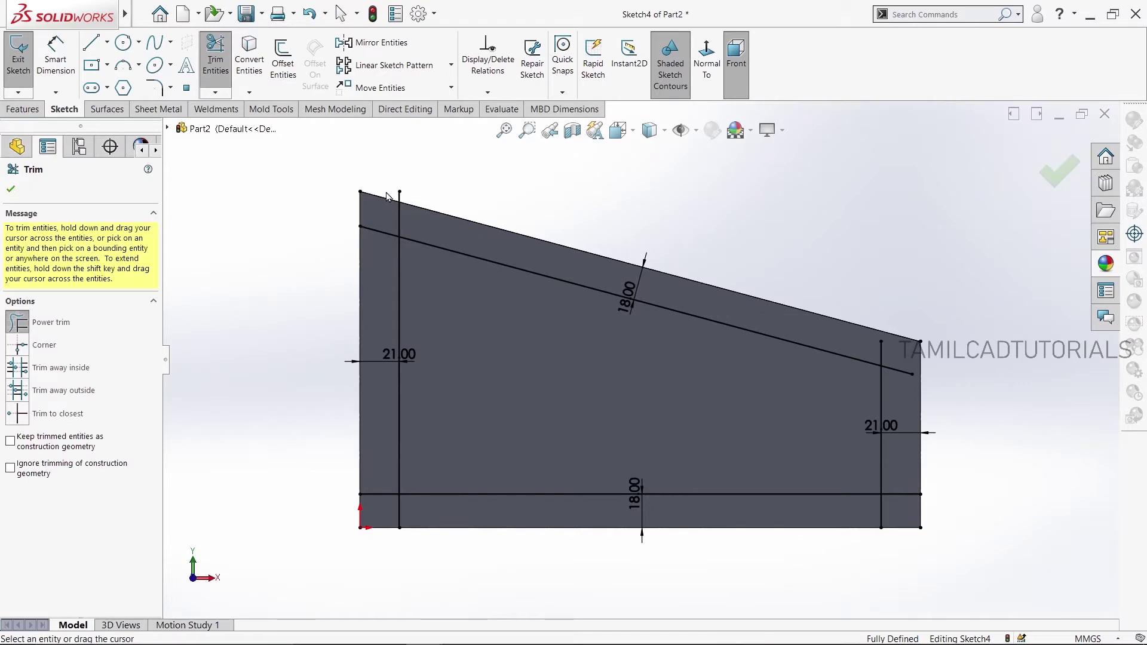
Power-trim the four corner overhangs of the offset lines to leave a closed four-sided inner profile
drag(387, 251, 375, 338)
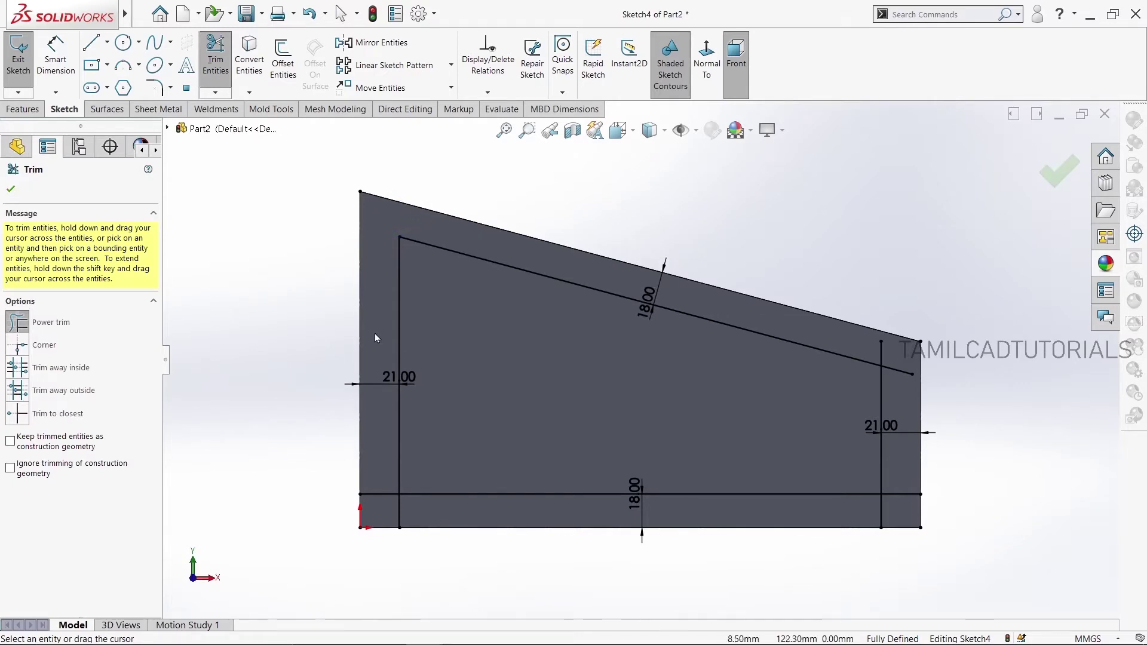
drag(406, 521, 469, 523)
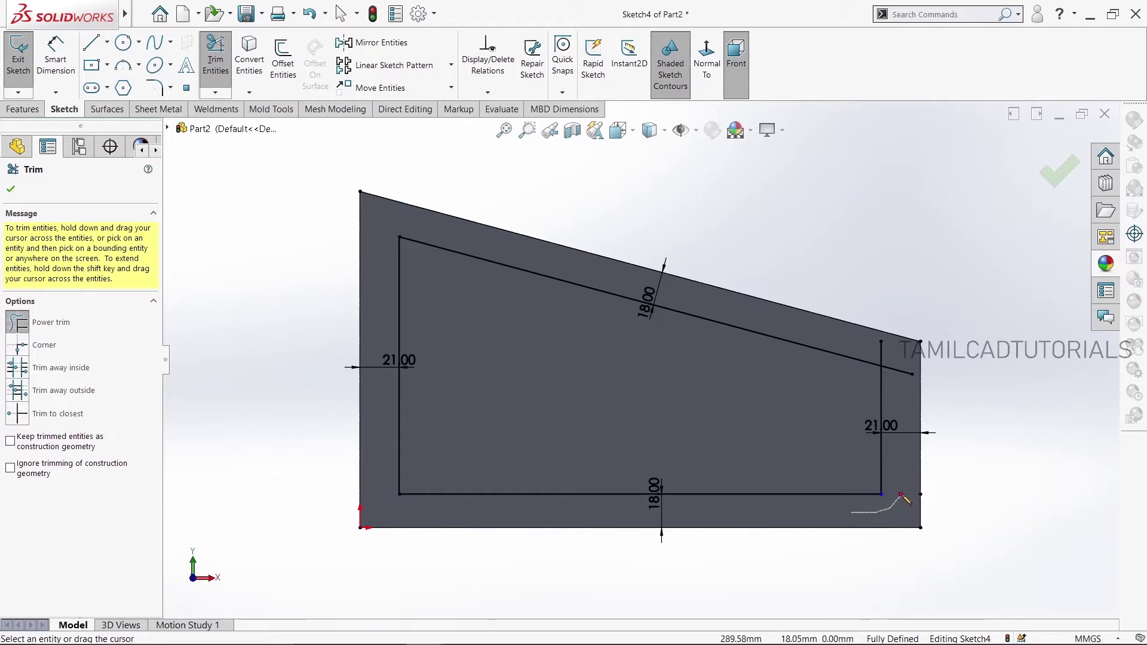
drag(900, 494, 913, 425)
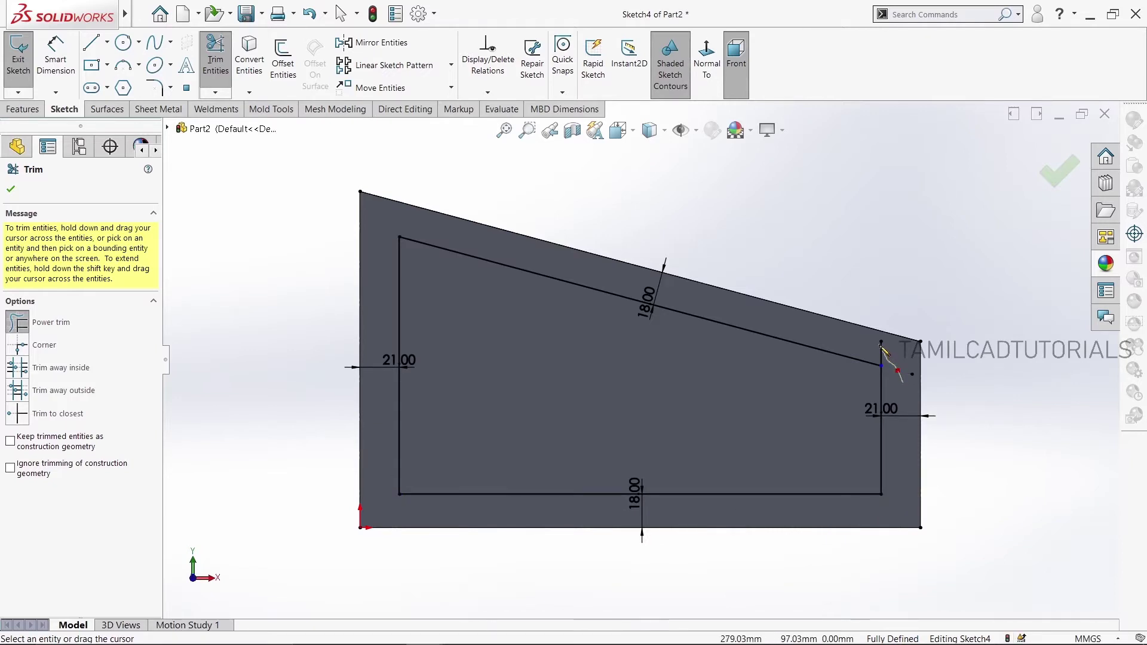
drag(883, 348, 894, 356)
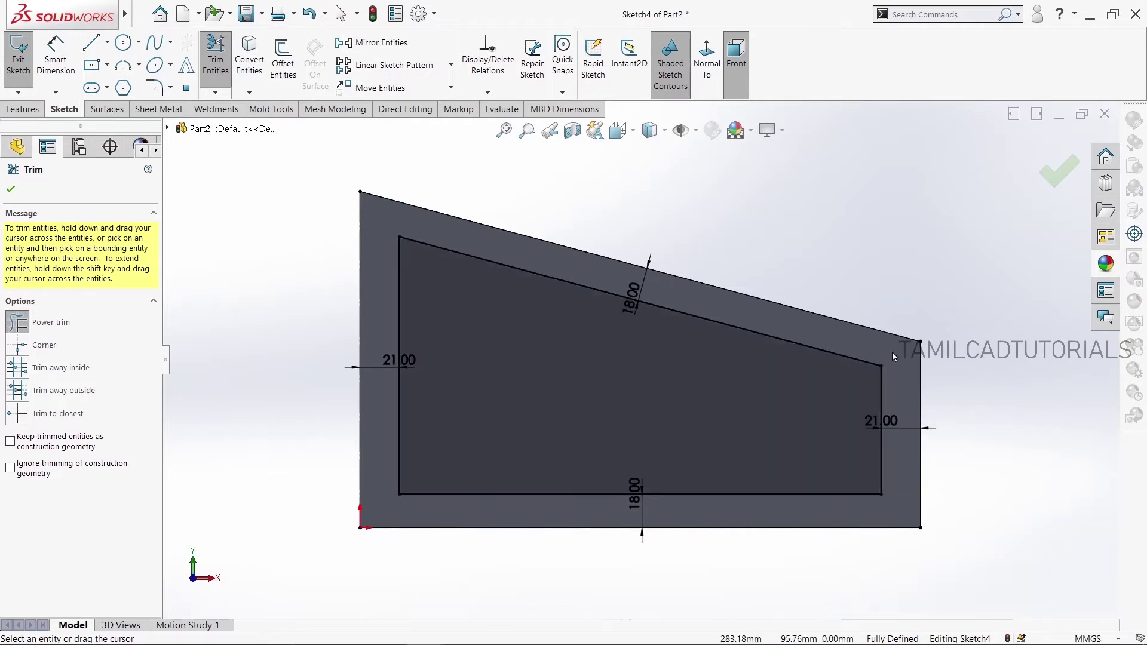
click(10, 190)
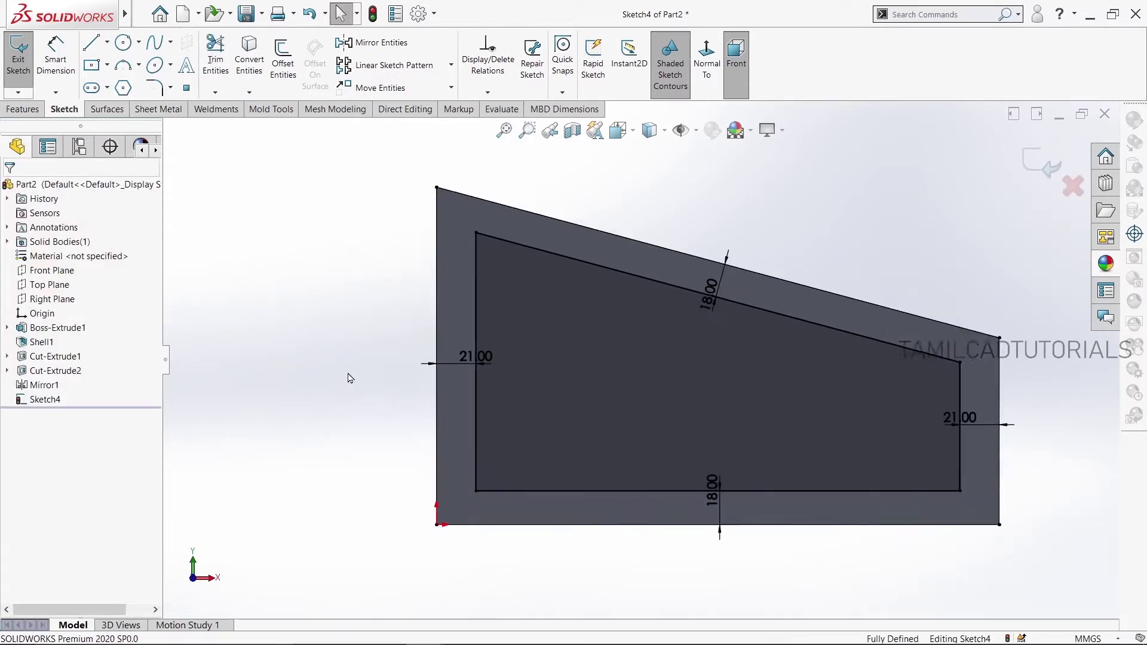
Move the left 21.00 and both 18.00 dimension labels into tidier positions
scroll(497, 369, down, 2)
drag(513, 359, 495, 358)
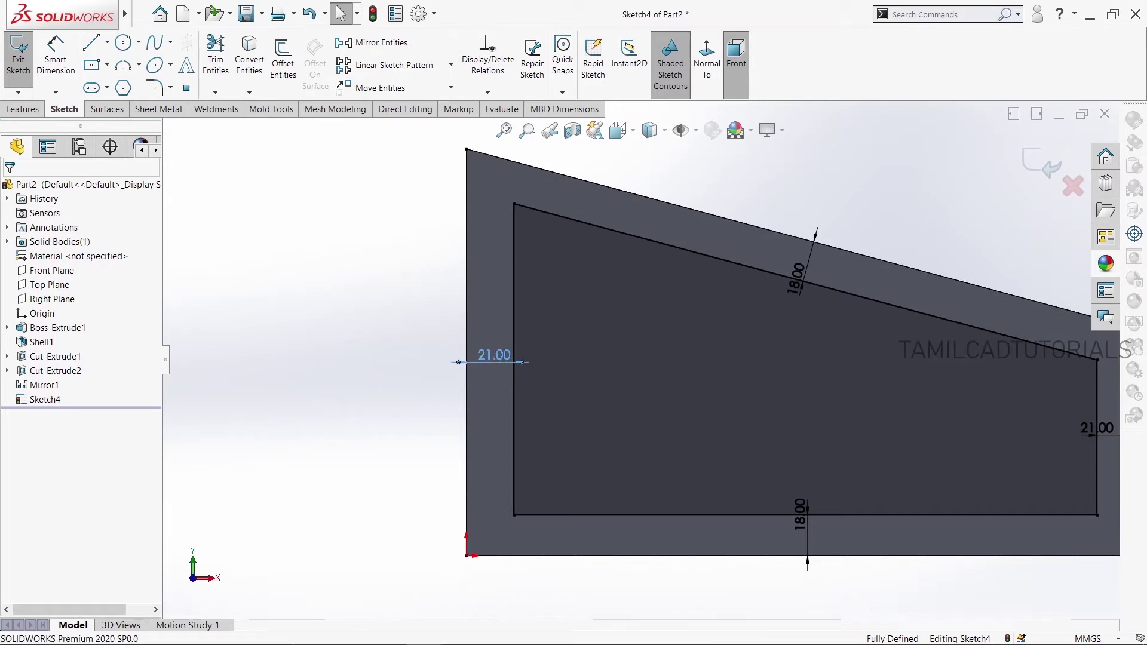
click(236, 352)
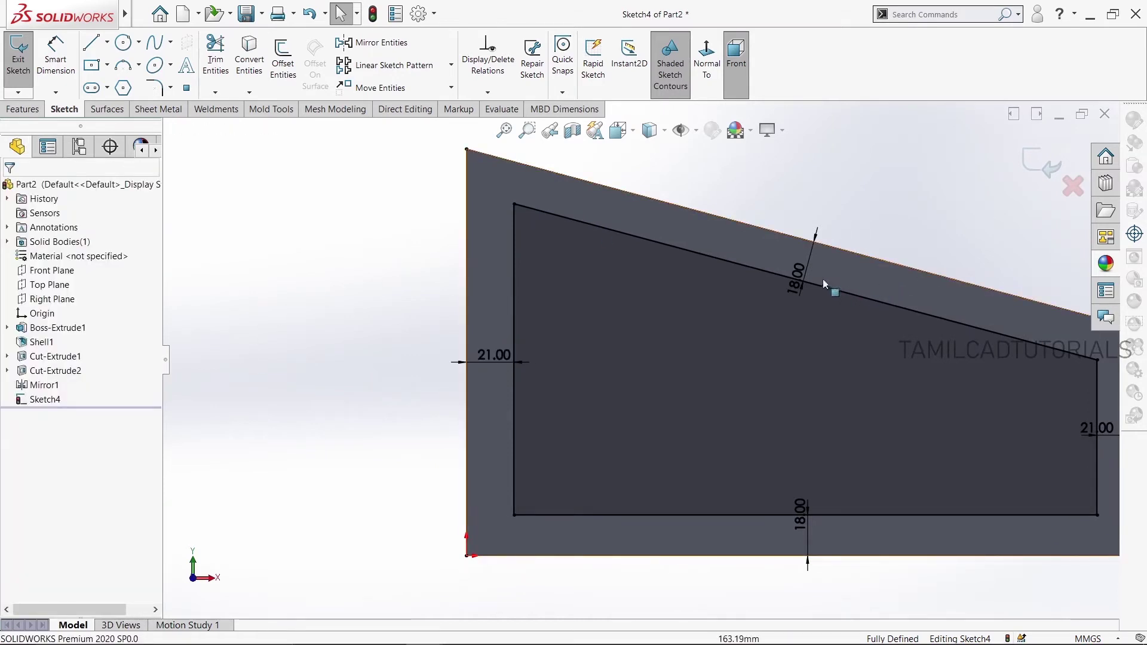
drag(802, 276, 805, 259)
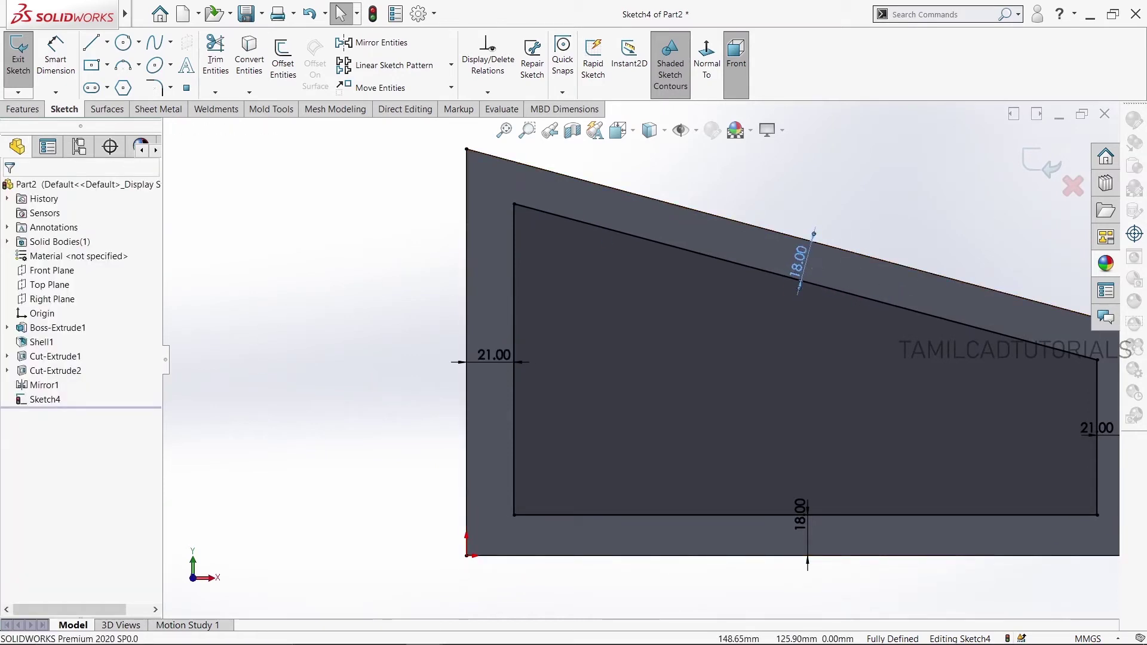
drag(801, 521, 806, 533)
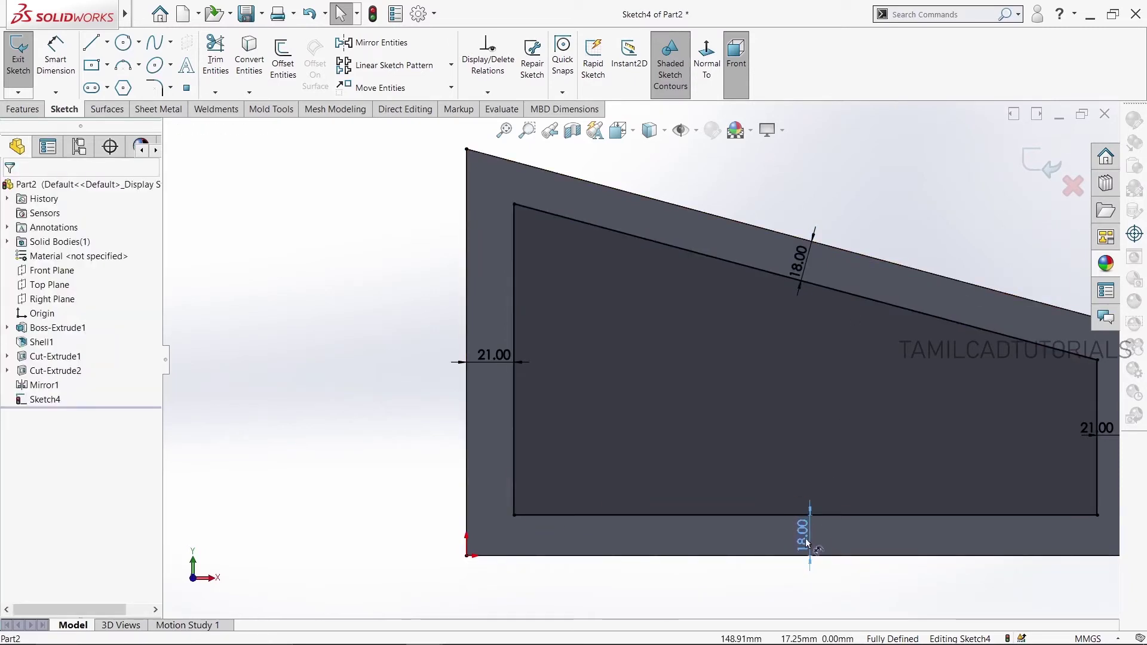
key(z)
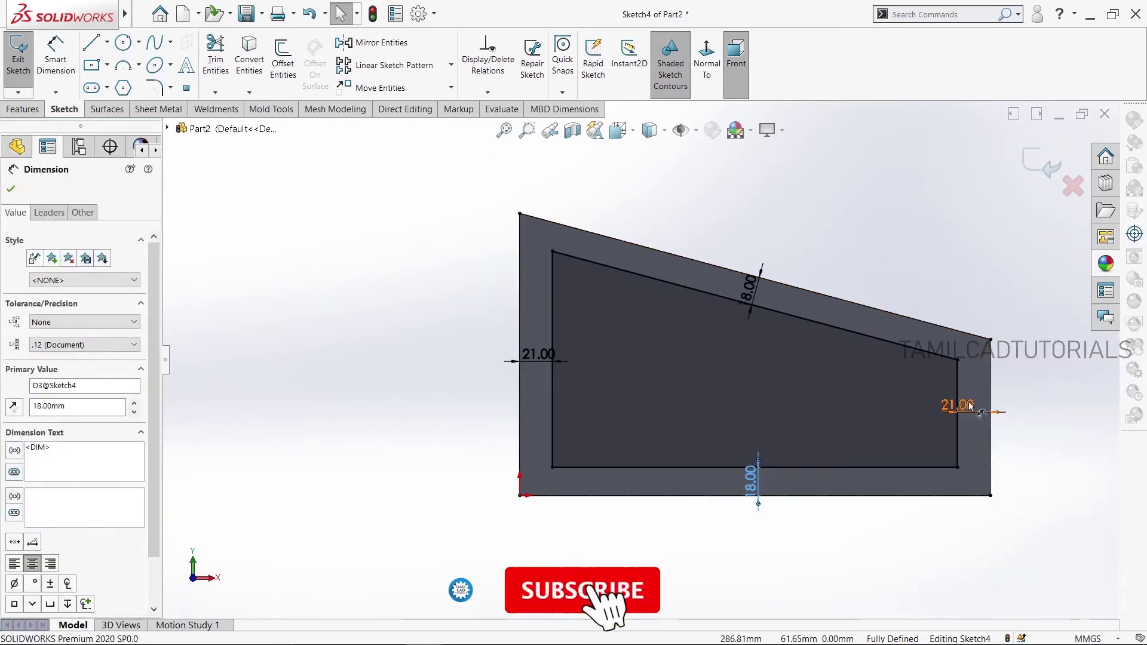
Adjust the right 21.00 dimension, then start a new Offset Entities
click(959, 406)
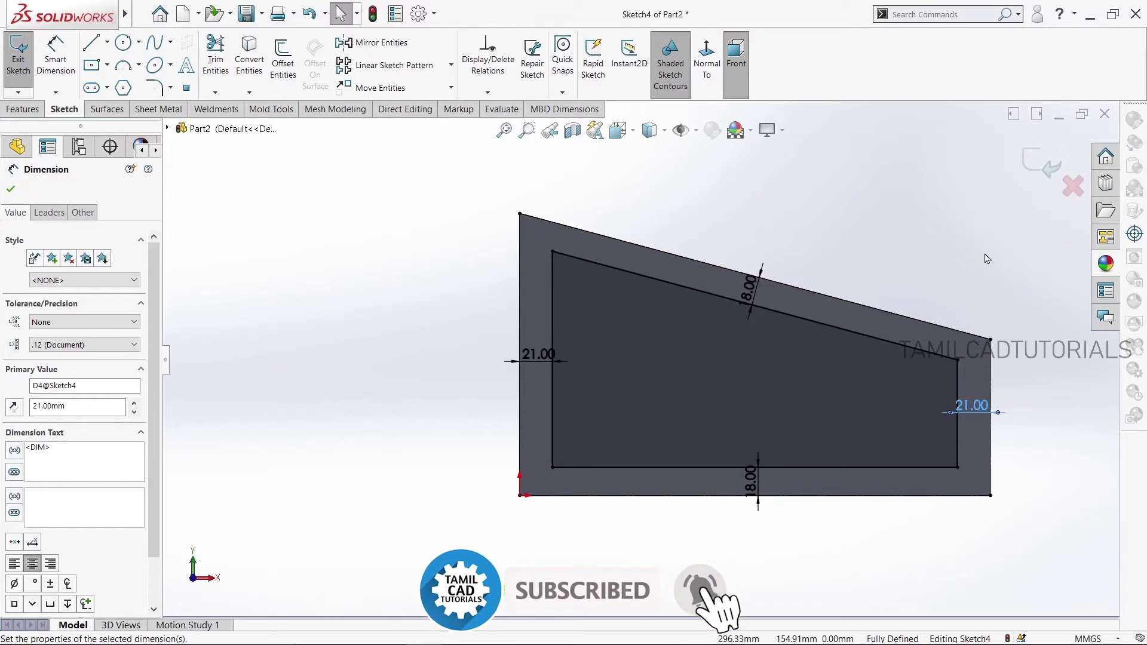
click(1000, 336)
scroll(1016, 374, down, 2)
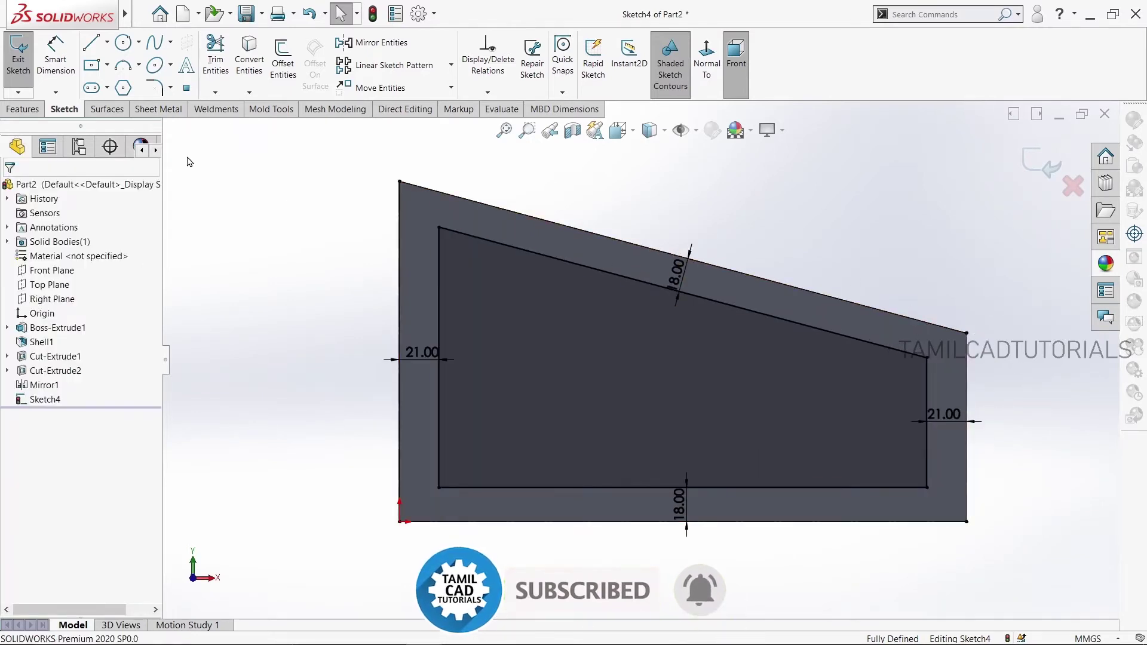
click(283, 60)
text(28)
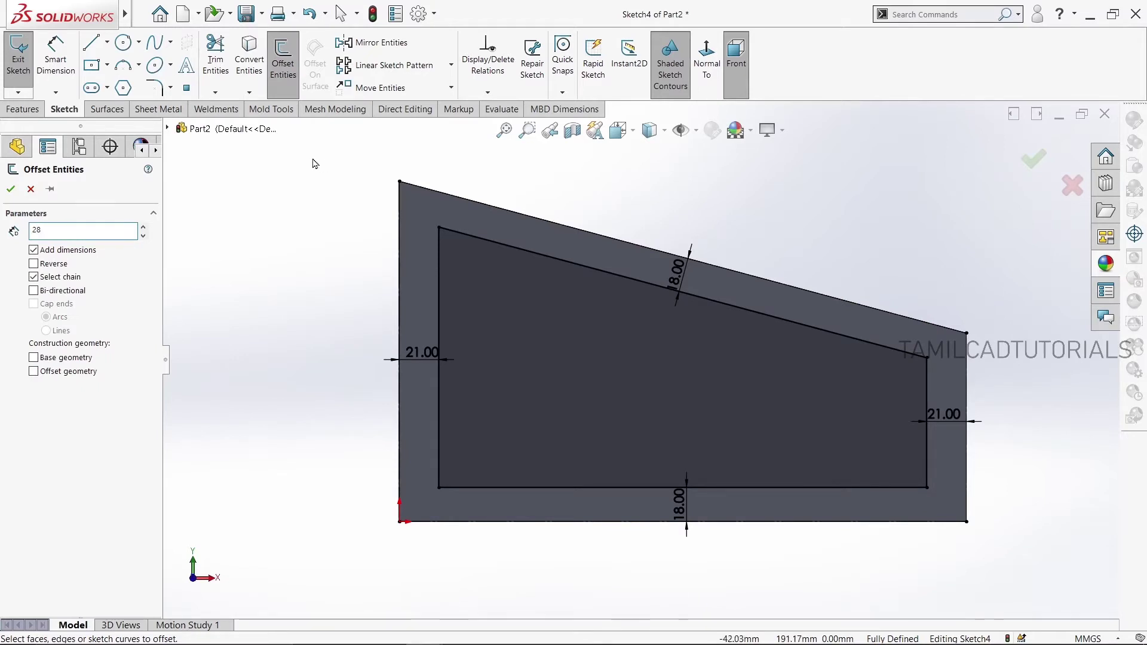
Offset the slanted top edge 28.00 inward with Reverse checked
key(Return)
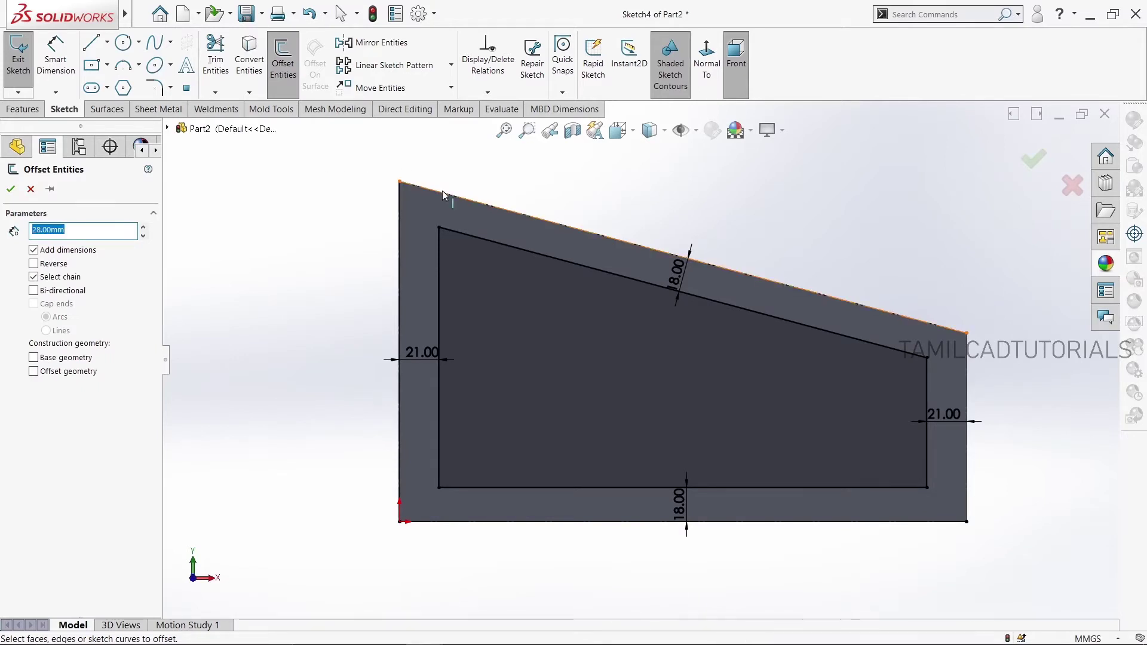
text(28)
click(443, 195)
click(37, 265)
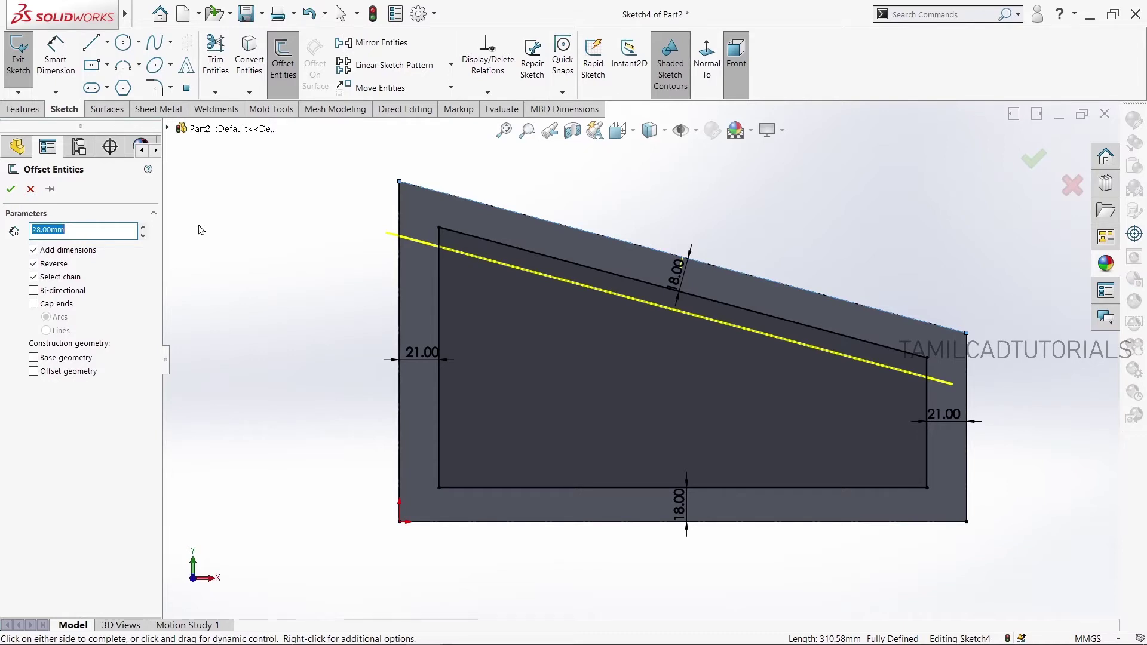
click(11, 190)
Offset the bottom edge 28.00 upward with Reverse checked
click(283, 63)
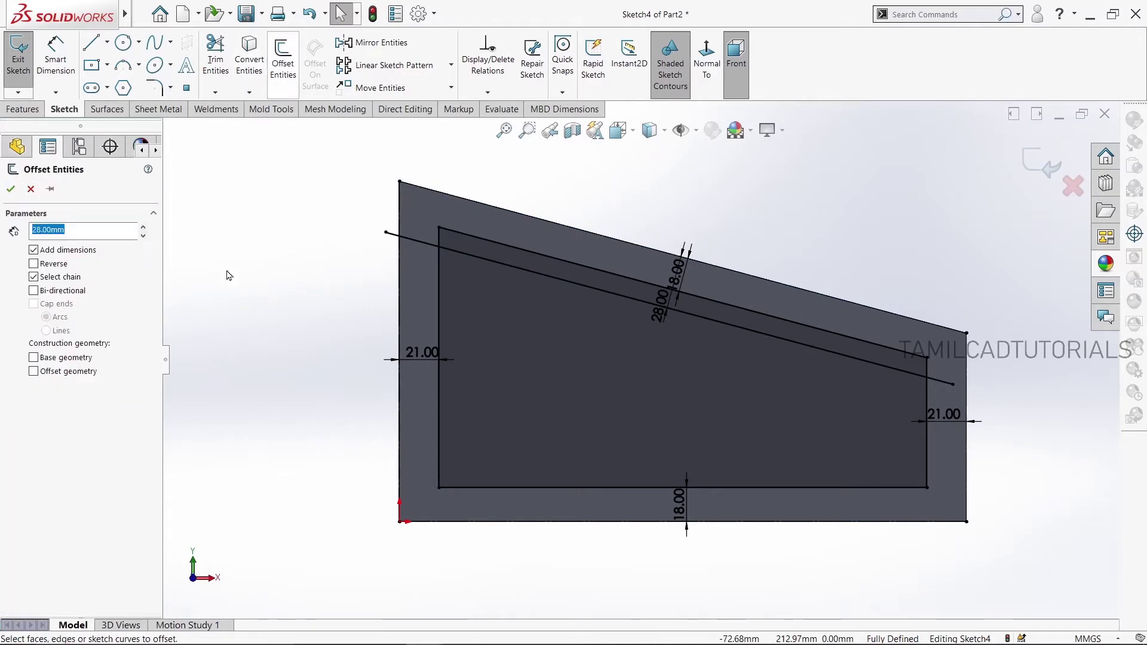
click(440, 521)
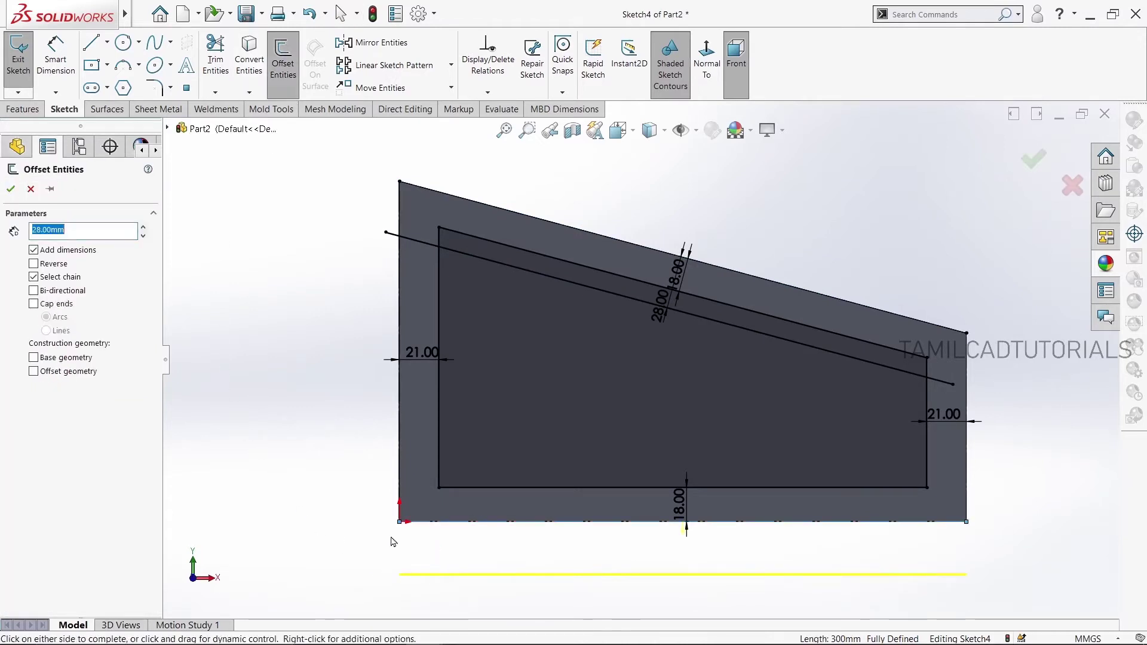
click(34, 264)
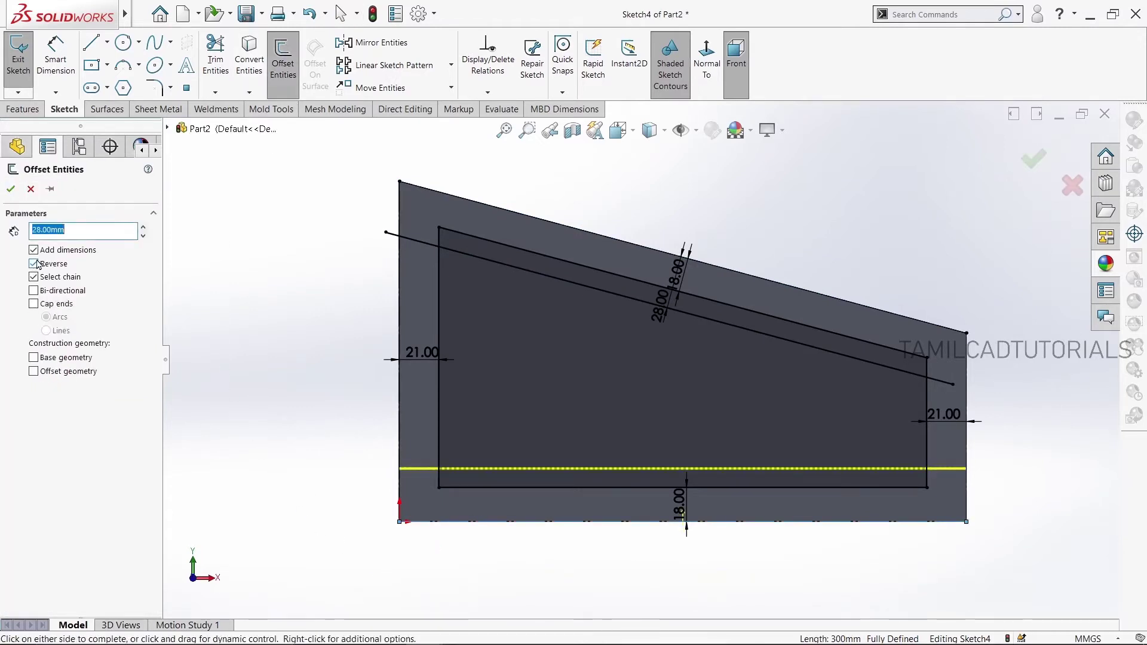
click(11, 190)
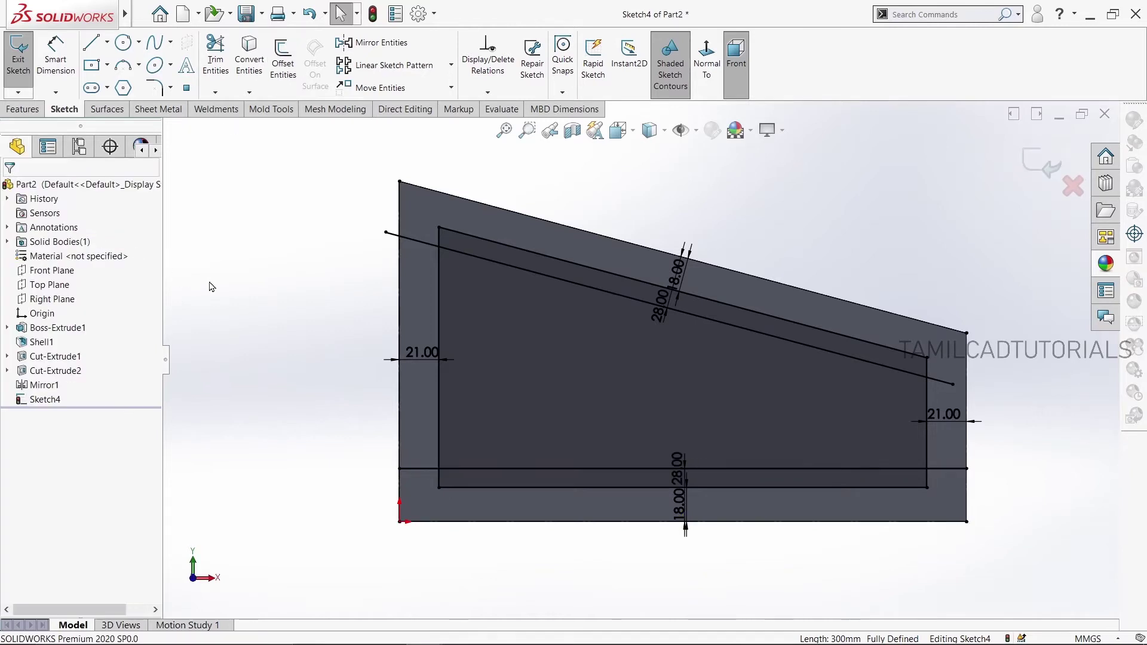
click(387, 233)
Convert both 28.00 offset lines to construction geometry
click(323, 261)
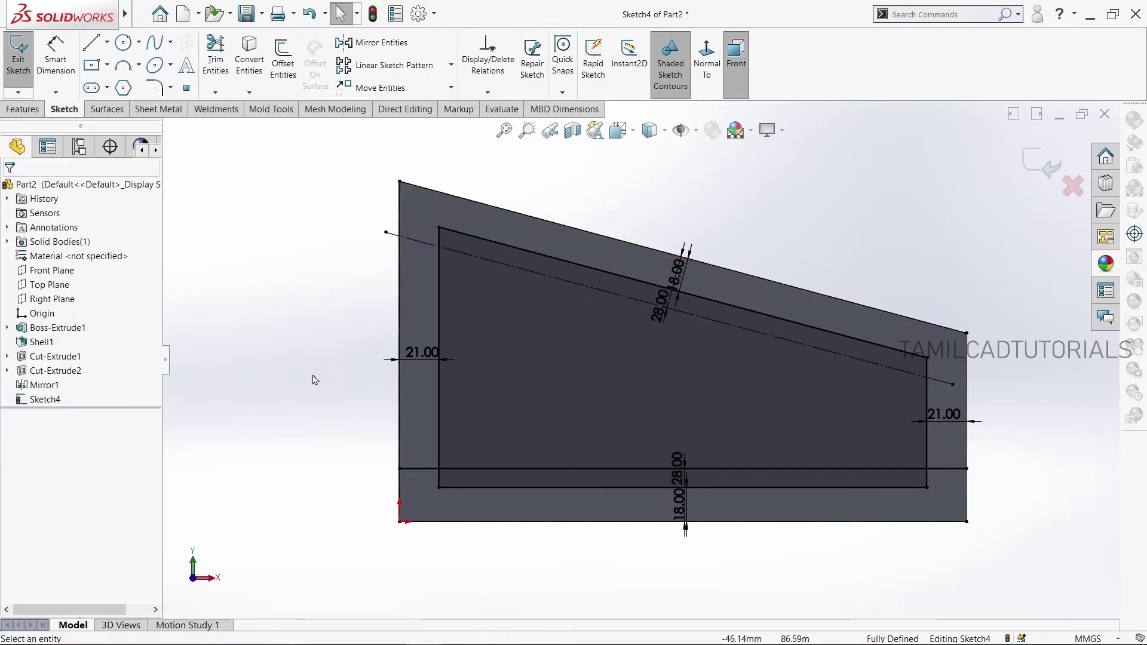
click(514, 469)
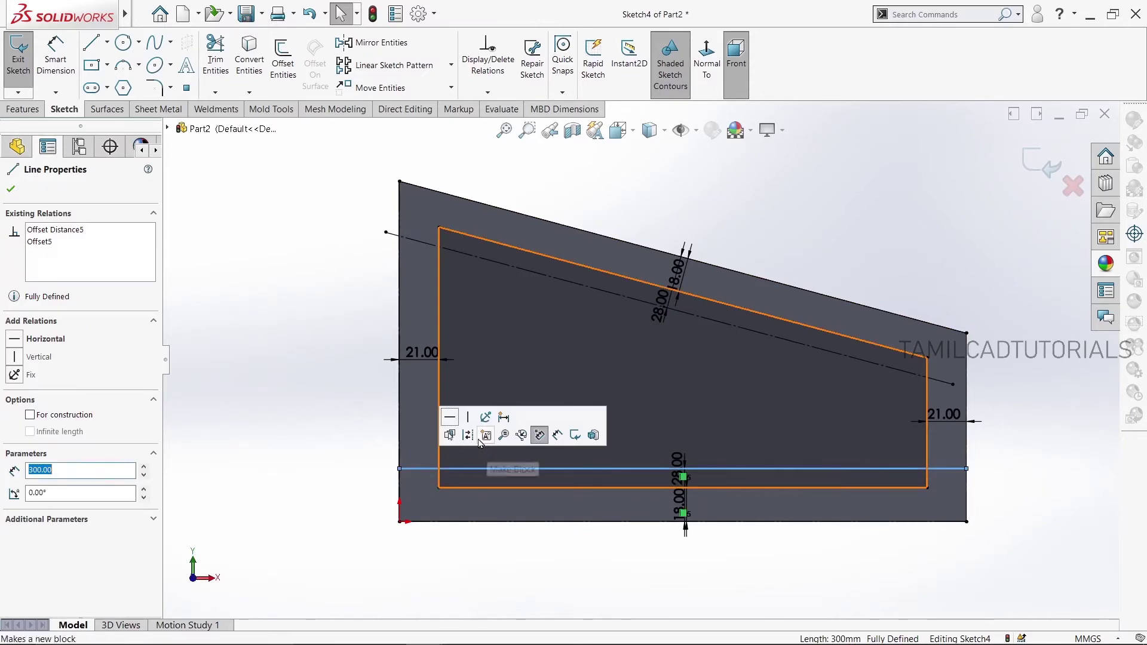
click(304, 319)
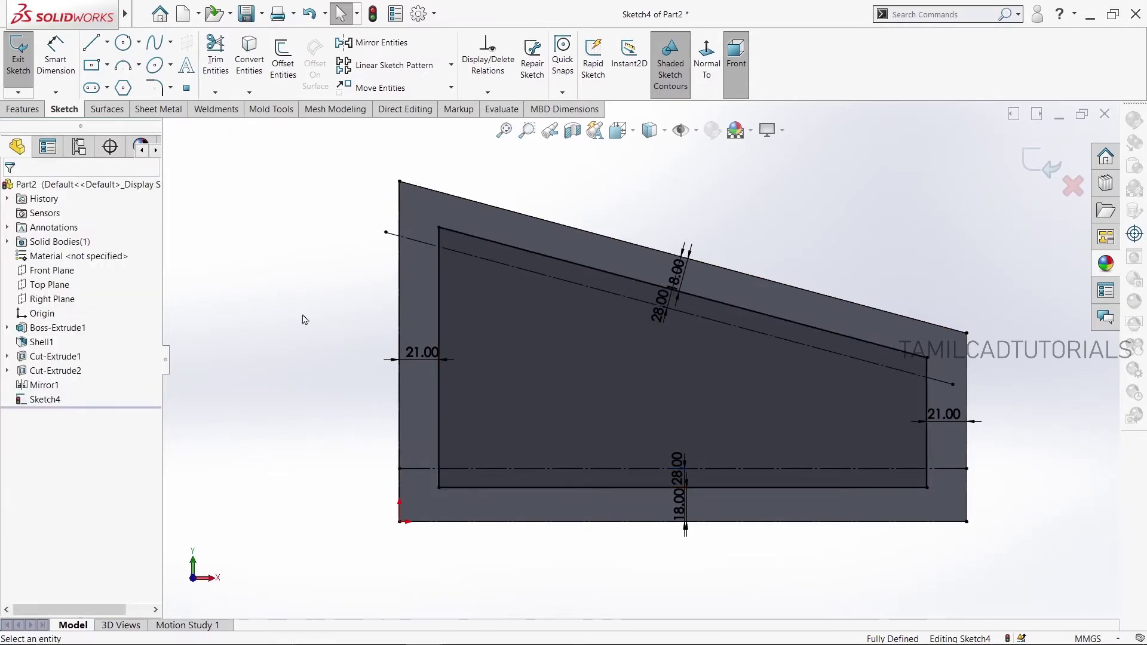
Power-trim the construction lines' overhangs so they end at the inner profile's sides
click(215, 70)
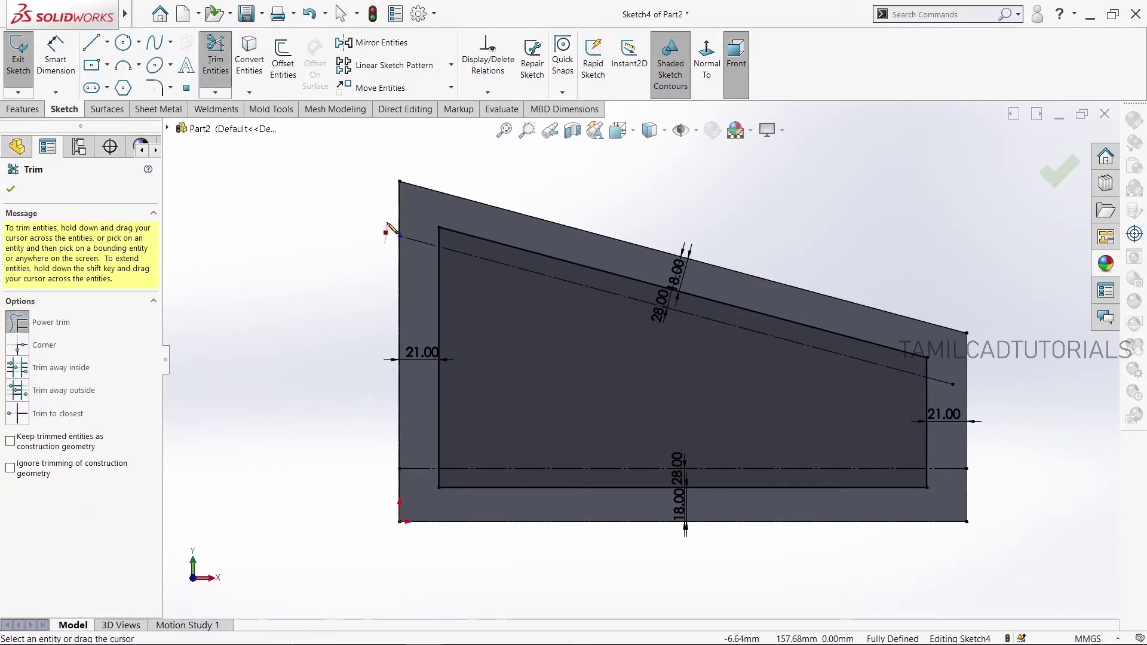
drag(419, 263, 426, 244)
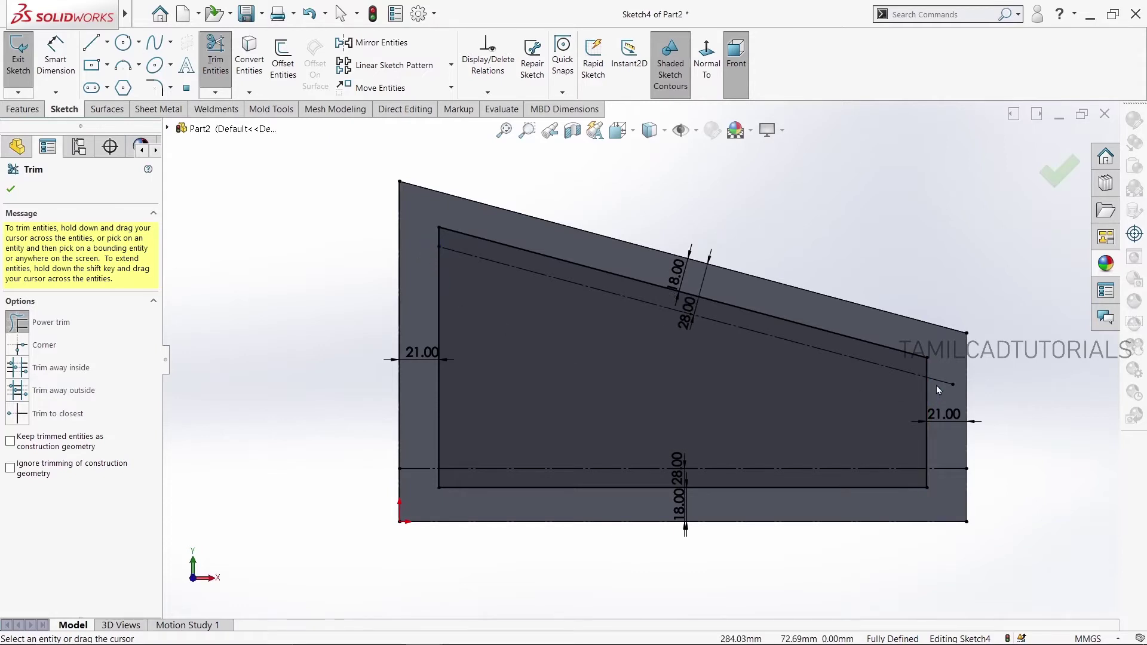
drag(944, 384, 947, 444)
drag(954, 486, 933, 494)
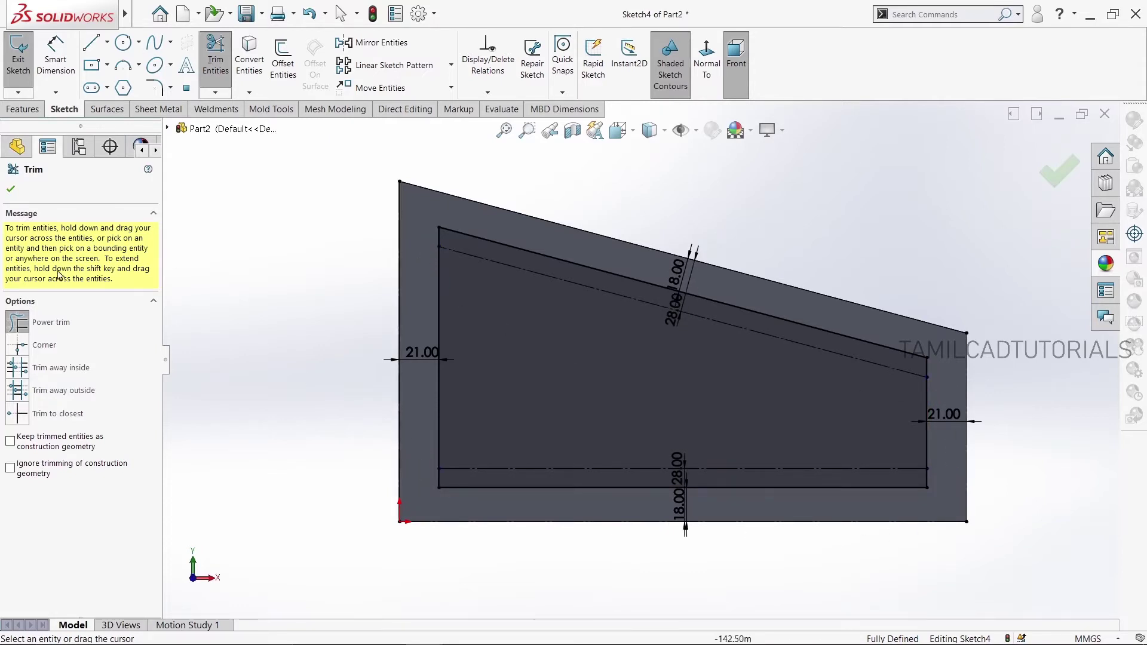
click(10, 190)
scroll(603, 329, up, 2)
scroll(830, 332, down, 1)
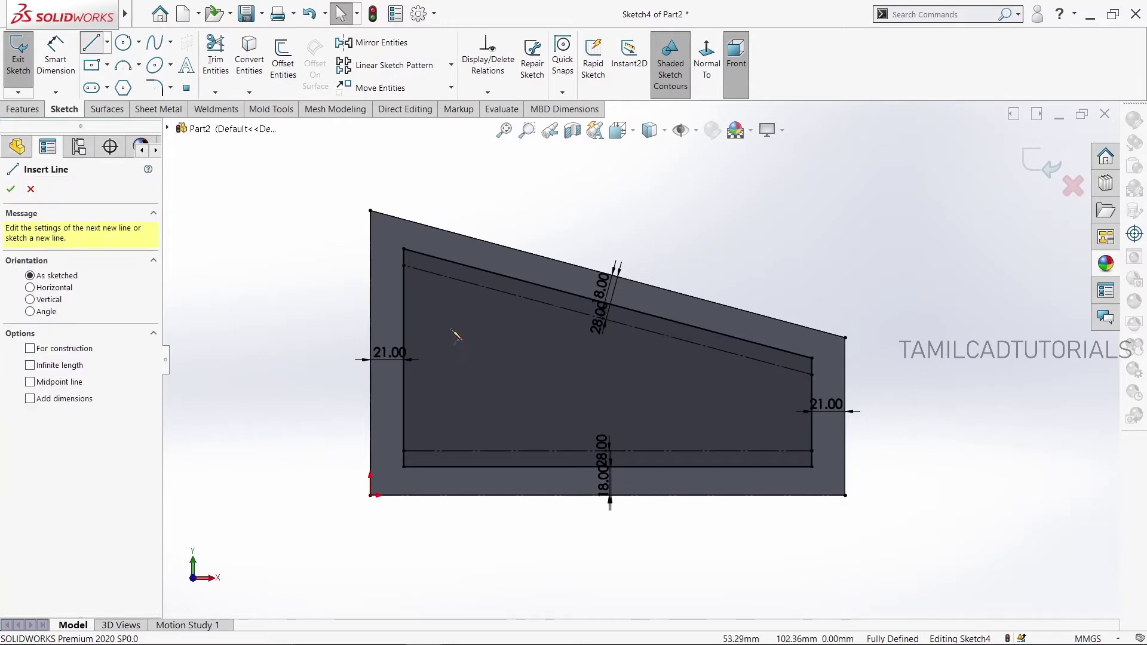
Draw two parallel vertical lines near the left side of the inner profile
click(419, 285)
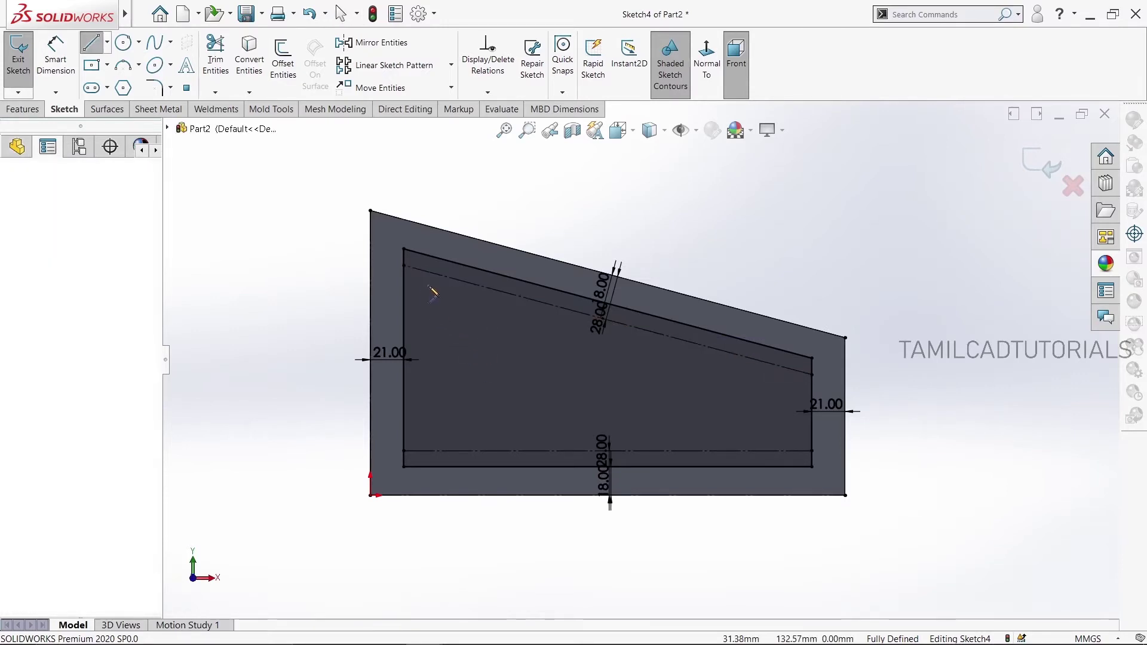
click(420, 431)
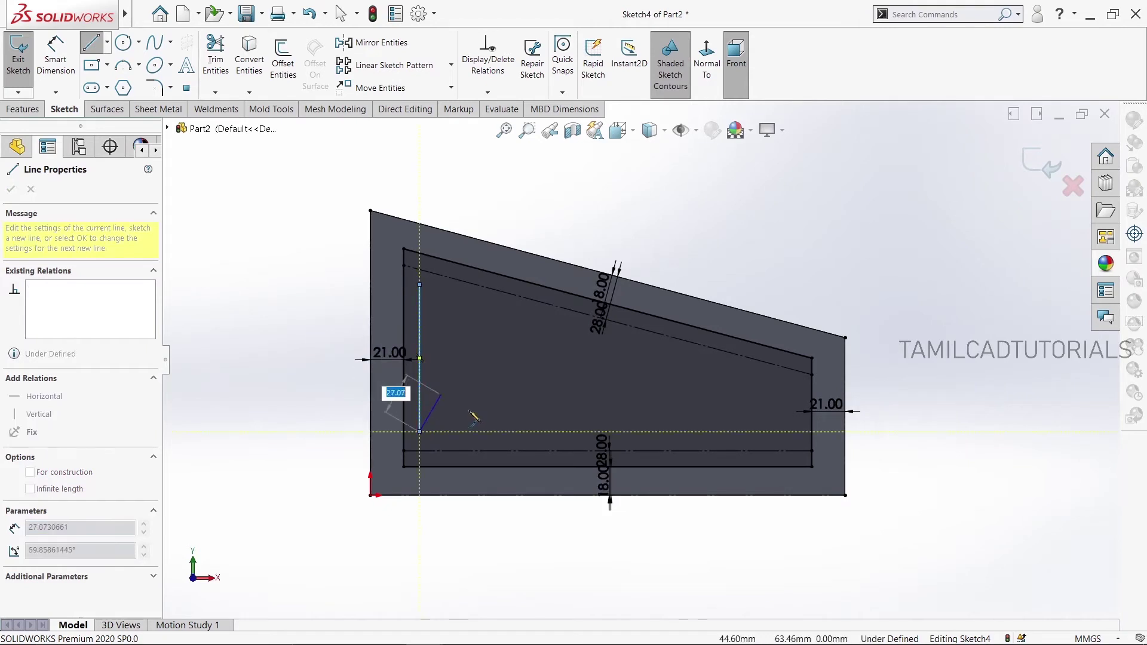
key(Escape)
key(Escape)
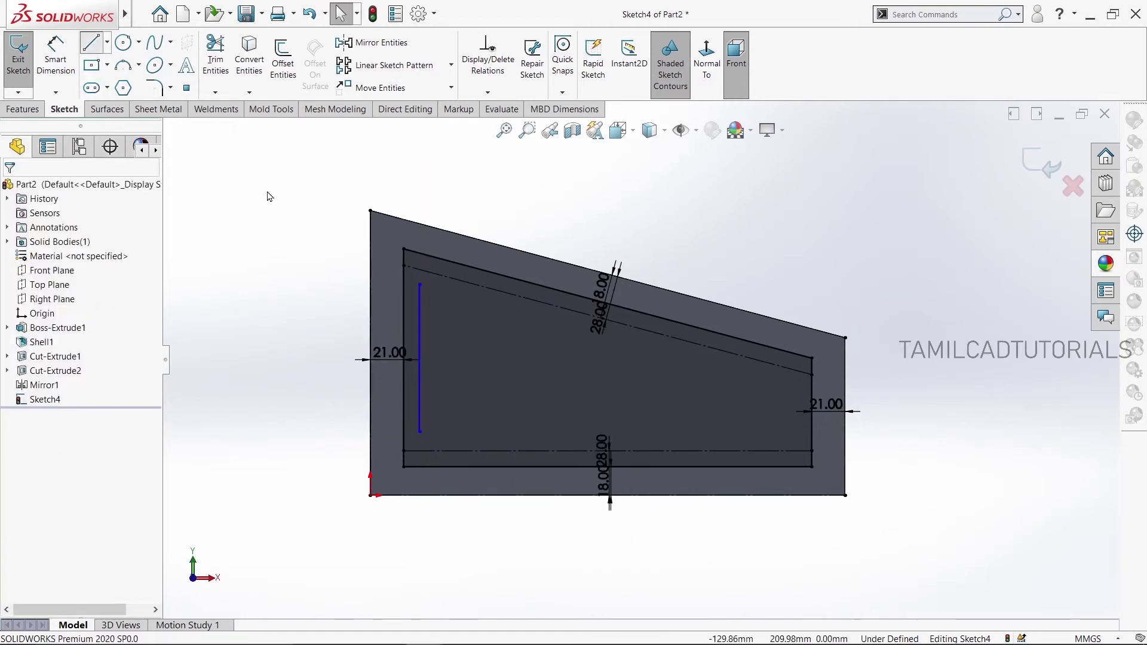
key(l)
click(444, 286)
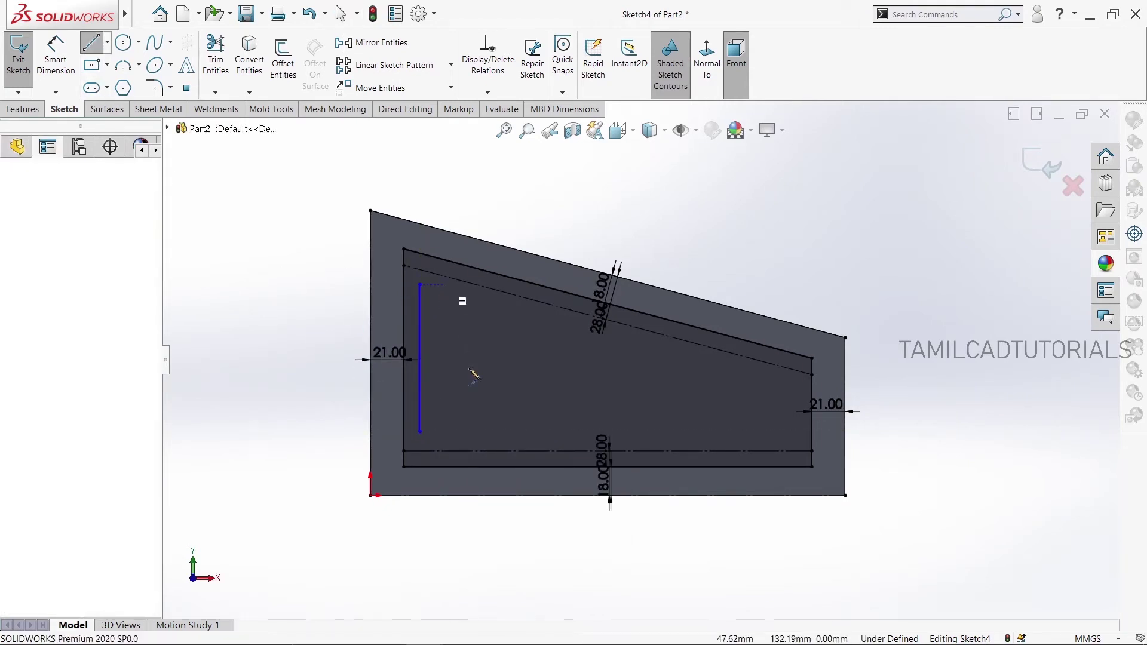
click(447, 432)
right_click(275, 222)
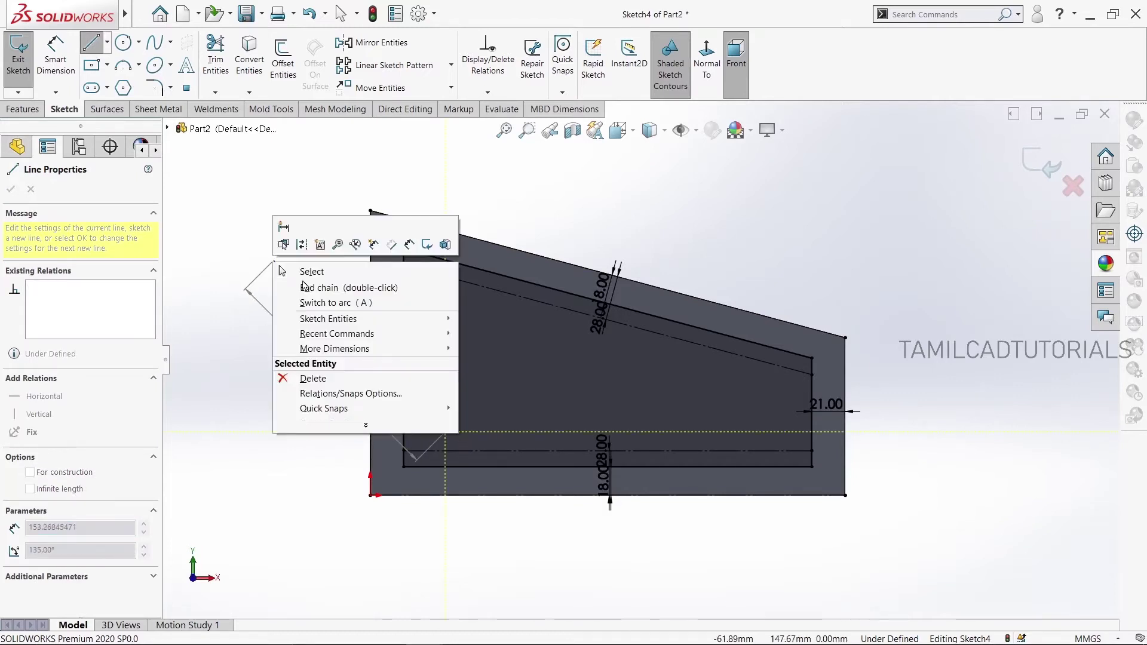
click(312, 267)
key(Escape)
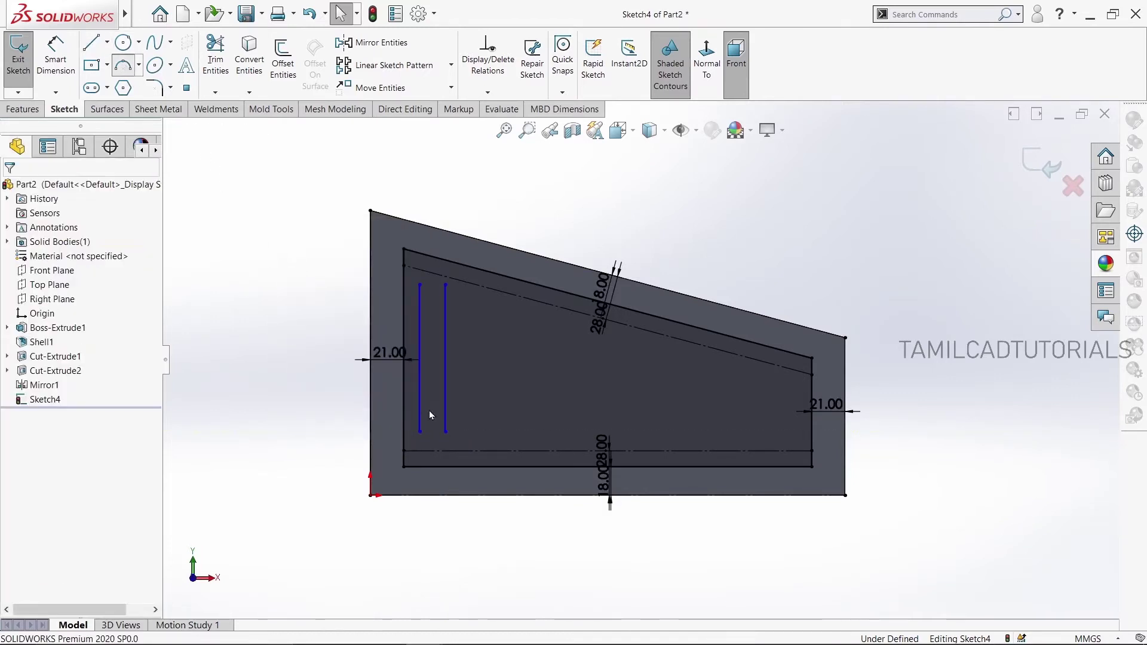
Close the slot top and bottom with two 3-point arcs
right_drag(430, 414, 435, 451)
scroll(435, 451, up, 3)
click(502, 402)
click(568, 402)
click(535, 418)
scroll(545, 384, down, 3)
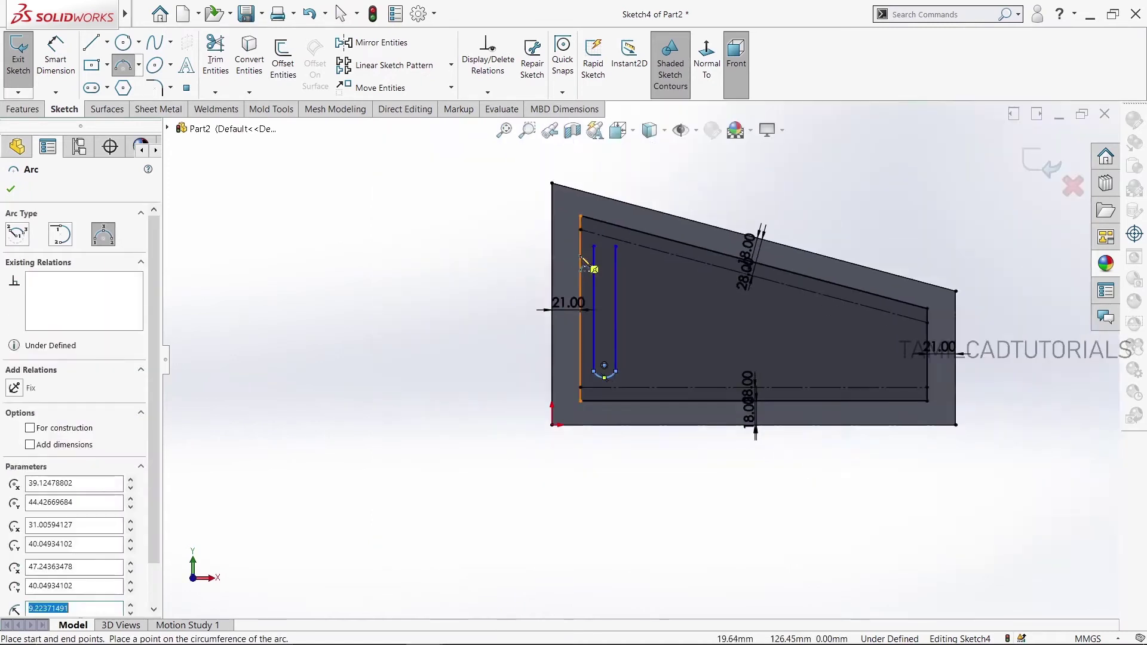
click(593, 269)
scroll(593, 269, up, 3)
click(683, 277)
click(657, 256)
key(Escape)
scroll(609, 365, down, 2)
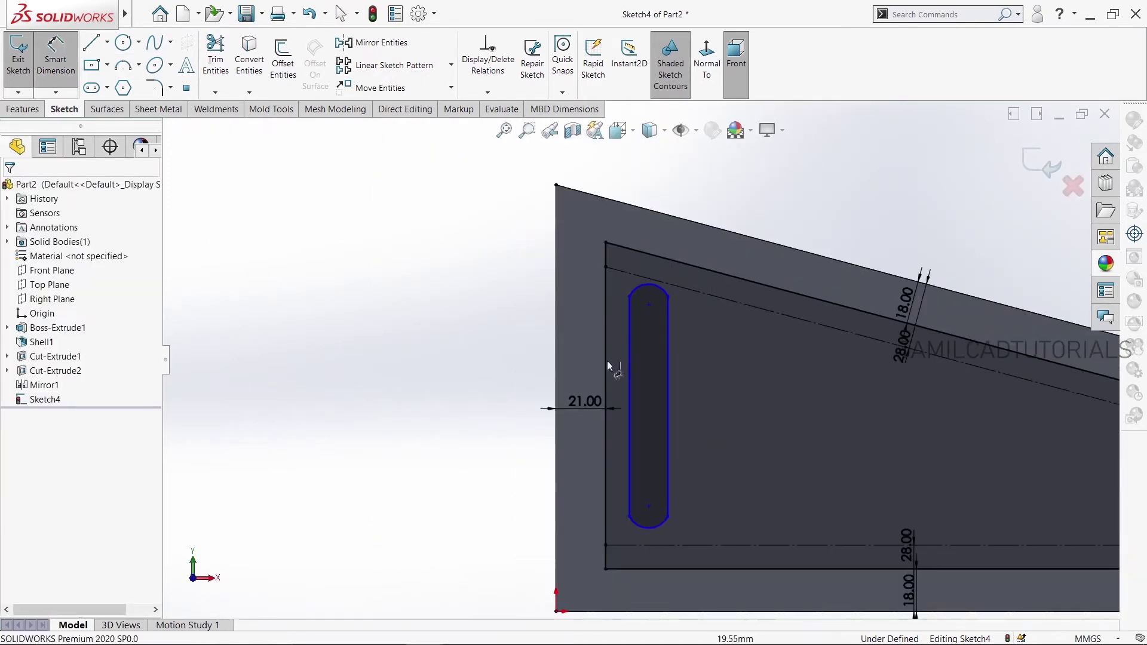
Dimension the slot width to 19.80
click(629, 364)
click(668, 352)
click(649, 156)
text(19.8)
key(Return)
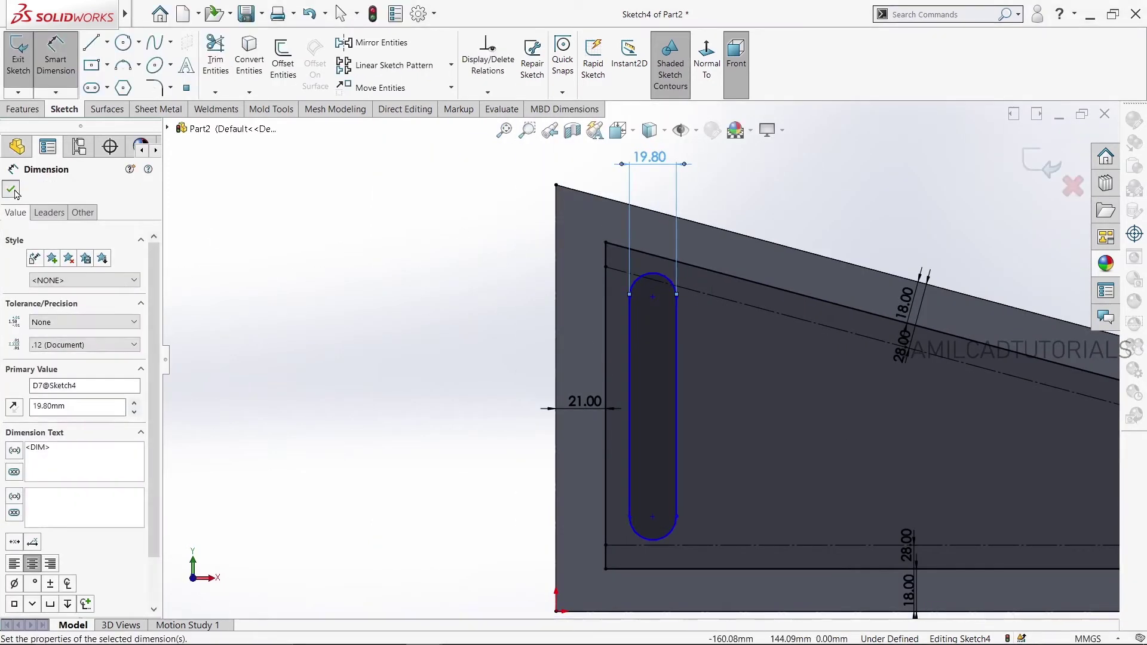
click(14, 193)
Make the top and bottom slot arcs tangent to the construction lines
click(633, 281)
click(14, 399)
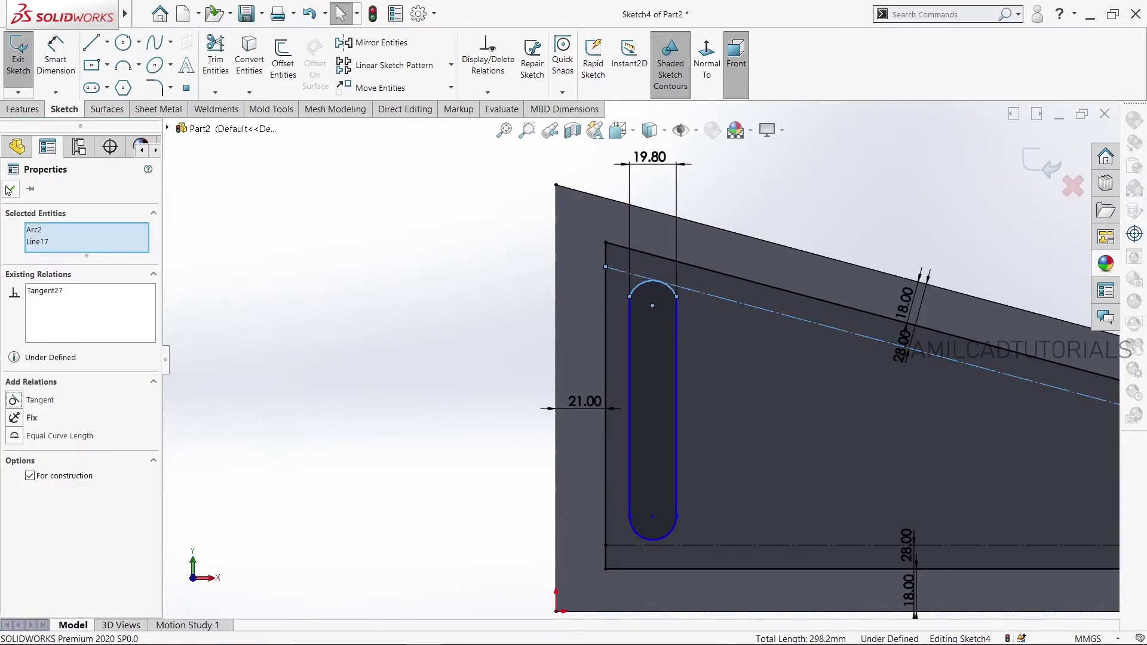
click(11, 189)
click(653, 535)
ctrl+click(693, 545)
click(14, 399)
key(Escape)
Inspect the slot's arc endpoints by selecting and clearing them
scroll(643, 366, down, 2)
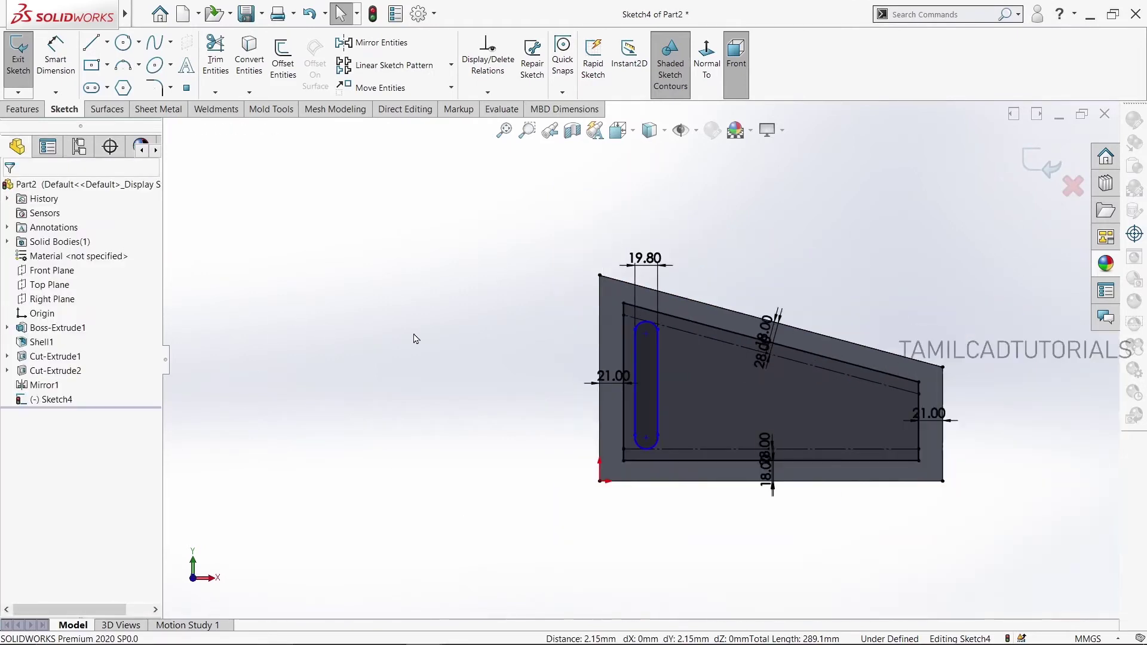
scroll(638, 329, down, 5)
click(644, 267)
click(351, 264)
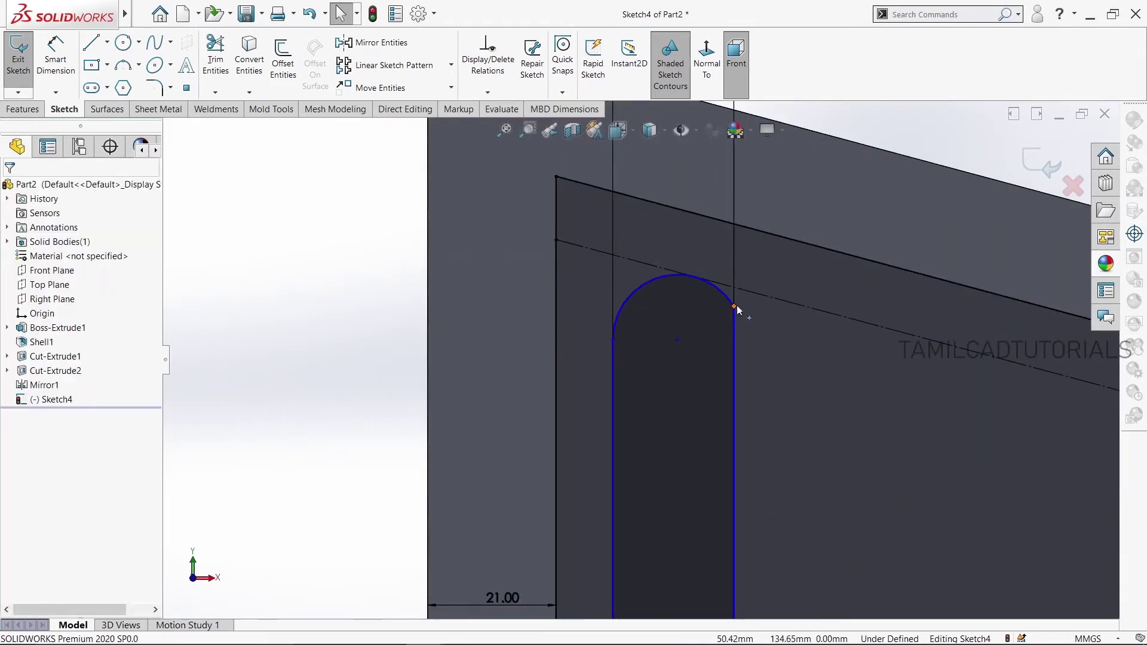
click(733, 307)
key(Escape)
scroll(667, 487, up, 5)
scroll(701, 372, down, 5)
click(693, 340)
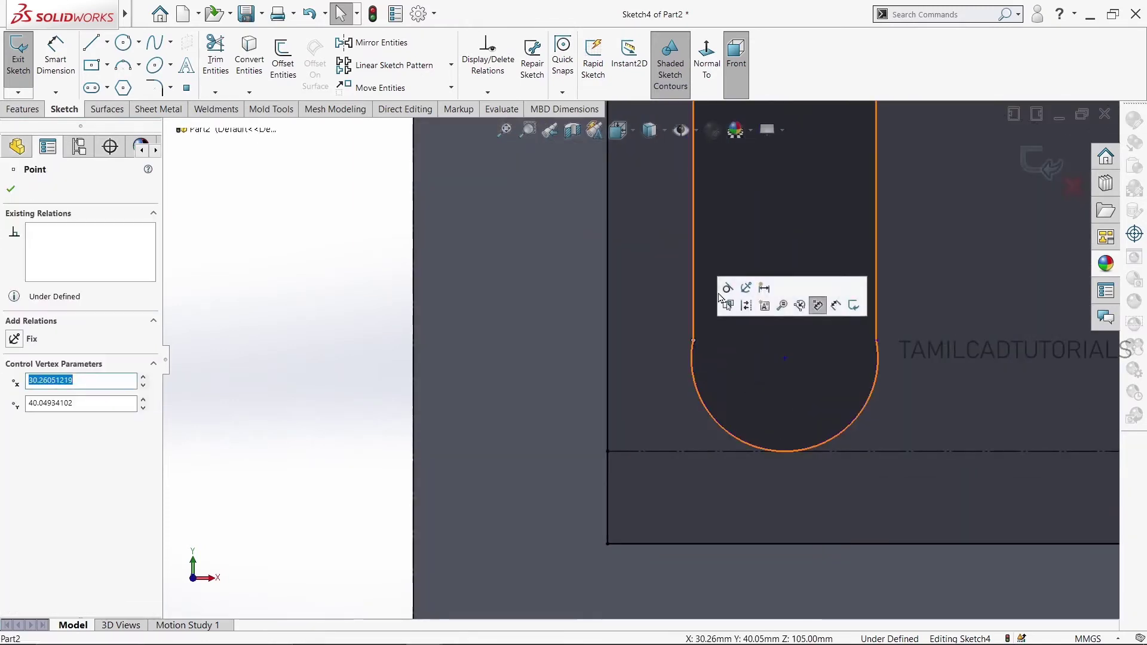
key(Escape)
scroll(842, 338, up, 1)
click(902, 297)
click(351, 371)
scroll(882, 452, up, 4)
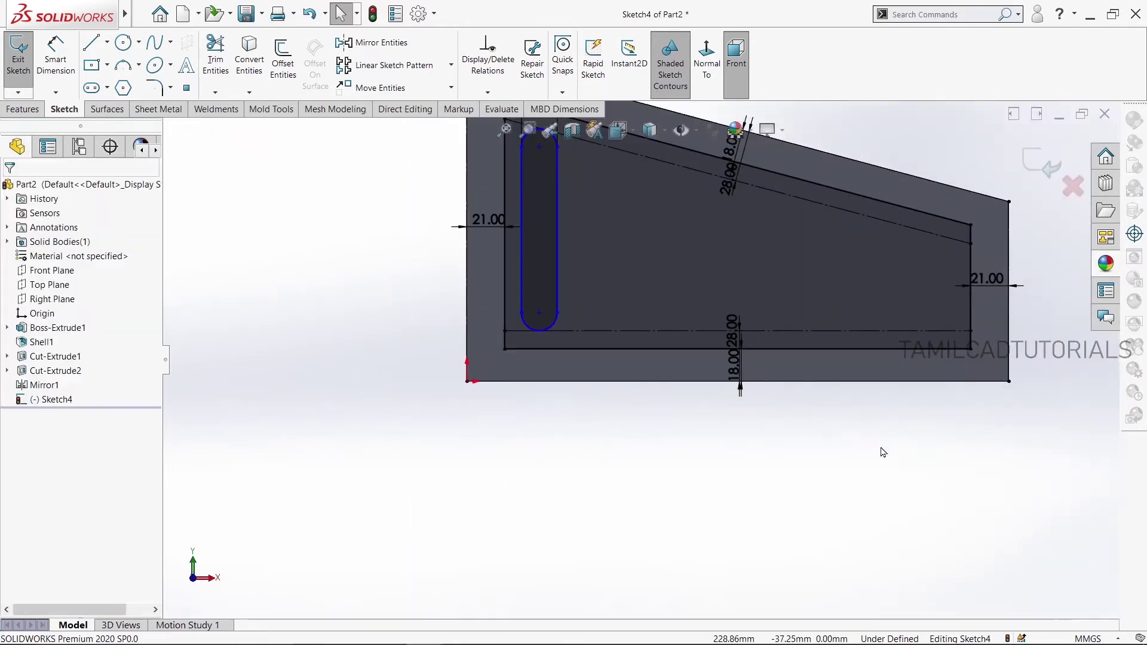
Dimension the slot's left side 30.00 from the part's left edge
click(56, 60)
click(539, 328)
click(286, 322)
click(663, 368)
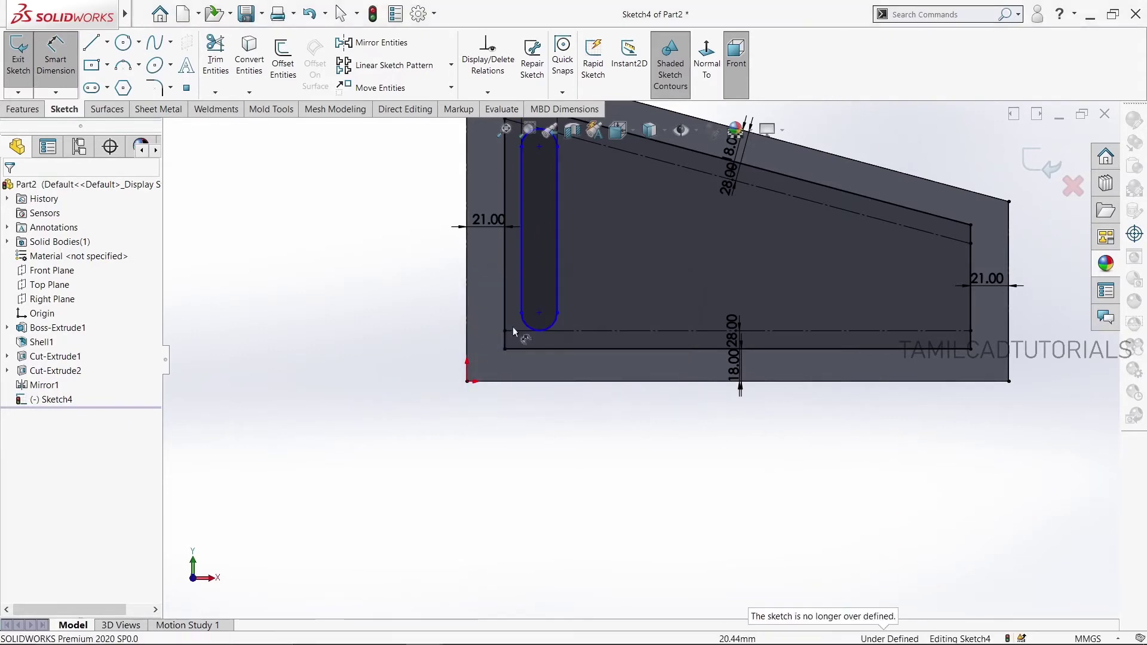
click(539, 329)
click(379, 394)
click(663, 367)
scroll(586, 269, up, 2)
scroll(585, 256, down, 5)
click(614, 263)
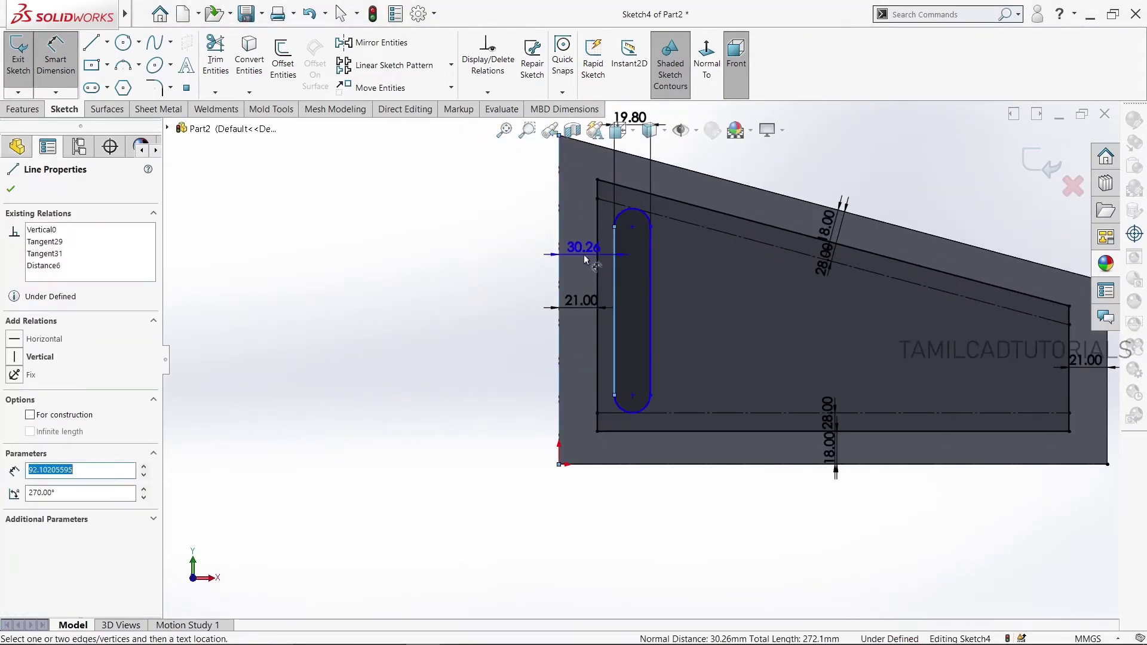
click(585, 231)
text(30)
key(Return)
Draw two parallel vertical lines near the right side of the profile
key(Escape)
scroll(798, 292, up, 2)
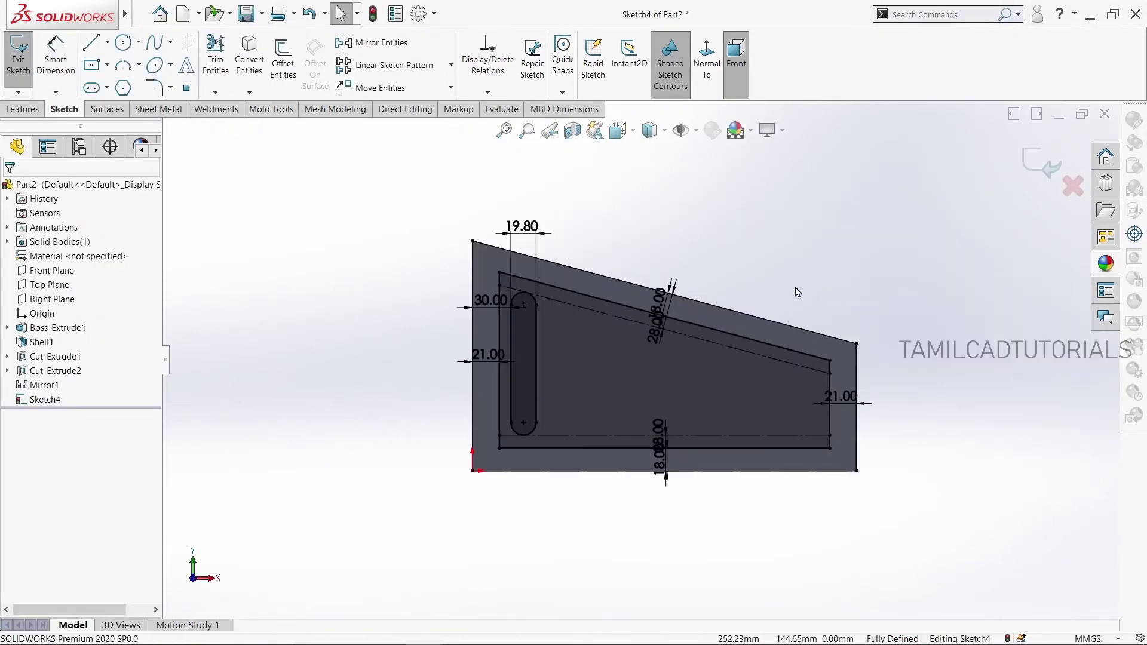
click(95, 47)
scroll(843, 391, down, 5)
click(754, 352)
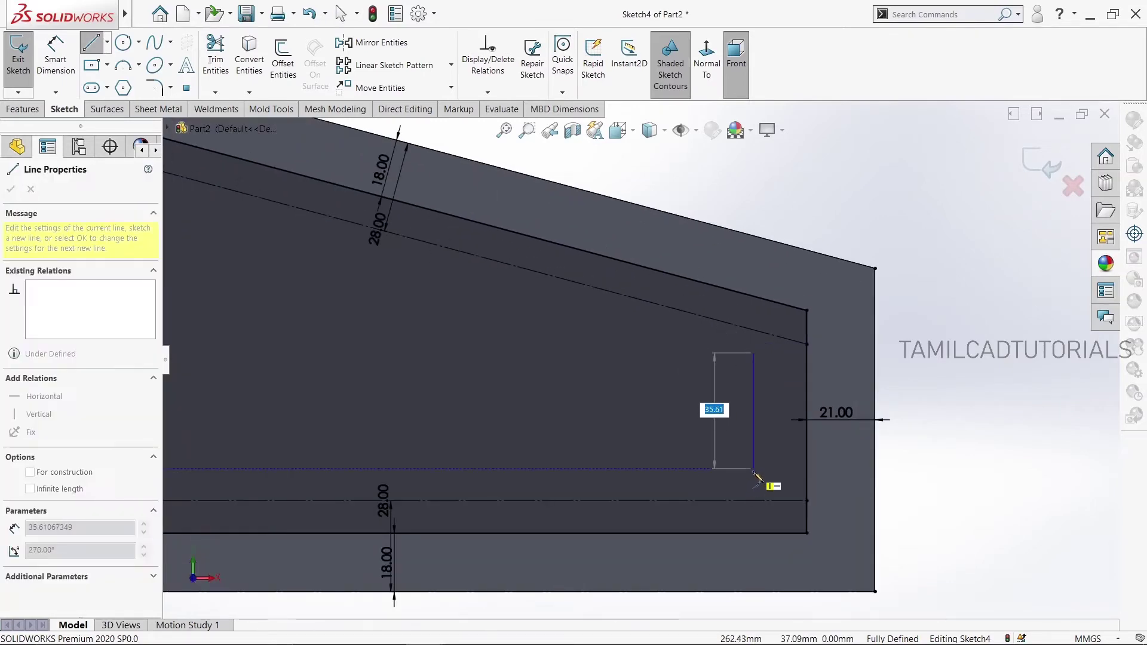
double_click(754, 468)
click(701, 353)
double_click(701, 469)
Close the second slot's ends with two 3-point arcs
click(123, 64)
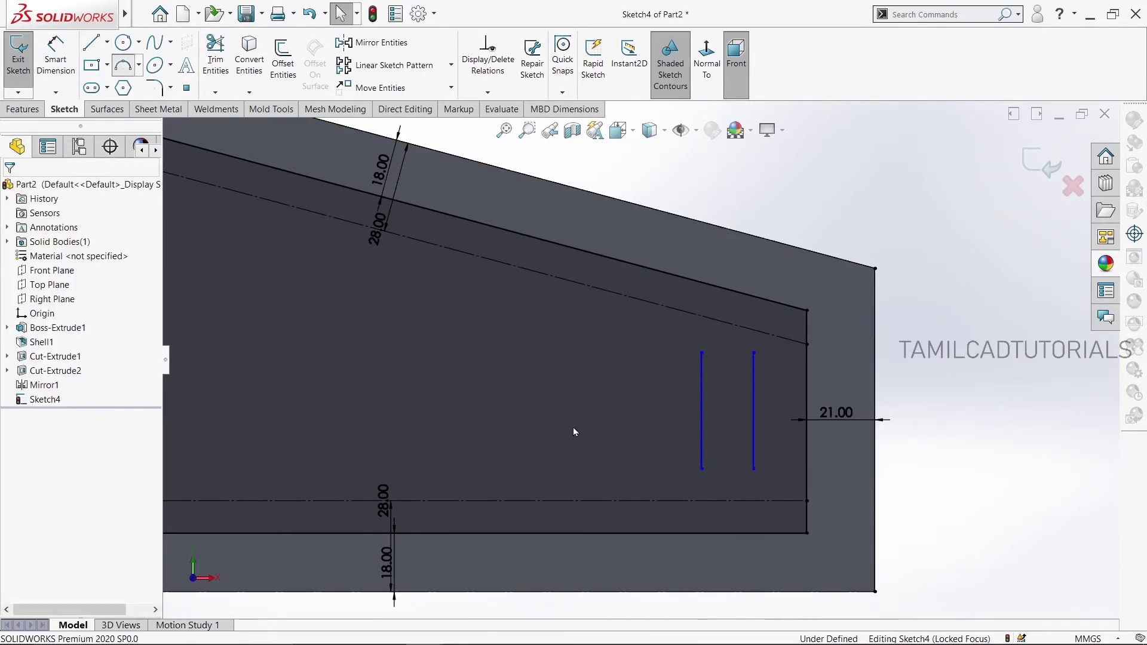
click(701, 468)
click(753, 468)
click(727, 486)
click(701, 353)
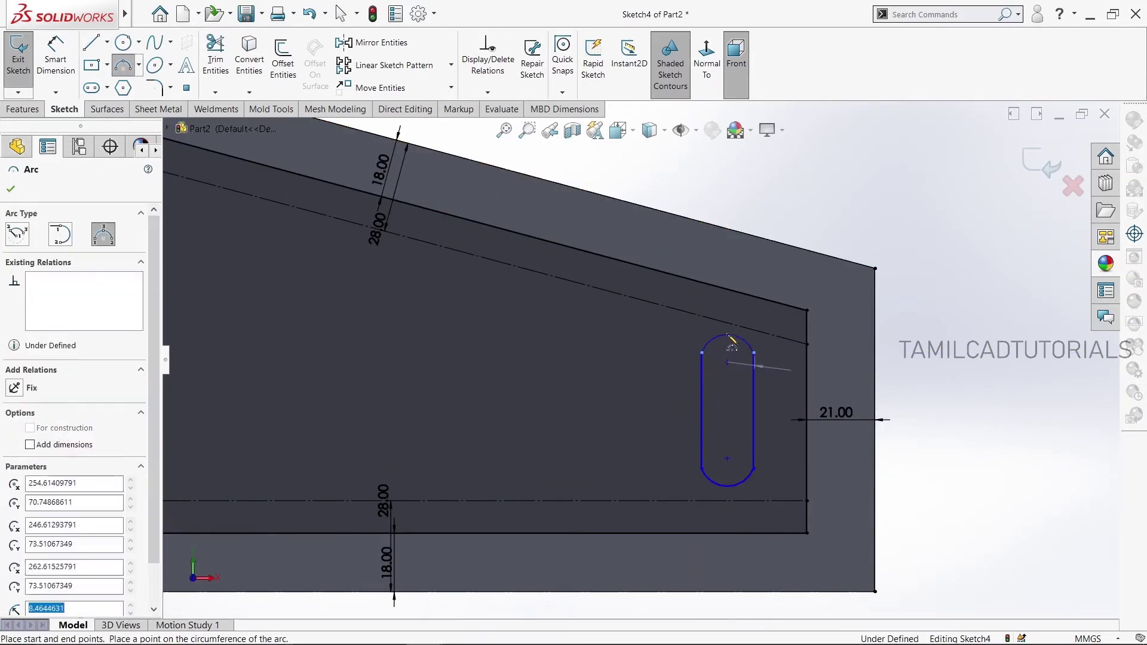
key(Escape)
scroll(629, 352, up, 2)
Dimension the second slot's width to 19.80
click(702, 454)
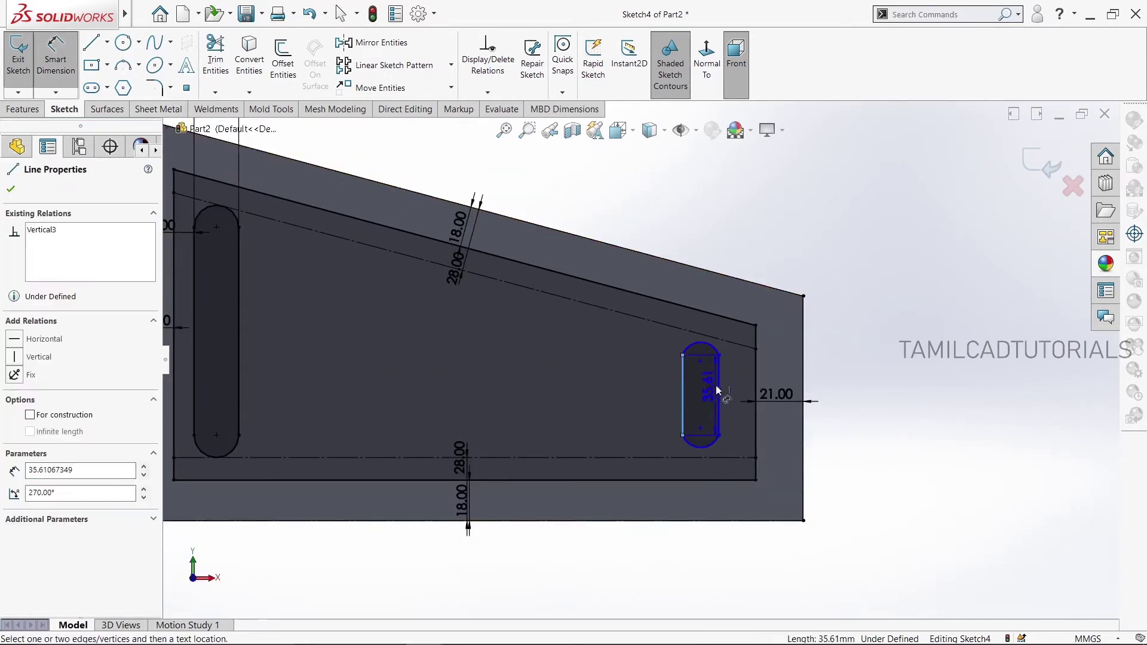
click(700, 344)
click(690, 220)
right_click(804, 248)
click(843, 286)
scroll(714, 280, up, 3)
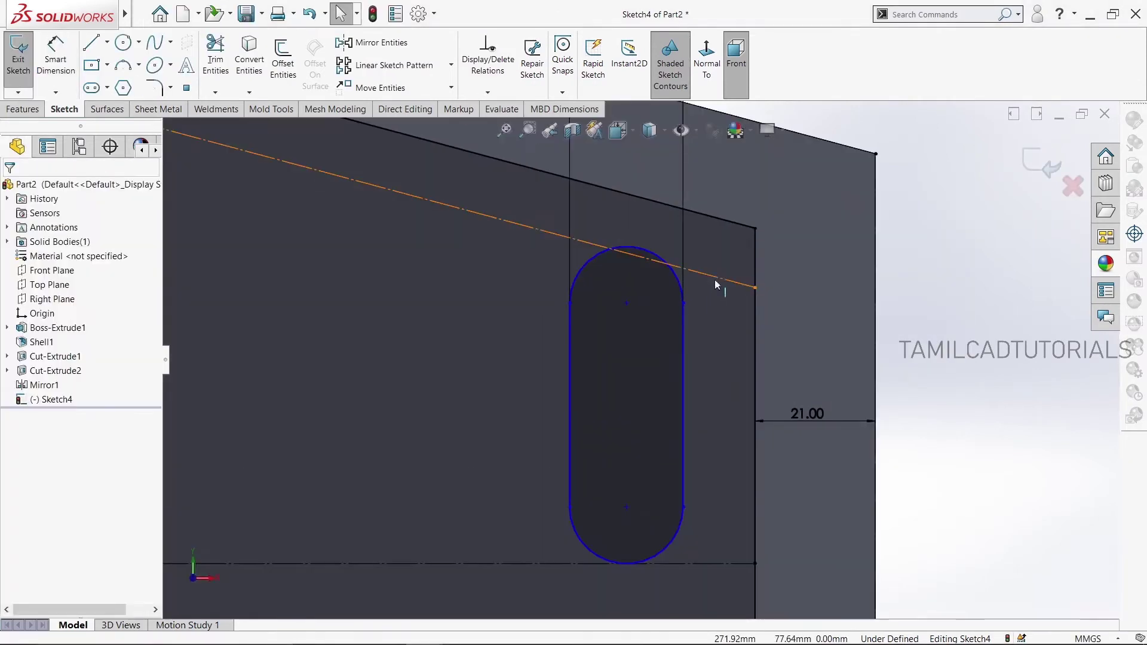
Check the second slot's bottom arc and endpoints against the construction lines
click(657, 568)
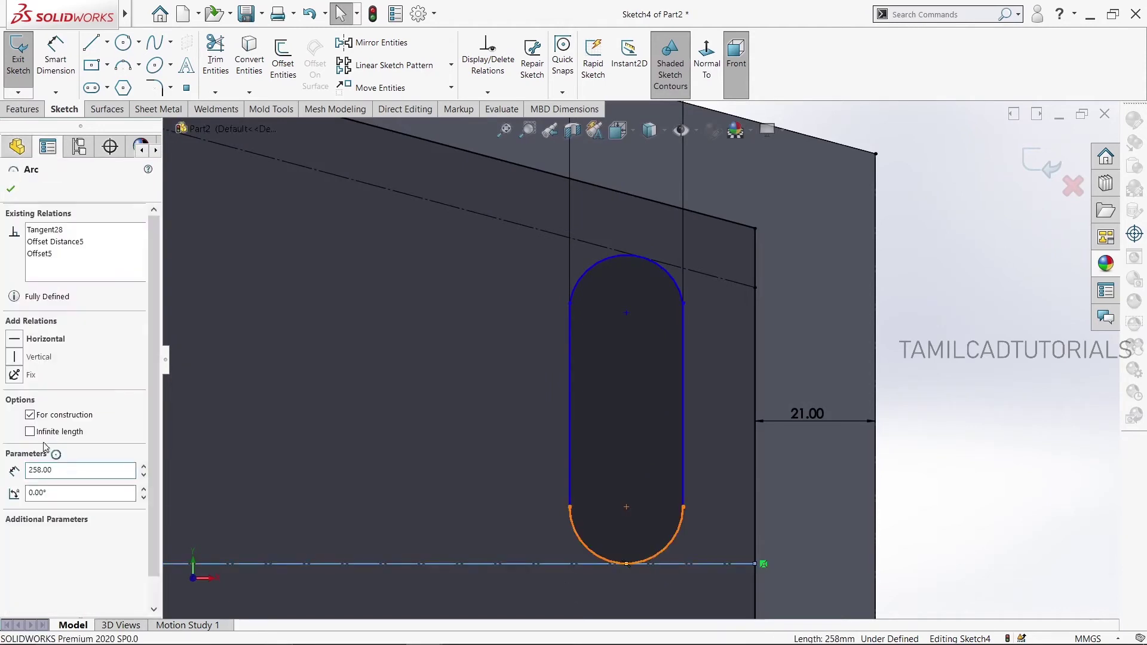
key(Escape)
scroll(639, 359, down, 2)
scroll(588, 335, up, 3)
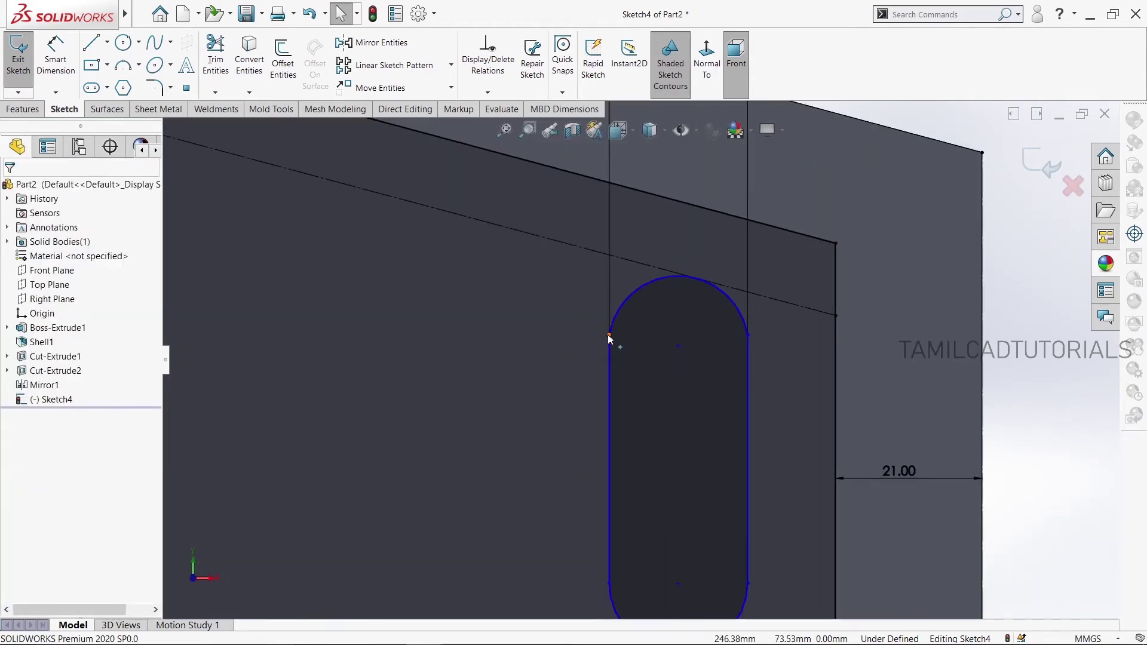
click(609, 344)
key(Escape)
click(747, 345)
key(Escape)
scroll(696, 425, up, 2)
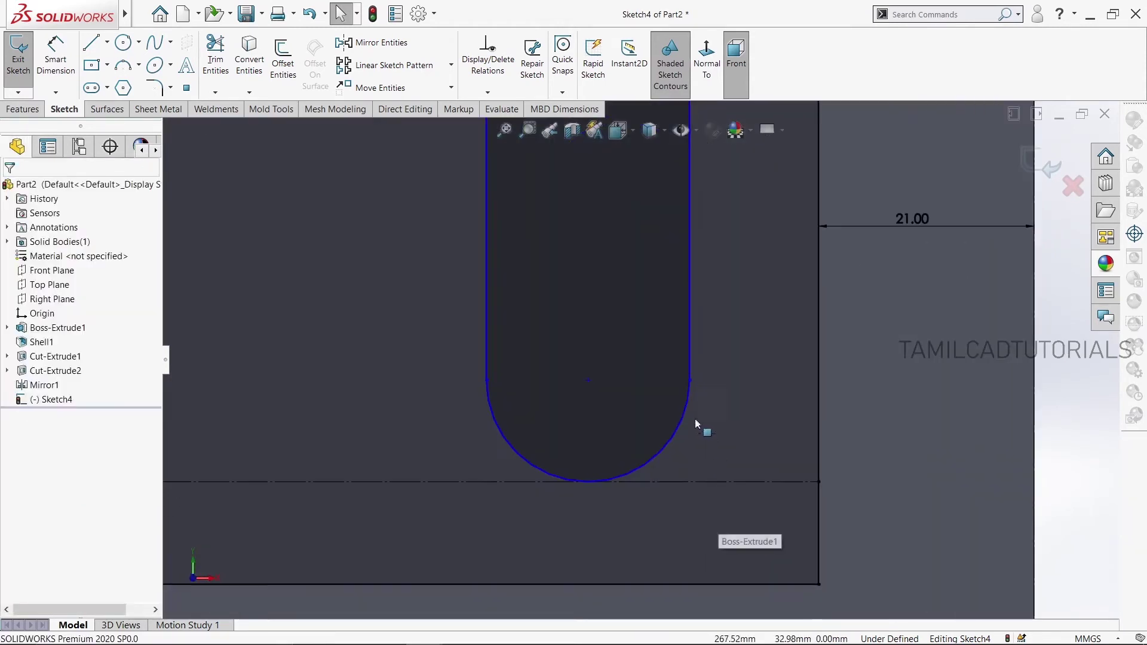
click(690, 380)
click(486, 380)
Dimension the second slot 30.00 from the part's right edge
key(Escape)
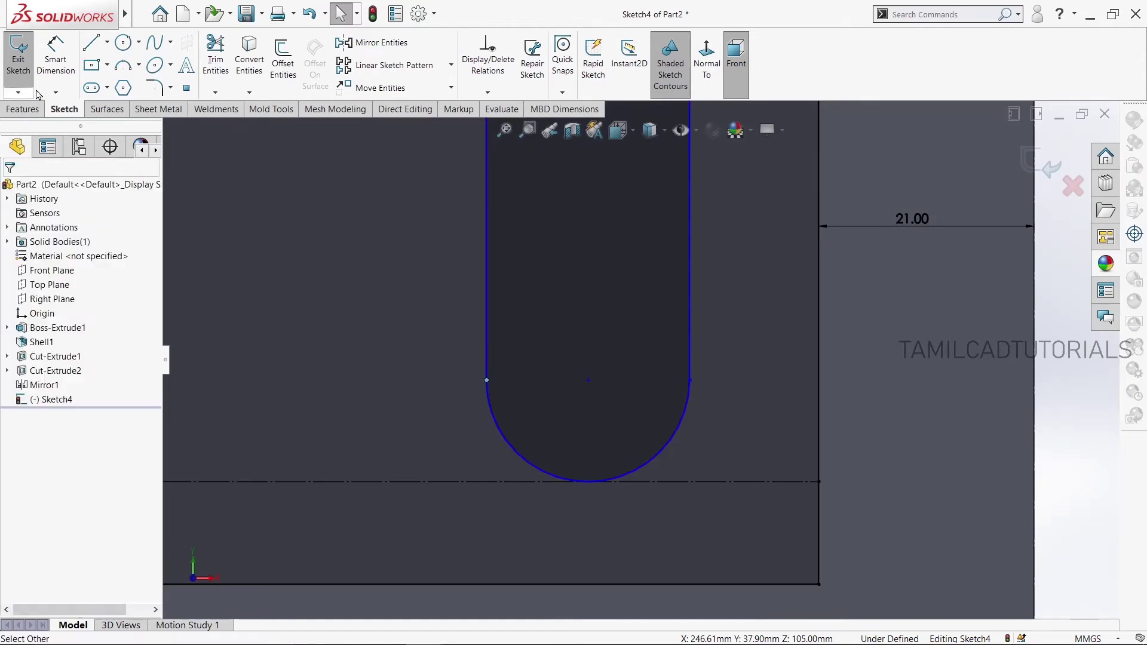
click(55, 59)
click(690, 329)
click(1033, 283)
text(30)
key(Return)
scroll(862, 400, down, 3)
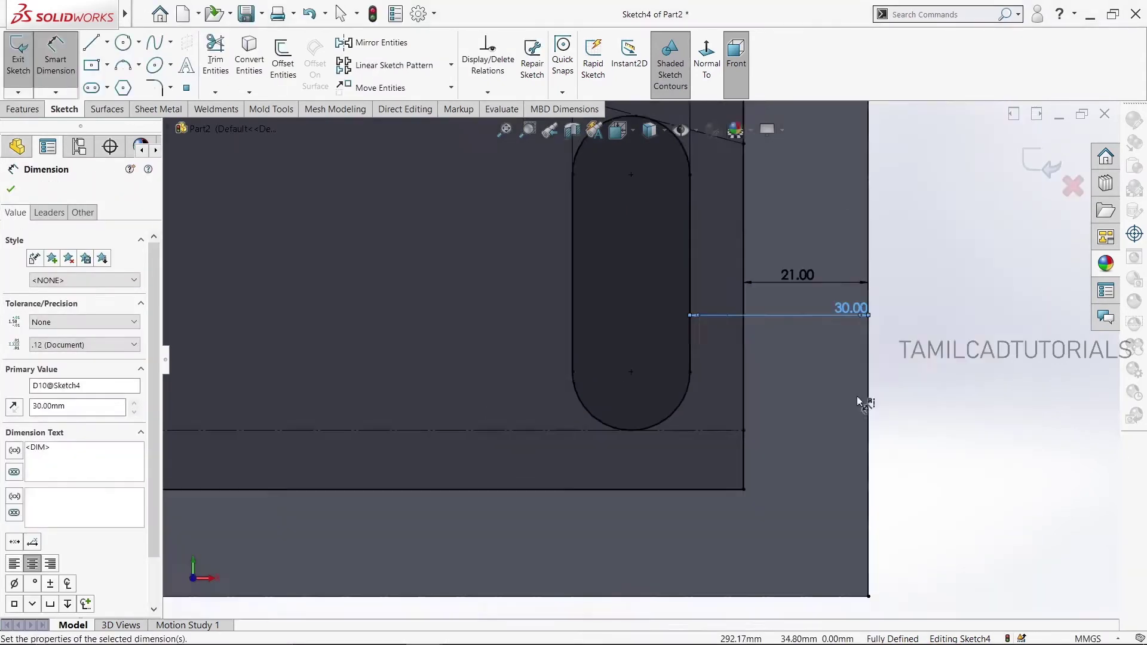
scroll(421, 259, down, 2)
Begin a vertical line for a third slot
key(Escape)
key(l)
click(551, 240)
Draw two parallel vertical lines left of the right-hand slot for the third slot's sides
click(551, 370)
right_click(483, 251)
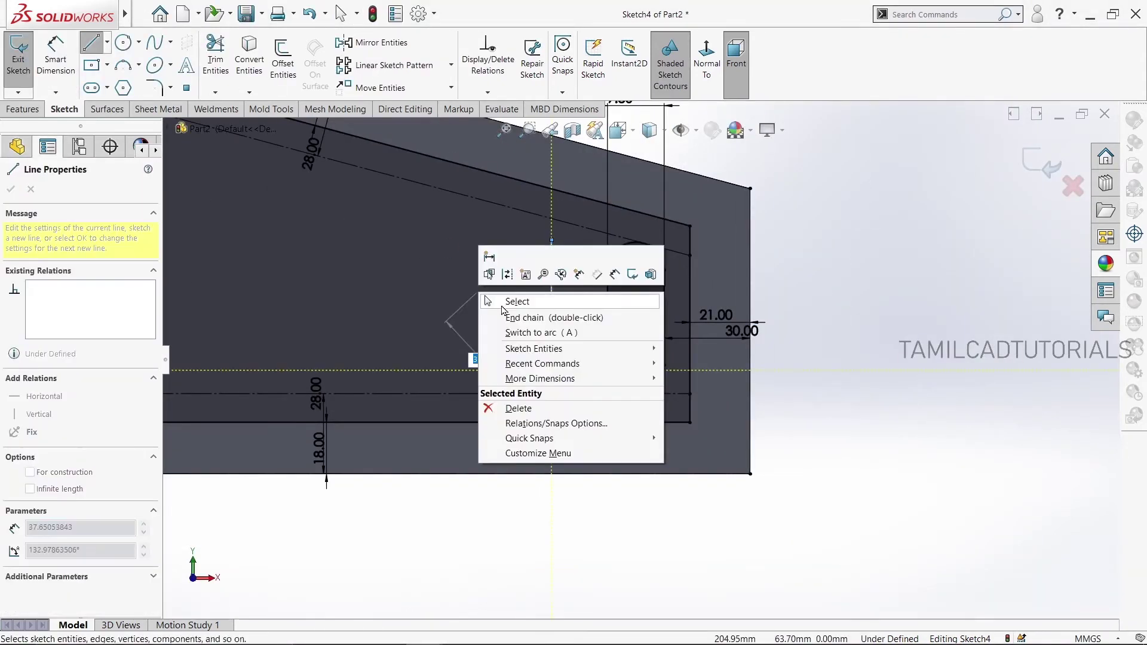
click(513, 315)
click(502, 240)
click(502, 370)
Join the tops of the two vertical lines with a 3-point arc to round the slot's top
key(Escape)
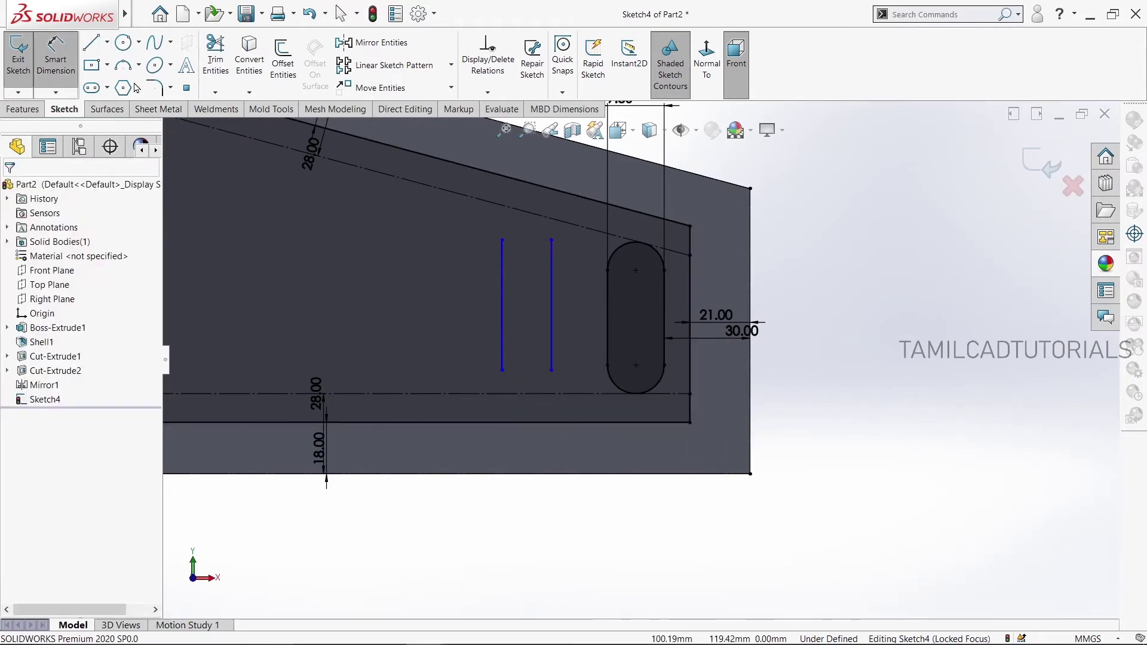
click(123, 64)
click(502, 240)
click(550, 240)
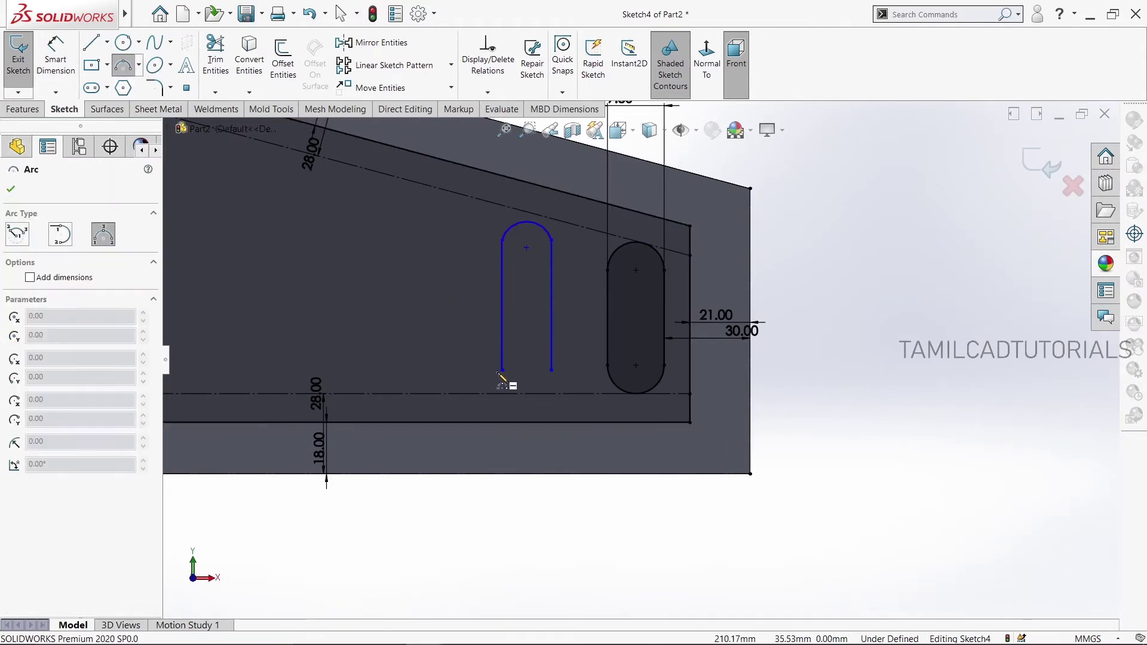
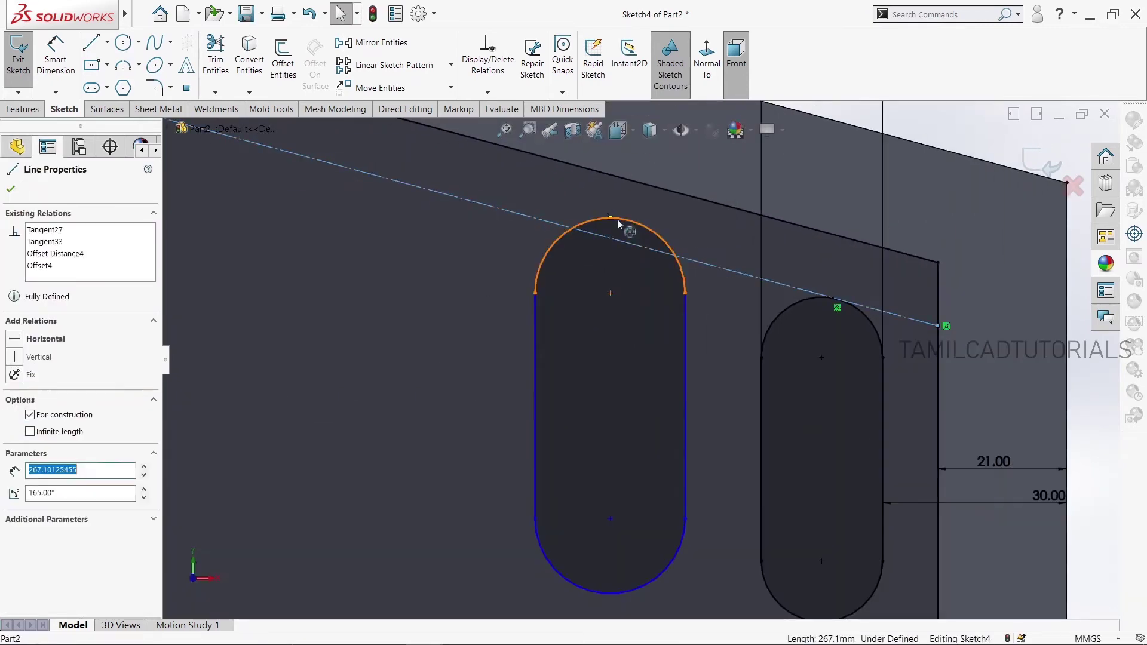
Make the existing slot tangent to both construction lines and space it 25.00 from its neighbour
click(36, 397)
scroll(621, 543, up, 2)
click(600, 509)
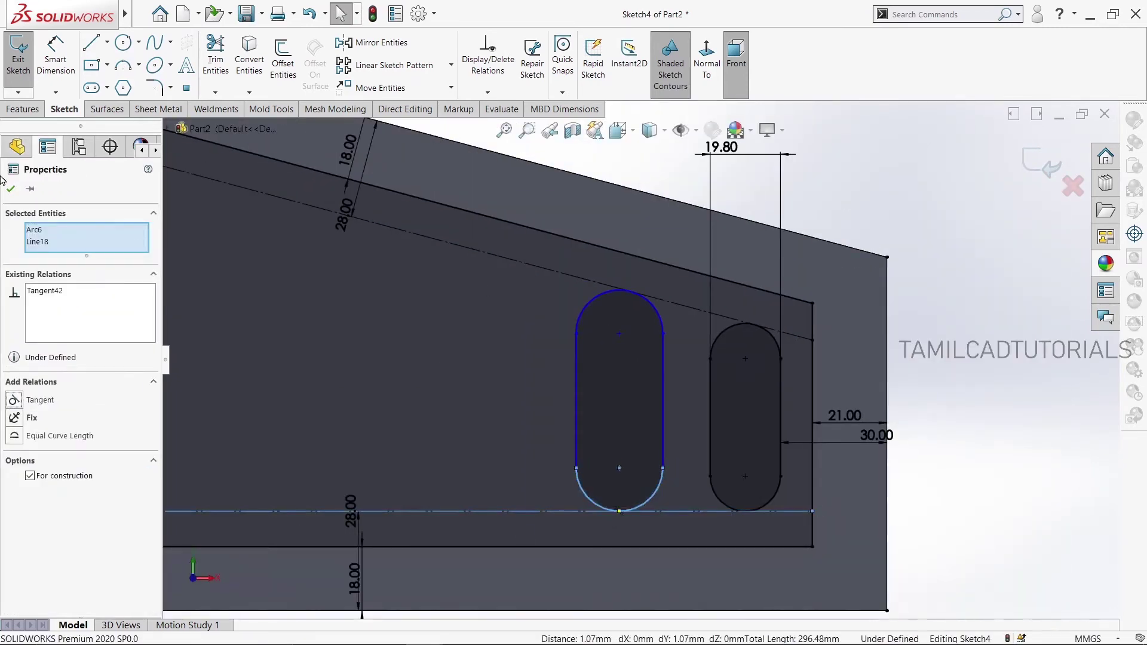
click(56, 60)
click(663, 412)
click(710, 412)
click(695, 414)
text(25)
key(Return)
right_click(910, 114)
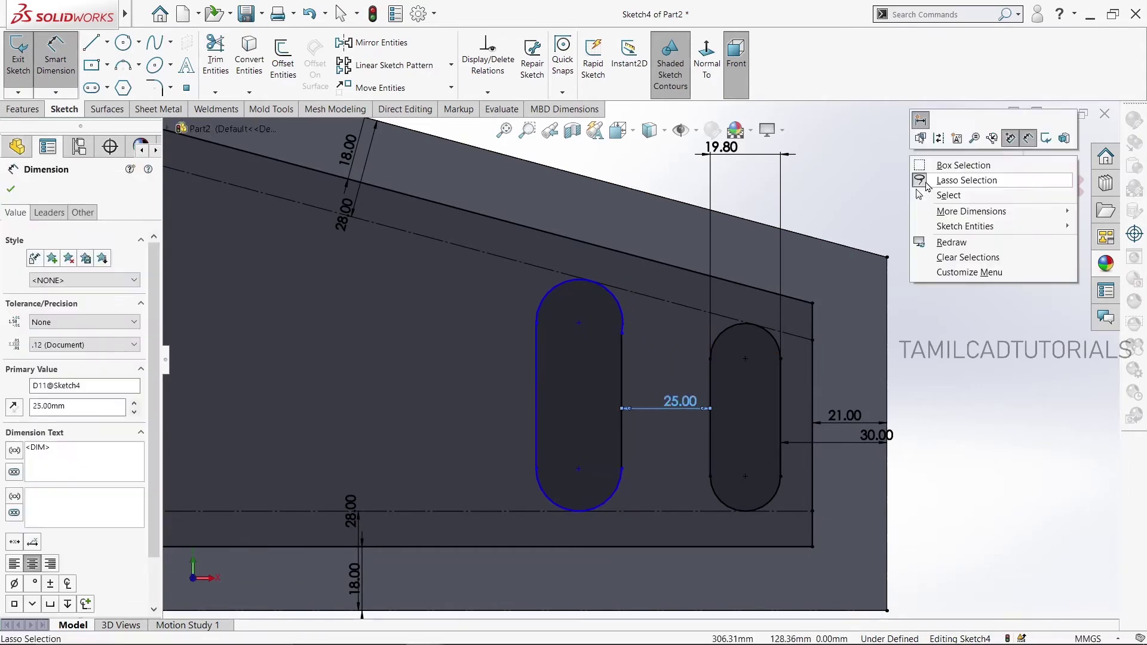
click(956, 190)
Dimension the slot's lower end arc radius as R9.90
click(621, 333)
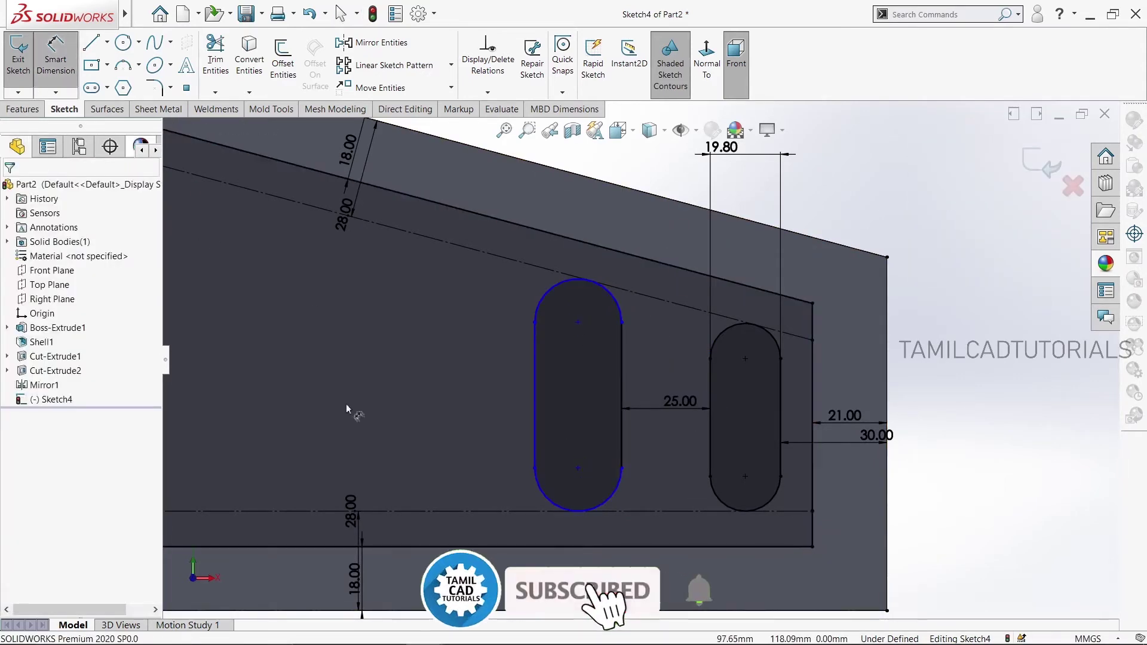
click(577, 478)
click(548, 507)
key(Return)
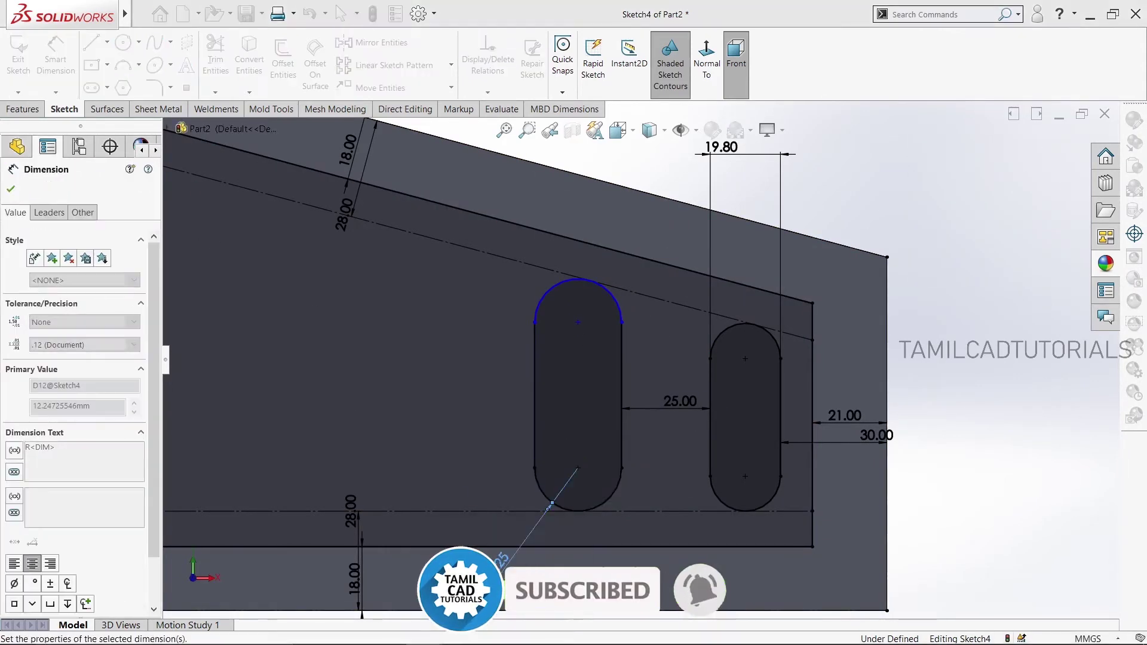
right_click(934, 123)
click(961, 214)
click(551, 330)
key(z)
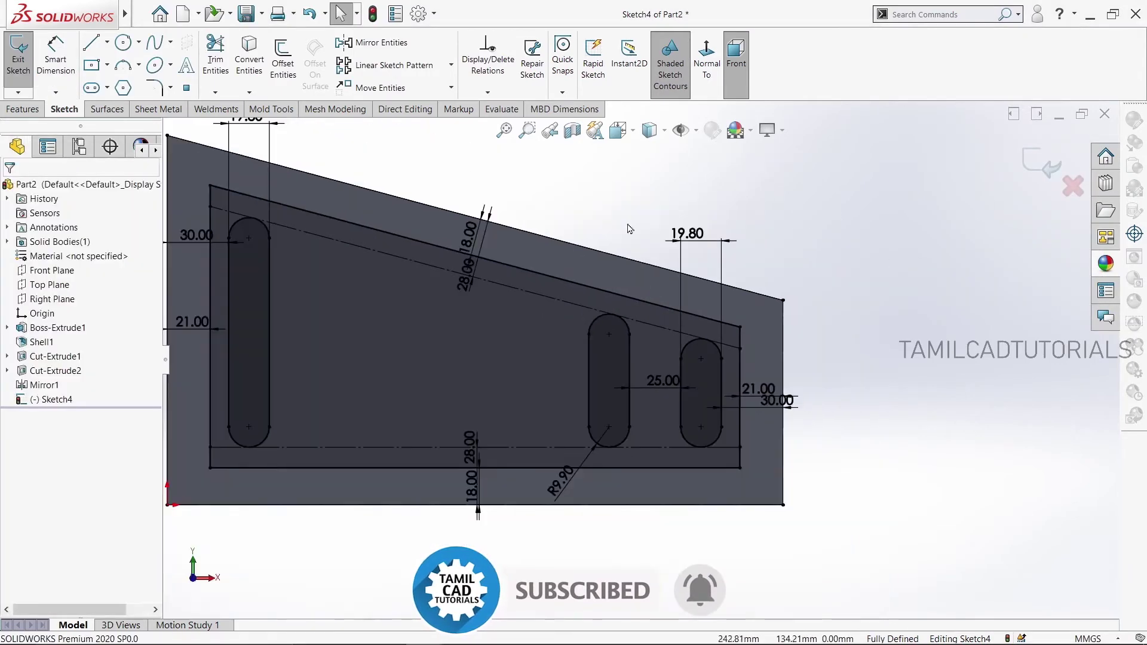
Sketch a new slot from two vertical lines closed by top and bottom 3-point arcs
key(l)
click(529, 309)
click(529, 426)
key(Escape)
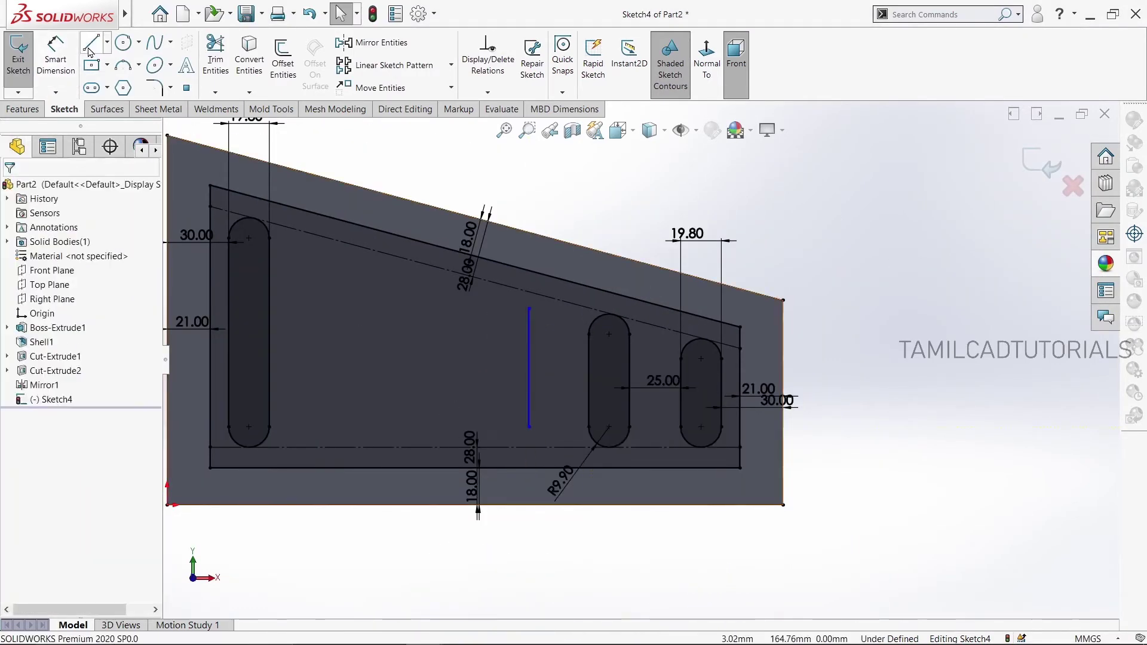
key(l)
click(478, 309)
click(477, 427)
key(Escape)
click(126, 71)
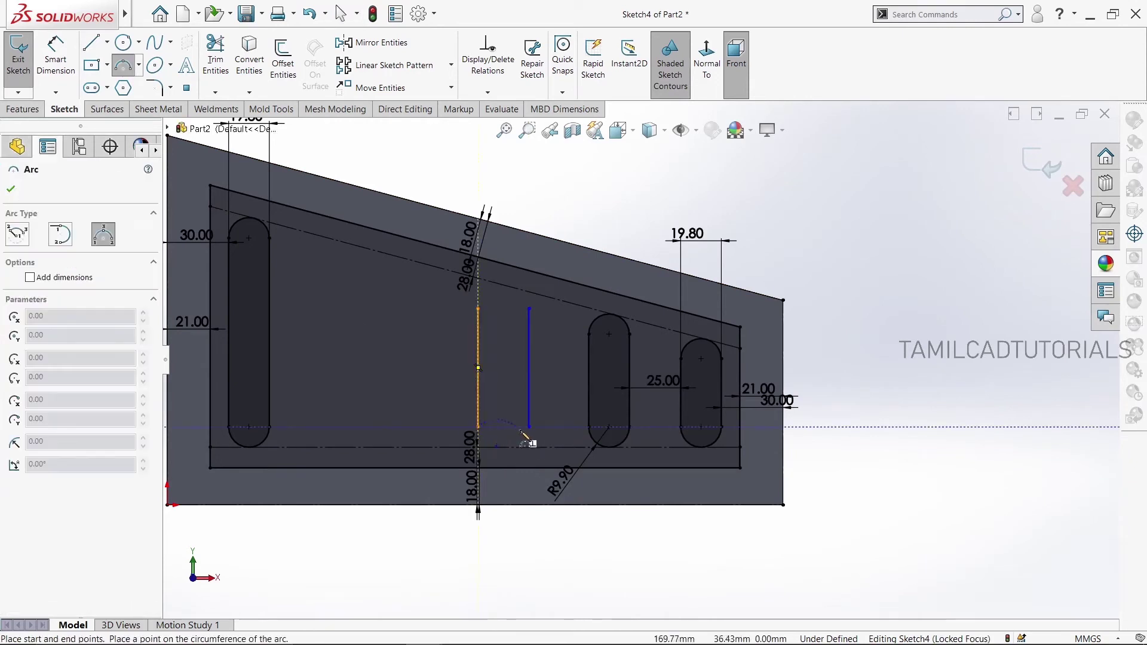
click(478, 427)
click(528, 427)
click(478, 309)
click(529, 308)
click(504, 290)
Dimension the new slot 19.80 wide and 25.00 from the neighbouring slot
key(Escape)
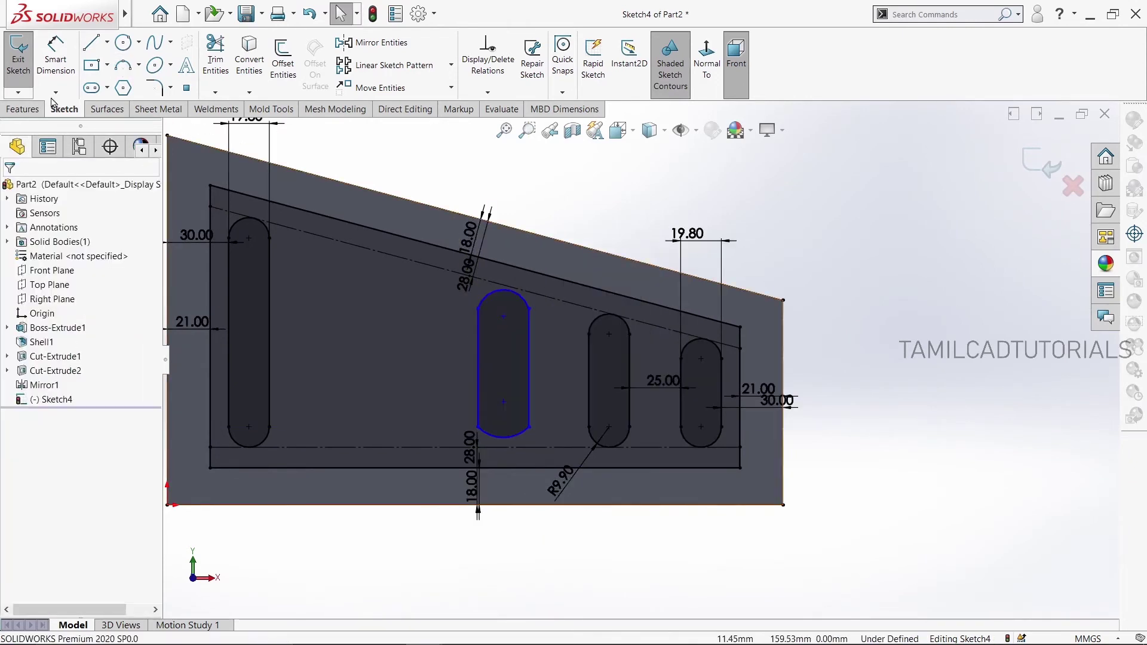
click(55, 60)
click(478, 359)
click(529, 359)
click(524, 218)
text(19.8)
key(Return)
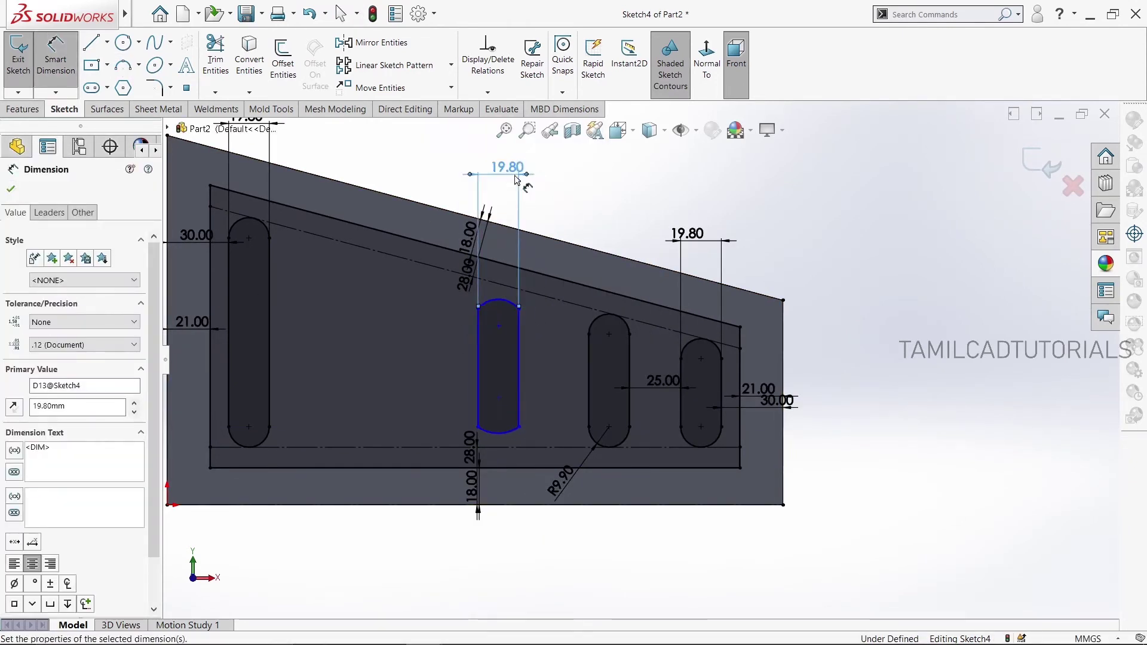
click(518, 378)
click(589, 358)
click(571, 209)
text(25)
key(Return)
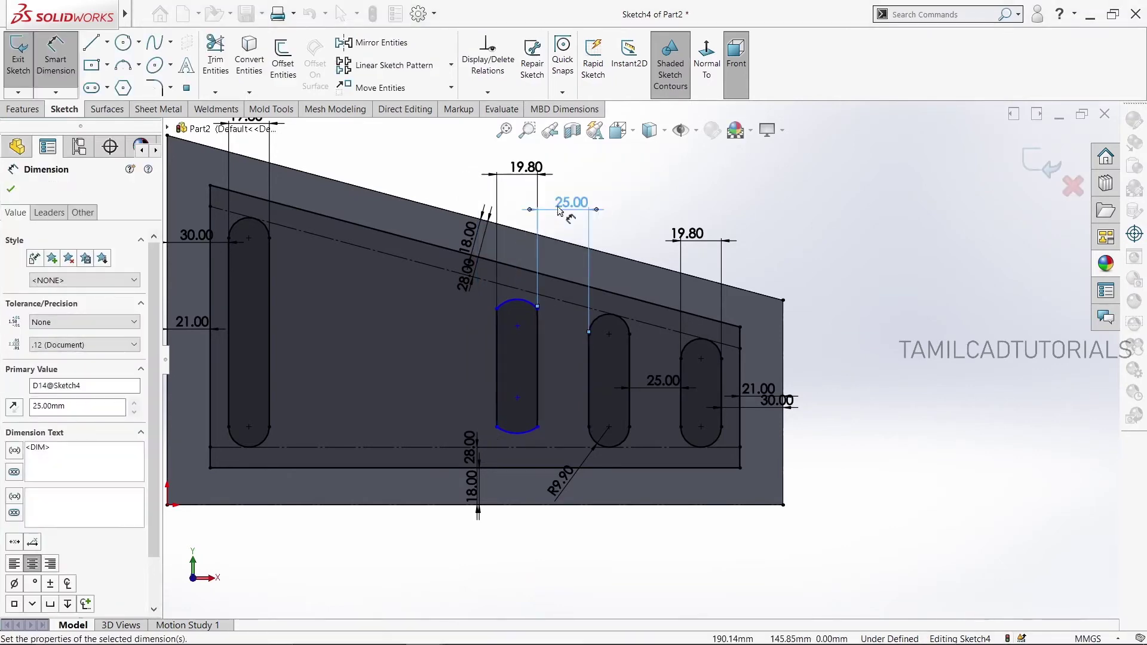
key(Escape)
Make the new slot's top arc tangent to the sloped line and bottom arc tangent to the bottom line
key(Escape)
click(517, 300)
ctrl+click(490, 282)
click(42, 396)
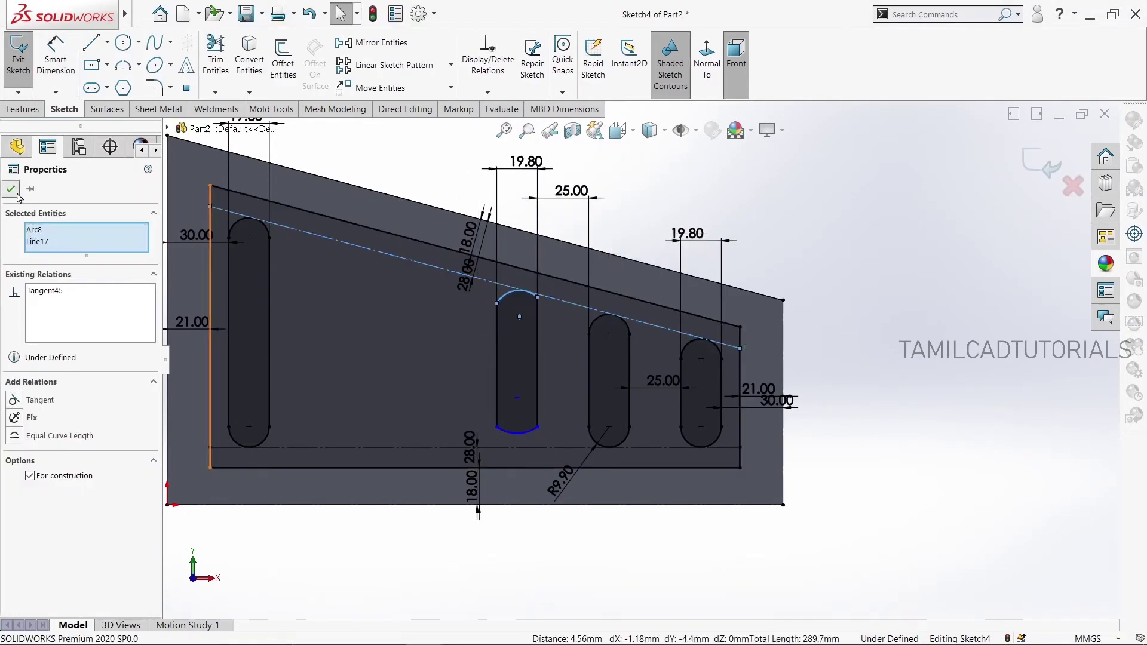
key(Escape)
click(517, 445)
ctrl+click(518, 431)
key(Escape)
click(537, 447)
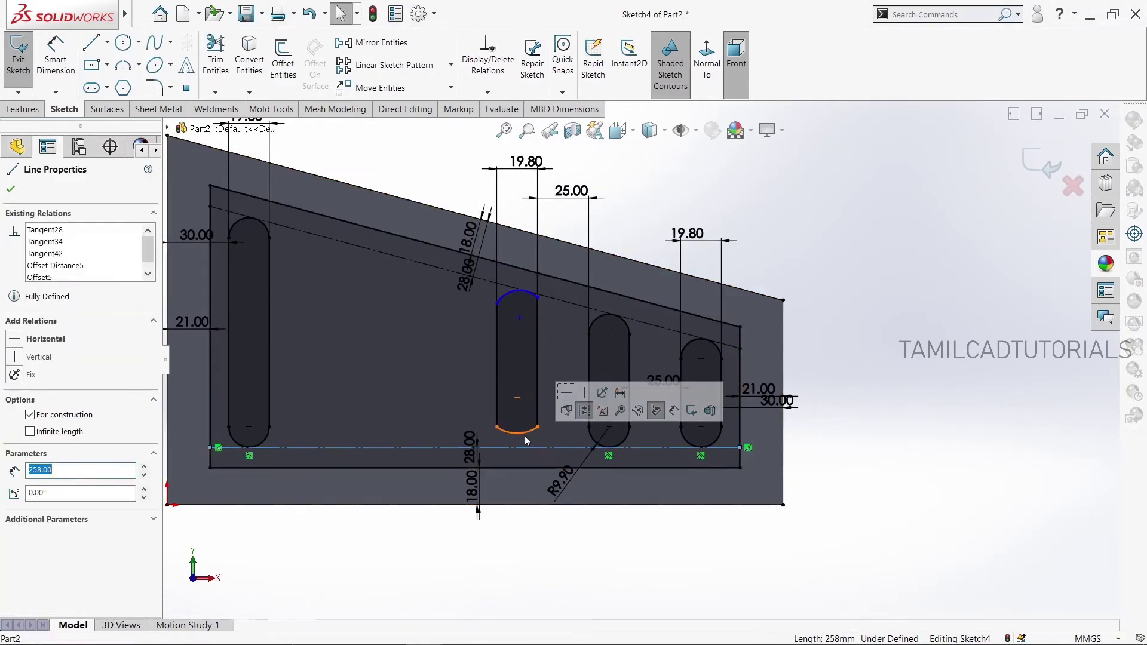
click(10, 190)
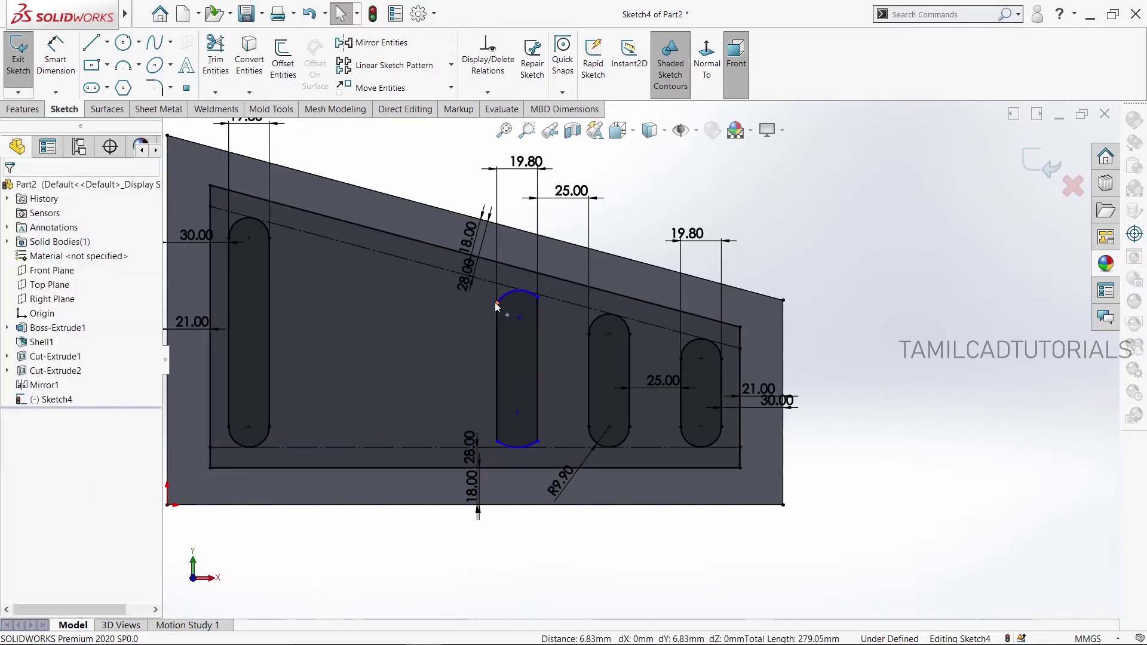
click(537, 443)
click(531, 391)
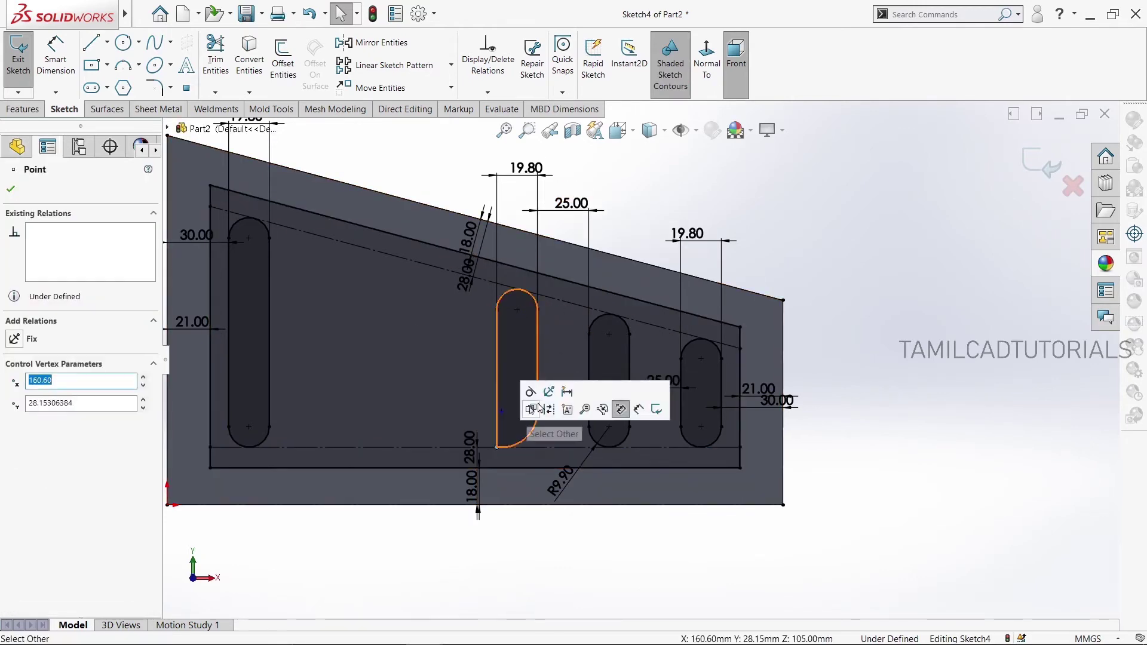
key(Escape)
key(l)
click(441, 283)
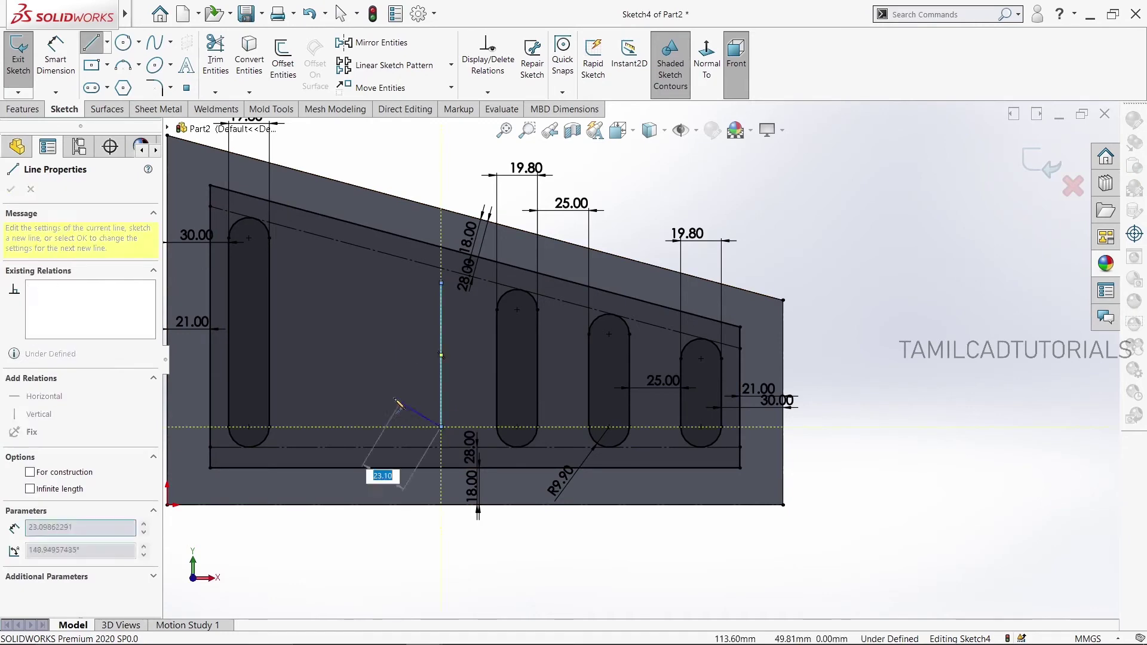
Sketch the next slot from two vertical lines and top and bottom 3-point arcs
click(441, 426)
click(401, 283)
click(401, 426)
key(Escape)
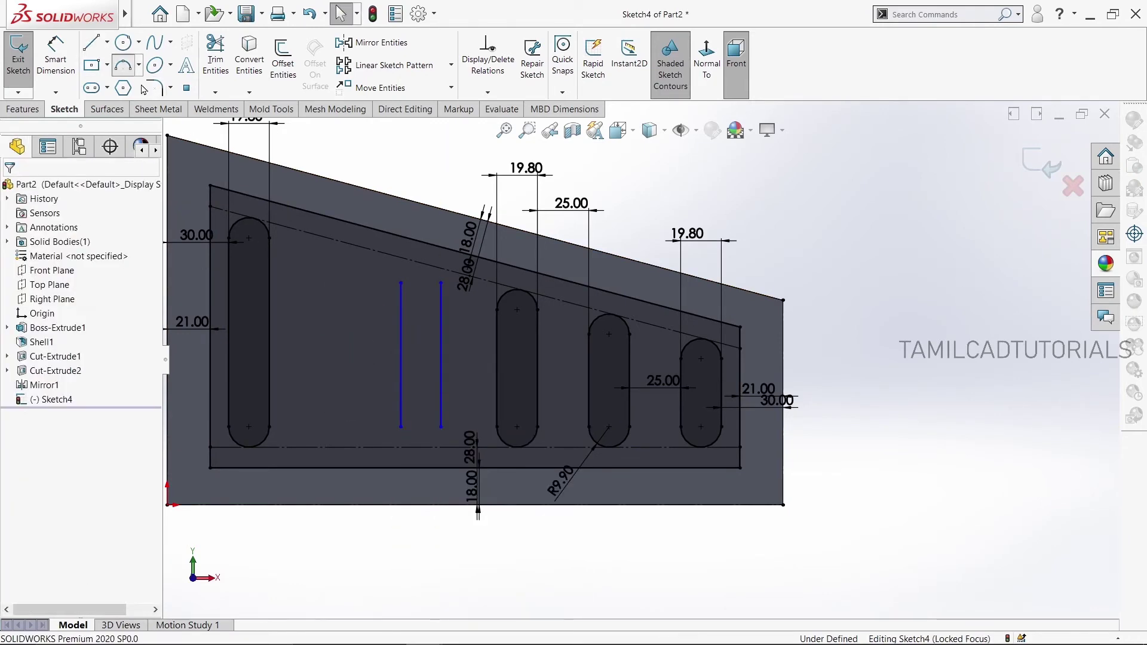
click(123, 65)
click(401, 426)
click(440, 427)
click(441, 283)
click(400, 283)
click(421, 270)
key(Escape)
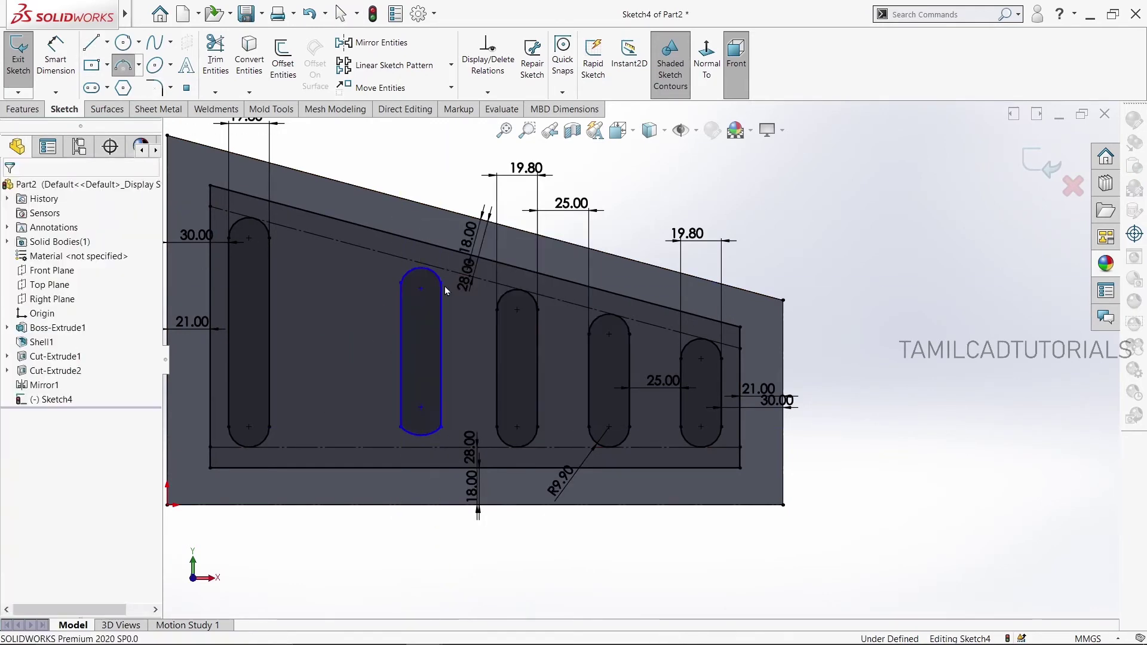
drag(440, 426, 449, 408)
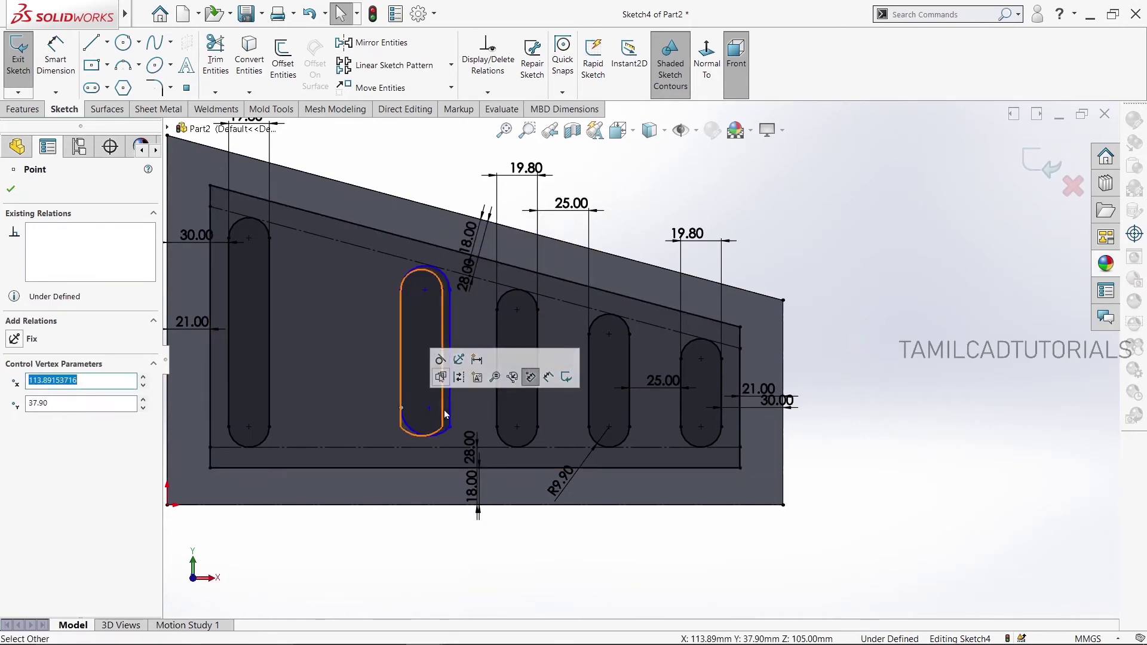
Dimension this slot 19.80 wide and 25.00 from its neighbour
click(56, 57)
click(401, 334)
click(442, 323)
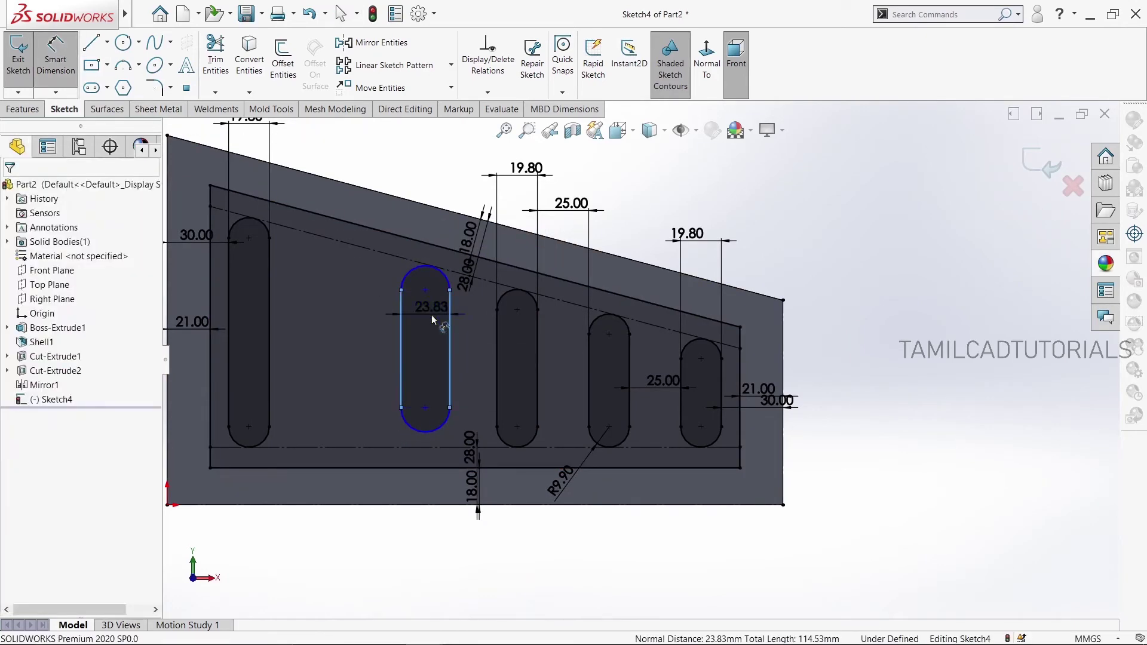
text(19.8)
key(Return)
click(442, 359)
click(497, 358)
click(466, 174)
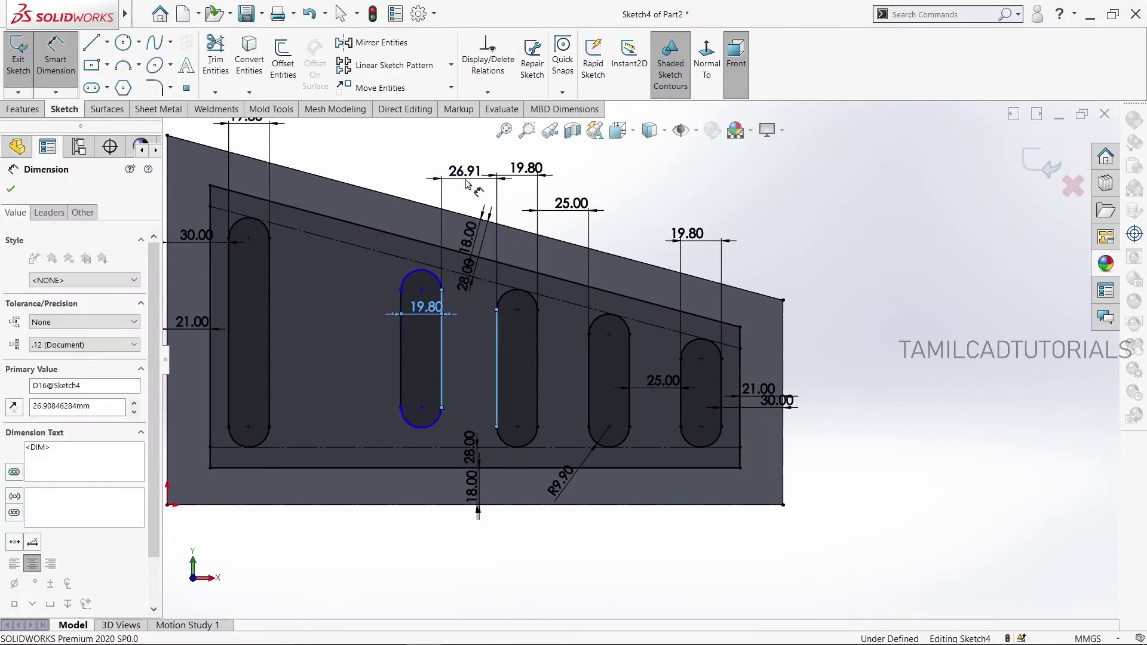
text(25)
key(Return)
key(Escape)
Make this slot's arcs tangent to the sloped and bottom construction lines
click(421, 280)
drag(421, 281, 421, 276)
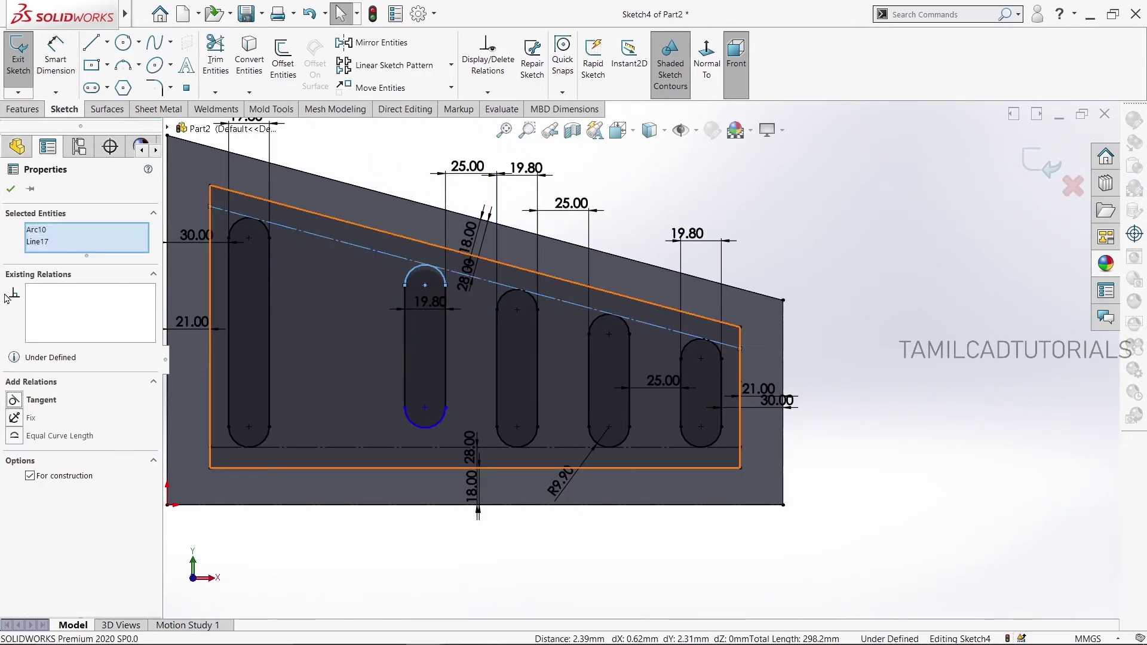
click(427, 489)
click(424, 426)
ctrl+click(427, 446)
click(42, 499)
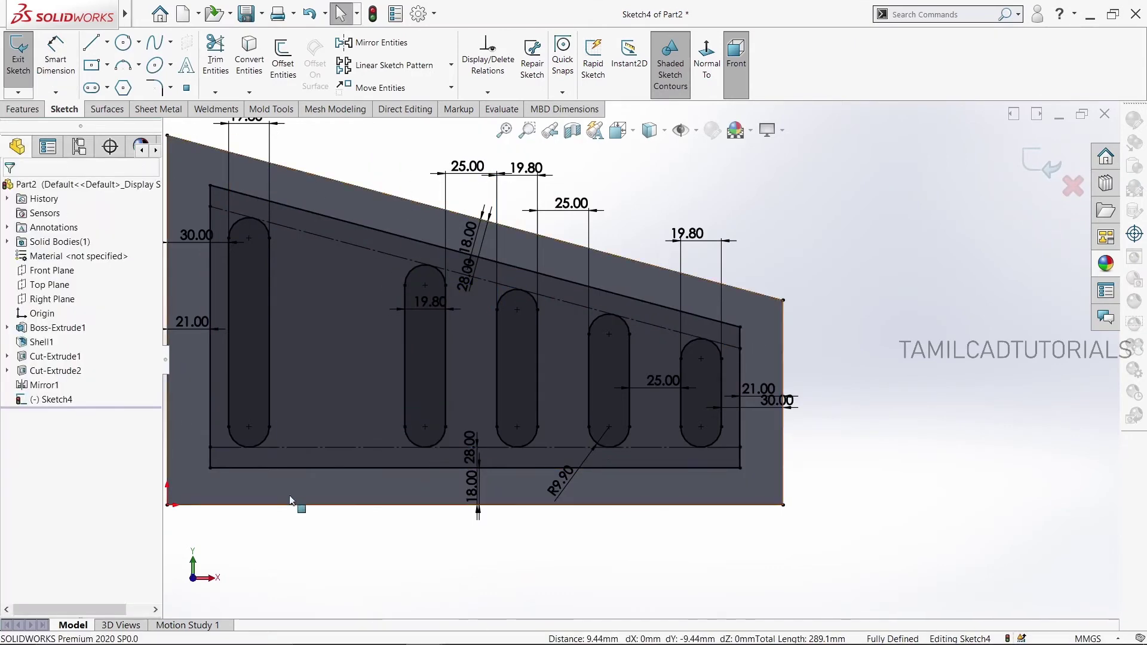
key(l)
Sketch the last slot with two vertical lines closed by arcs
click(347, 269)
double_click(347, 417)
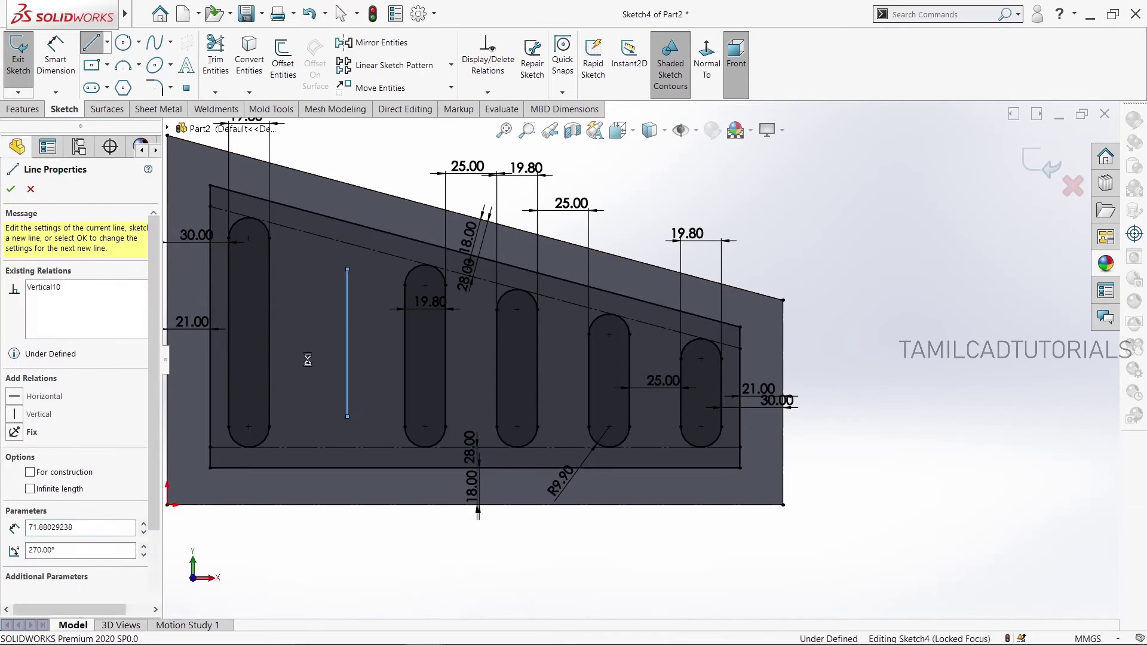
click(305, 269)
click(306, 416)
key(Escape)
key(a)
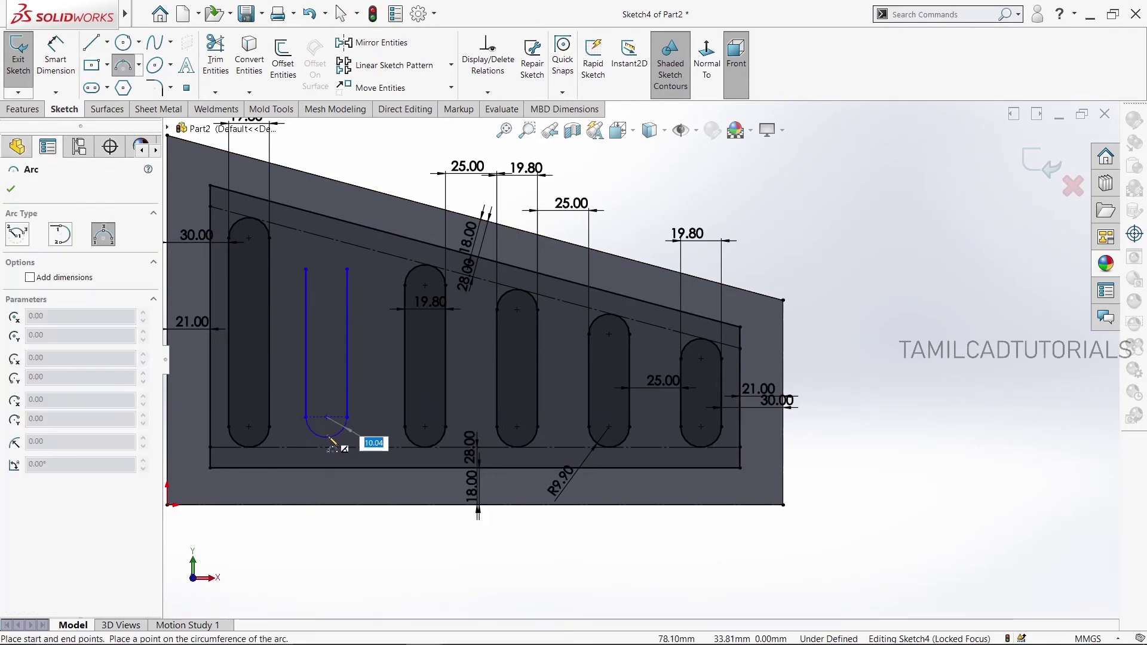
click(331, 440)
right_click(310, 245)
Dimension the last slot 19.80 wide and 25.00 from the neighbouring slot
click(358, 254)
key(d)
click(346, 325)
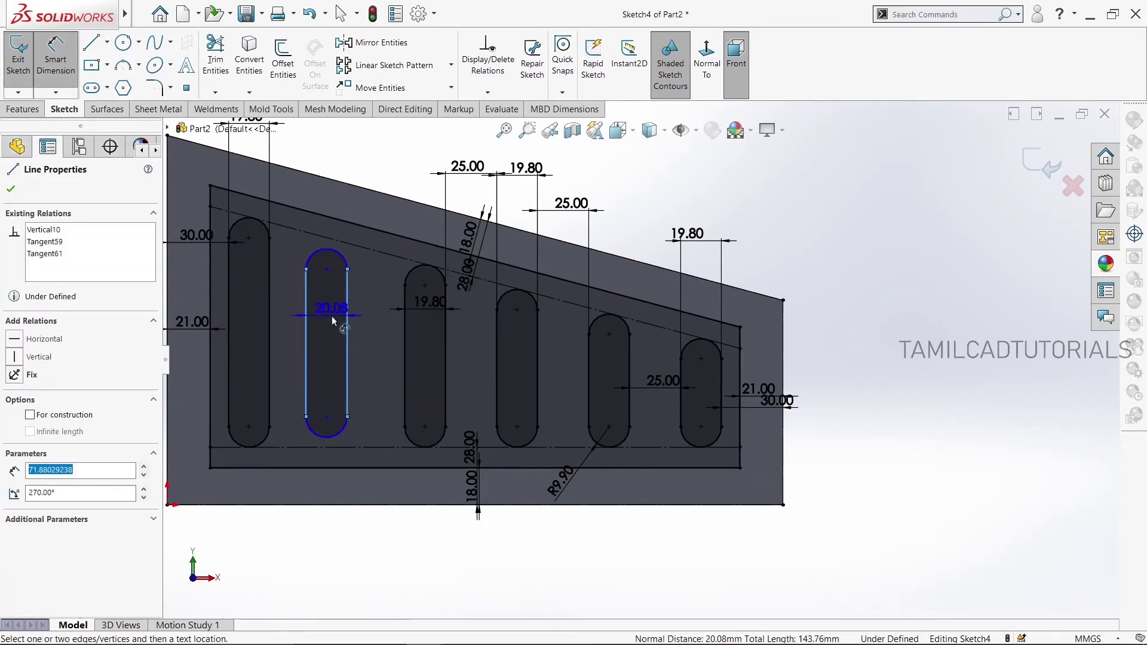
text(19.8)
key(Return)
click(347, 287)
click(405, 299)
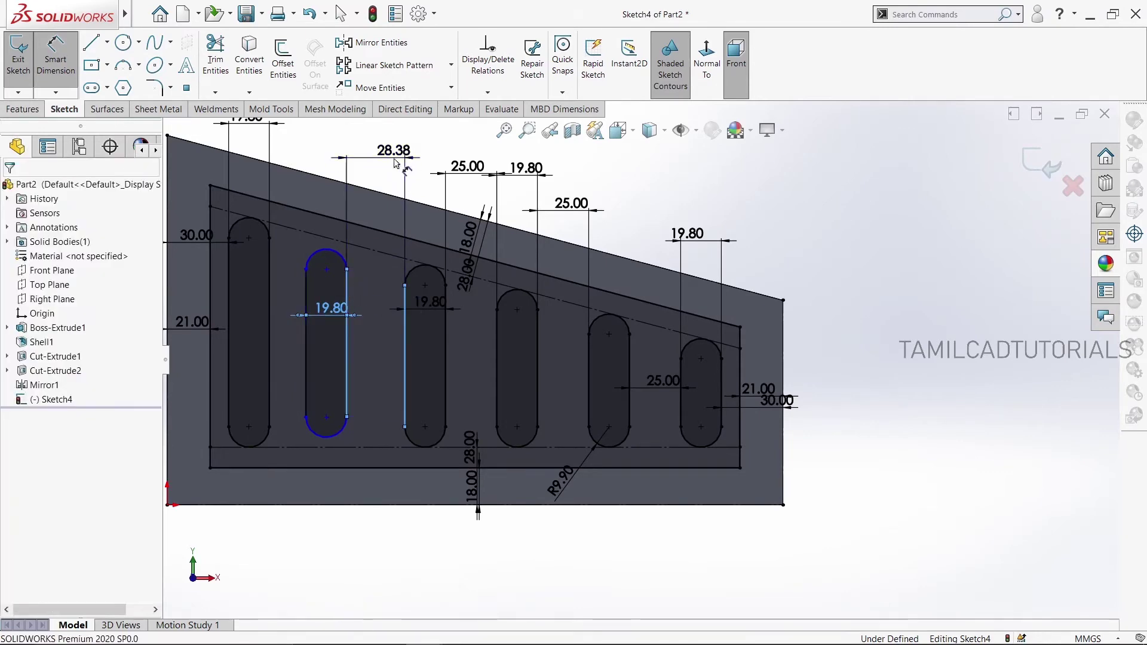
click(394, 163)
text(25)
key(Return)
key(Escape)
Make the last slot's arcs tangent to the sloped and bottom construction lines
click(322, 254)
ctrl+click(359, 245)
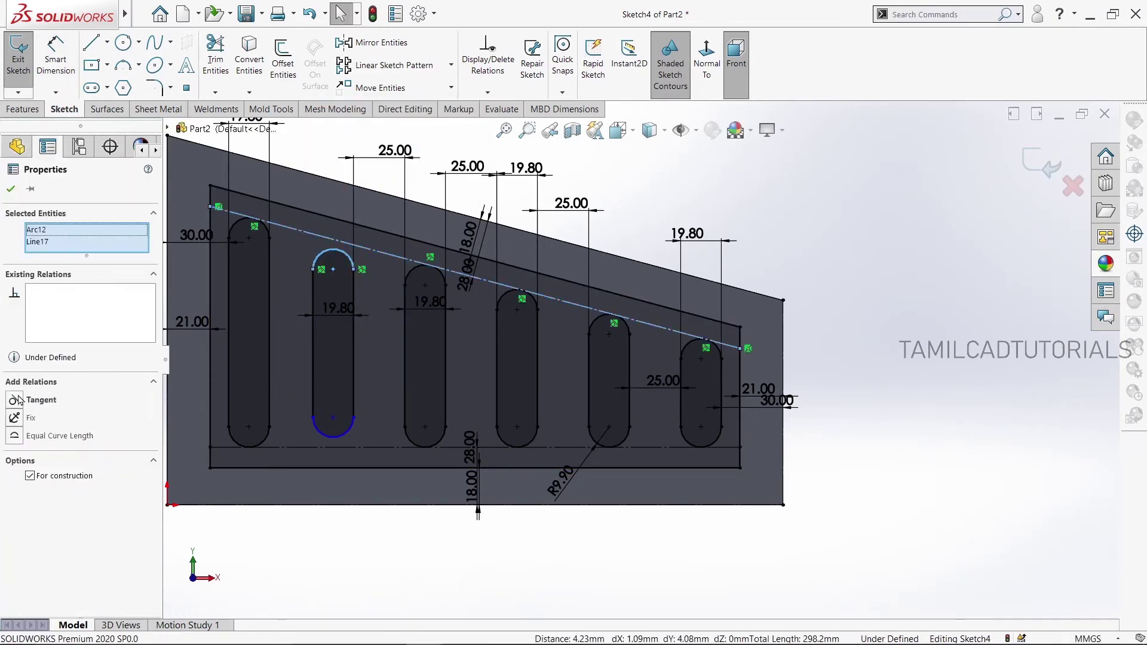
click(18, 399)
click(332, 545)
click(333, 436)
ctrl+click(370, 447)
click(420, 524)
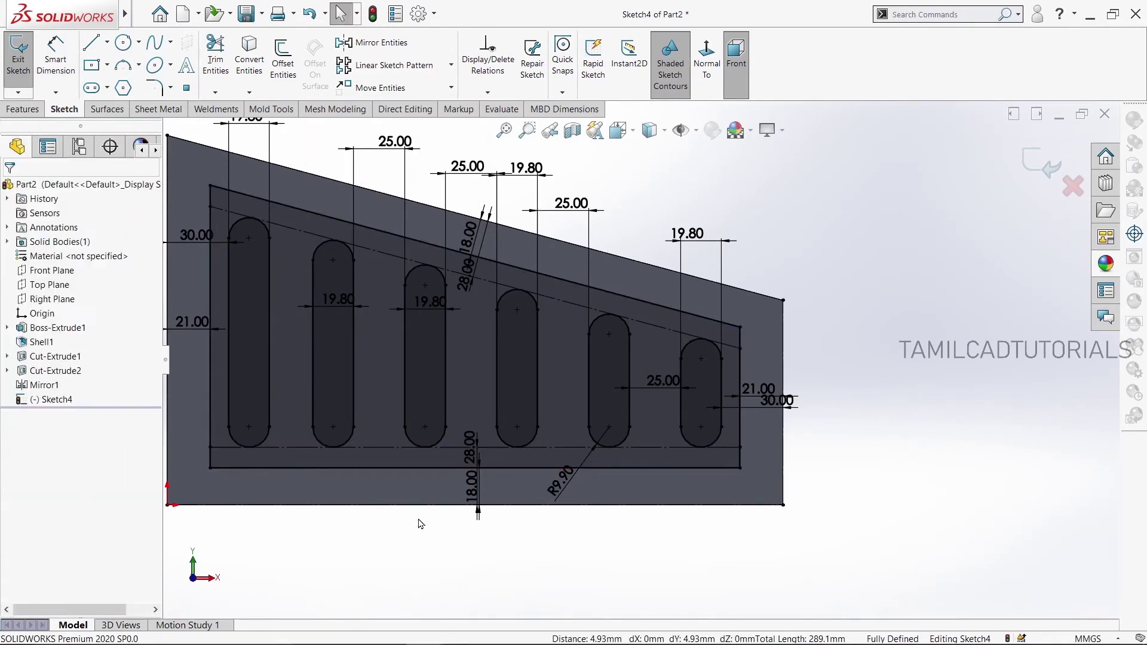
click(155, 87)
Round all four corners of the inner rectangle with 10.00mm sketch fillets
click(210, 467)
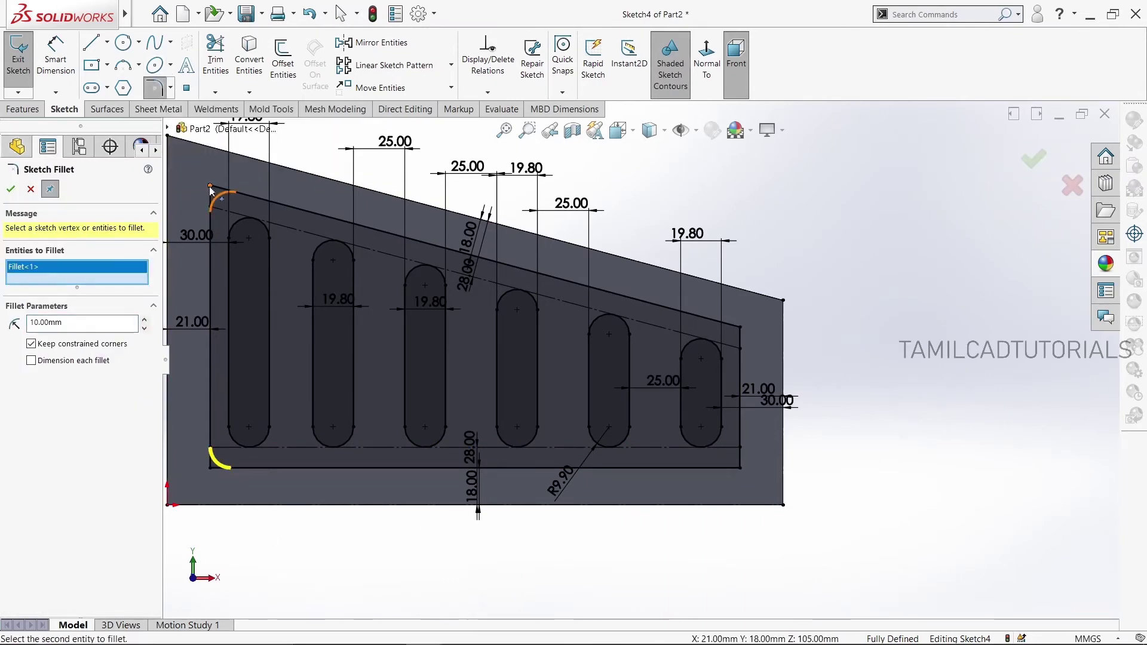
click(210, 187)
click(740, 467)
click(741, 327)
key(Return)
key(Escape)
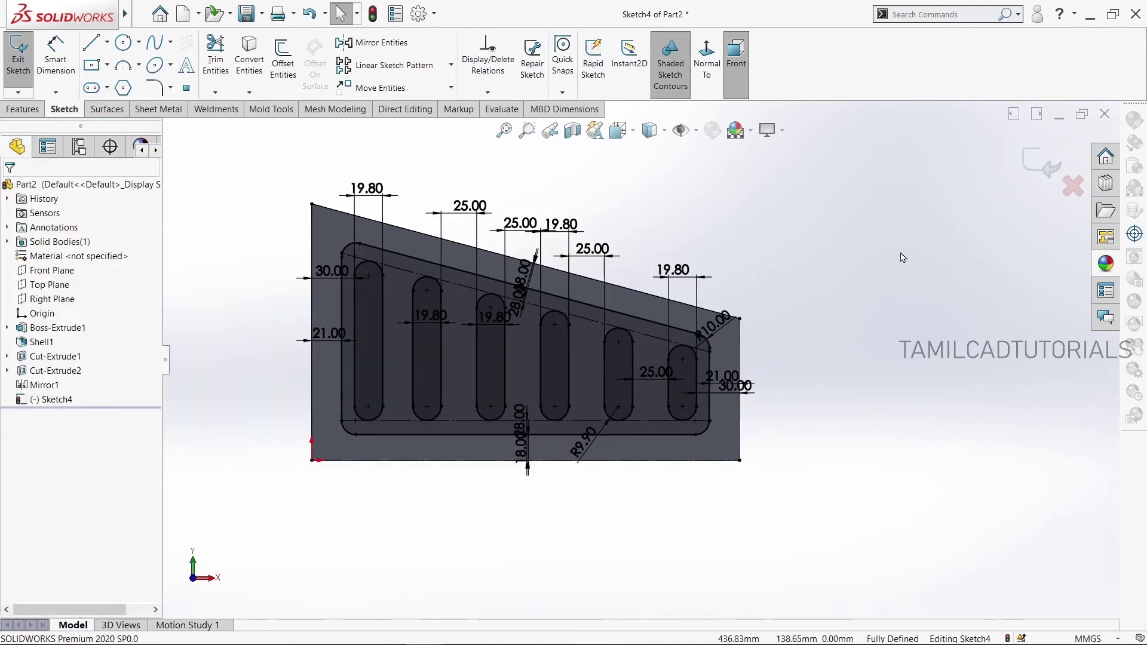
Cut Sketch4 Blind 4.50mm deep into the side wall as Cut-Extrude3
middle_drag(898, 256, 810, 357)
click(23, 109)
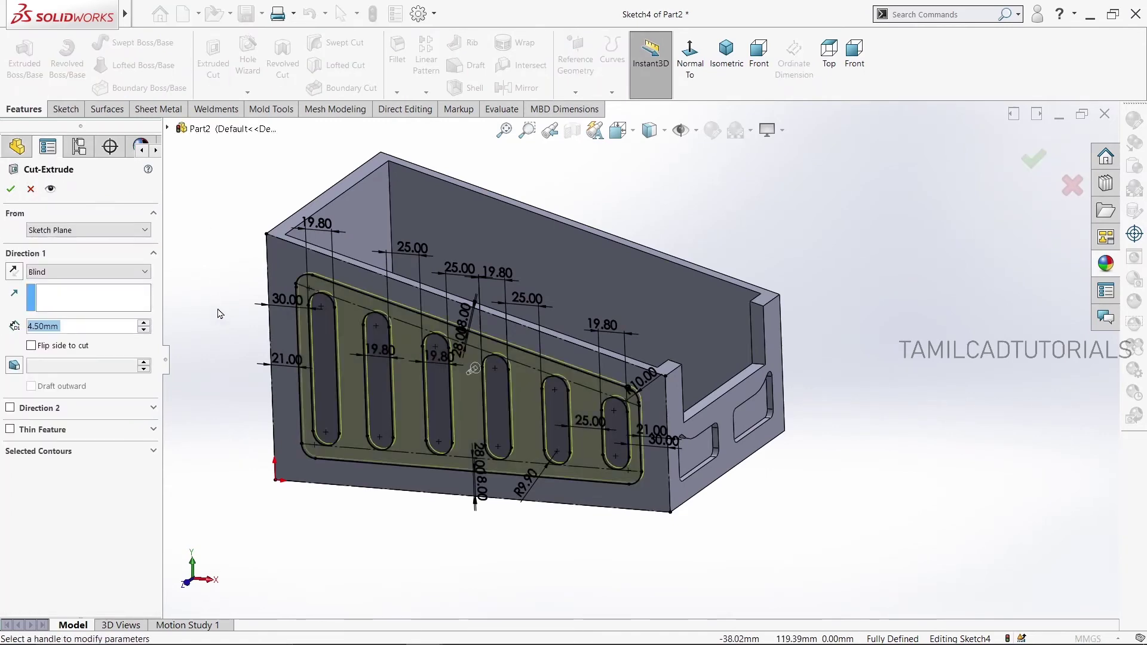
mouse_move(219, 313)
middle_down()
mouse_move(186, 273)
mouse_move(114, 287)
middle_up()
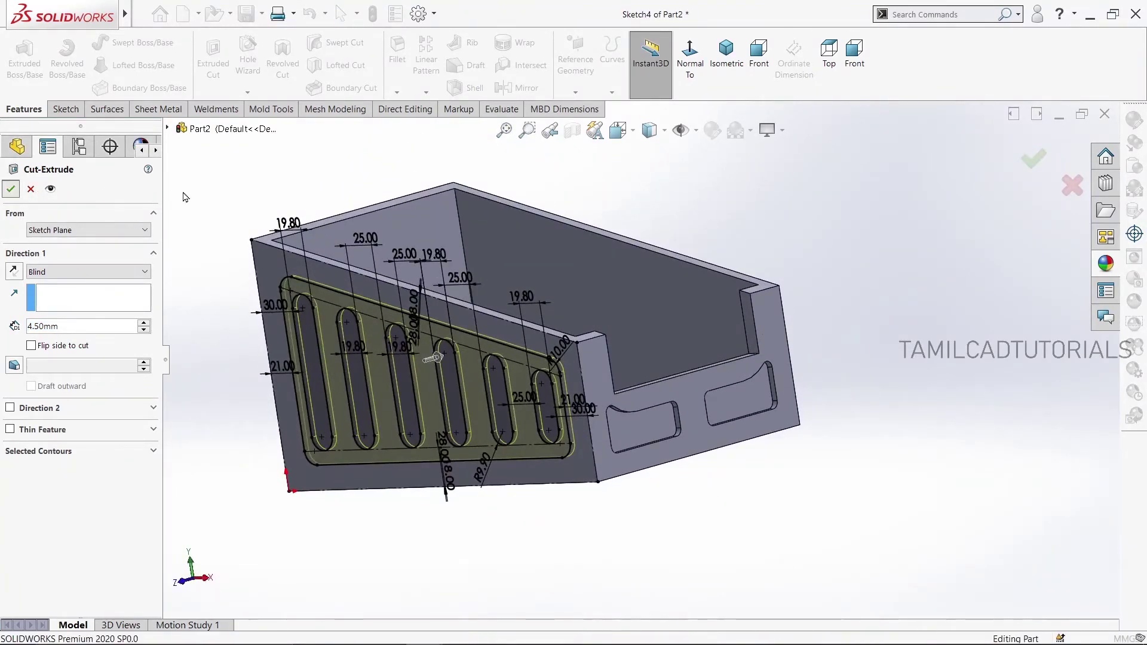
key(Return)
click(210, 207)
middle_drag(209, 207, 213, 246)
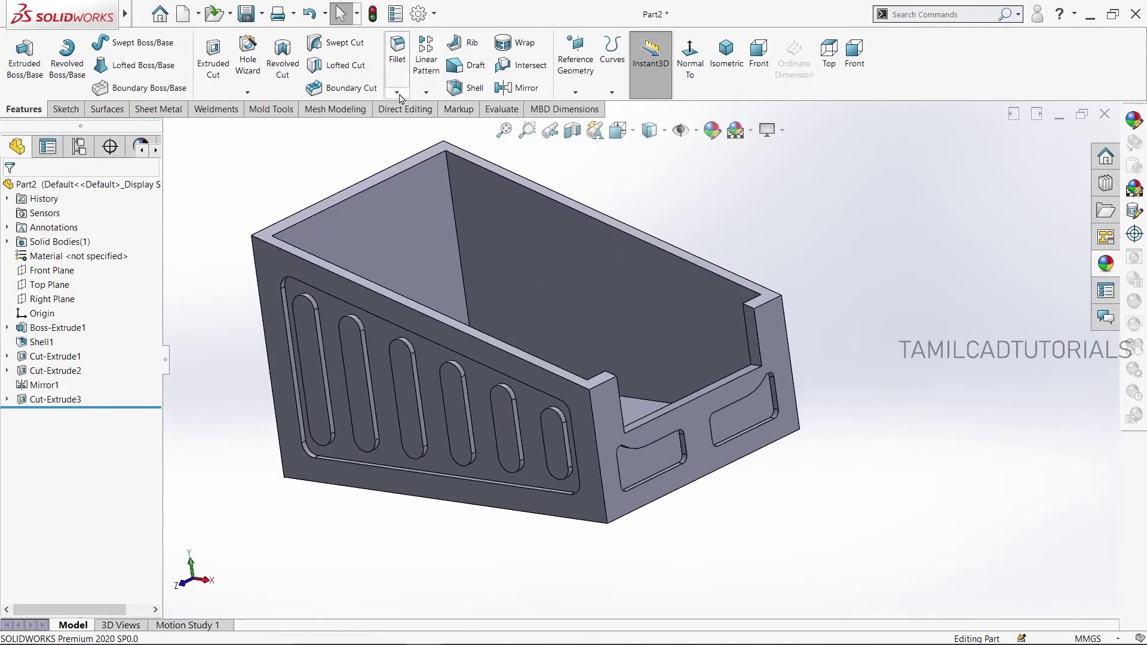
Mirror Cut-Extrude3 about the Front Plane onto the opposite sloped wall
click(502, 90)
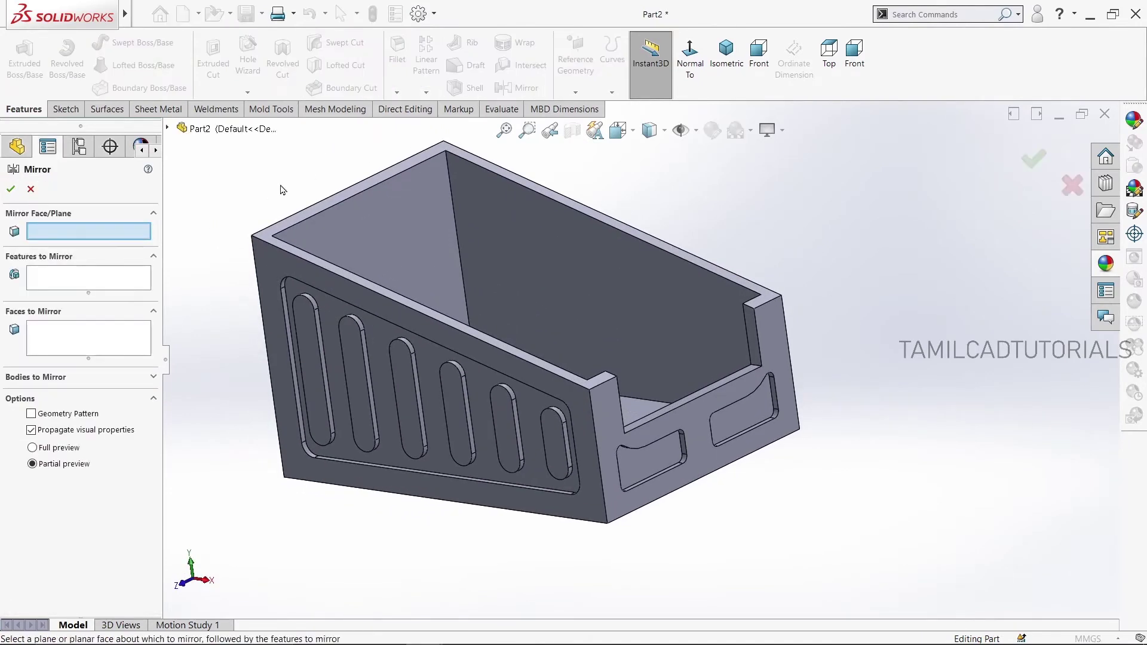
click(168, 130)
click(221, 215)
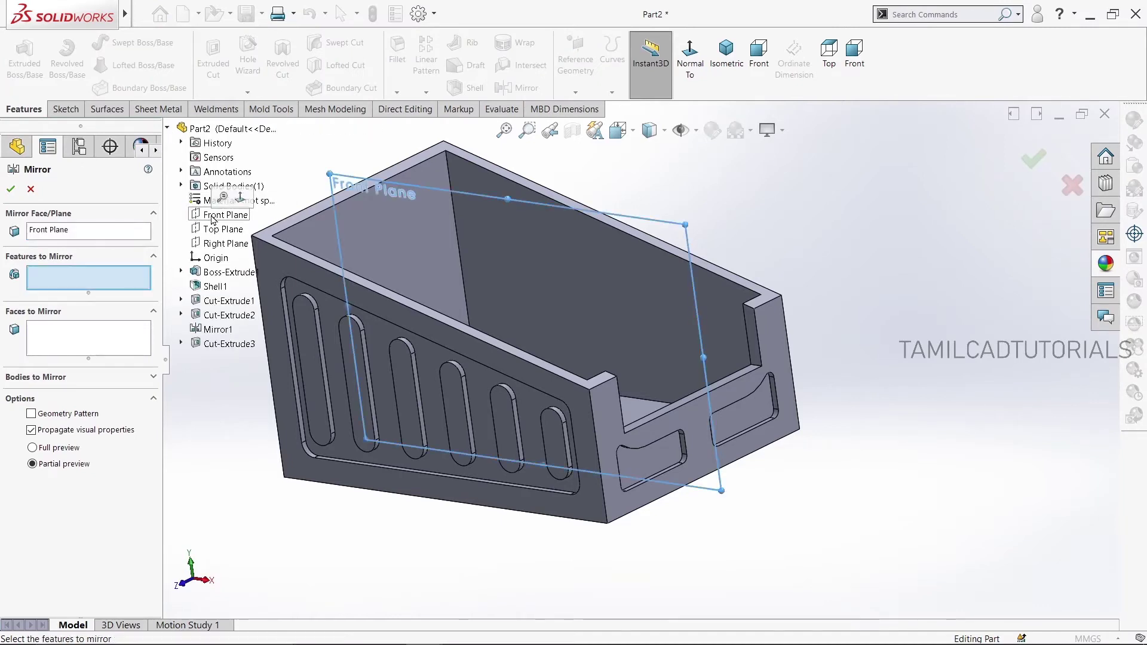
click(227, 344)
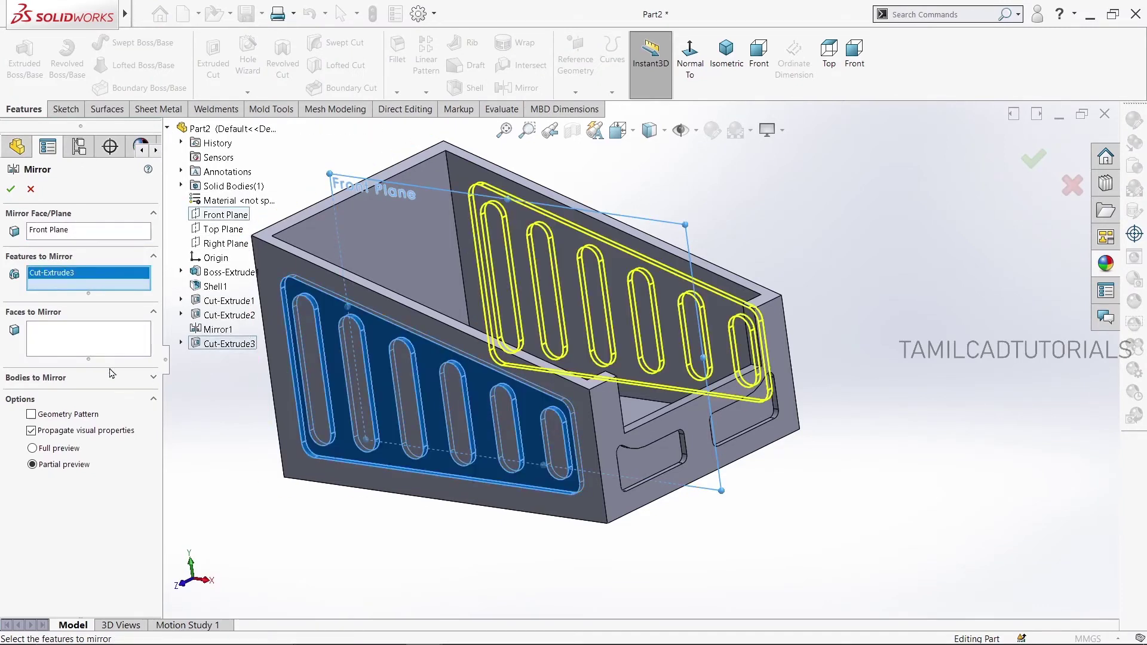
click(11, 189)
middle_drag(358, 418, 485, 458)
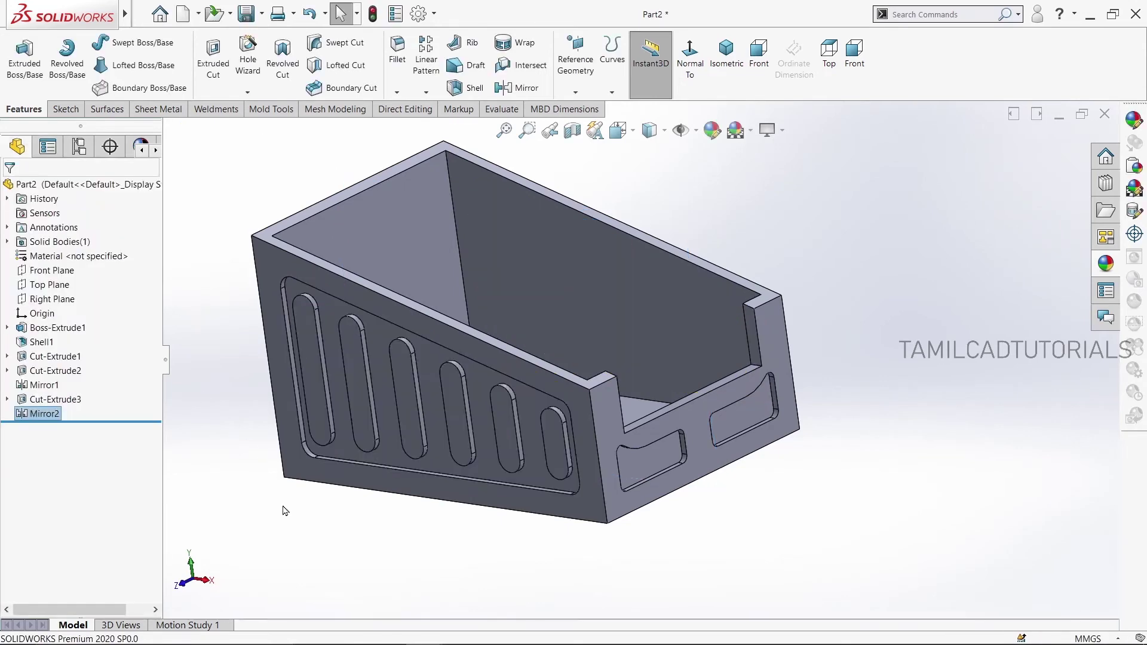
scroll(286, 512, up, 3)
mouse_move(351, 511)
middle_down()
mouse_move(304, 496)
mouse_move(255, 502)
middle_up()
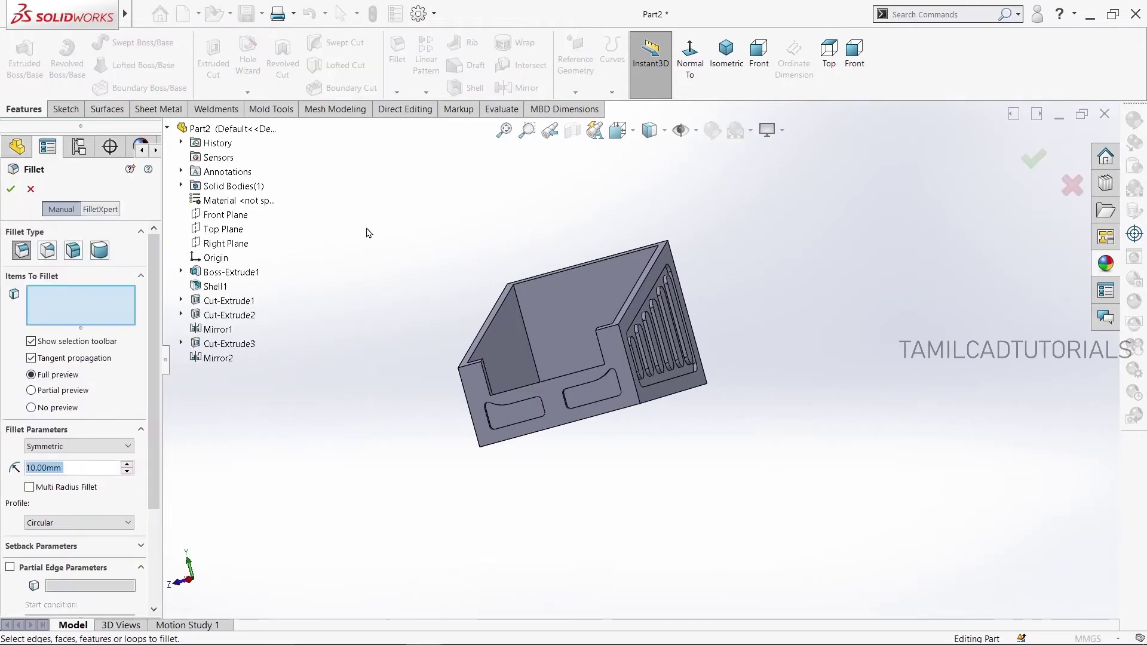
Round the four inside floor edges of the box with a 7 mm fillet
text(7)
key(Return)
mouse_move(393, 288)
middle_down()
mouse_move(381, 420)
mouse_move(402, 413)
middle_up()
click(561, 293)
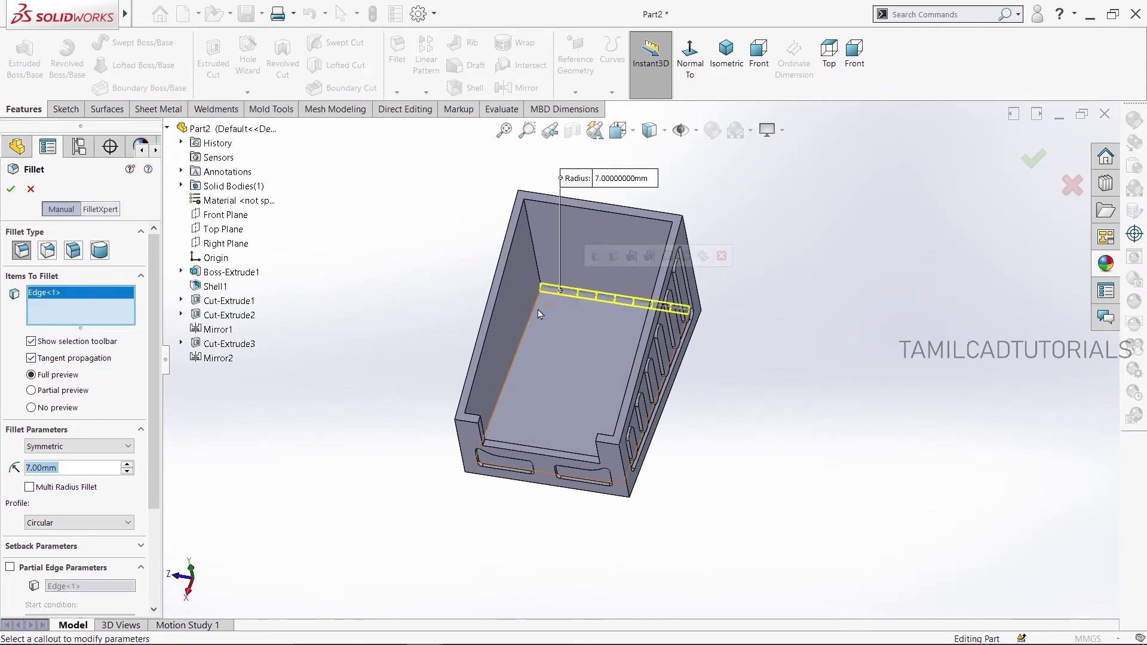
click(540, 318)
mouse_move(571, 322)
middle_down()
mouse_move(619, 340)
mouse_move(503, 465)
middle_up()
click(608, 332)
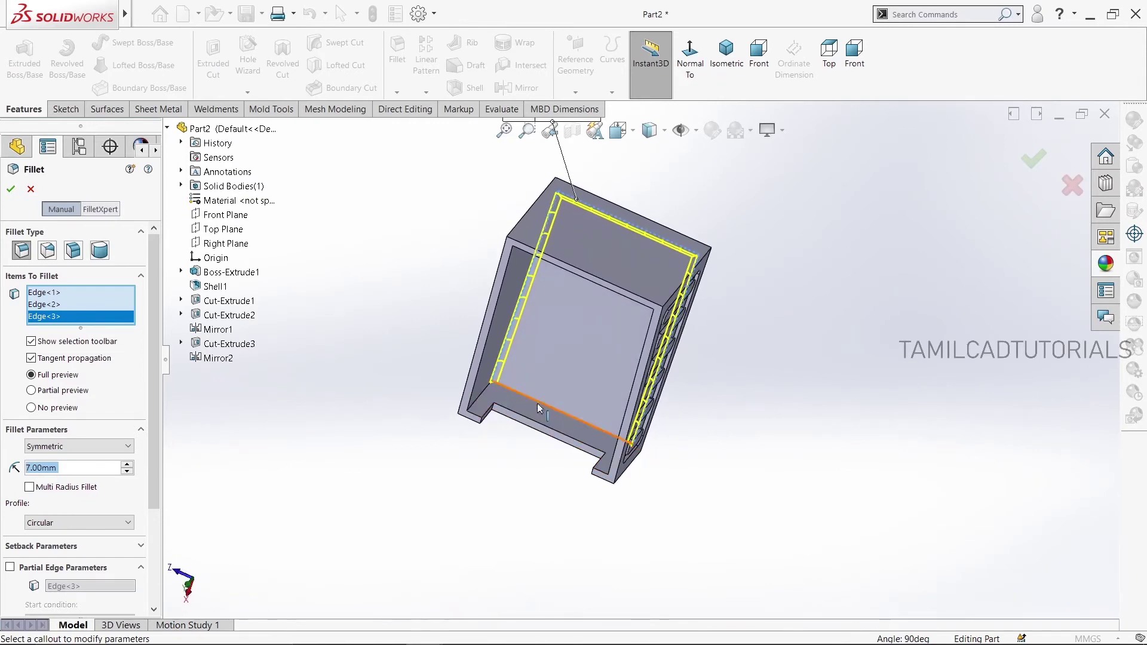
click(540, 409)
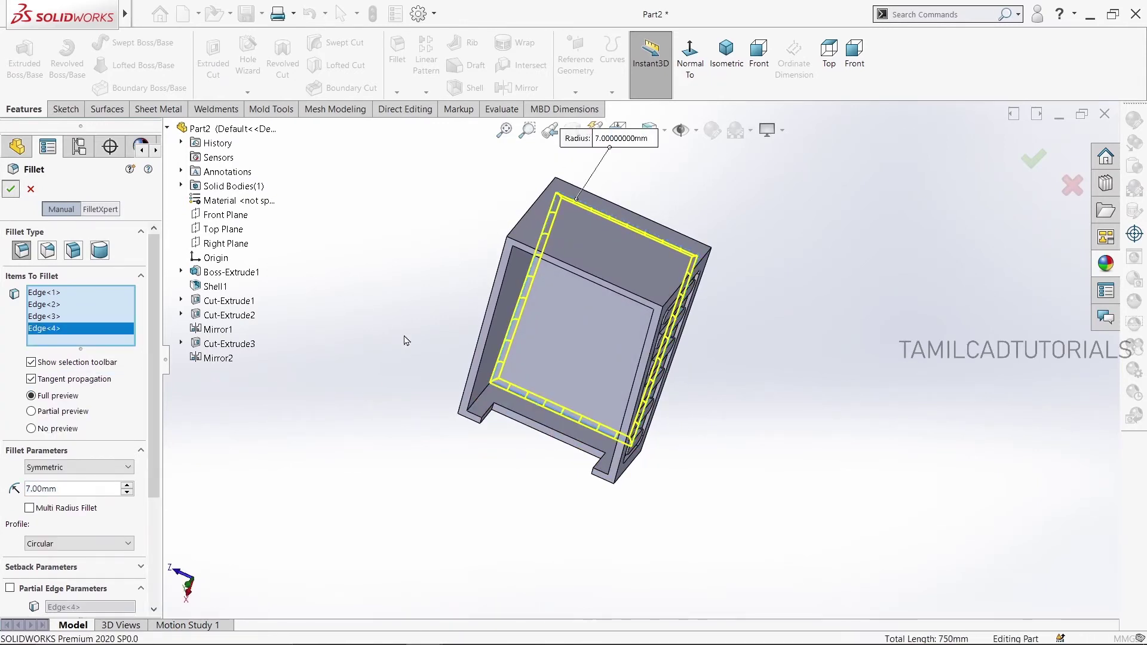
key(Return)
mouse_move(380, 374)
middle_down()
mouse_move(400, 256)
mouse_move(430, 334)
mouse_move(434, 298)
middle_up()
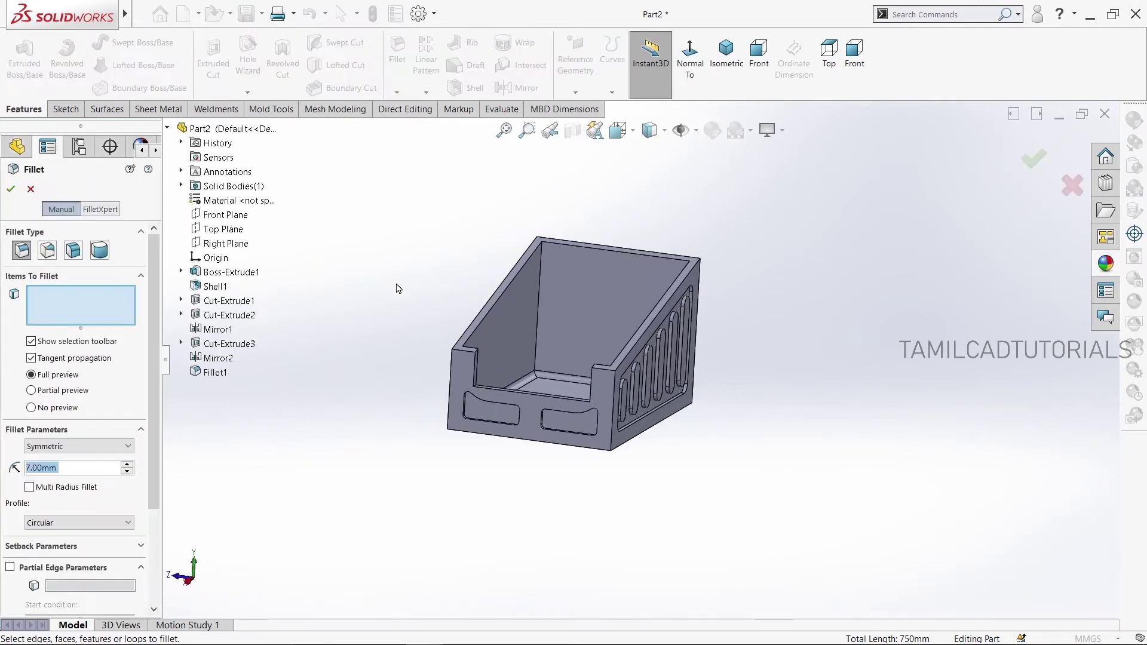
Set a 6 mm fillet radius and select the first vertical corner edges of the box
key(Return)
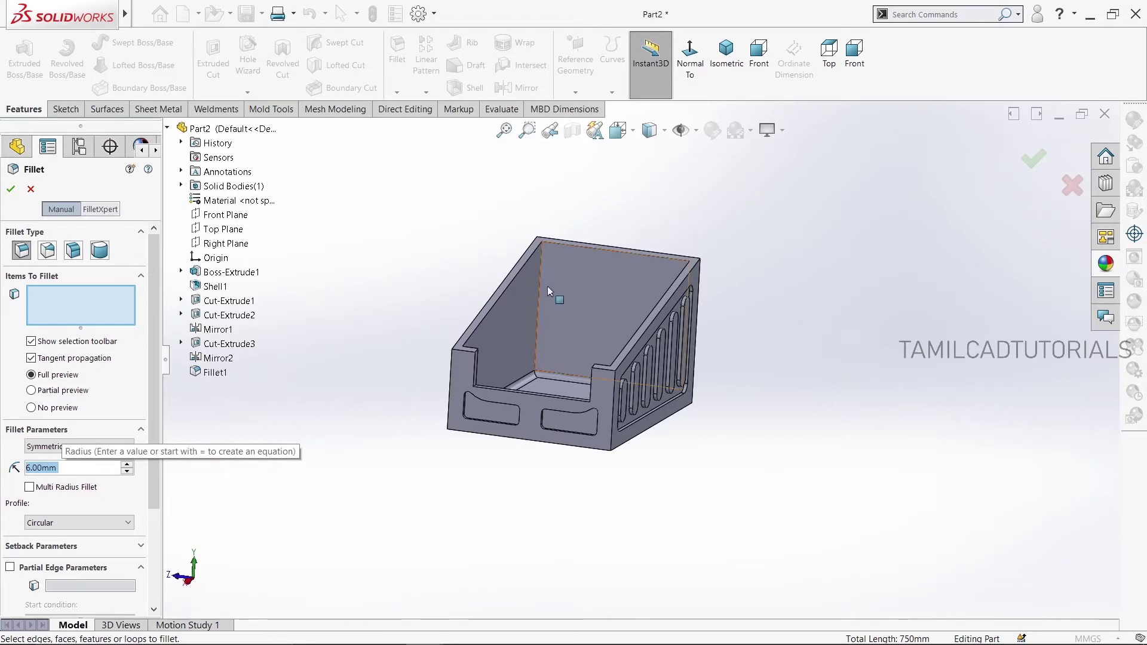
click(538, 289)
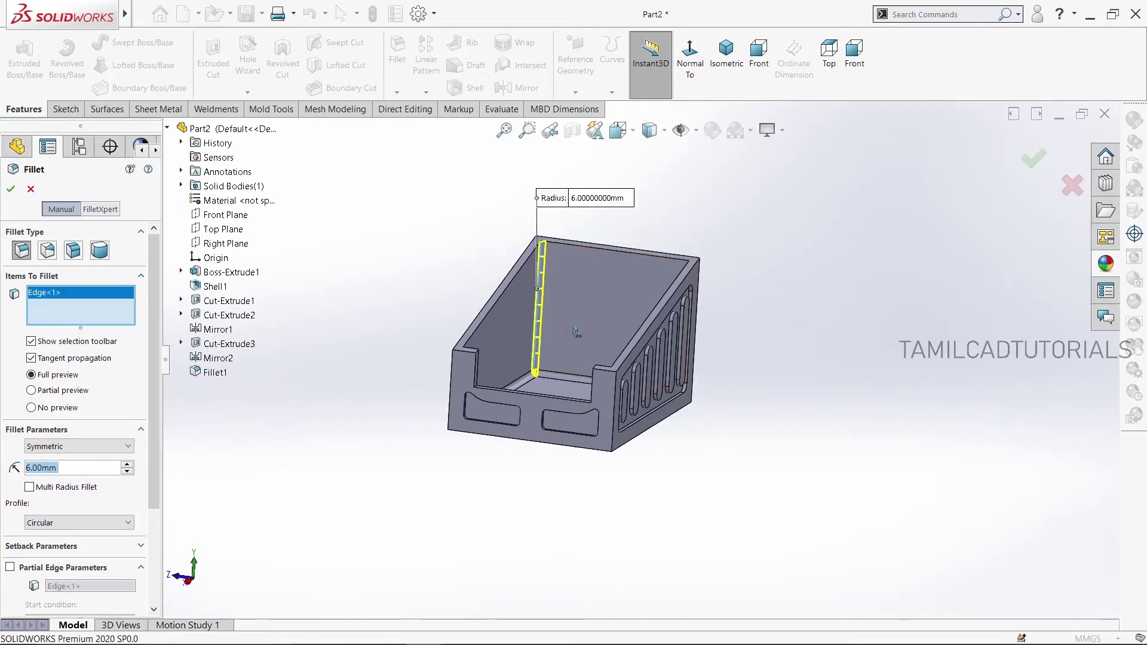
mouse_move(547, 298)
middle_down()
mouse_move(586, 318)
mouse_move(628, 389)
middle_up()
click(596, 307)
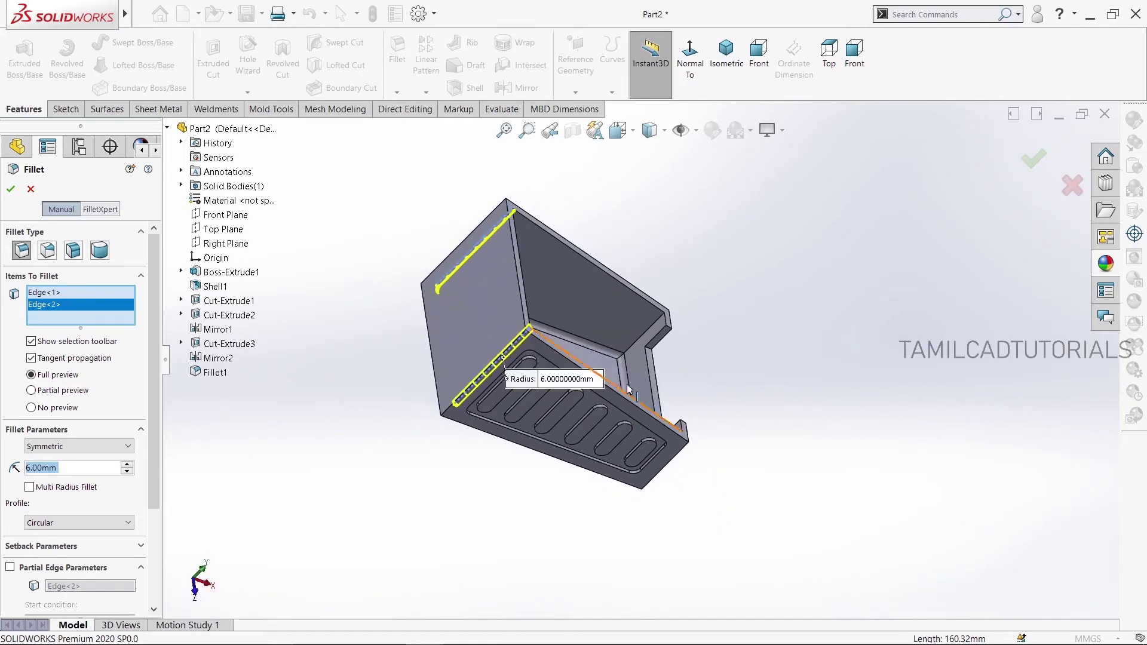
click(632, 351)
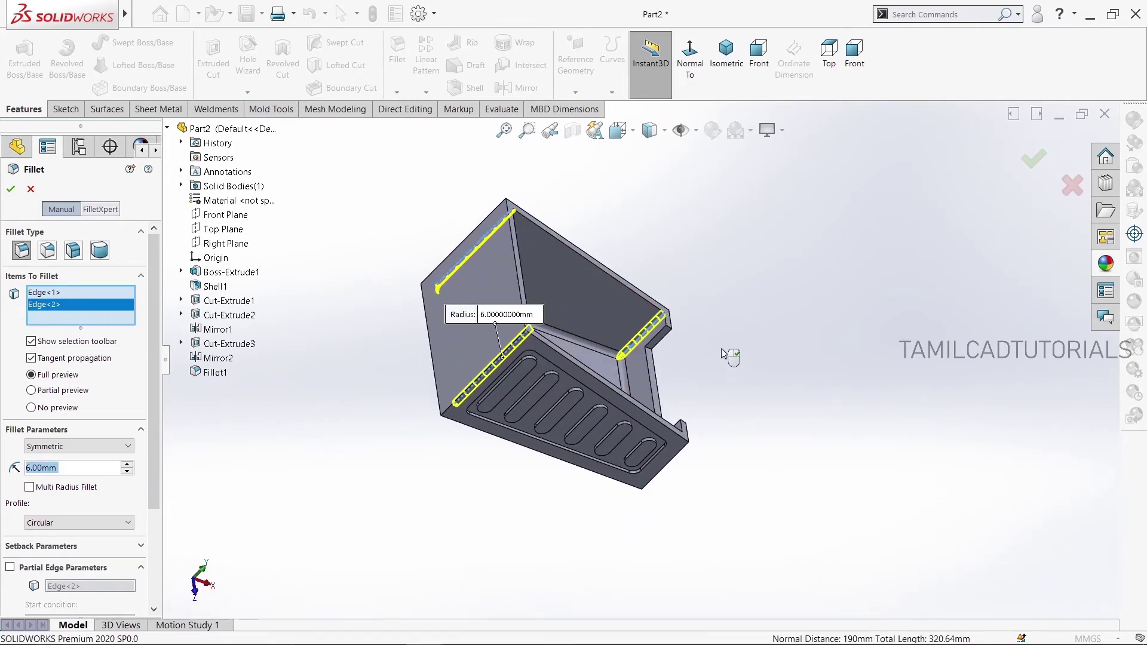
mouse_move(660, 353)
middle_down()
mouse_move(647, 561)
mouse_move(566, 482)
middle_up()
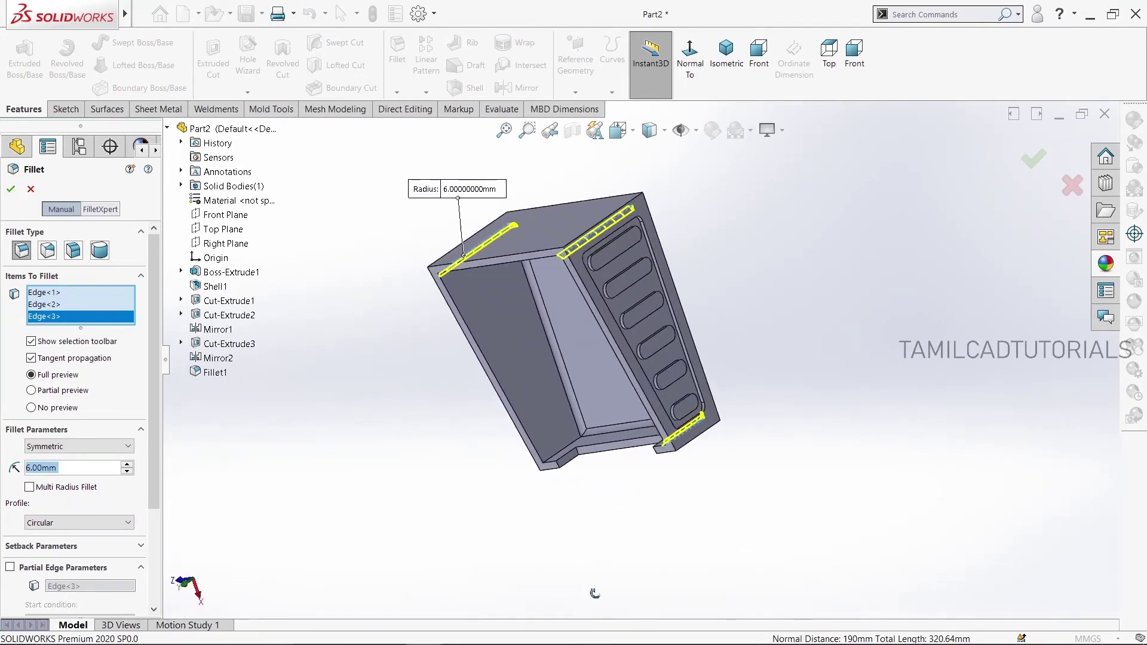
click(562, 453)
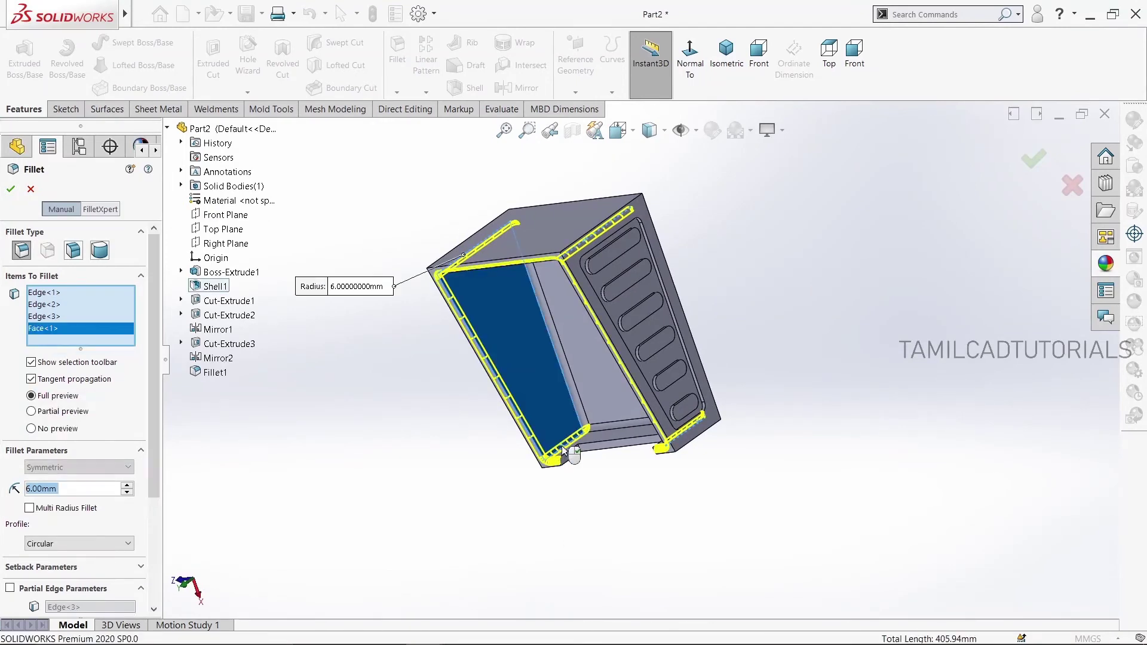
middle_drag(452, 433, 125, 344)
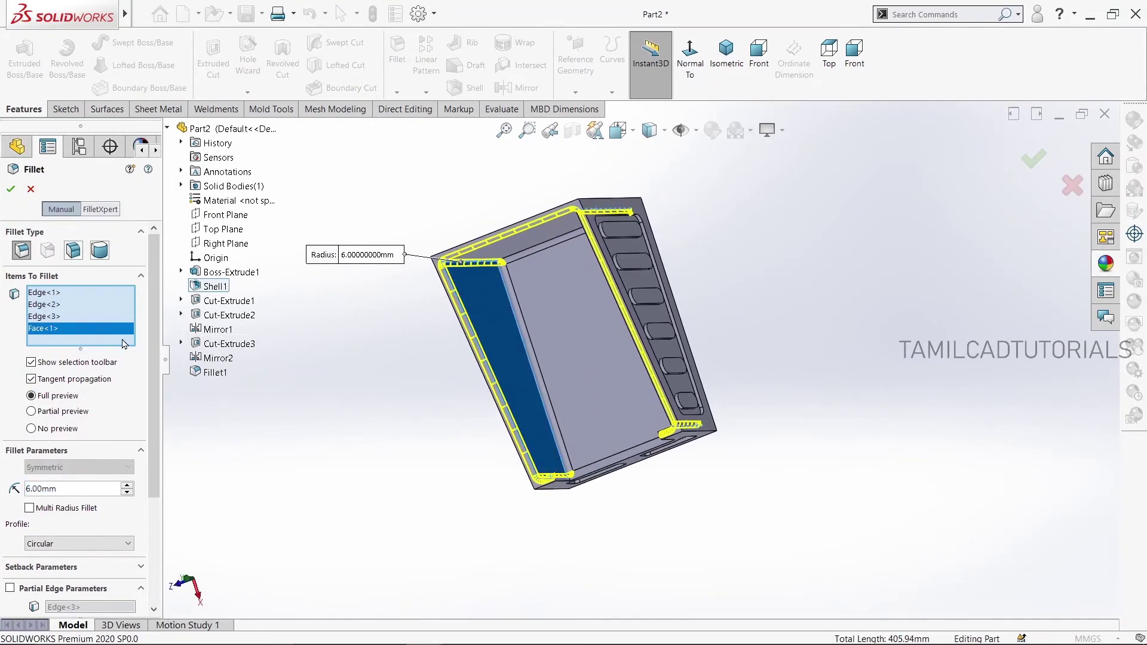
Remove the wrongly picked wall face and add three more box edges to the 6 mm fillet
right_click(112, 332)
click(179, 352)
middle_drag(456, 452, 455, 537)
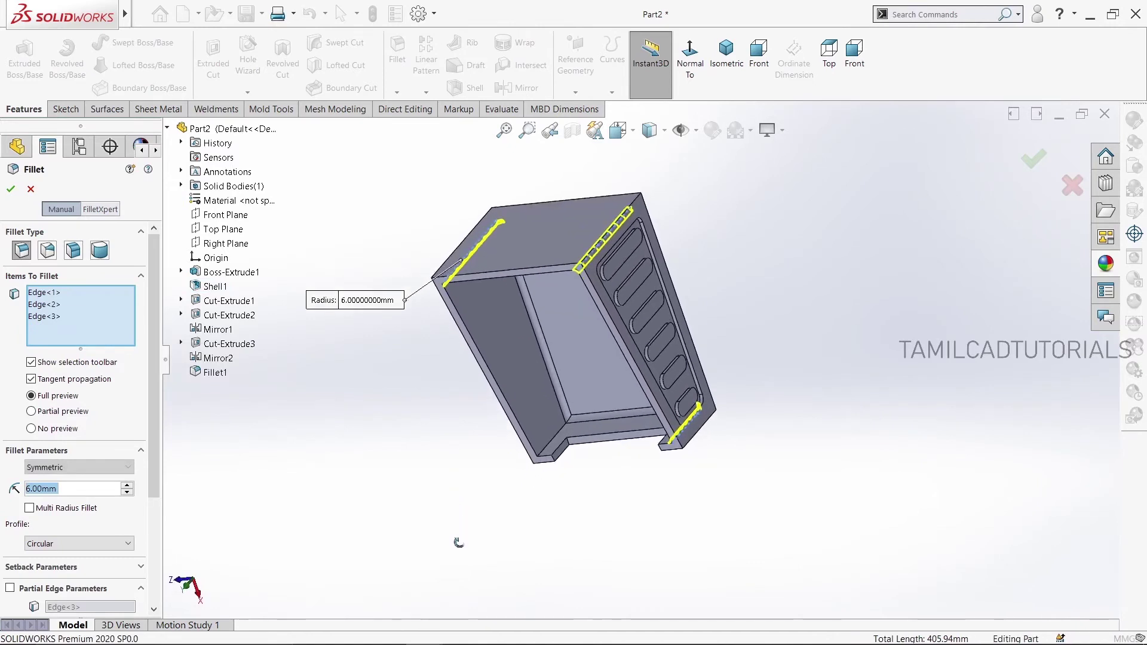
click(561, 431)
middle_drag(562, 431, 773, 352)
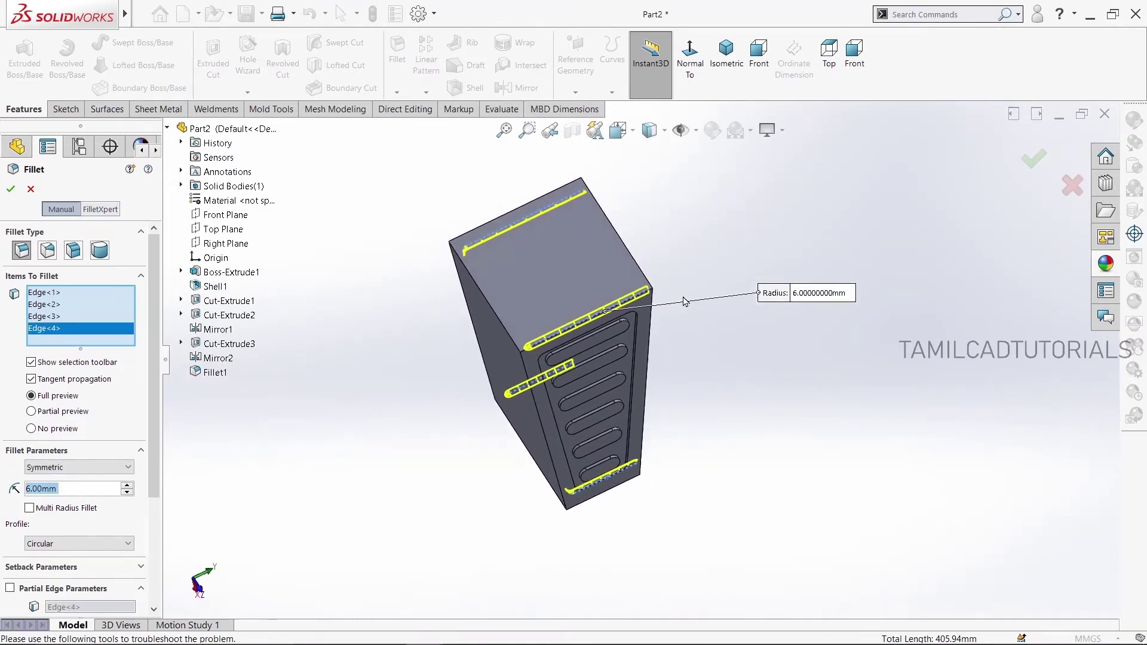
click(650, 294)
middle_drag(654, 296, 799, 463)
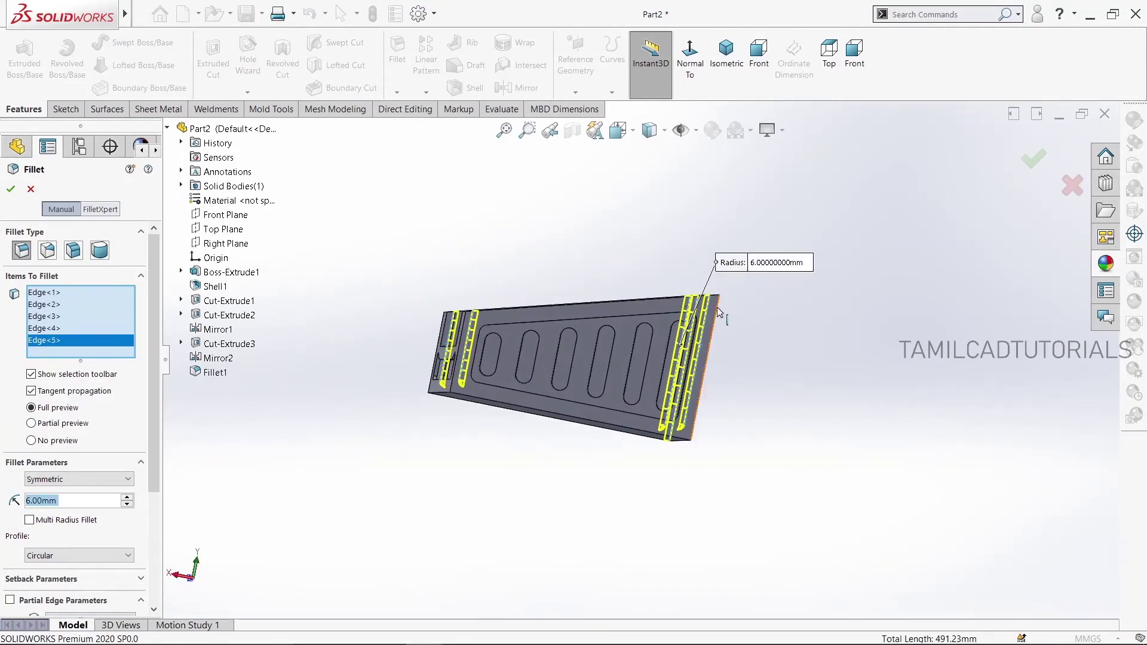
click(715, 316)
middle_drag(715, 316, 658, 520)
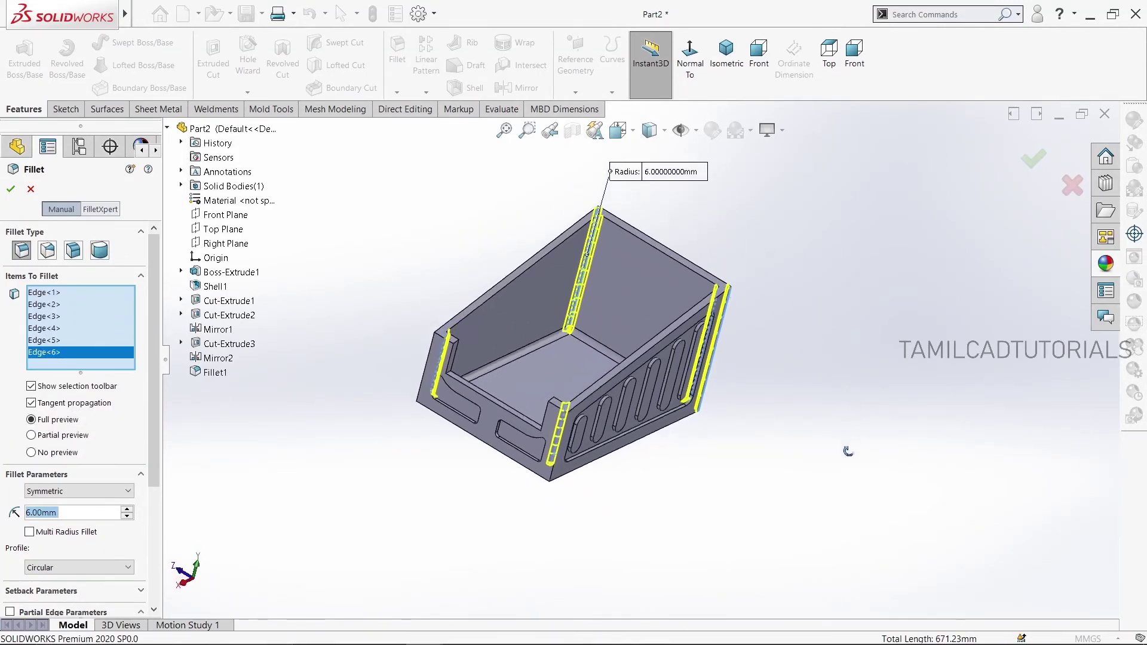
Correct the bottom edge picks and accept the 6 mm fillet on eight outer edges
click(548, 486)
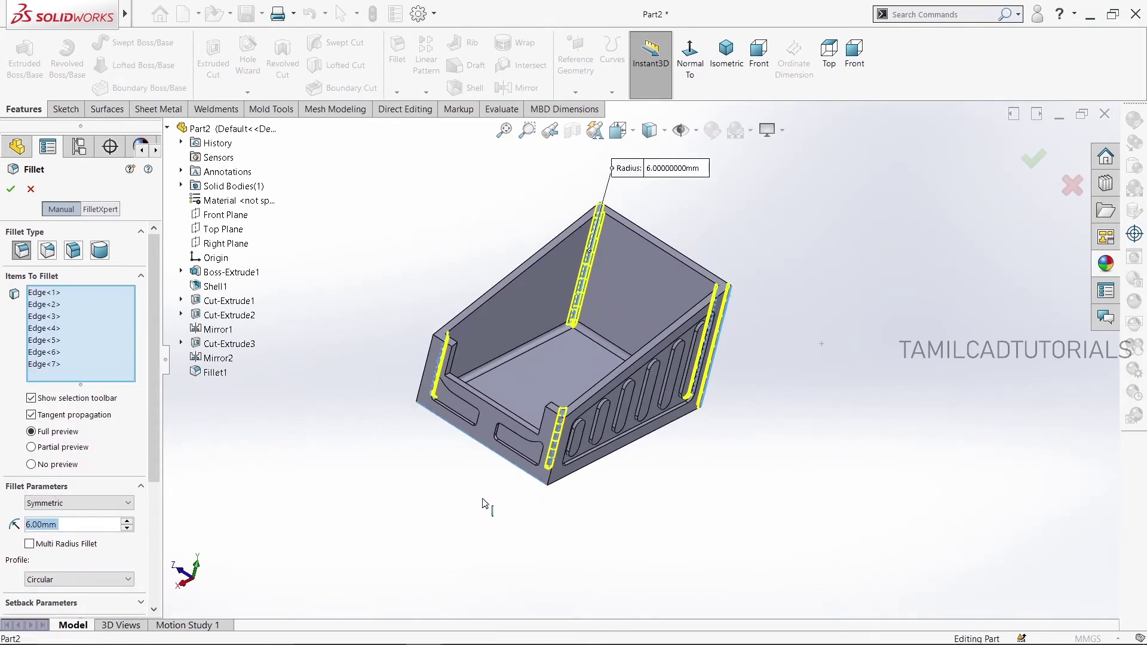
right_click(110, 368)
click(203, 384)
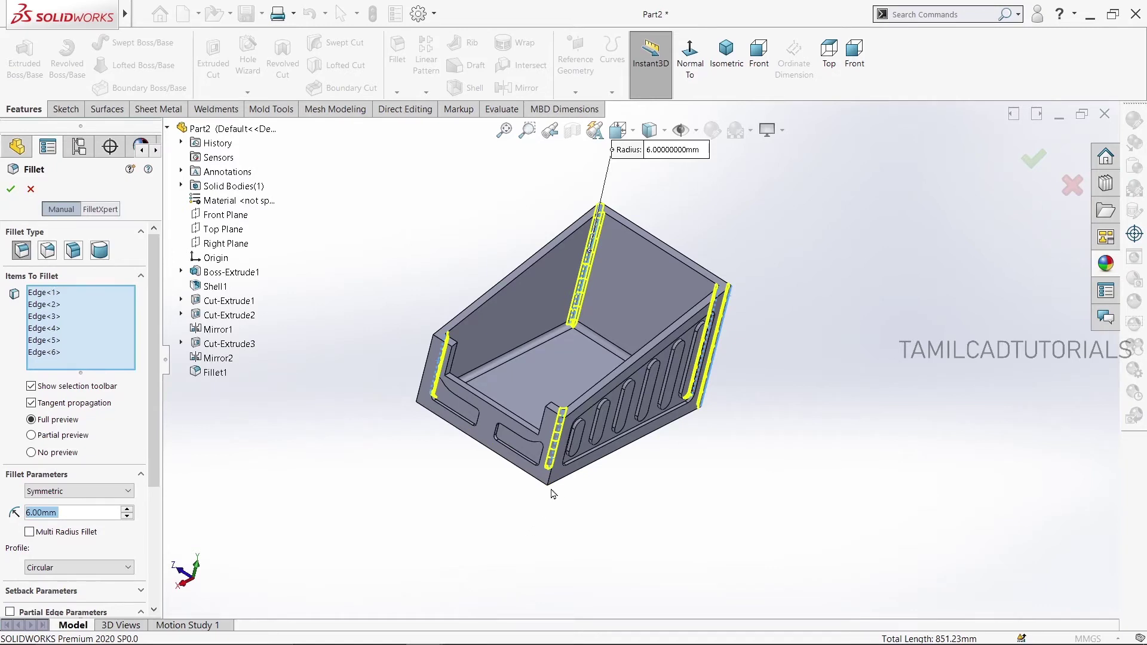
click(551, 484)
mouse_move(367, 374)
middle_down()
mouse_move(456, 465)
mouse_move(517, 475)
middle_up()
click(519, 464)
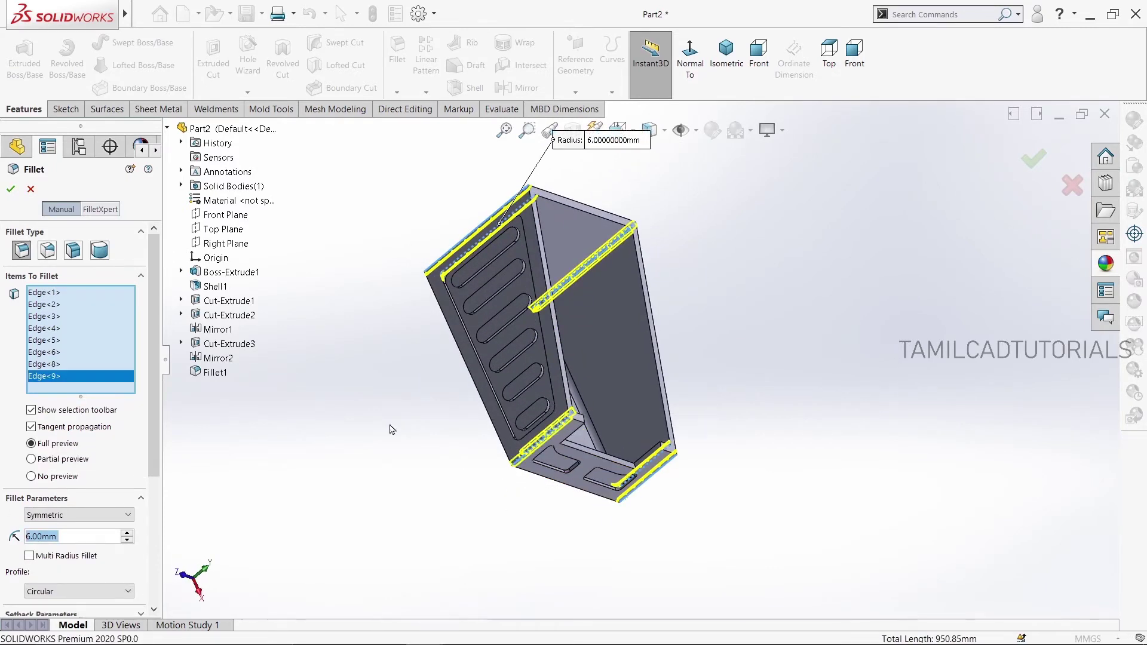
key(Return)
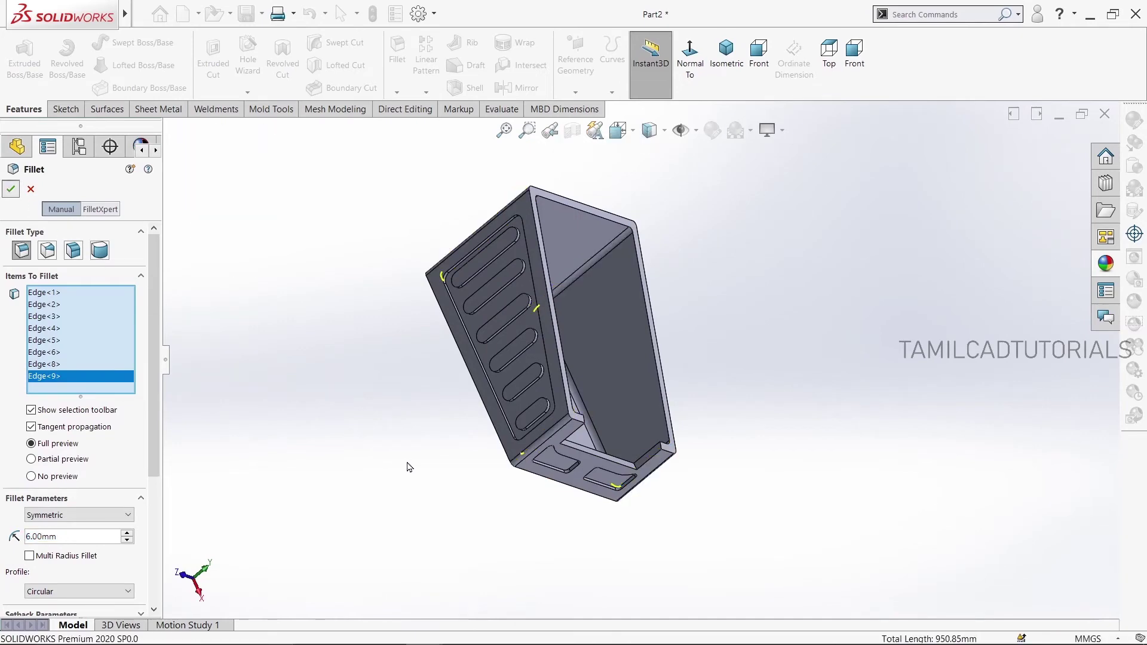
mouse_move(412, 464)
middle_down()
mouse_move(343, 404)
mouse_move(385, 345)
mouse_move(410, 340)
mouse_move(270, 321)
mouse_move(287, 305)
middle_up()
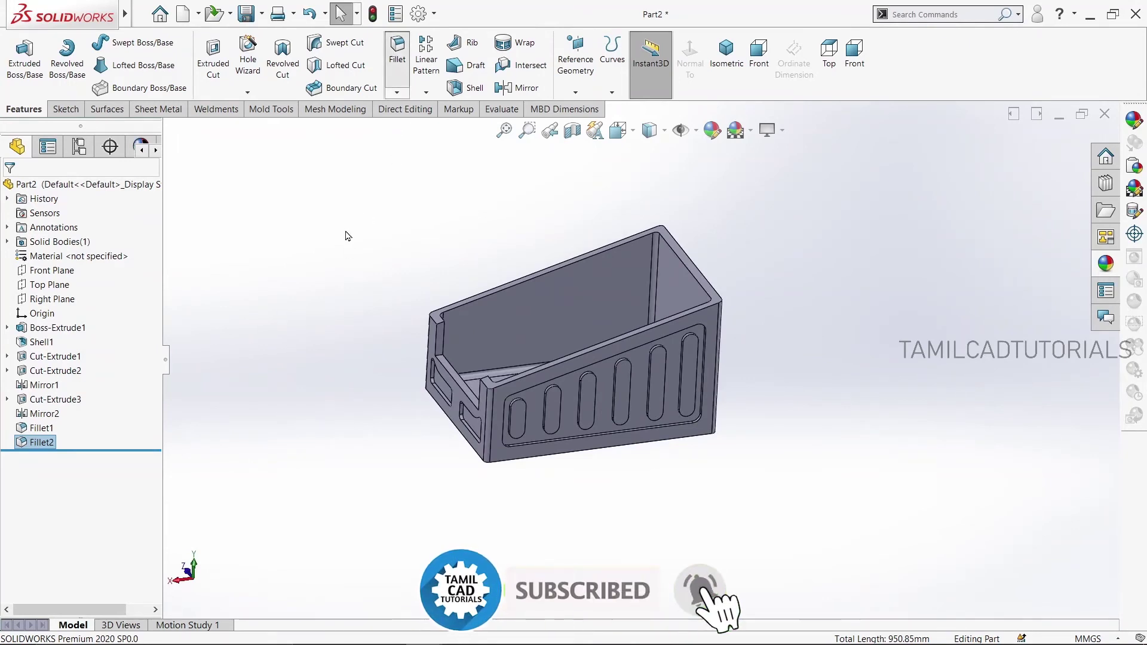
key(Return)
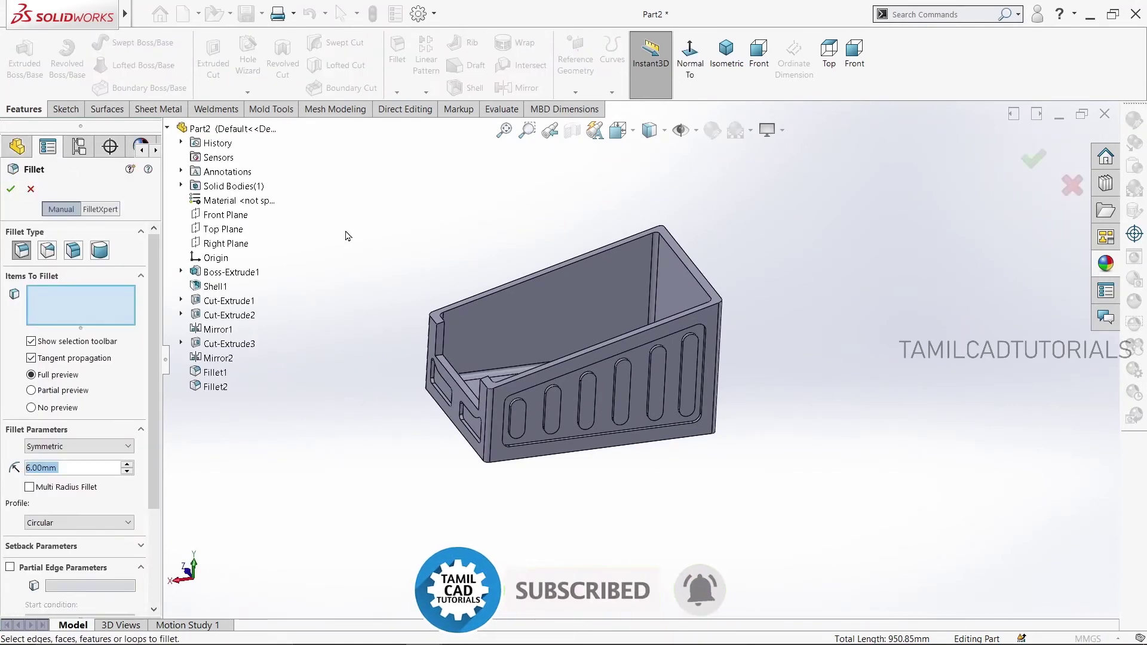
Set a 20 mm fillet radius and pick the front notch corner and inner bottom edge
text(20)
key(Return)
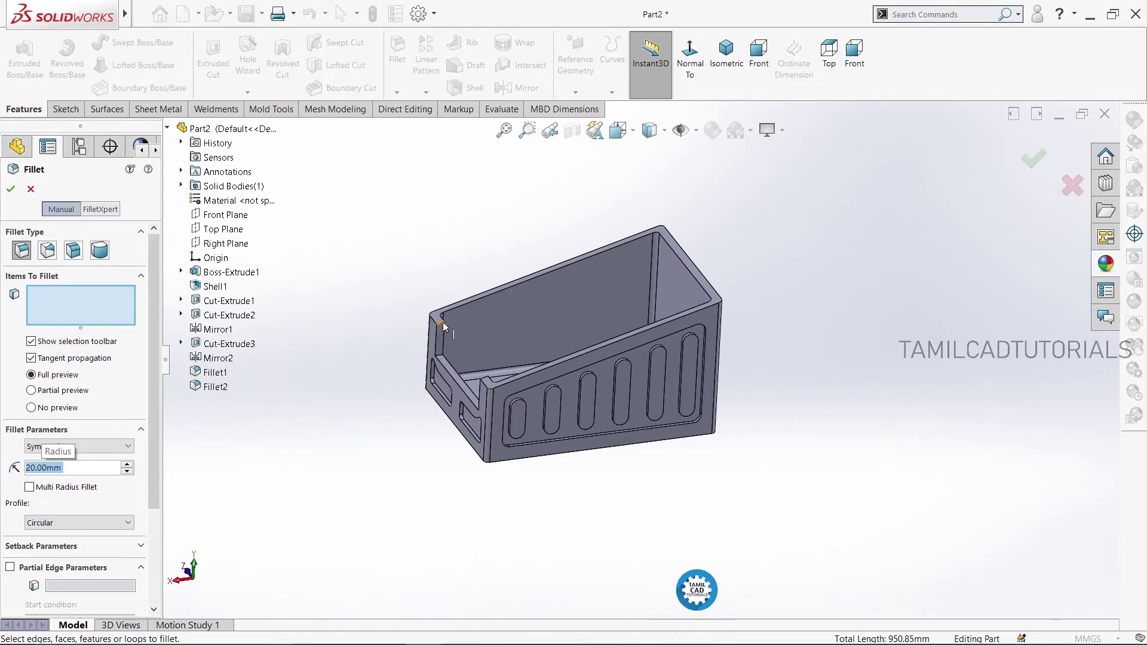
click(441, 325)
scroll(436, 333, down, 2)
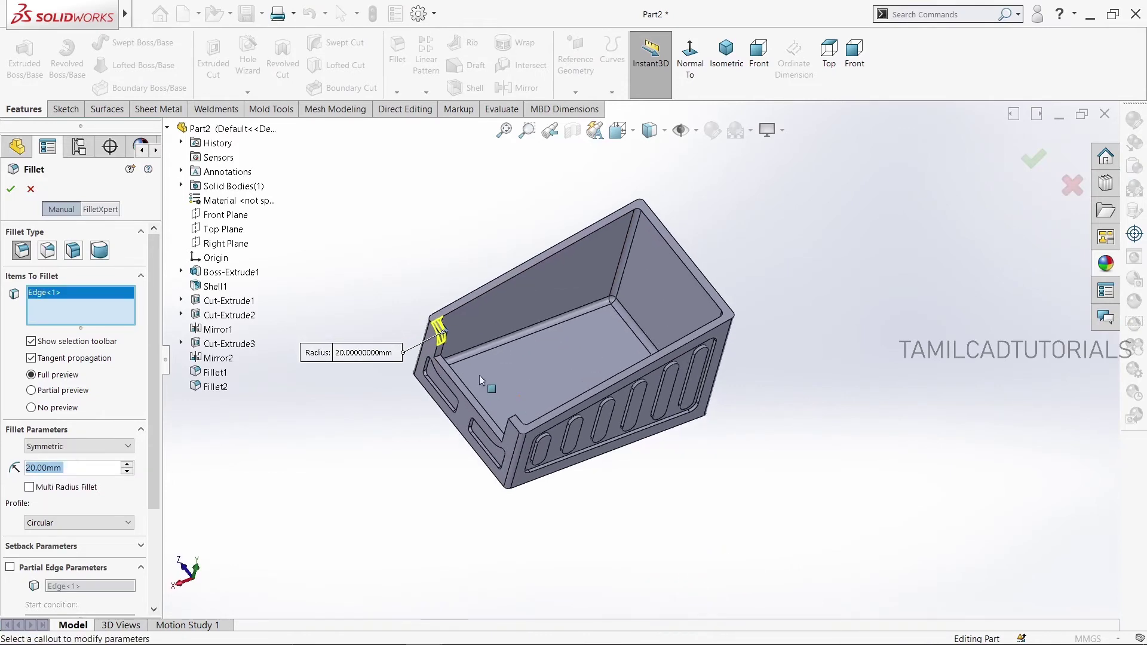
scroll(429, 344, down, 3)
scroll(426, 350, down, 2)
scroll(549, 328, down, 2)
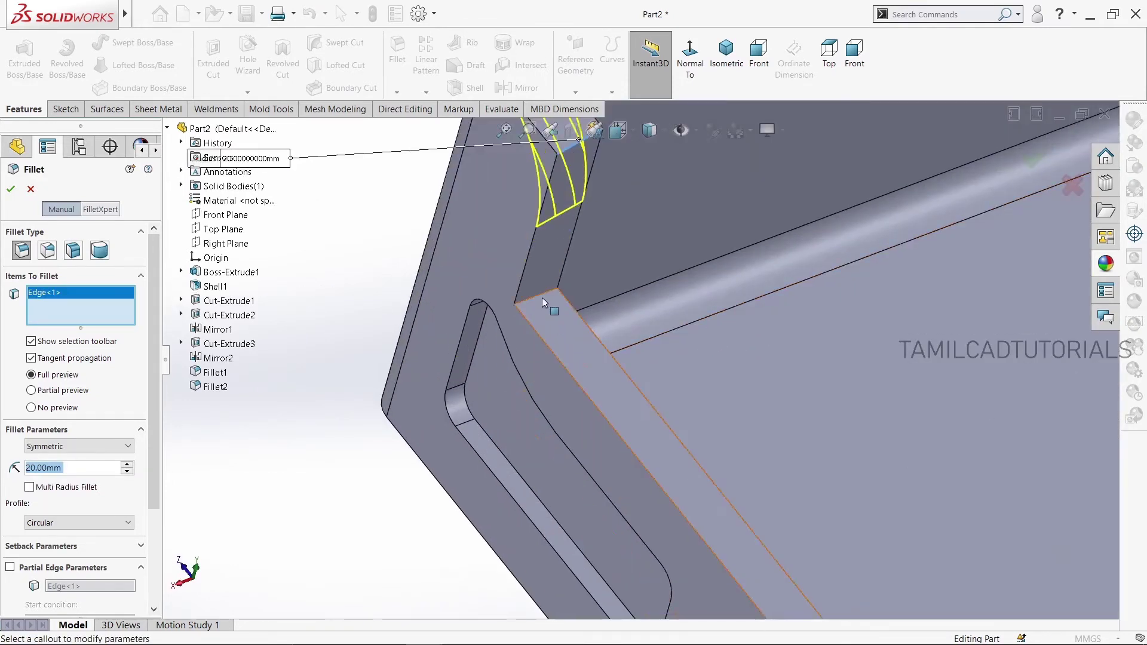
click(539, 298)
scroll(680, 346, up, 3)
scroll(750, 356, up, 3)
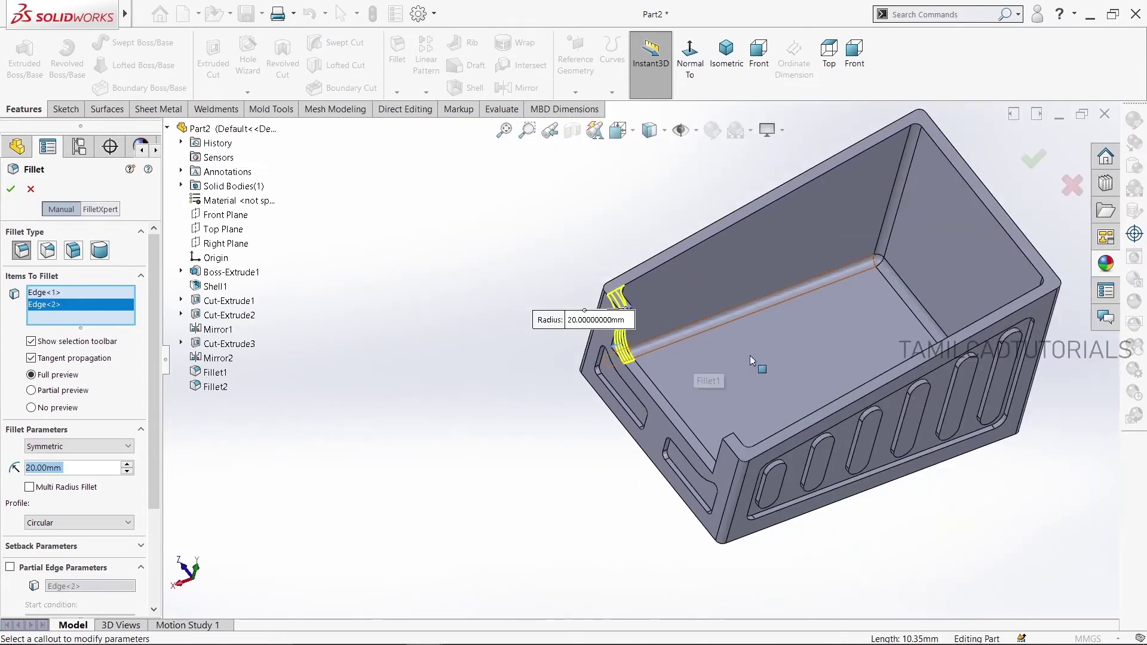
Add the two lower corner edges to the 20 mm fillet
middle_drag(750, 356, 834, 525)
scroll(856, 517, down, 4)
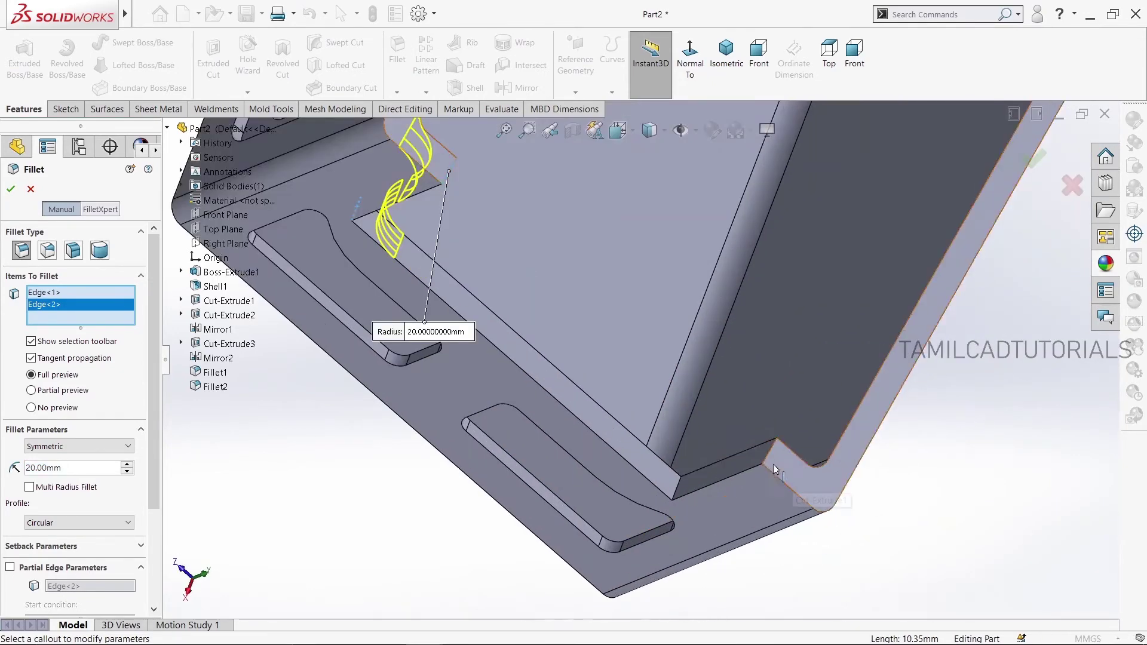
click(769, 458)
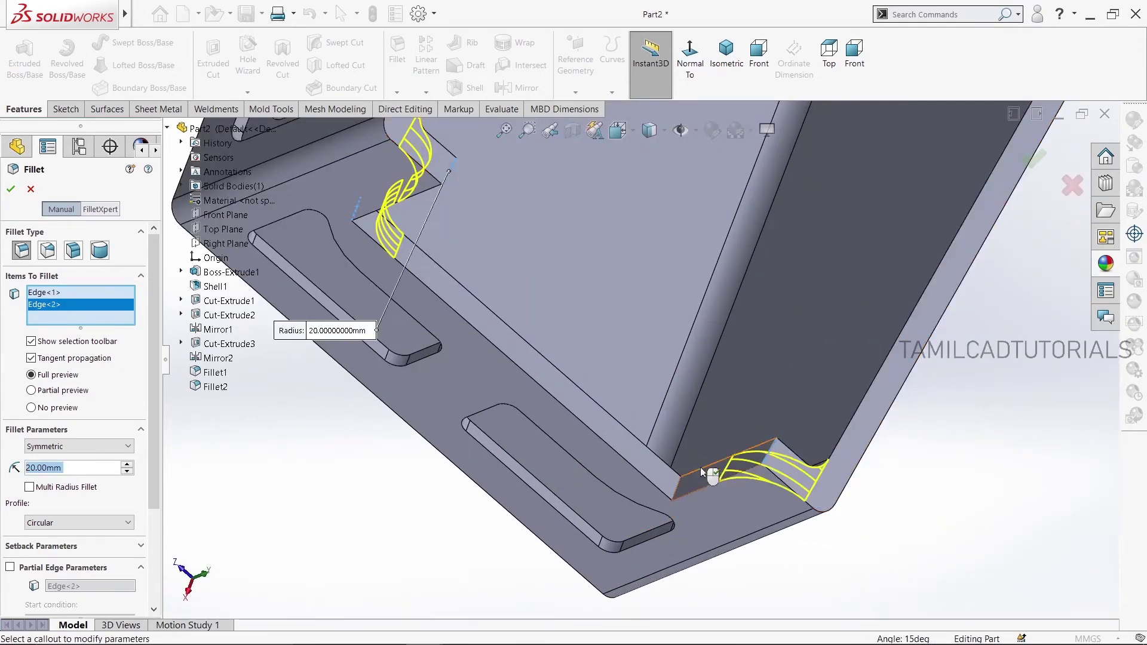
mouse_move(769, 459)
middle_down()
mouse_move(679, 525)
mouse_move(659, 556)
middle_up()
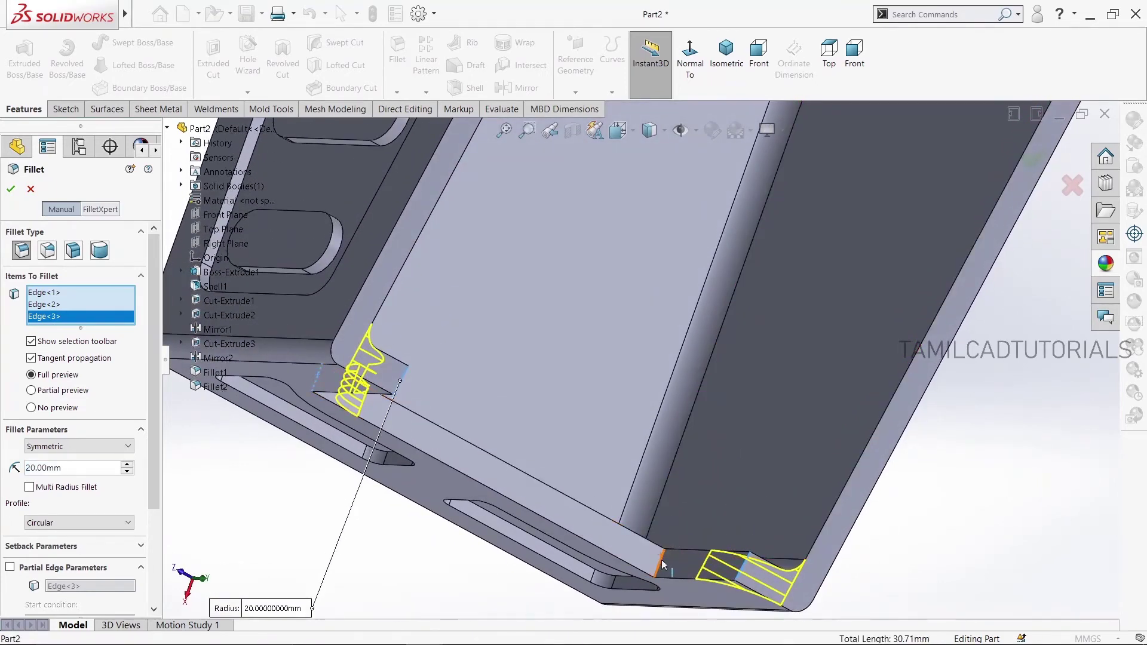
click(662, 565)
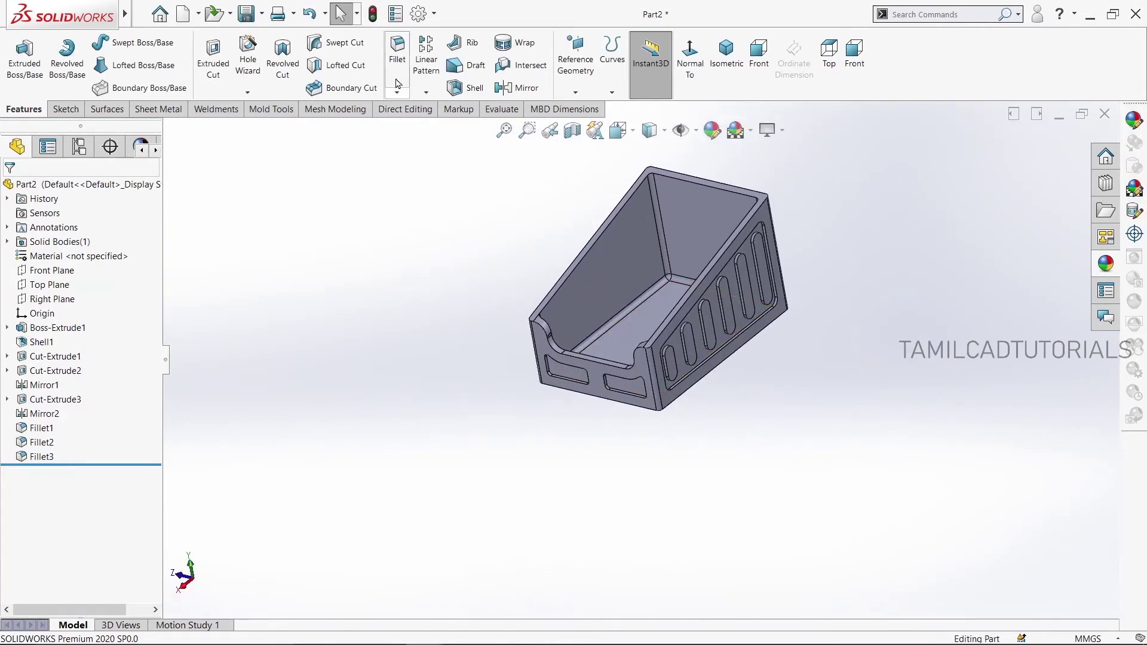
Start a 1.5 mm fillet and pick the first slot's outer and inner edge loops
key(Return)
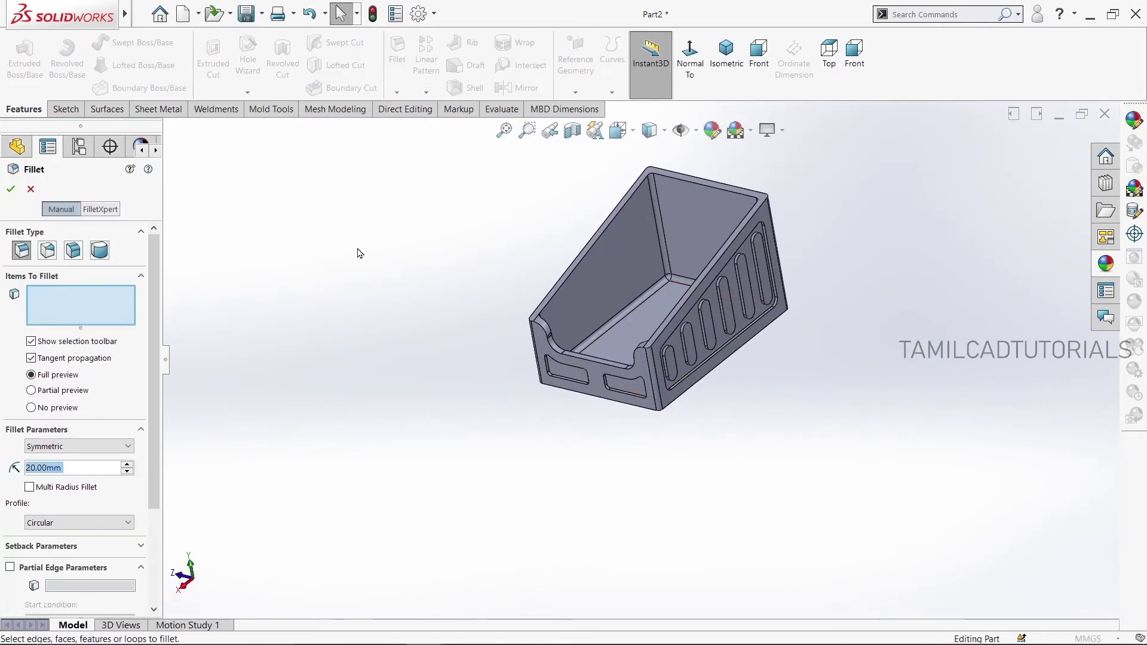
text(1)
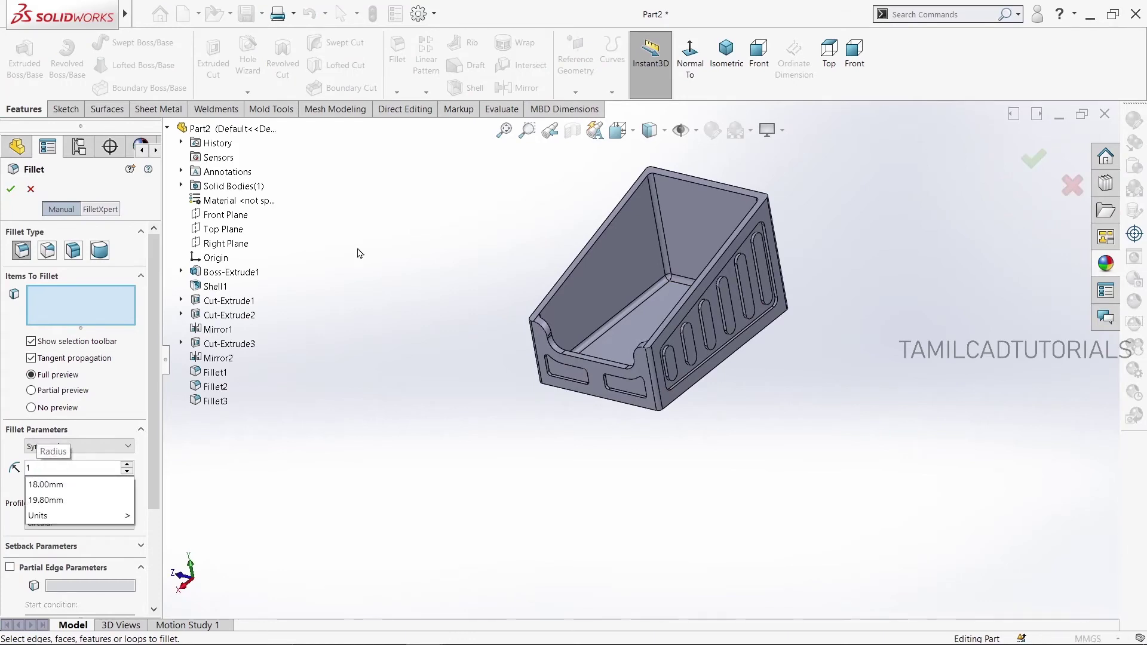
text(.50mm)
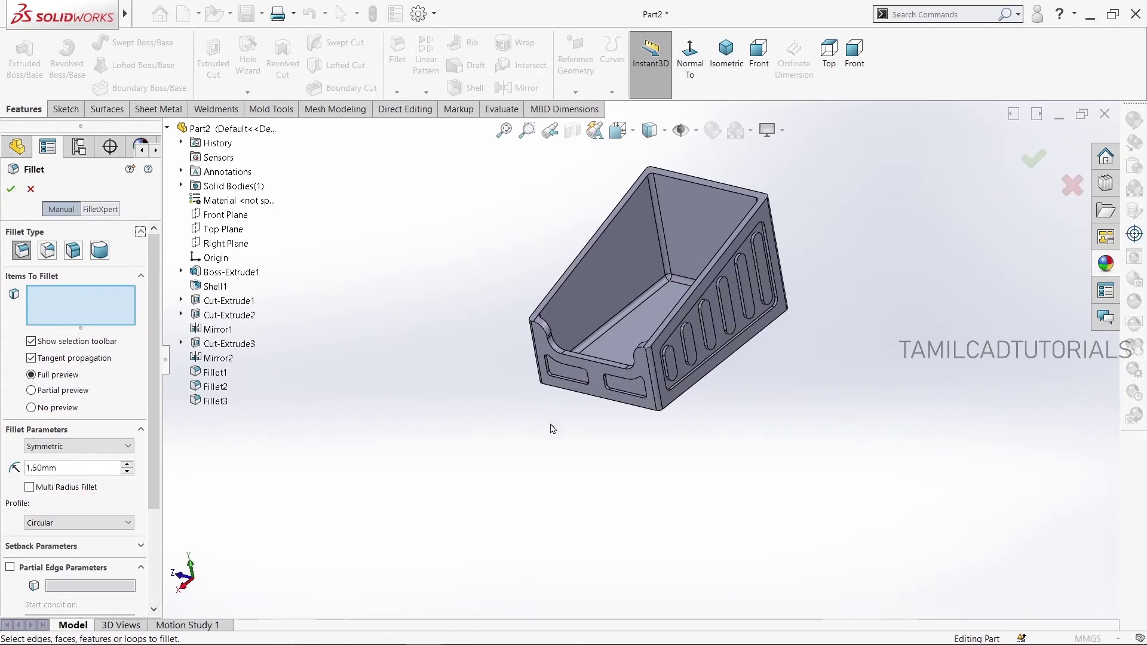
scroll(553, 429, down, 3)
scroll(589, 379, down, 3)
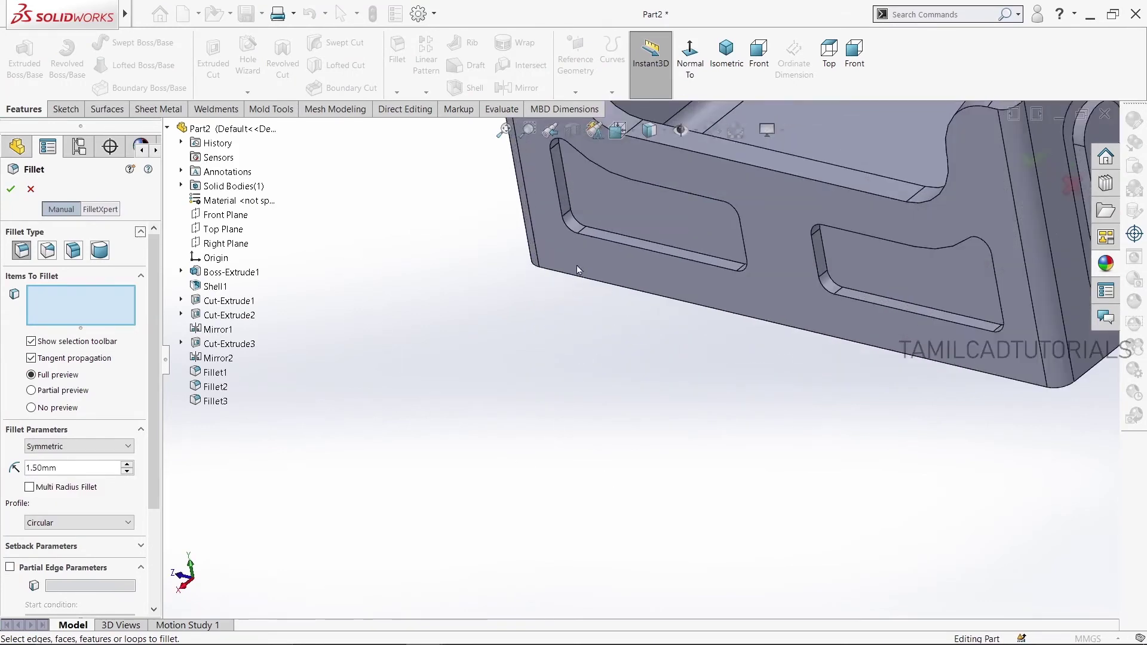
click(578, 226)
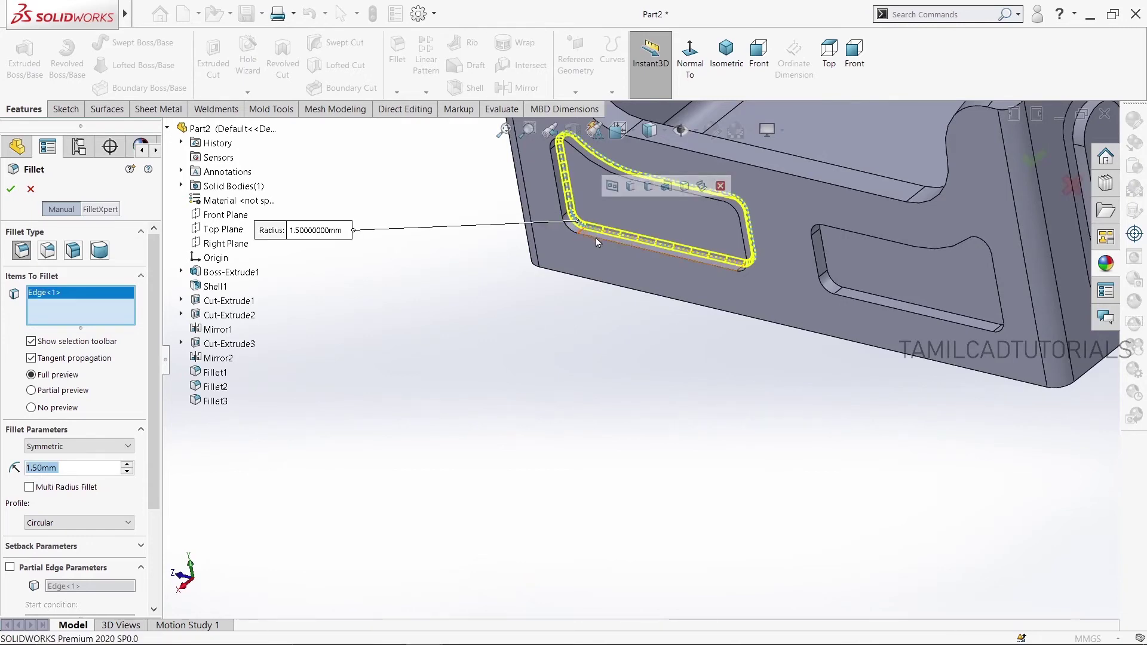
click(588, 241)
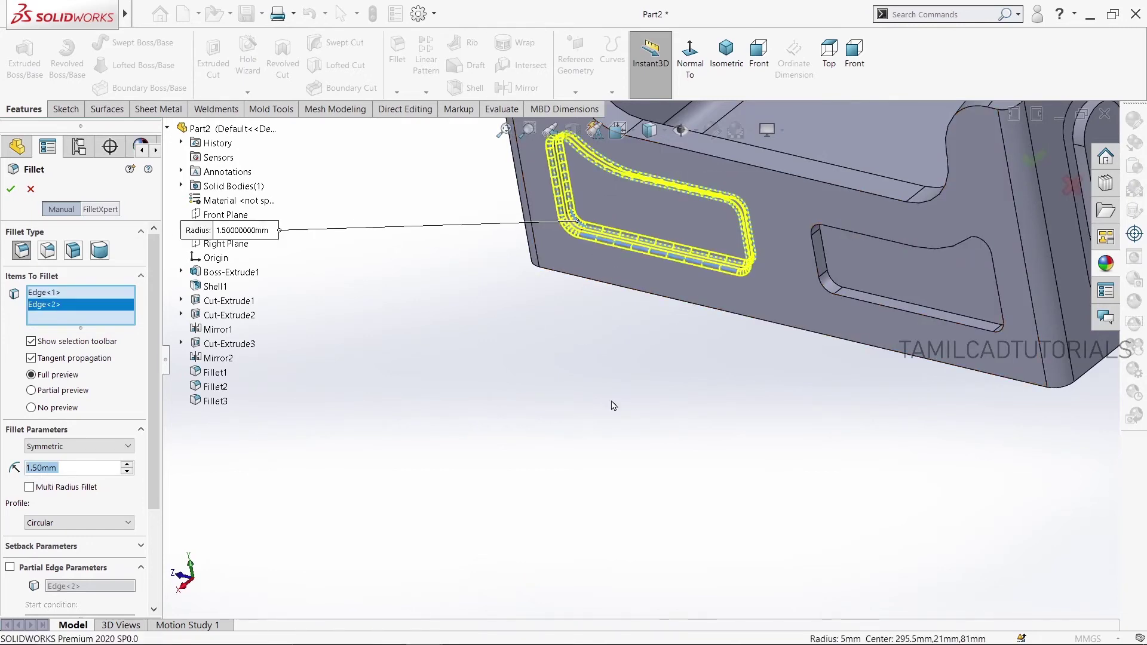
Add the second slot's outer and inner loops and accept the 1.5 mm fillet
scroll(657, 418, up, 3)
scroll(747, 310, down, 4)
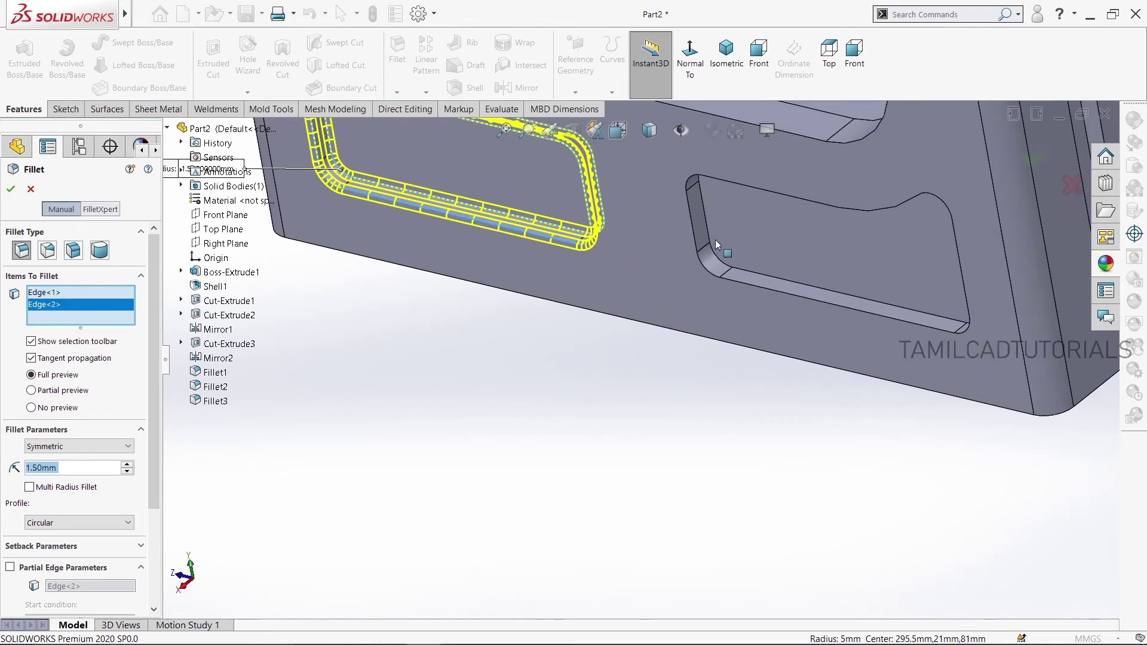
click(707, 223)
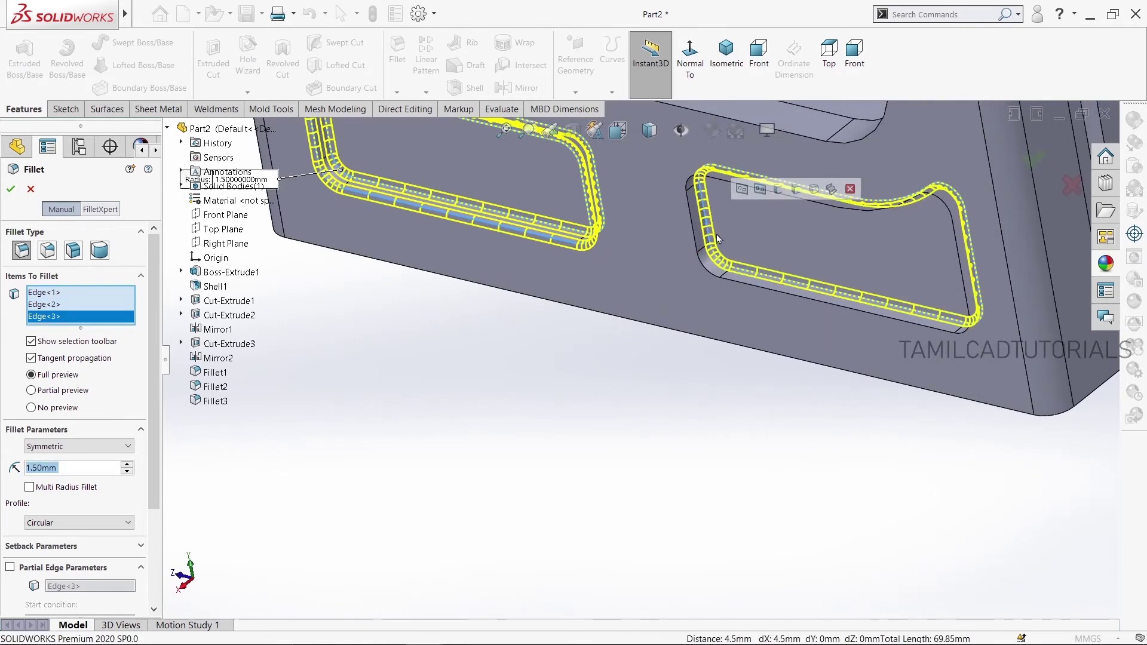
click(715, 277)
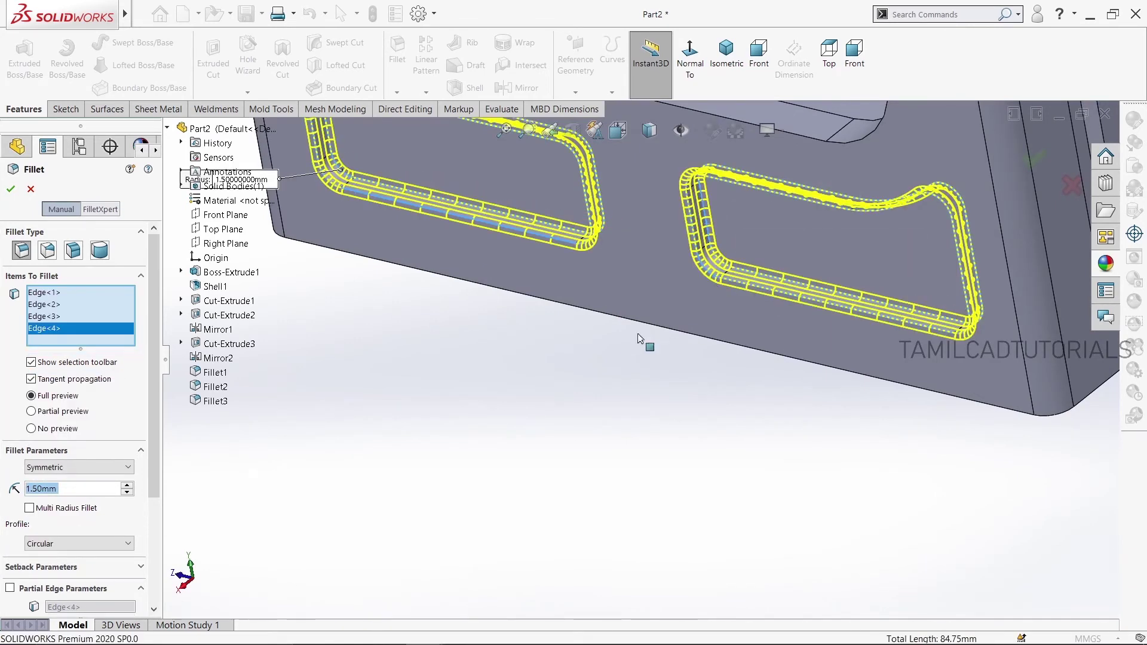
key(Return)
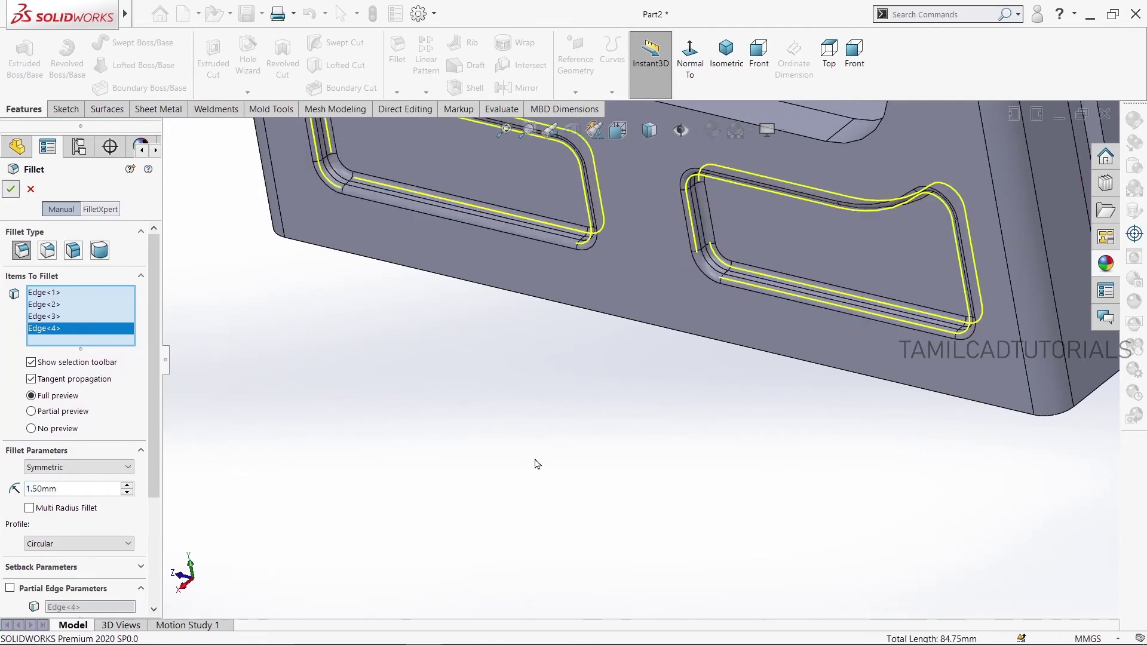
scroll(537, 448, up, 3)
middle_drag(558, 445, 593, 434)
scroll(657, 439, up, 3)
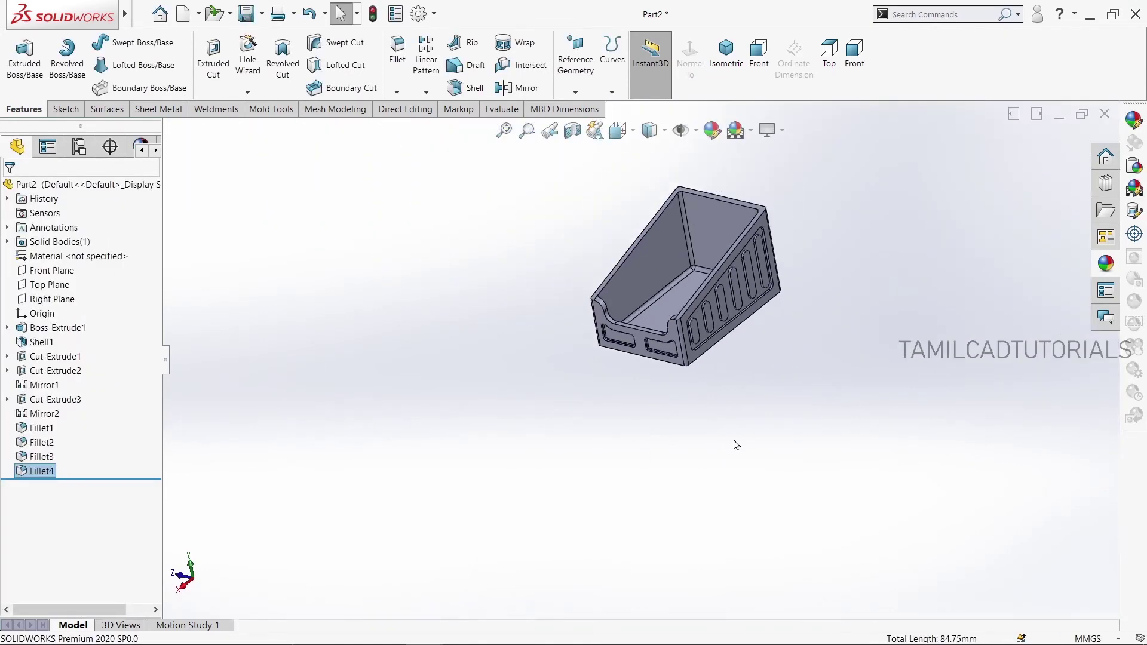
scroll(754, 402, down, 2)
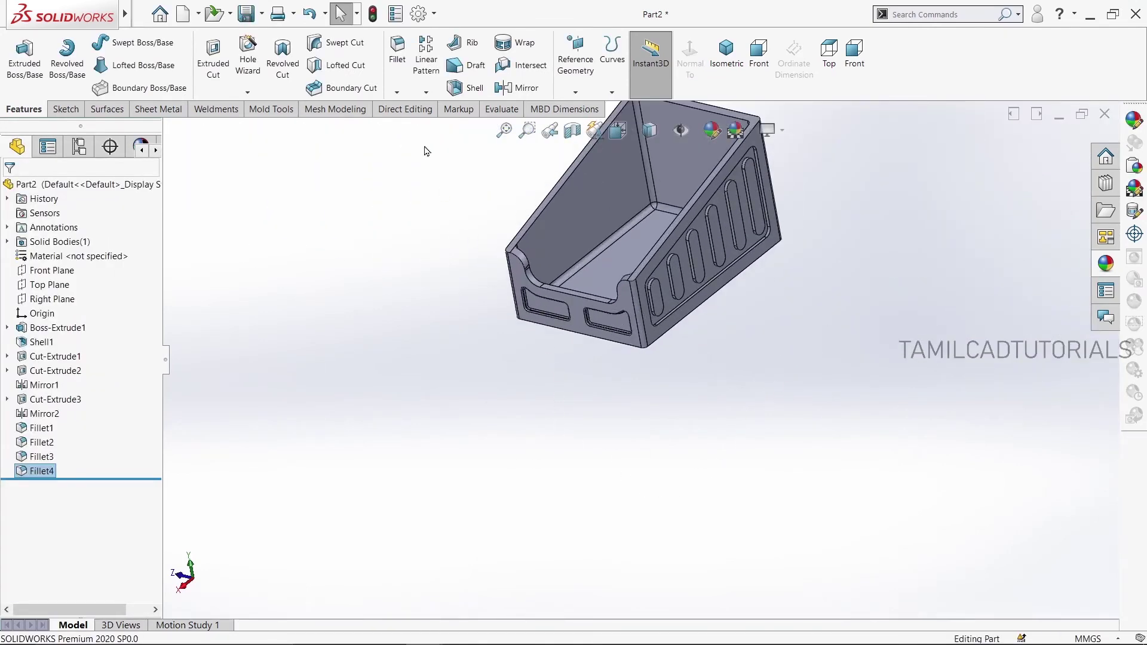
Fillet the inner and outer top rim chains and the bottom outer edge at 3 mm
key(Return)
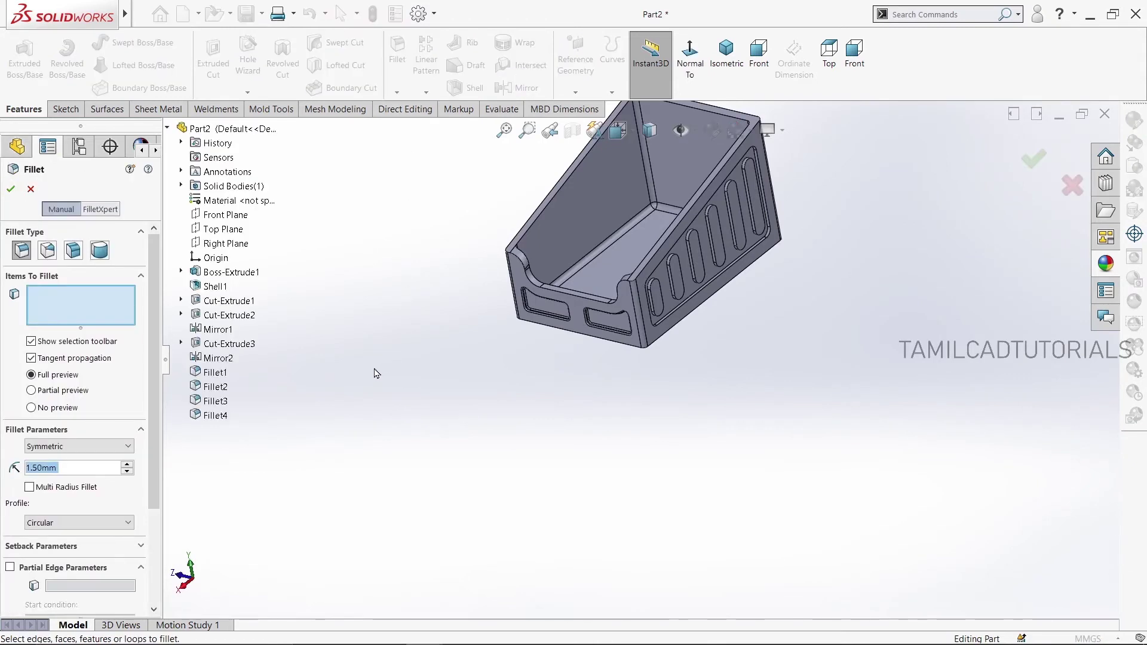
text(3)
mouse_move(388, 372)
middle_down()
mouse_move(414, 450)
mouse_move(407, 384)
mouse_move(530, 233)
middle_up()
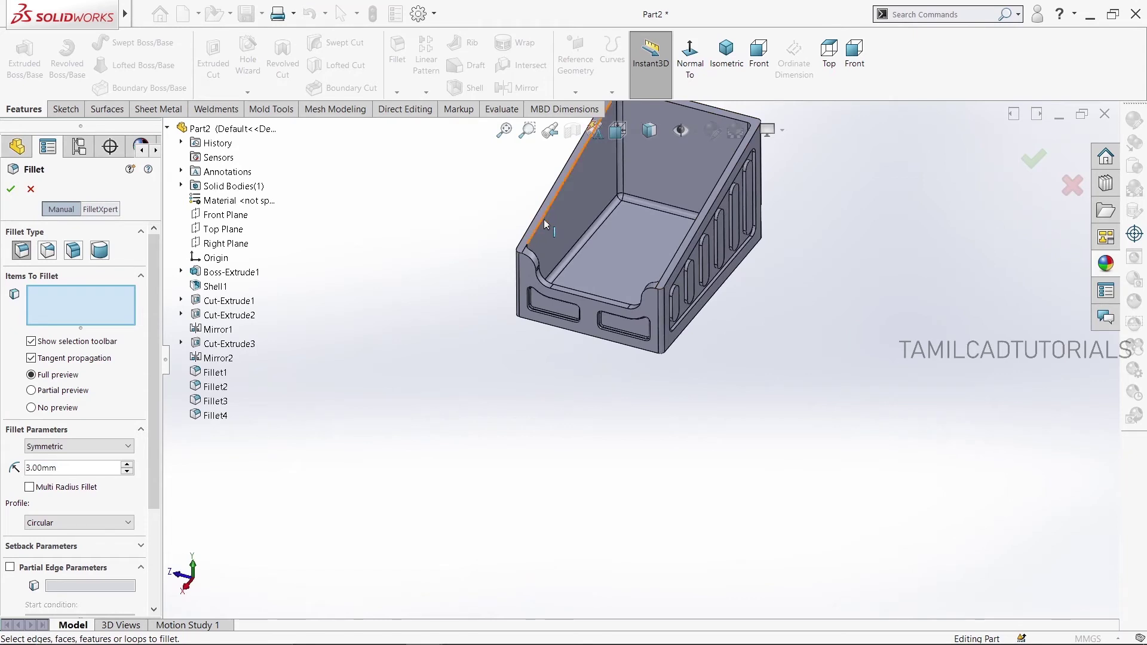
click(544, 223)
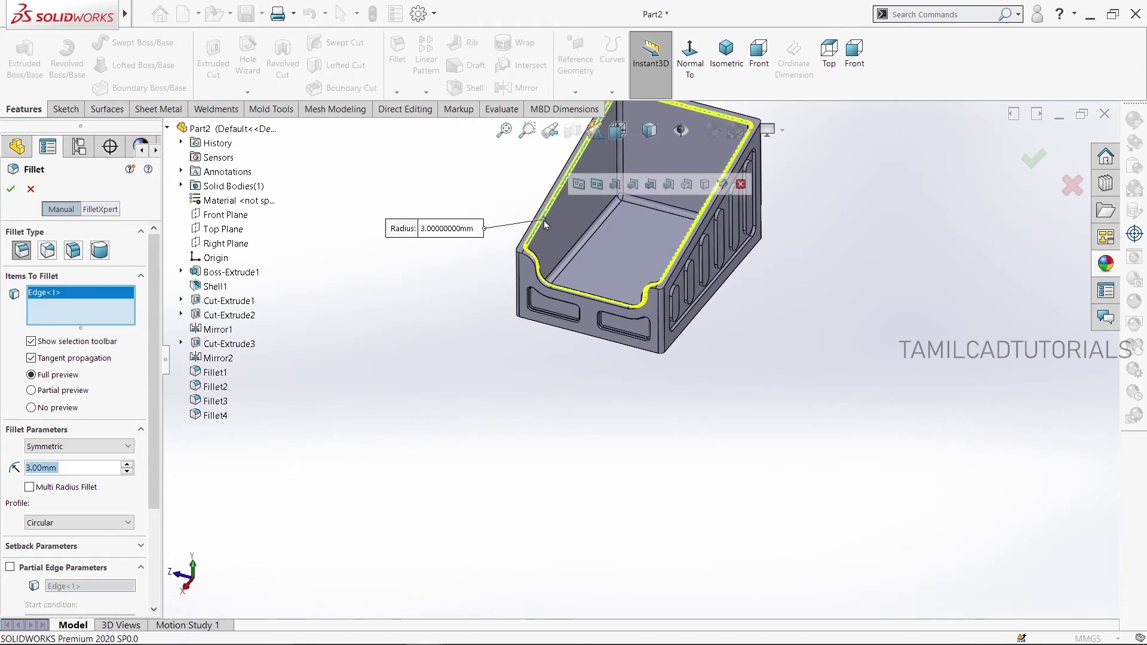
click(536, 264)
middle_drag(499, 359, 466, 346)
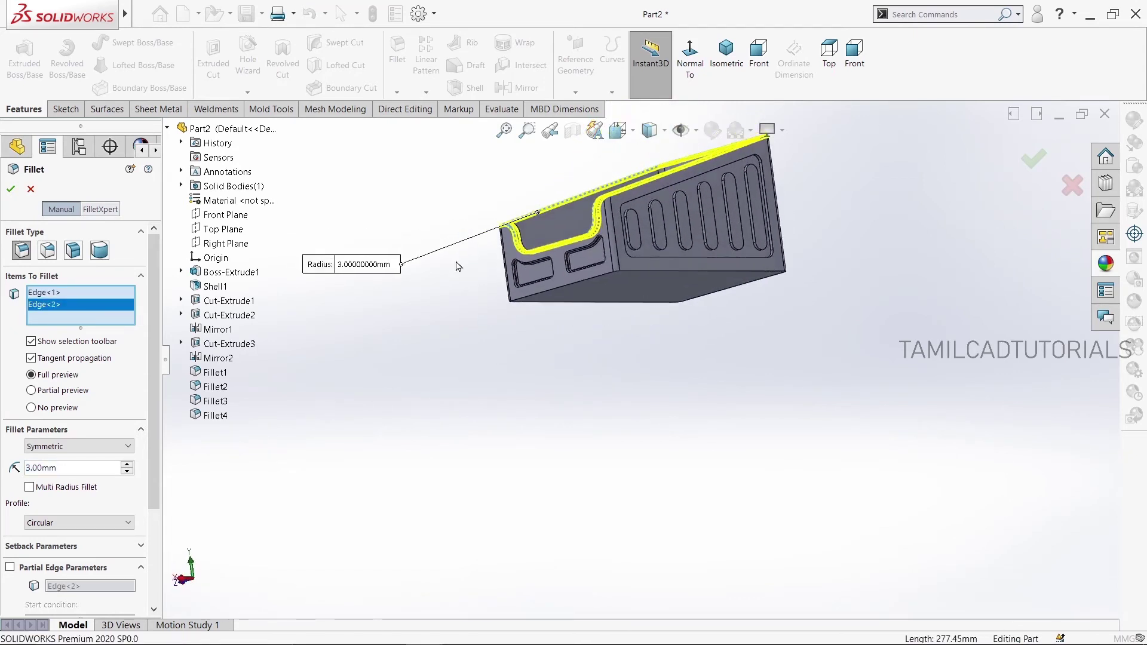
click(523, 289)
mouse_move(456, 310)
middle_down()
mouse_move(451, 384)
mouse_move(202, 332)
middle_up()
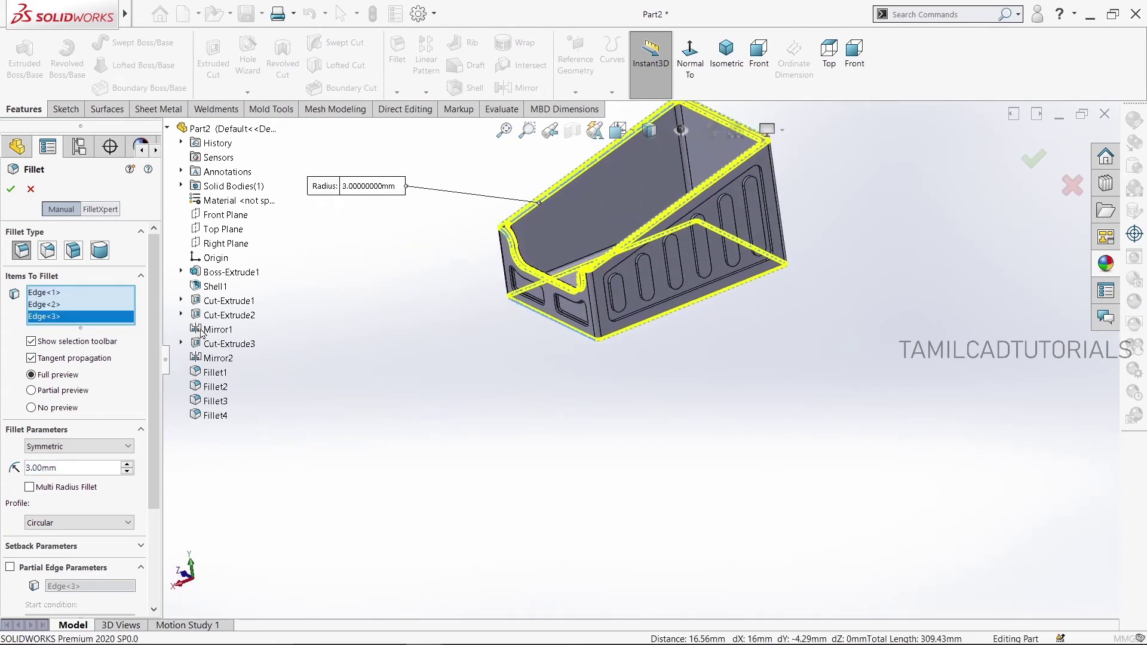
click(11, 189)
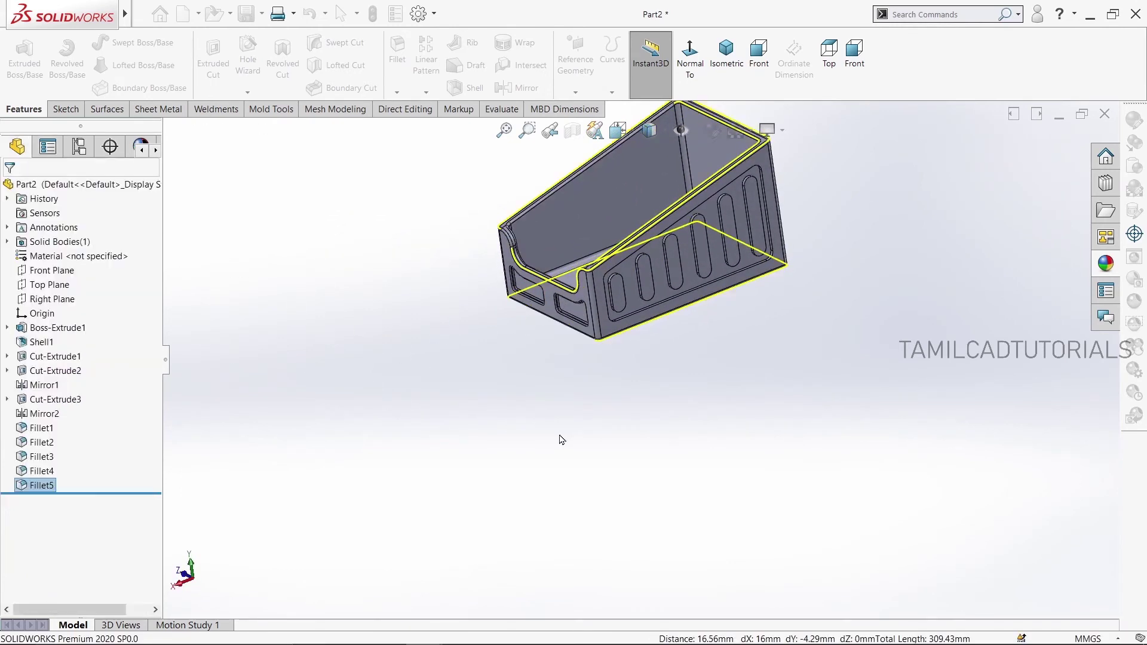
click(597, 444)
scroll(755, 313, up, 3)
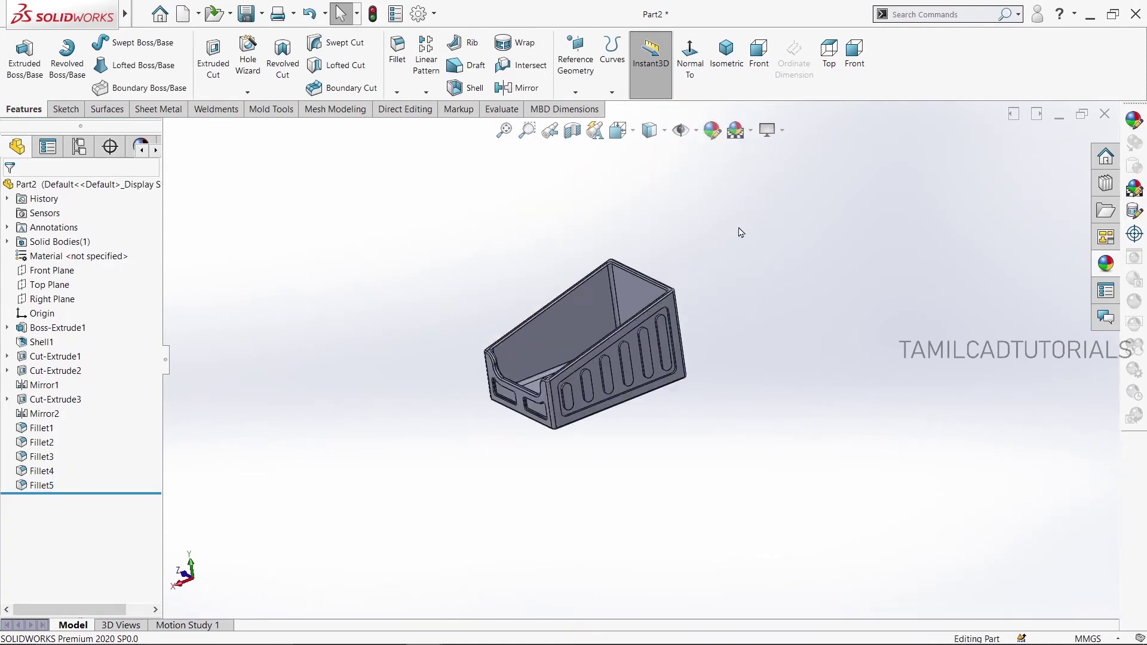
Start a 3 mm fillet and pick the rim edge loop on the first sloped side
mouse_move(742, 333)
middle_down()
mouse_move(696, 253)
mouse_move(700, 277)
middle_up()
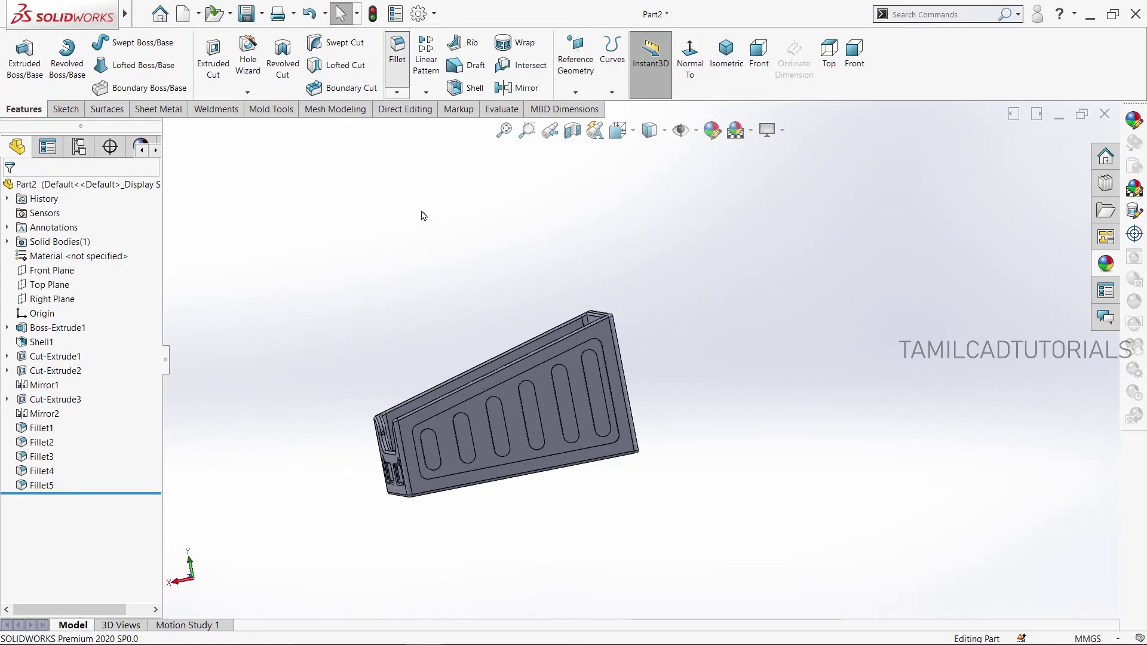
key(Return)
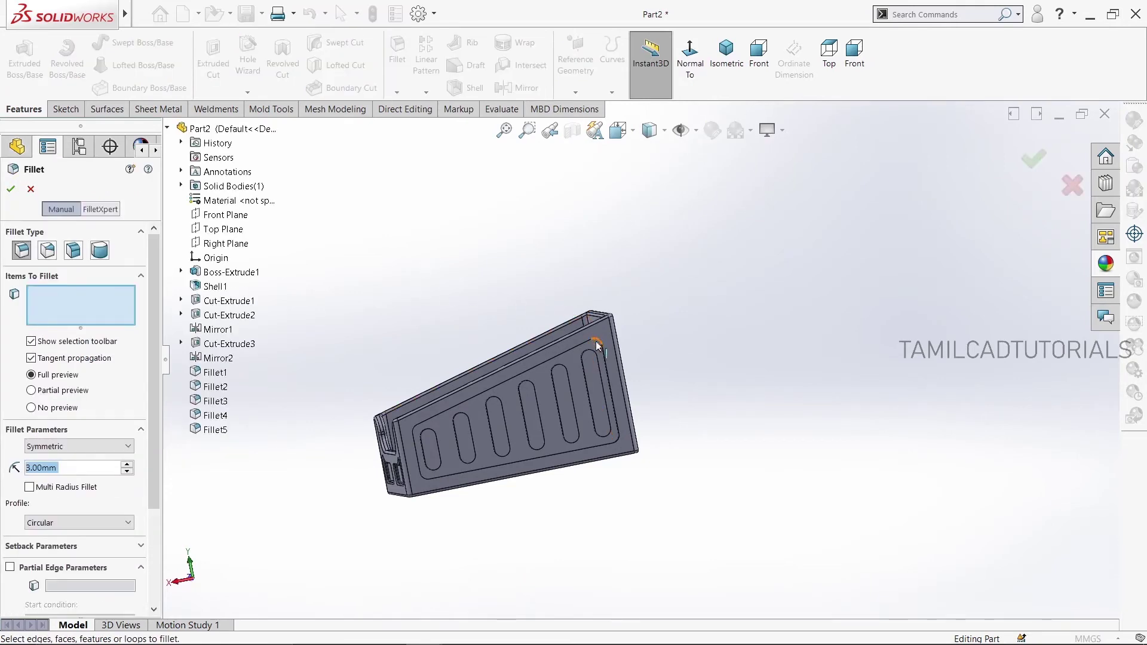
scroll(597, 345, down, 5)
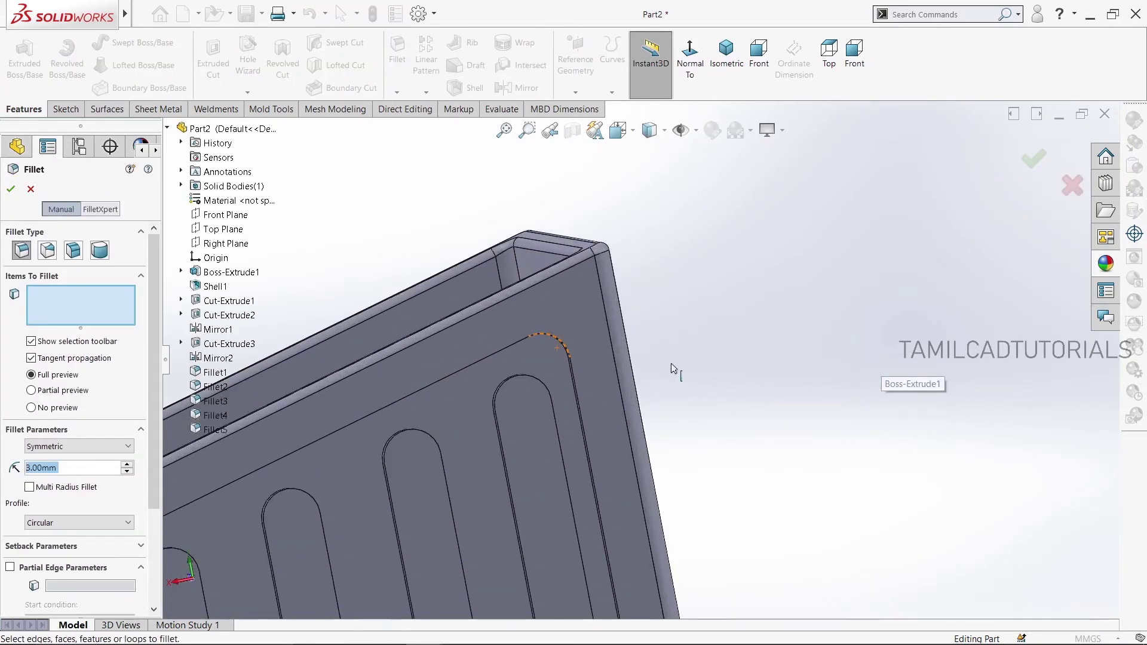
scroll(672, 369, up, 1)
scroll(691, 328, up, 1)
scroll(695, 335, up, 1)
scroll(728, 412, down, 2)
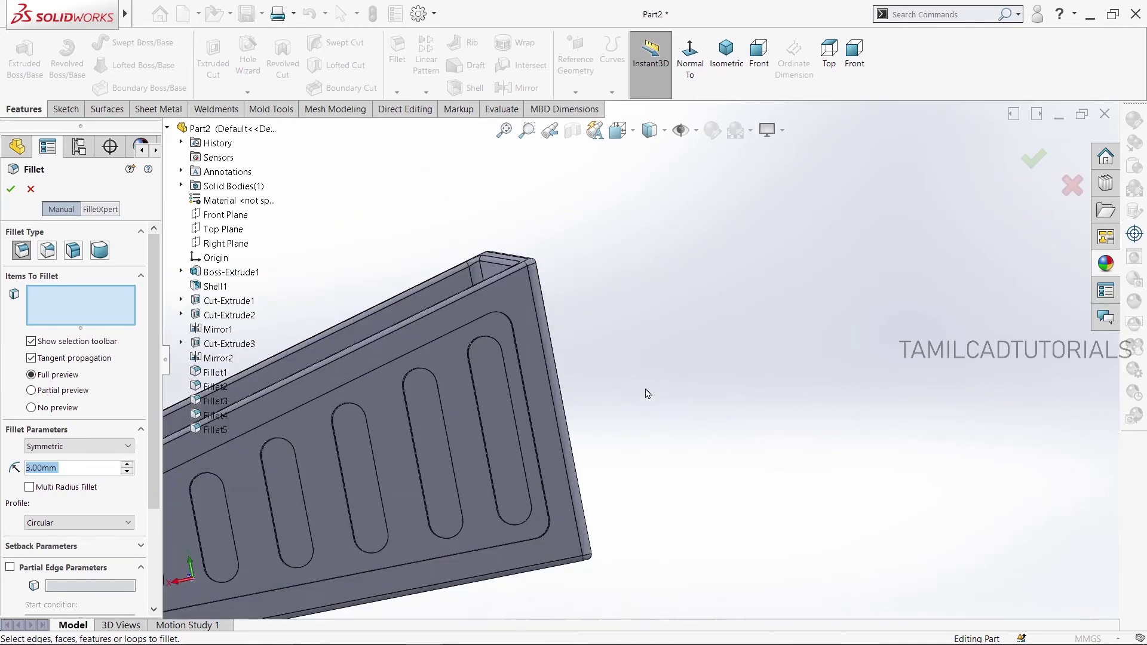
click(506, 320)
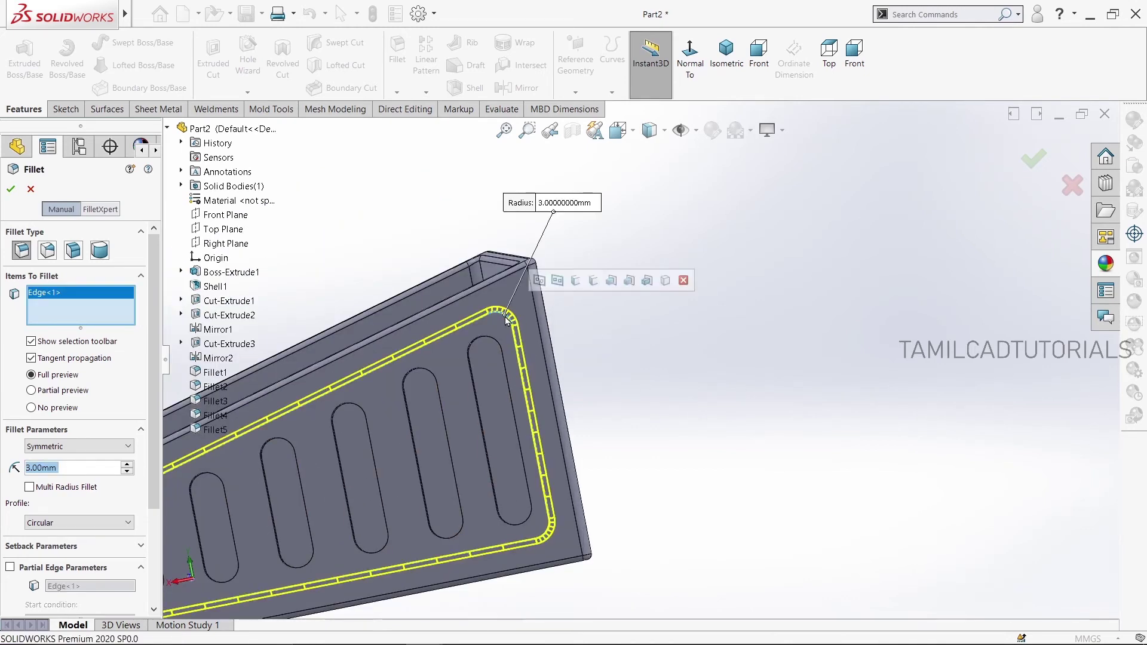
Add the matching rim loop on the opposite sloped side and apply the 3 mm fillet
scroll(999, 235, up, 1)
mouse_move(956, 251)
middle_down()
mouse_move(685, 348)
mouse_move(367, 338)
middle_up()
scroll(747, 326, up, 2)
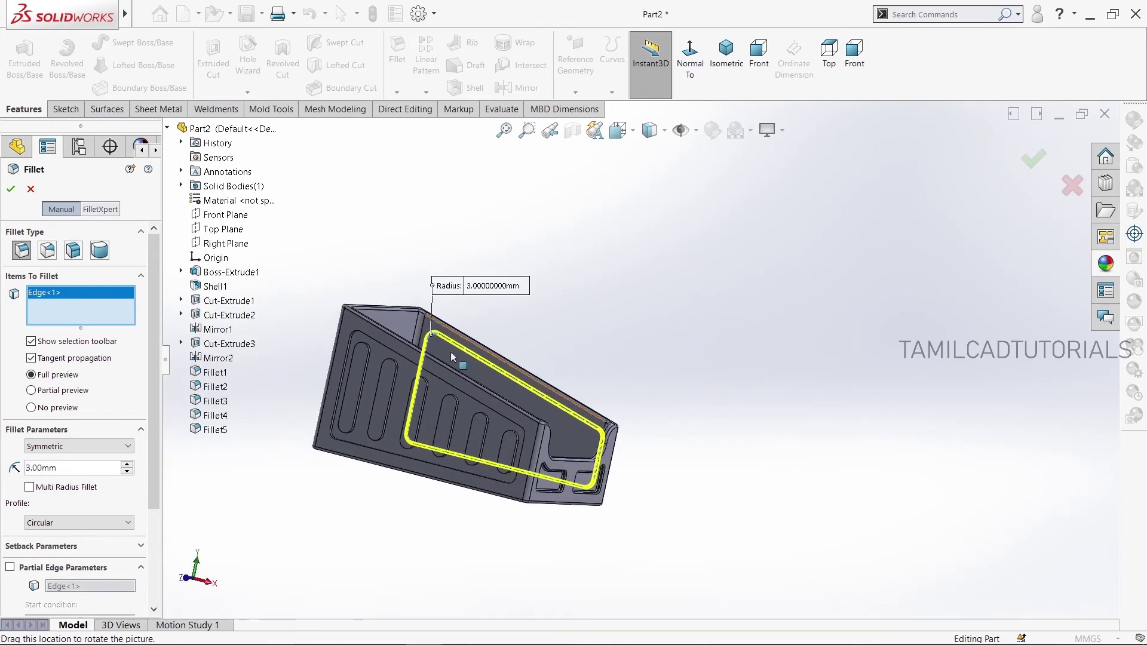
scroll(366, 338, down, 3)
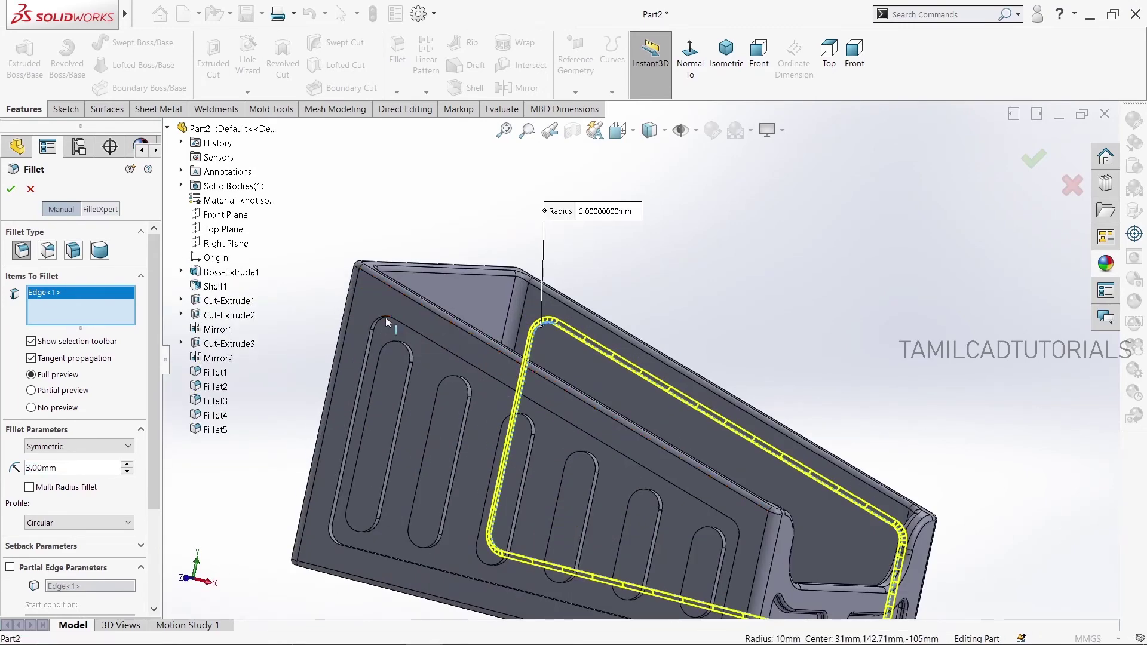
click(387, 322)
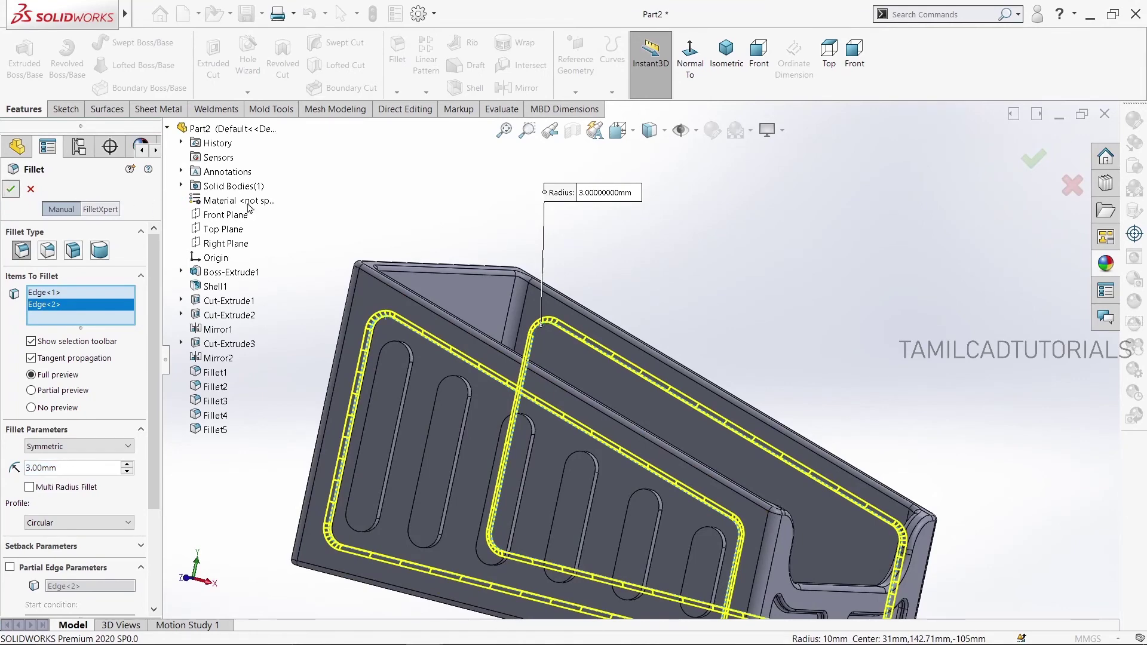
key(Return)
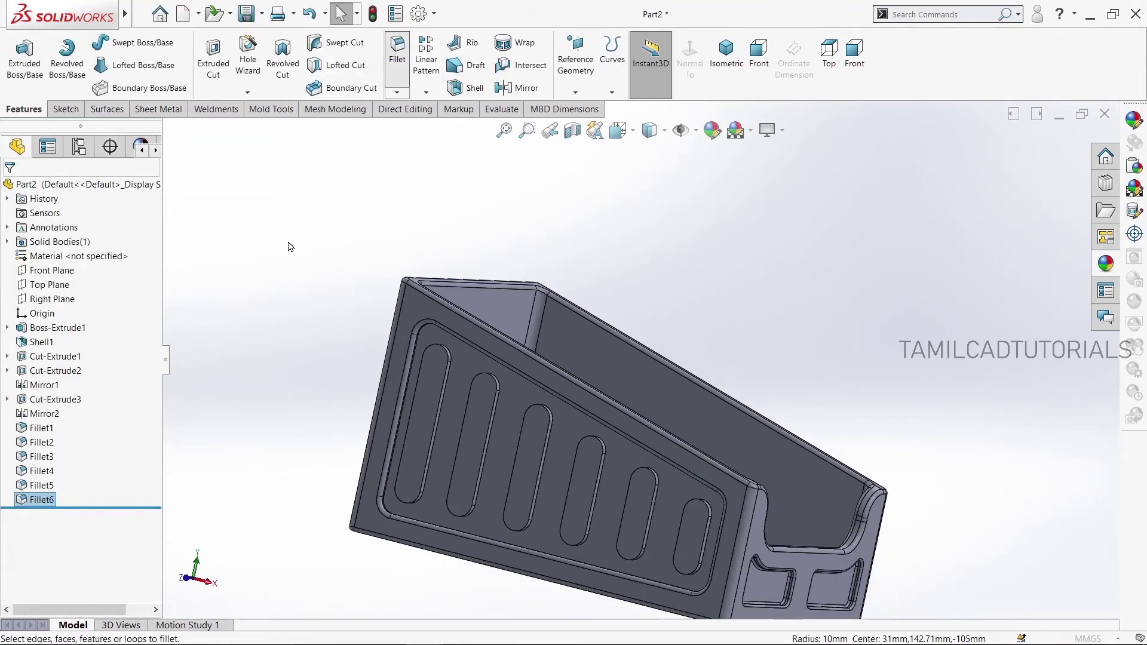
key(Return)
Set a 1.5 mm radius and select one side's panel outline and all its slot outlines
text(1.5)
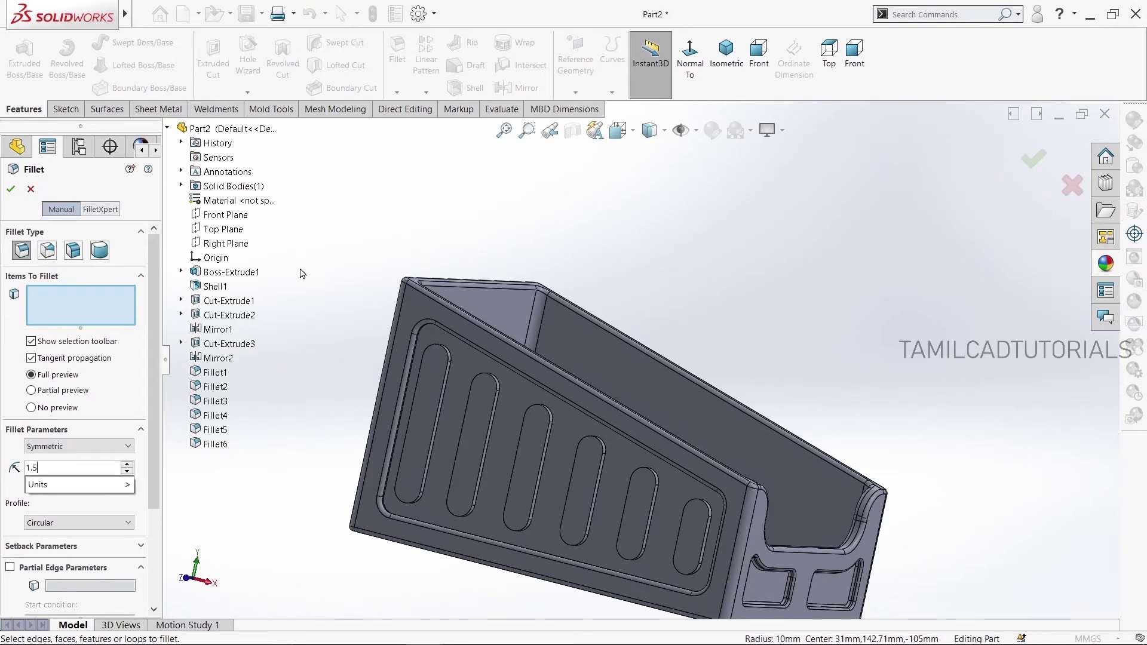
key(Return)
scroll(370, 322, down, 3)
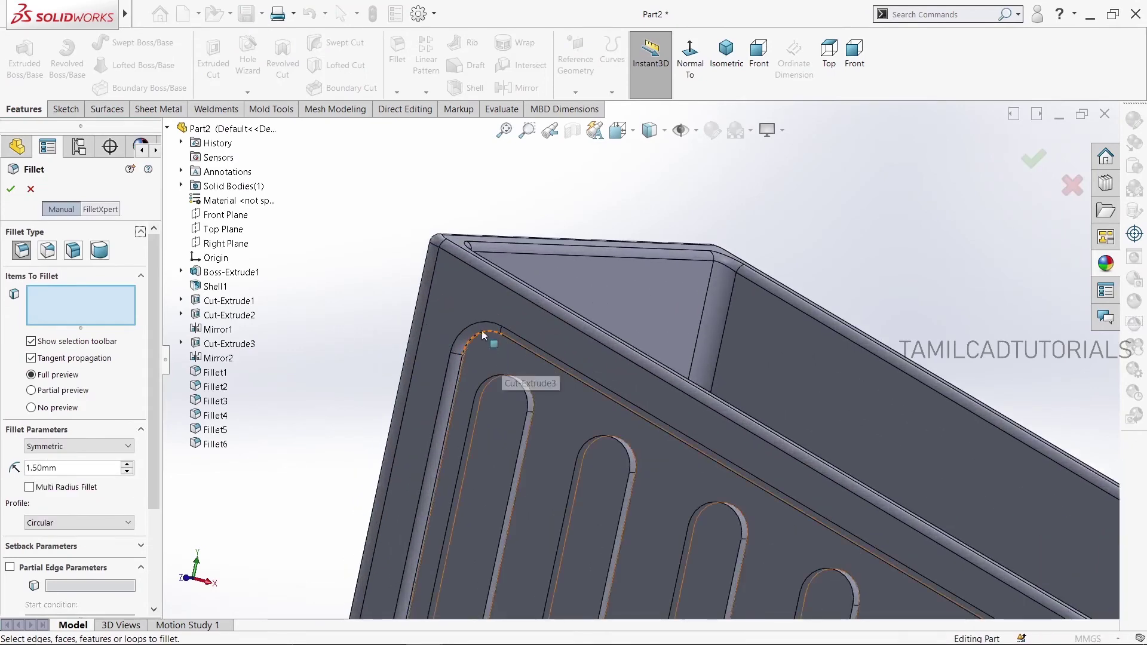
scroll(484, 335, down, 3)
scroll(510, 325, down, 3)
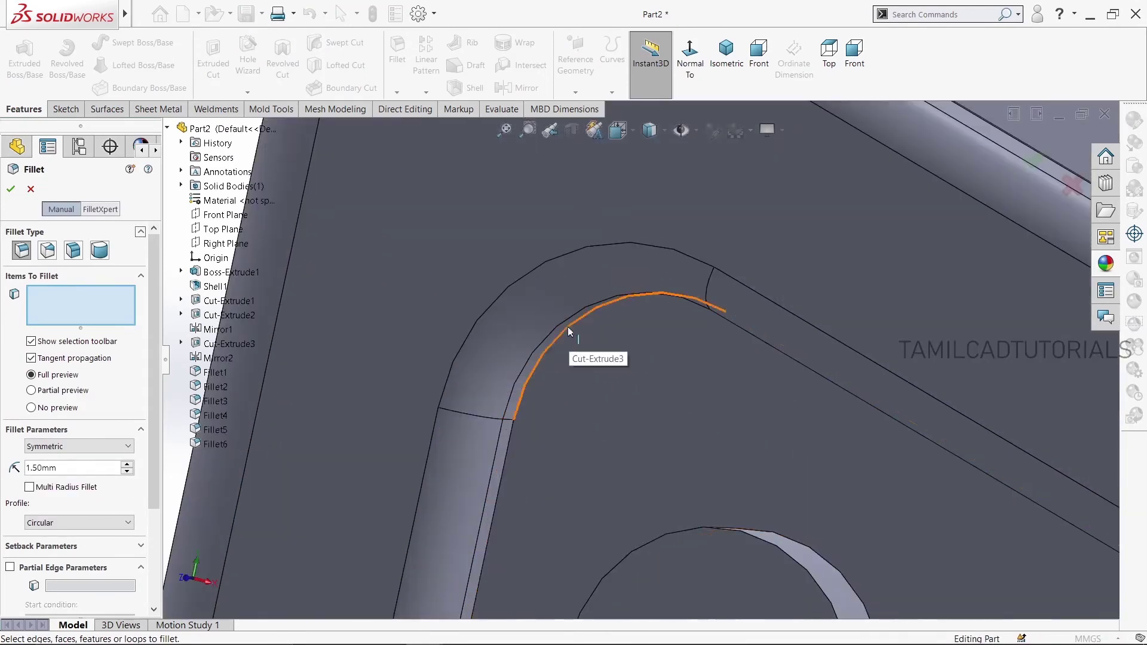
click(568, 332)
scroll(623, 378, up, 3)
scroll(667, 411, up, 3)
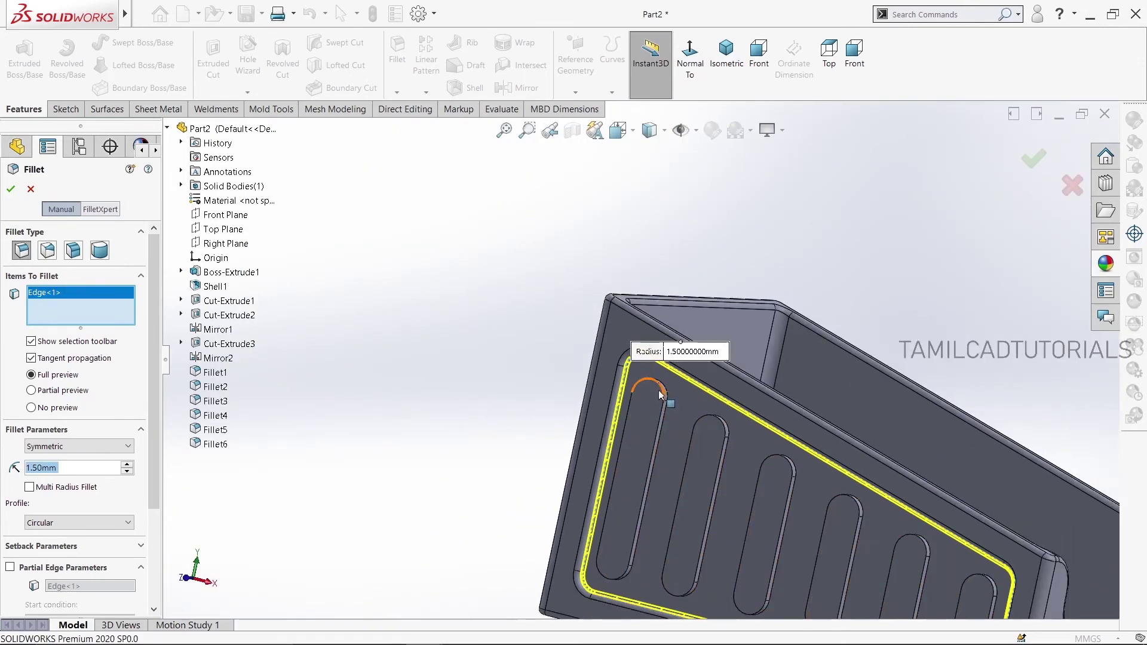
click(662, 393)
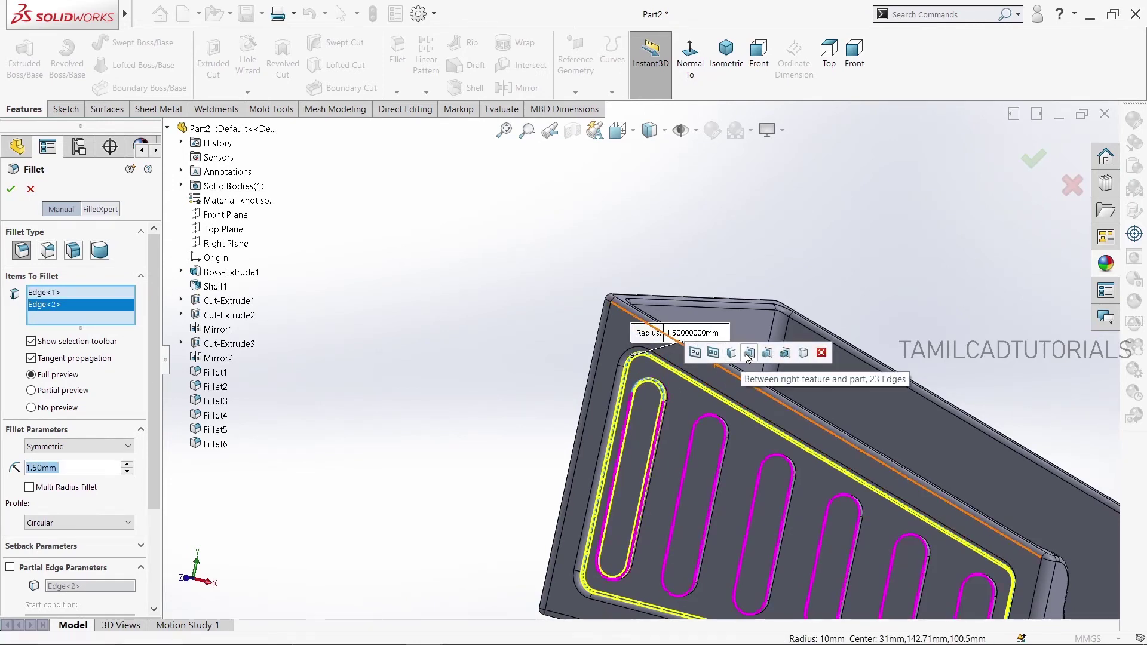
click(749, 354)
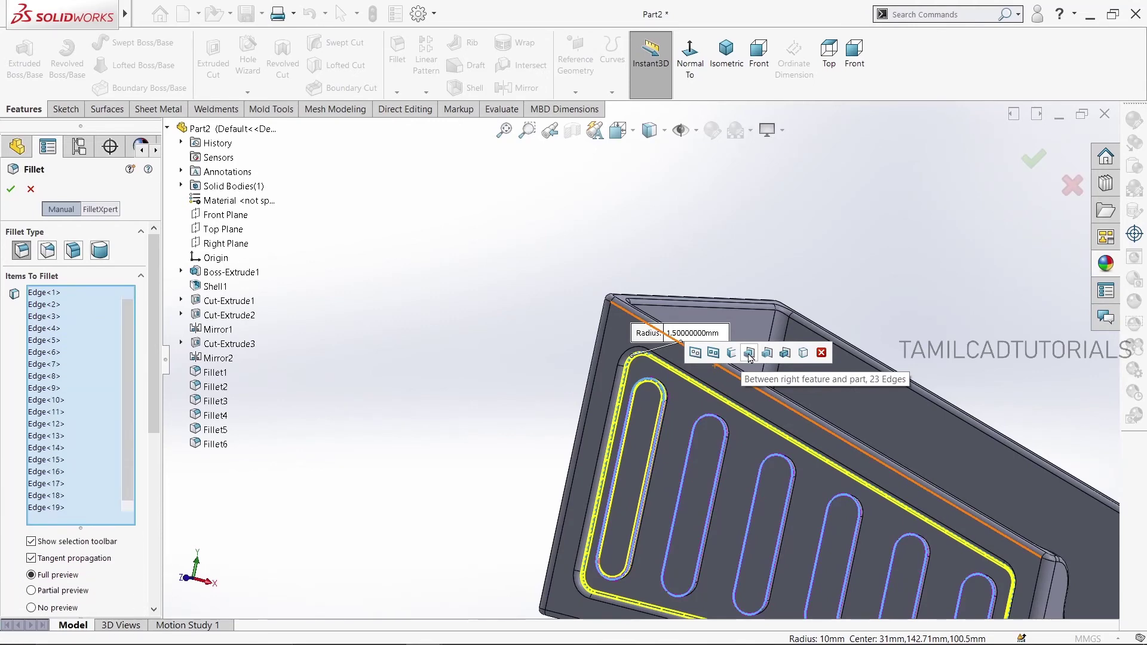
Add the opposite side's panel edge and every slot outline, then apply the 1.5 mm fillet
scroll(810, 258, up, 3)
scroll(817, 259, up, 3)
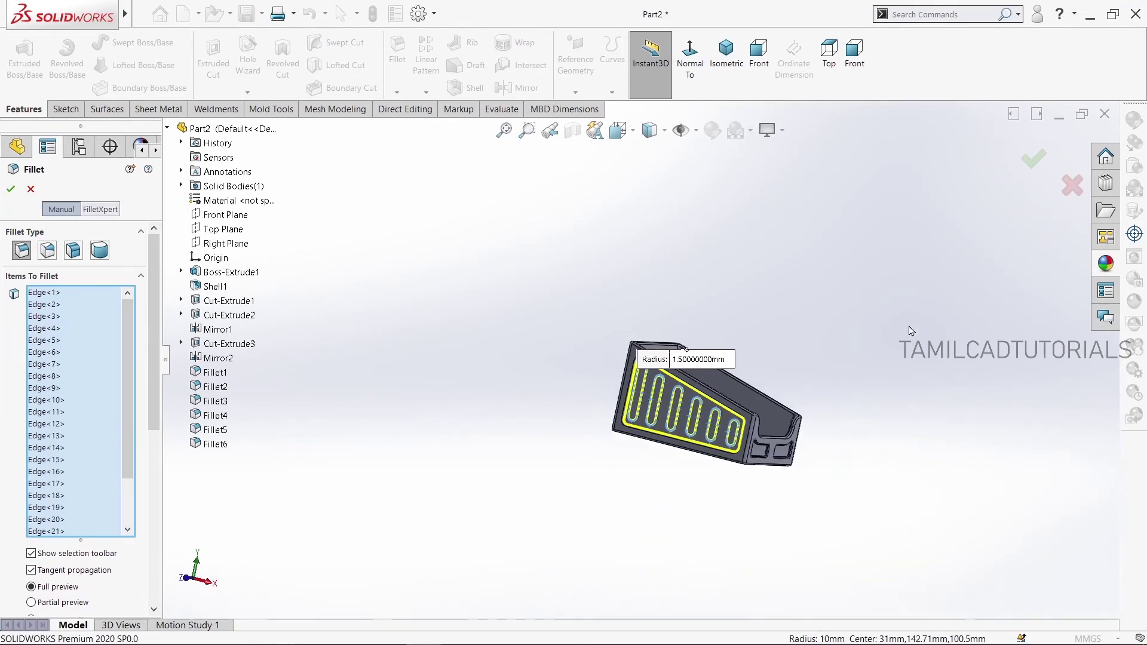
mouse_move(817, 260)
middle_down()
mouse_move(679, 267)
mouse_move(607, 376)
middle_up()
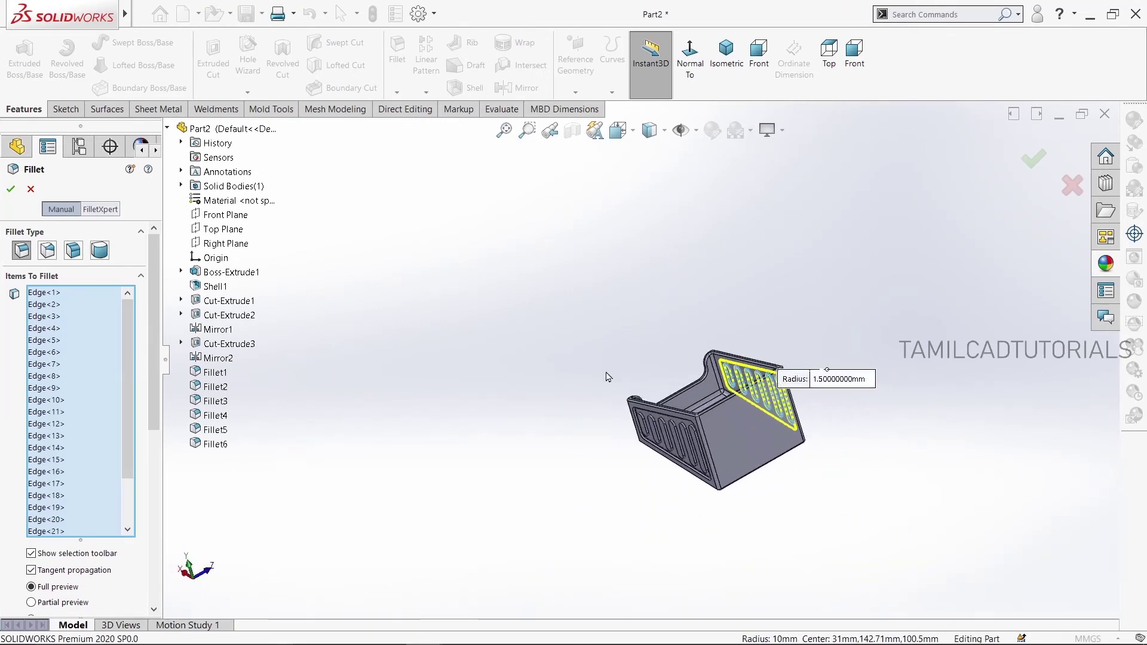
scroll(619, 422, down, 3)
scroll(700, 399, down, 3)
scroll(699, 395, down, 2)
scroll(707, 369, down, 3)
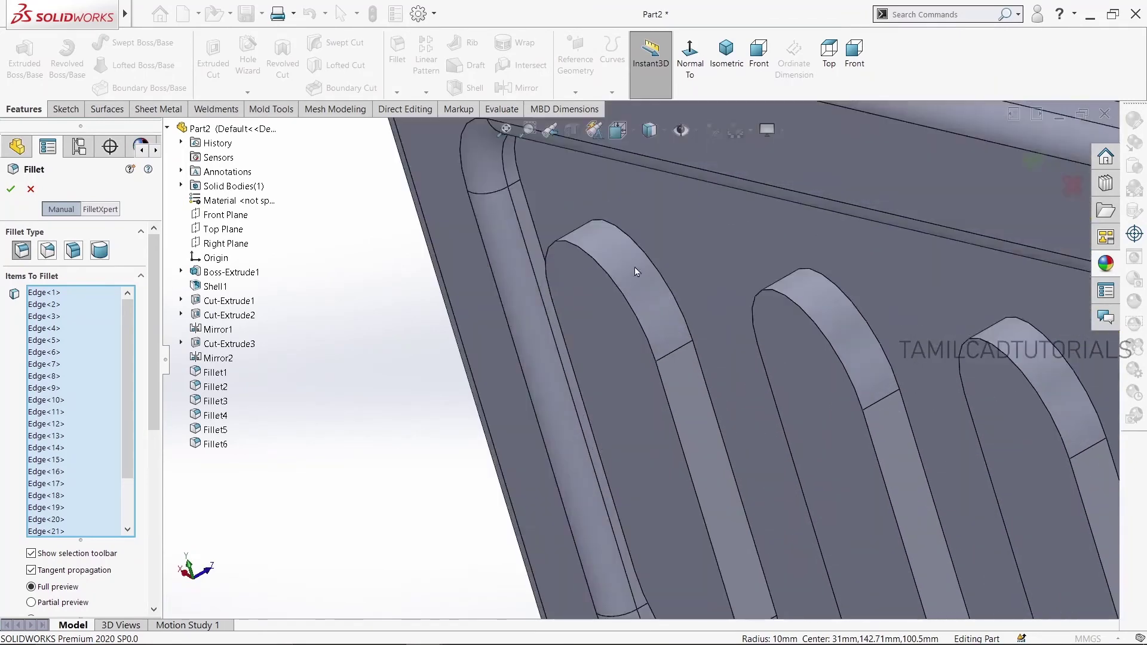
click(518, 177)
click(566, 247)
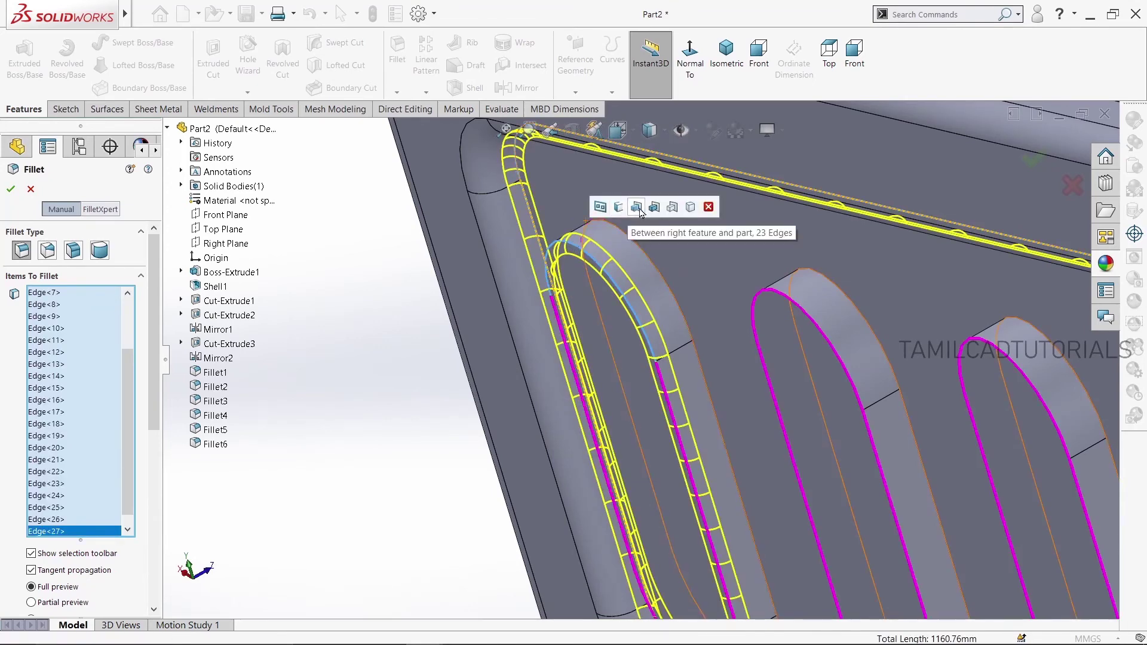
click(637, 207)
scroll(751, 435, up, 3)
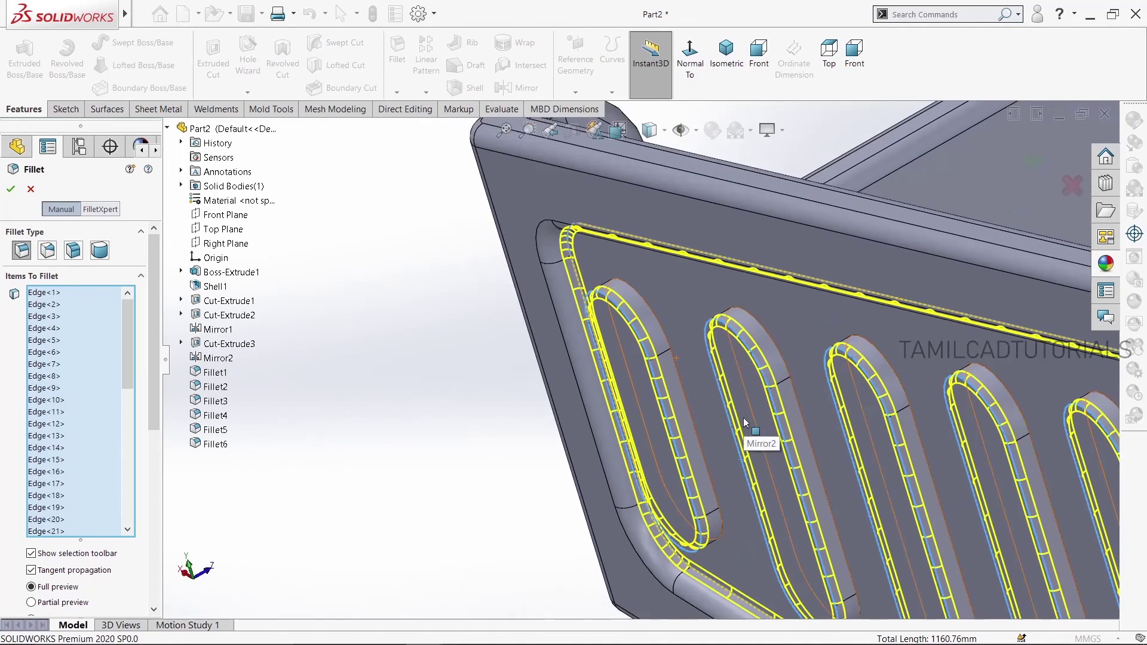
scroll(751, 435, up, 3)
click(15, 191)
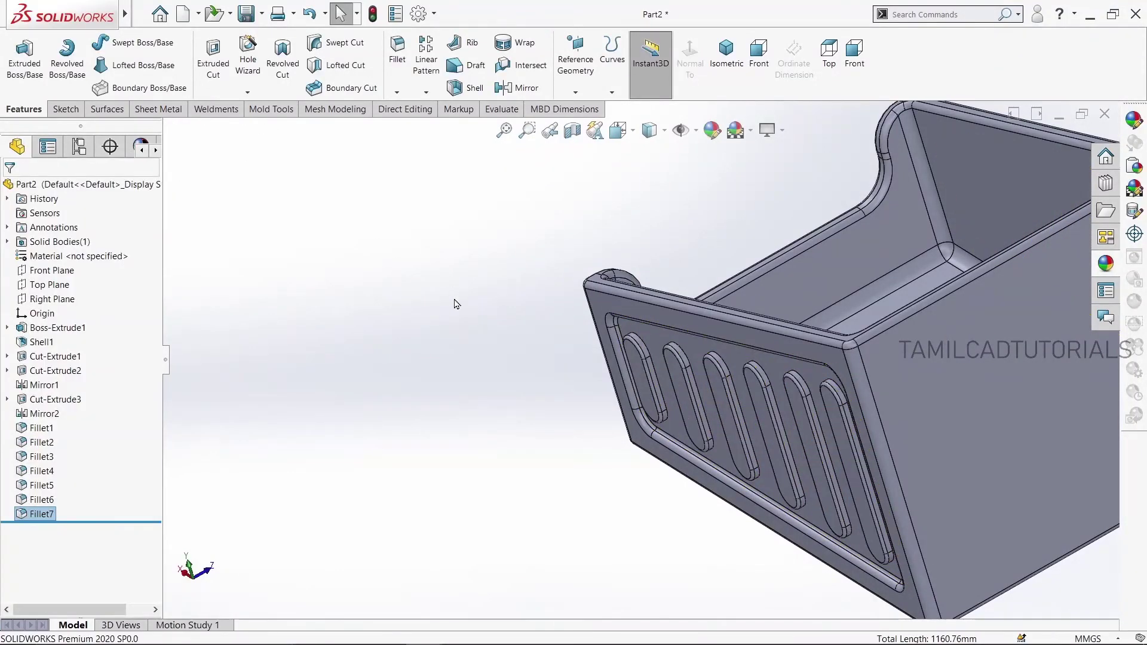
Start a new fillet with the left slot's outer edge and all slot loops on that face
scroll(460, 313, up, 5)
middle_drag(521, 275, 518, 281)
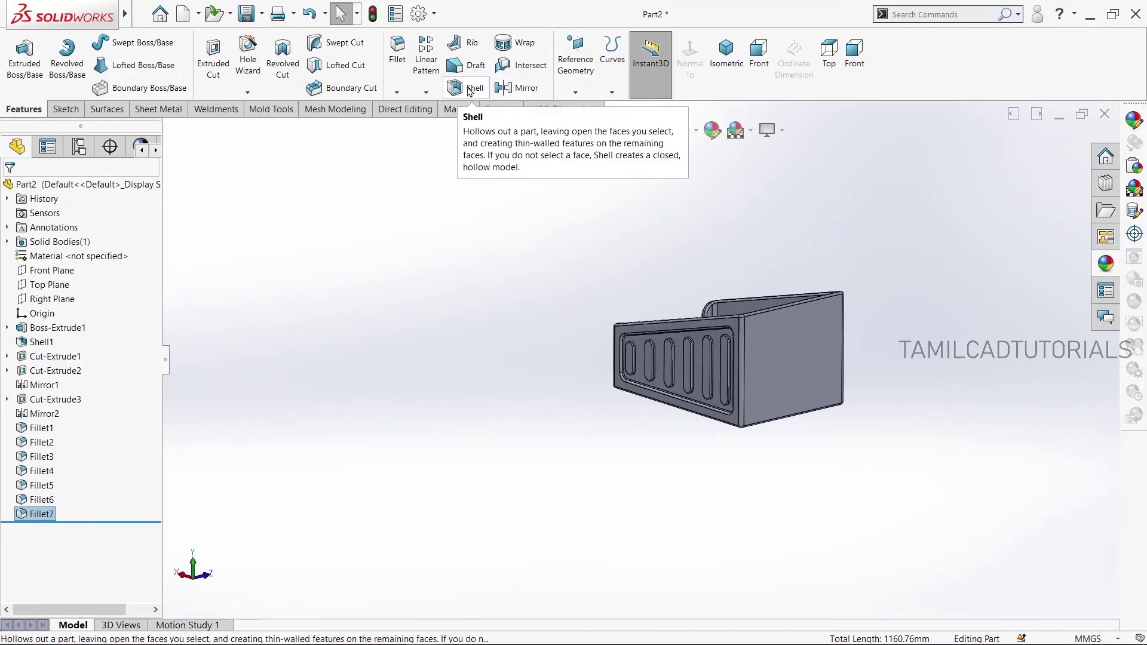
click(397, 51)
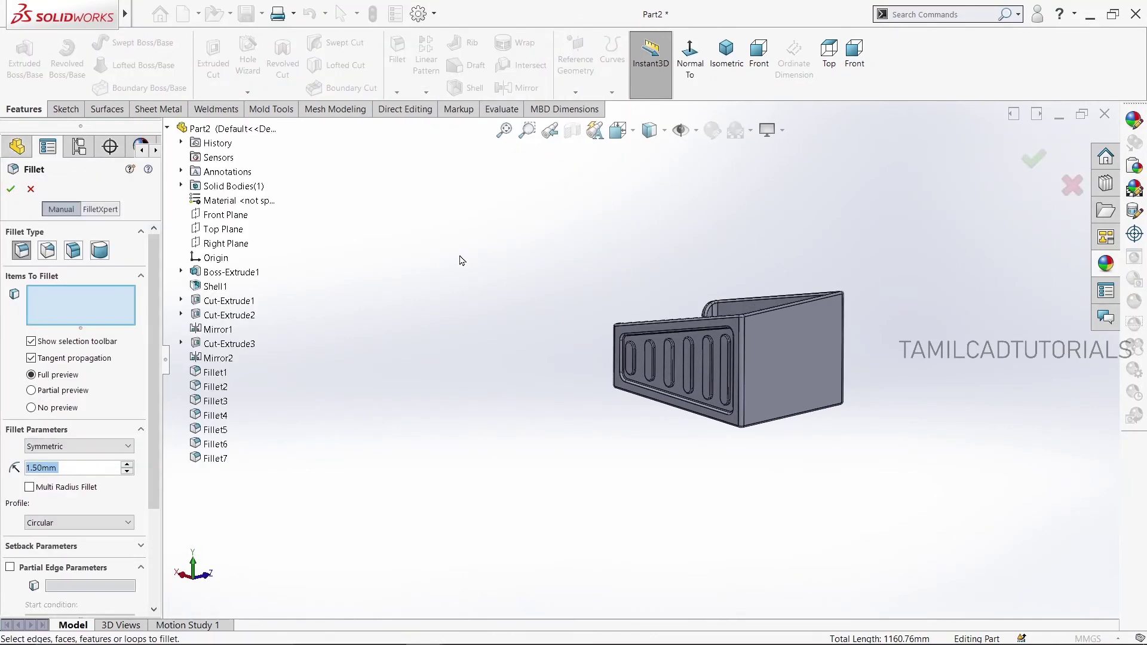
scroll(639, 382, down, 5)
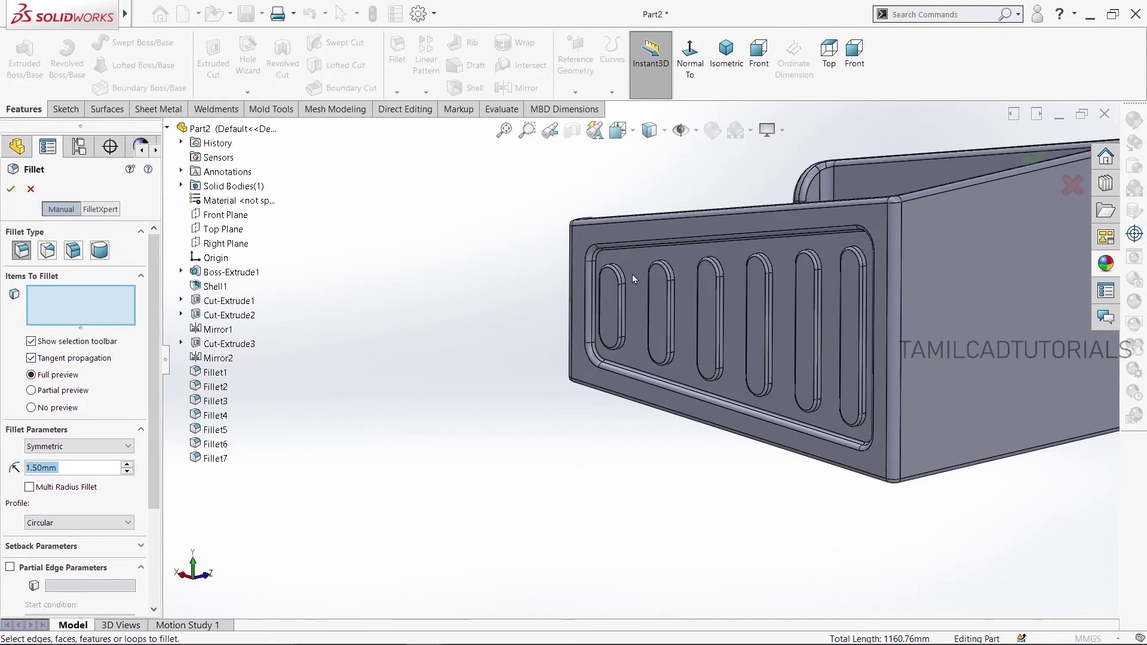
scroll(632, 274, down, 6)
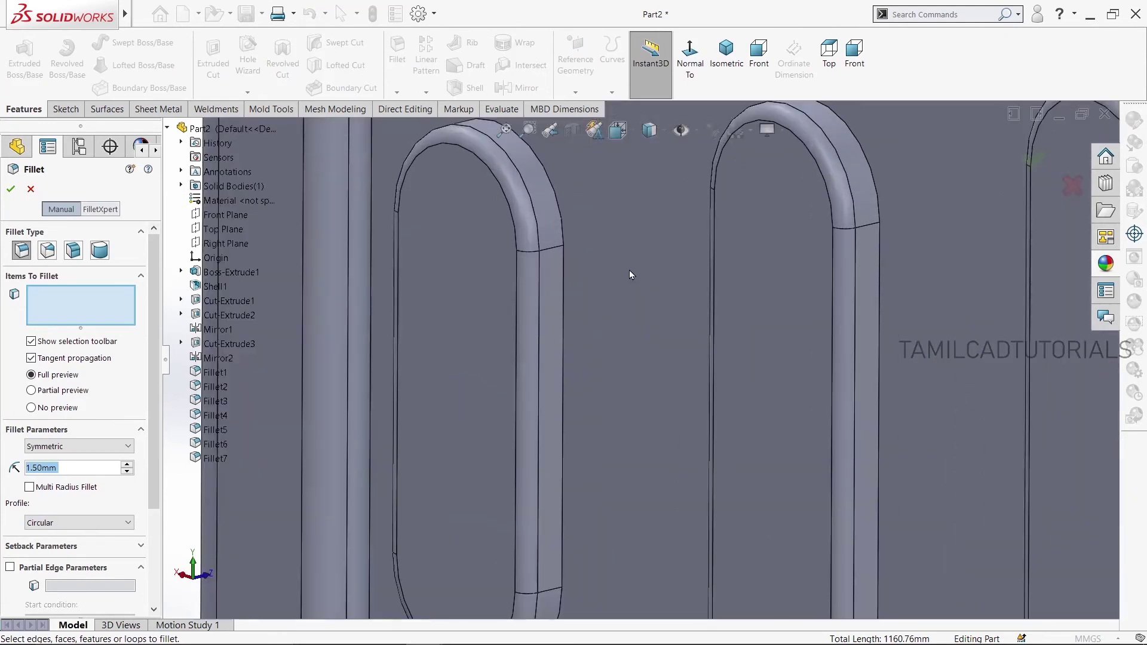
click(562, 224)
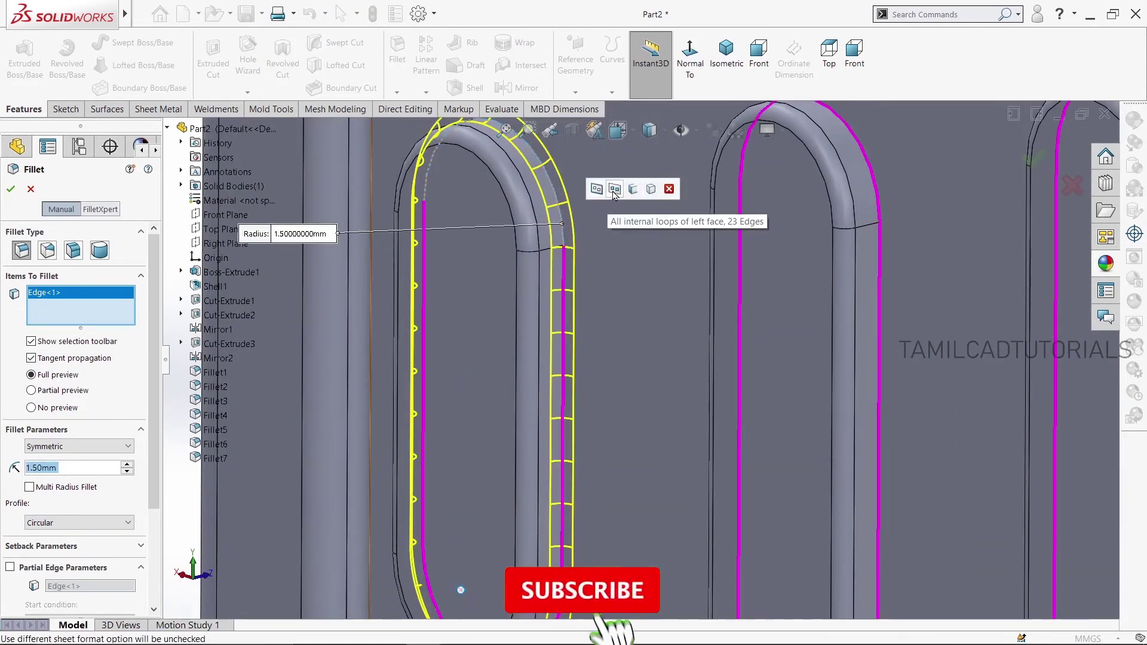
click(614, 189)
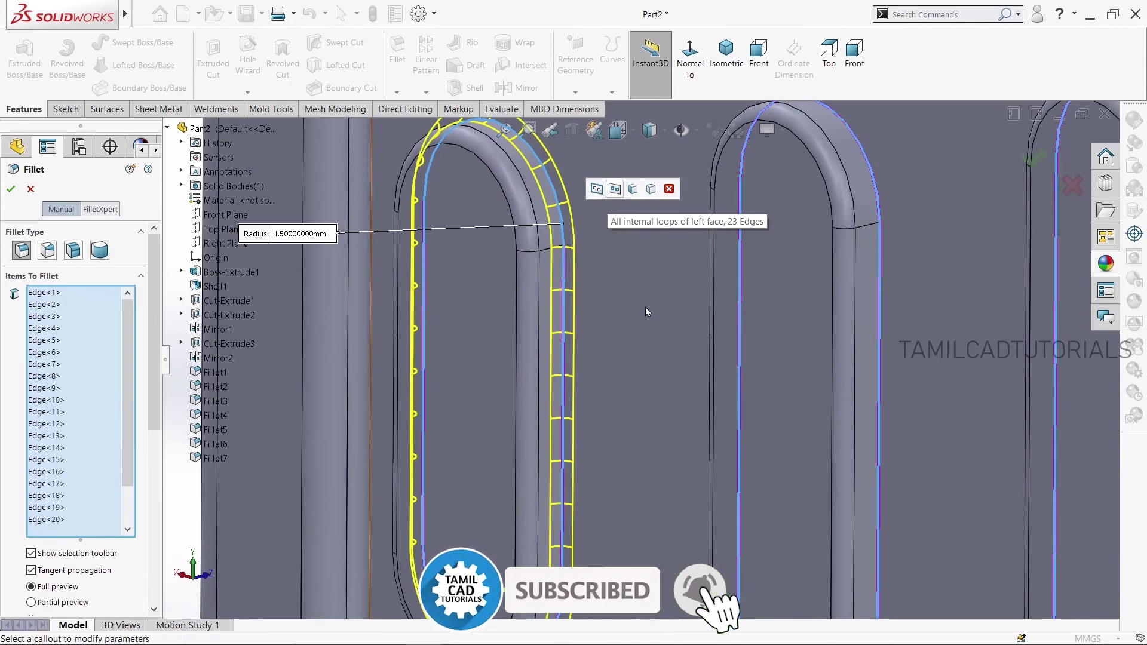
Add the right slot's edge loop to the fillet selection
scroll(645, 307, up, 4)
scroll(645, 308, up, 4)
scroll(645, 307, up, 3)
scroll(645, 307, up, 3)
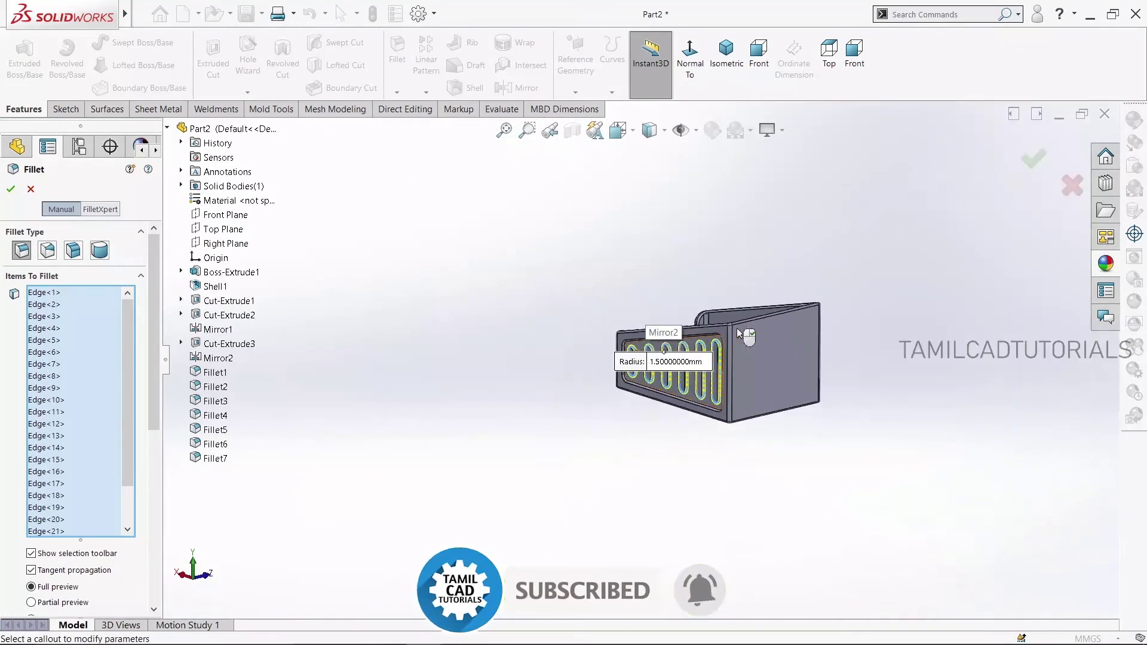
scroll(645, 307, up, 2)
middle_drag(645, 307, 608, 349)
scroll(711, 358, down, 5)
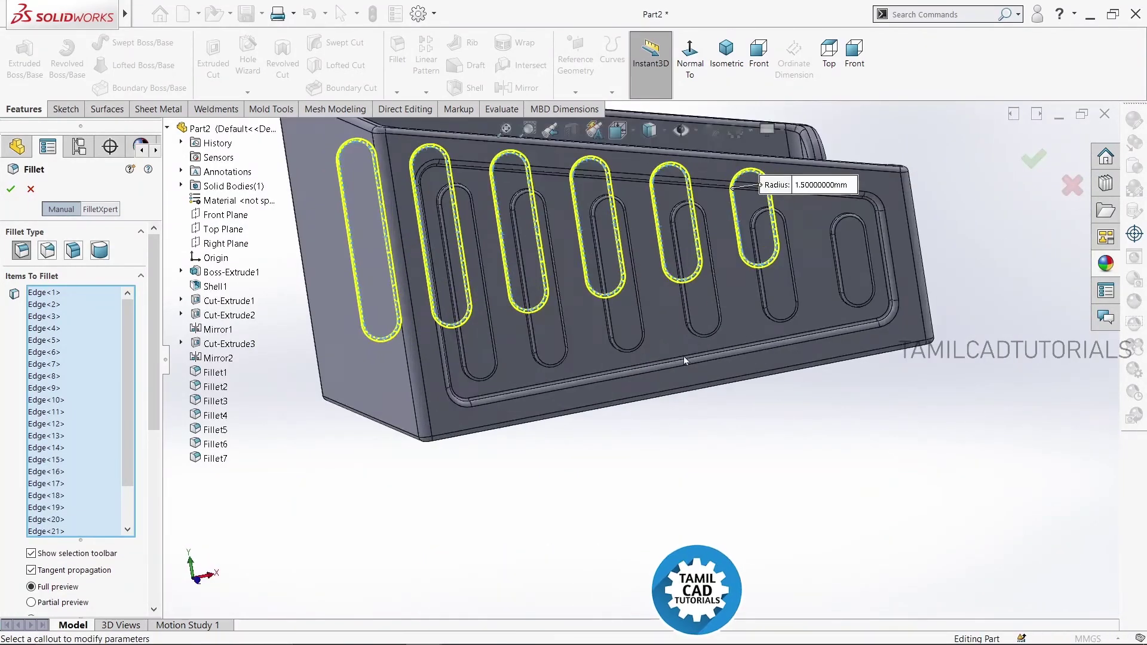
scroll(730, 266, down, 4)
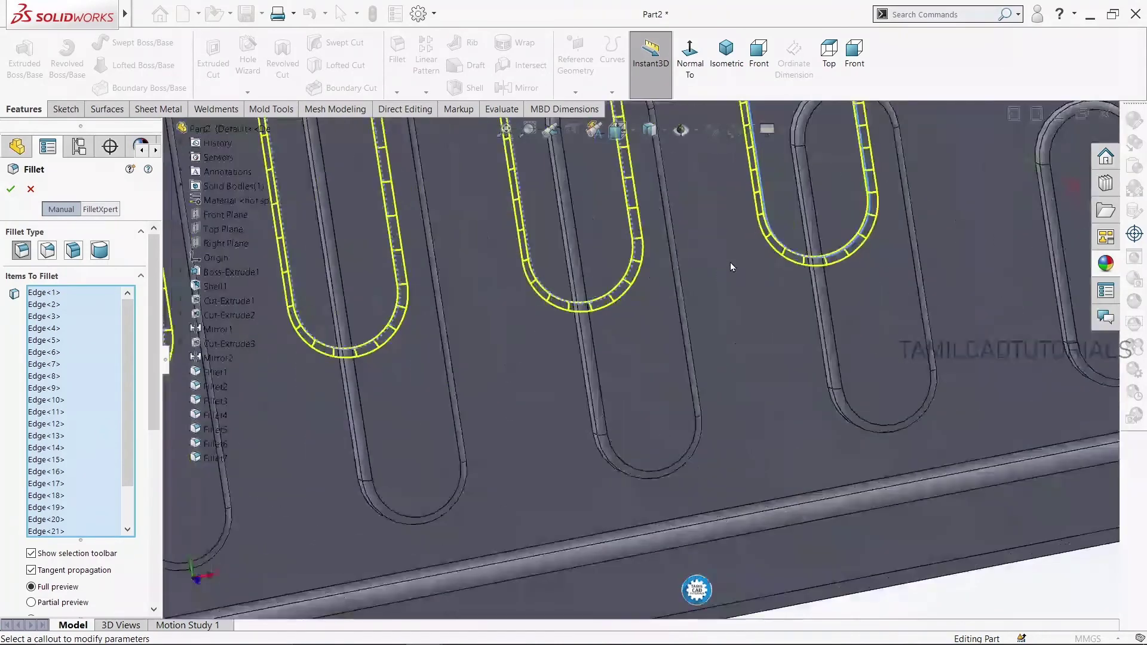
click(1042, 229)
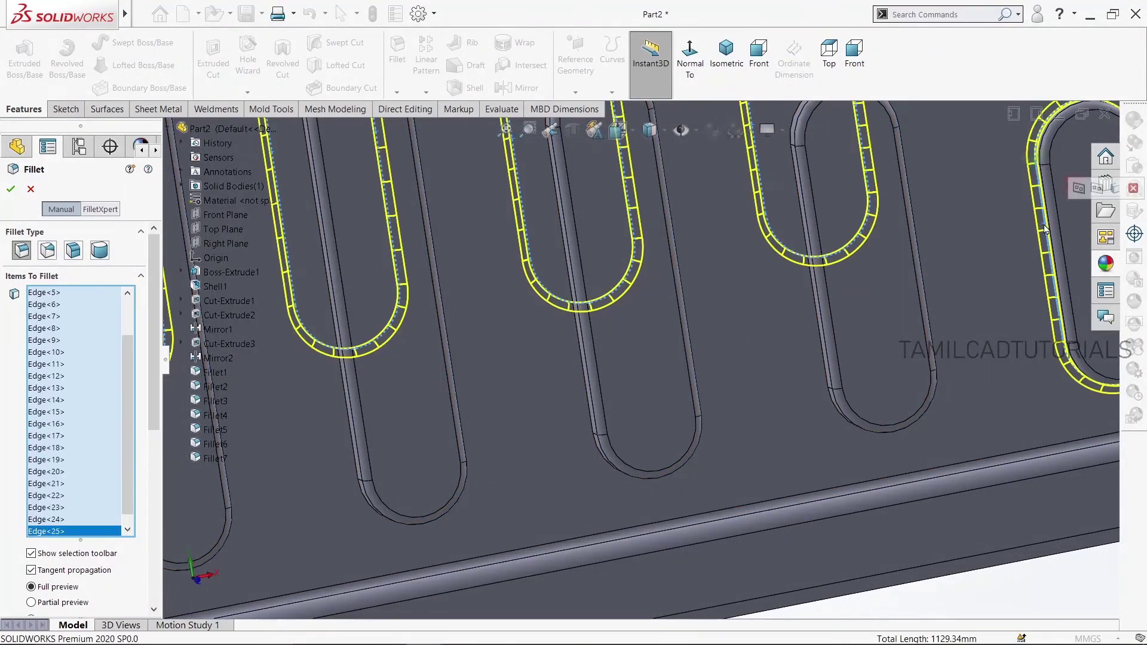
Add the remaining internal slot loops and confirm the 1.5 mm slot fillet
scroll(836, 334, up, 5)
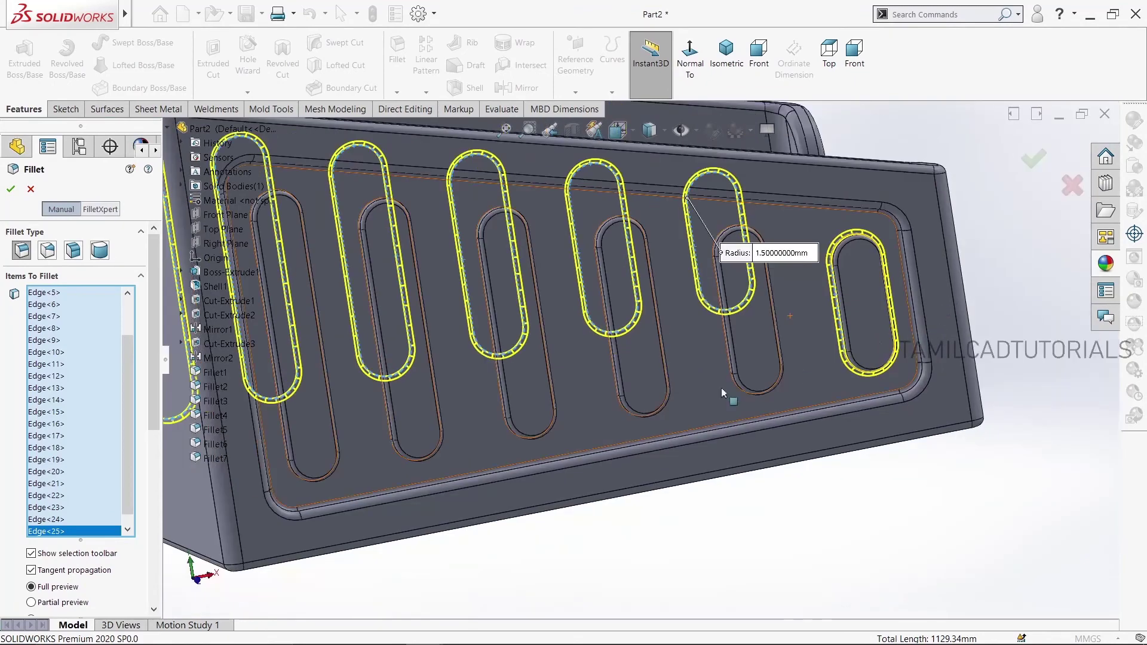
middle_drag(723, 392, 742, 397)
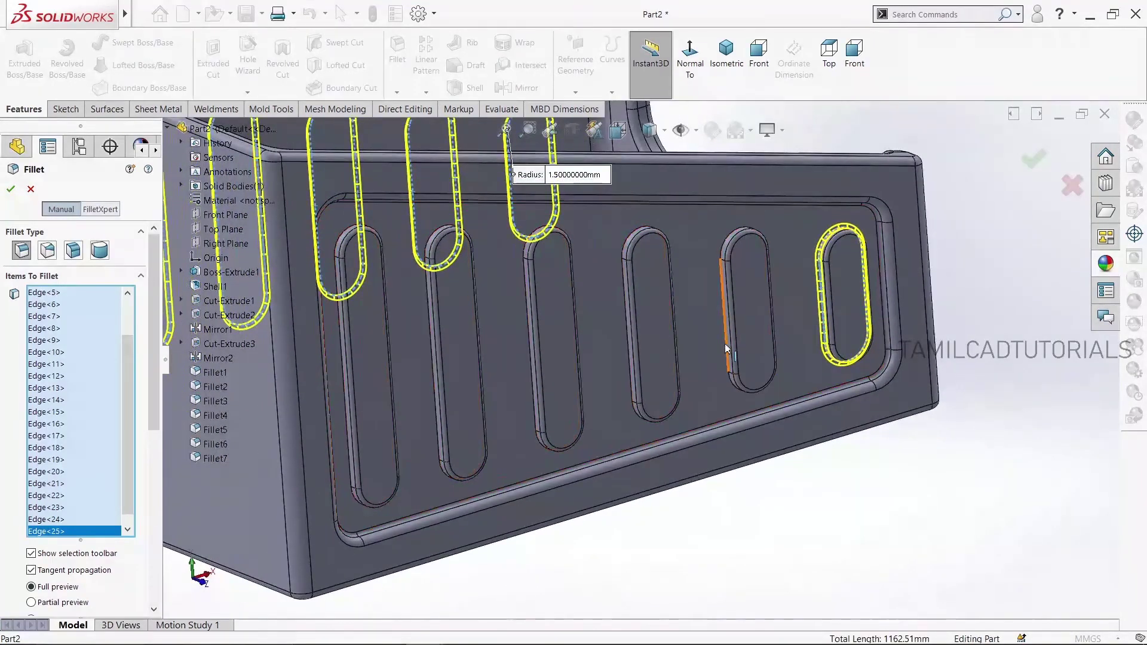
click(726, 348)
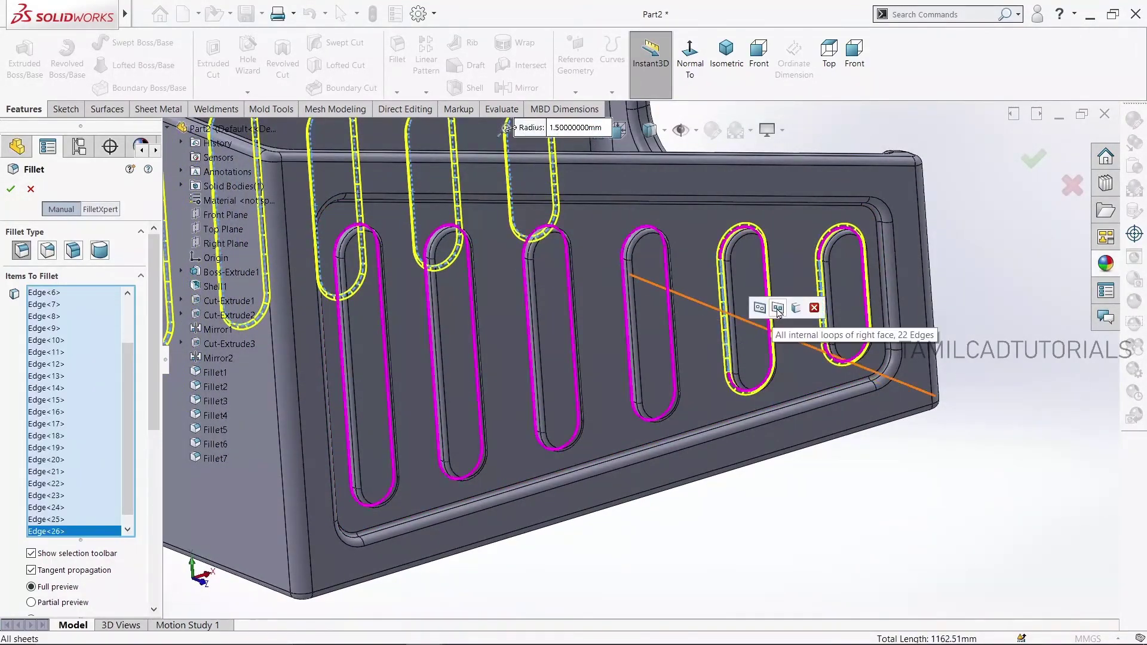
click(778, 308)
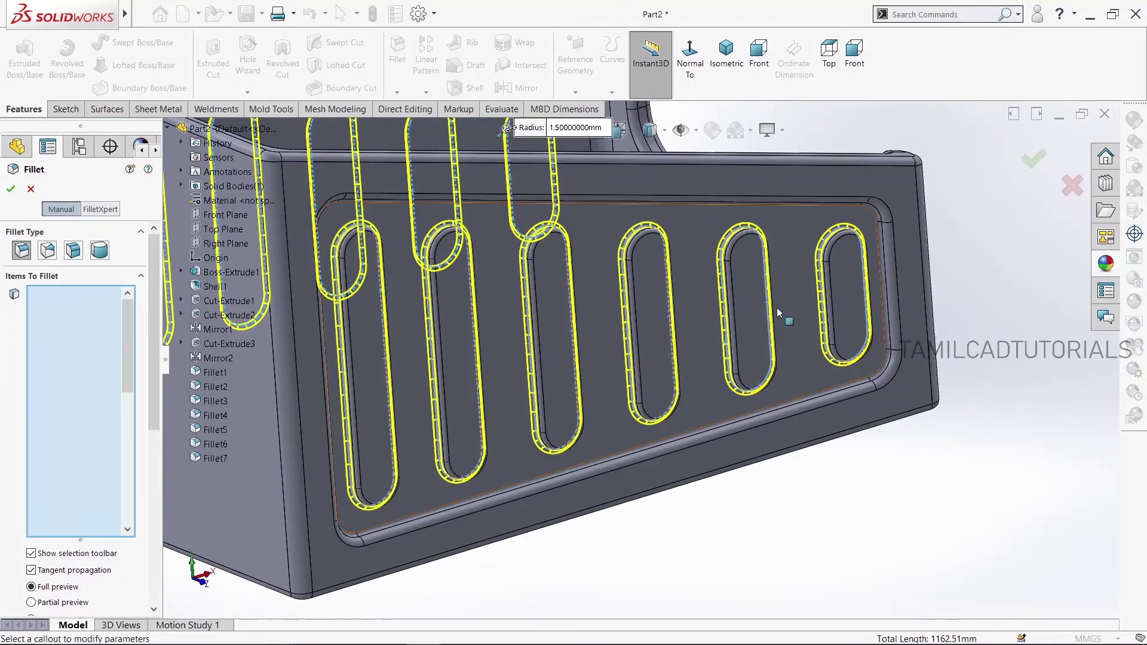
click(11, 190)
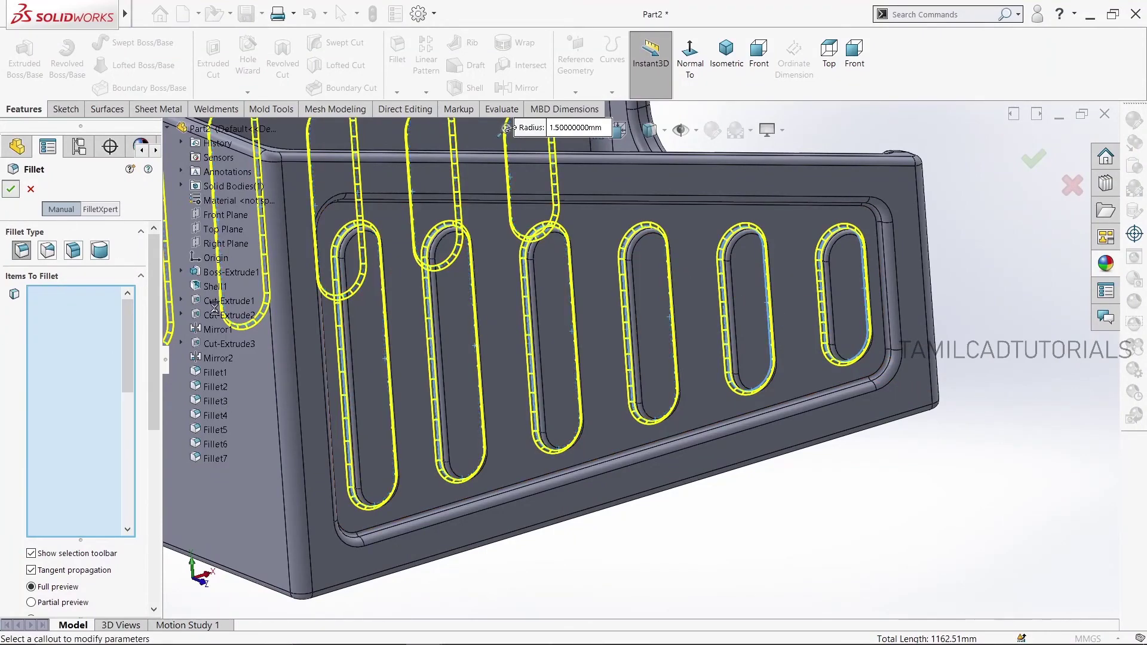
Orbit to the underside and start a new sketch on the box's bottom face
scroll(770, 553, up, 3)
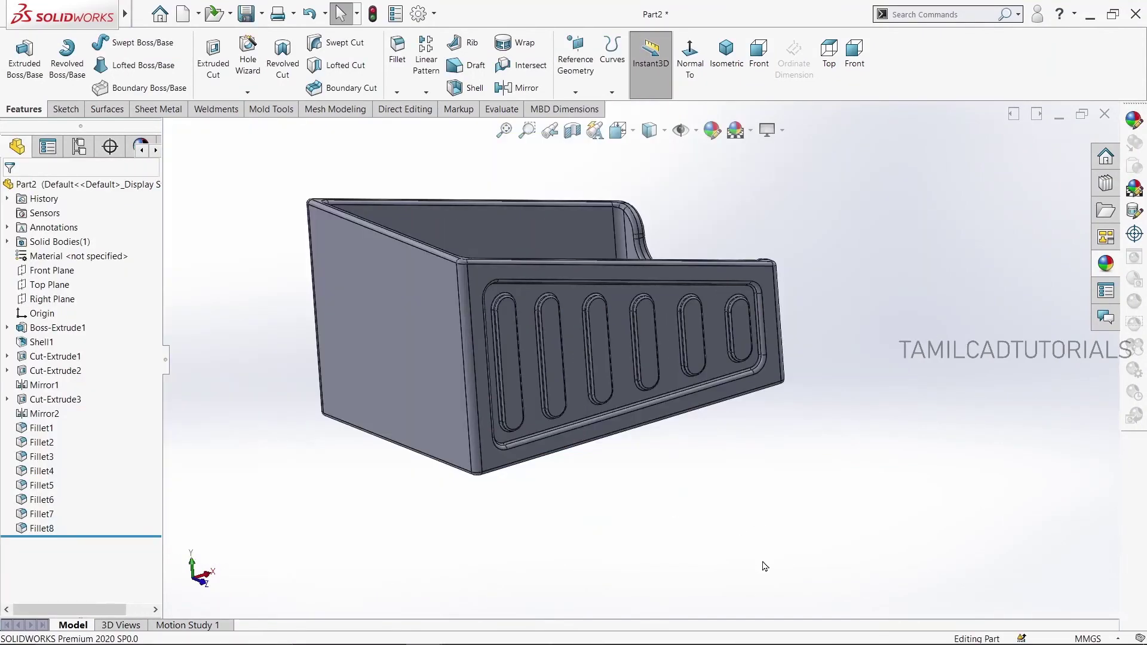
scroll(756, 555, up, 2)
middle_drag(756, 556, 751, 377)
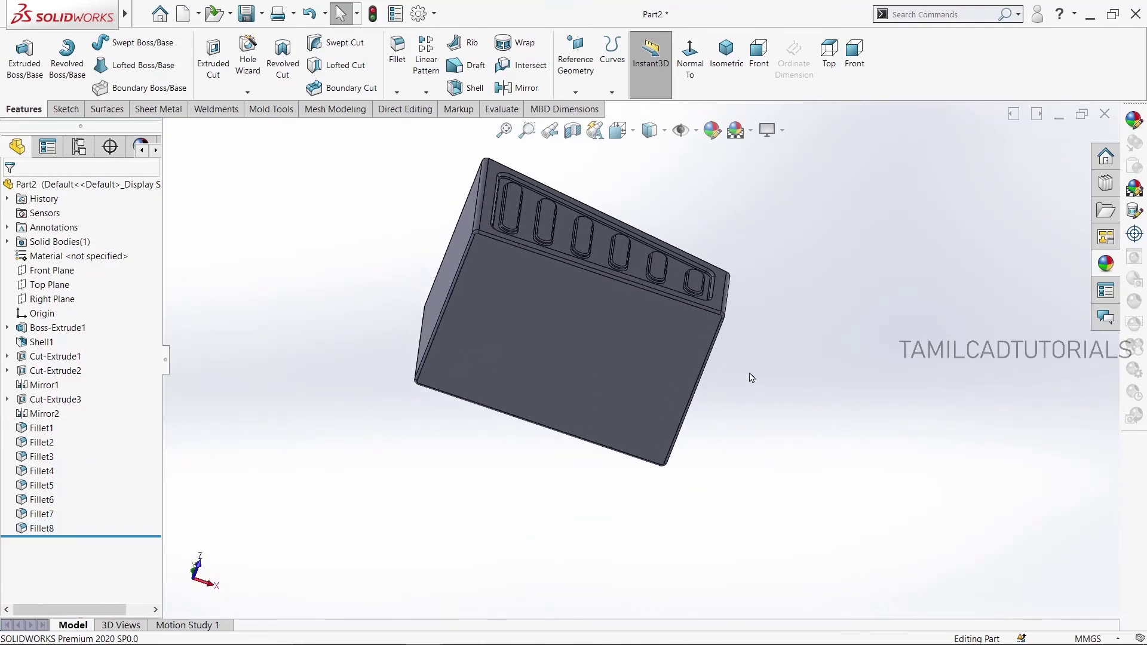
click(671, 366)
click(711, 304)
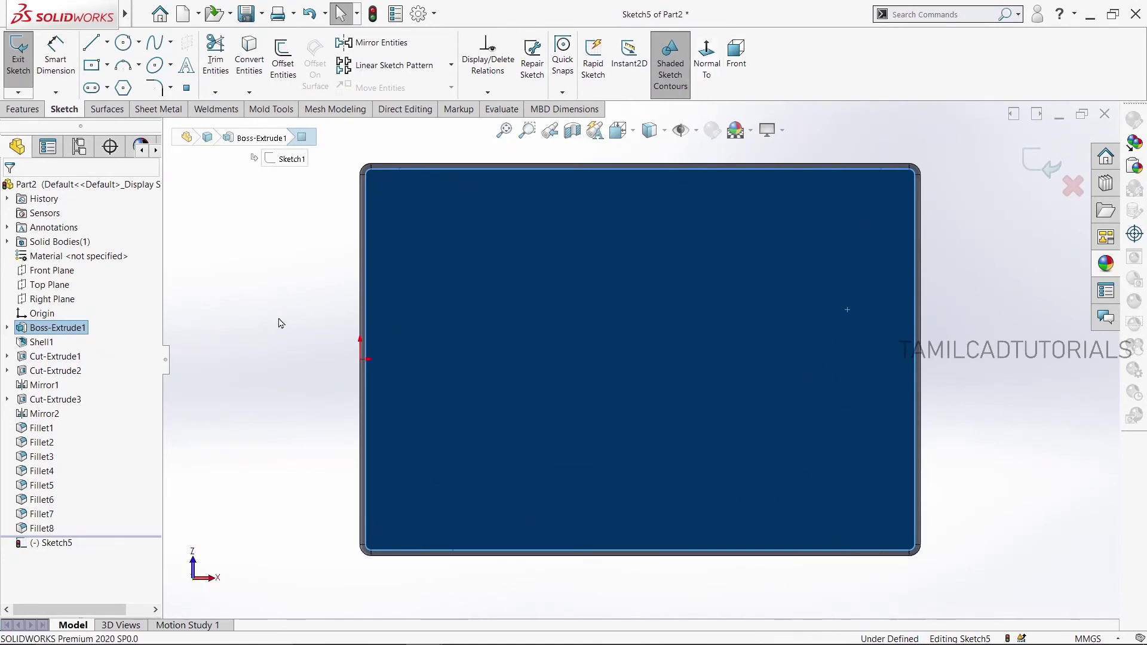
Convert the four outer bottom edges into sketch lines, dropping the wrongly picked face
click(250, 55)
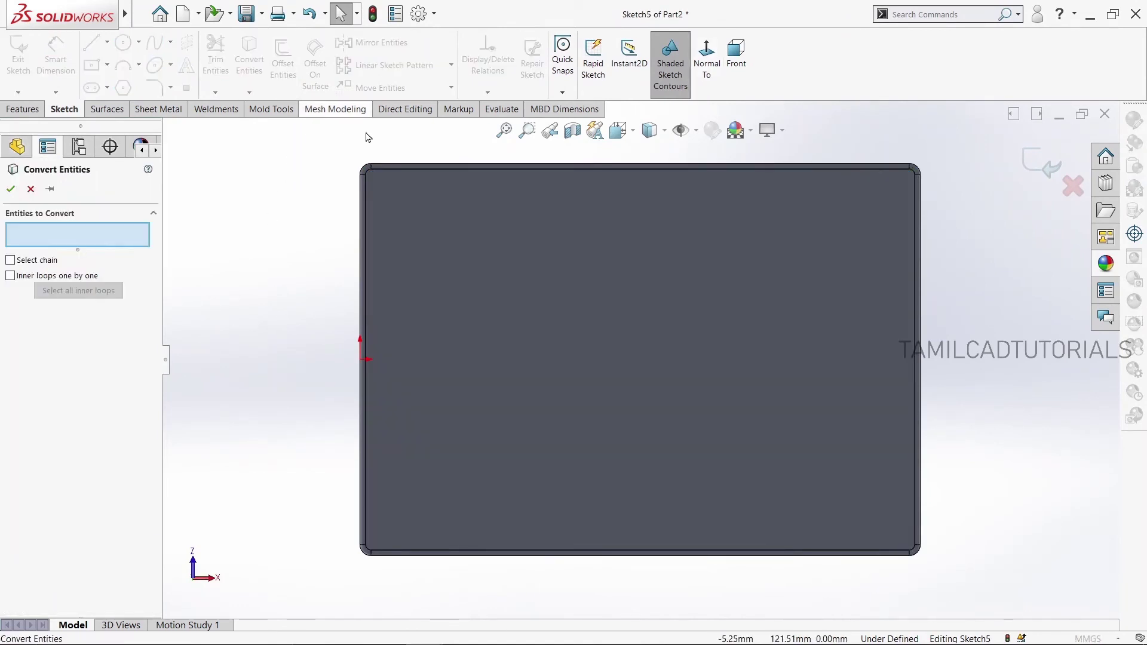
click(406, 165)
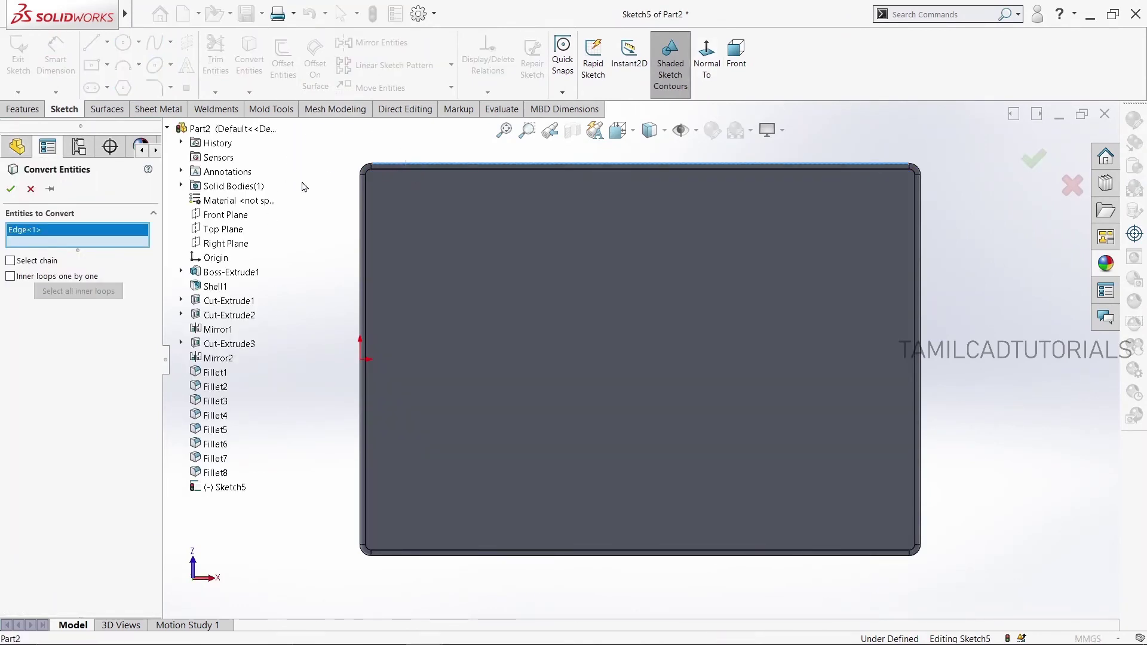
click(360, 278)
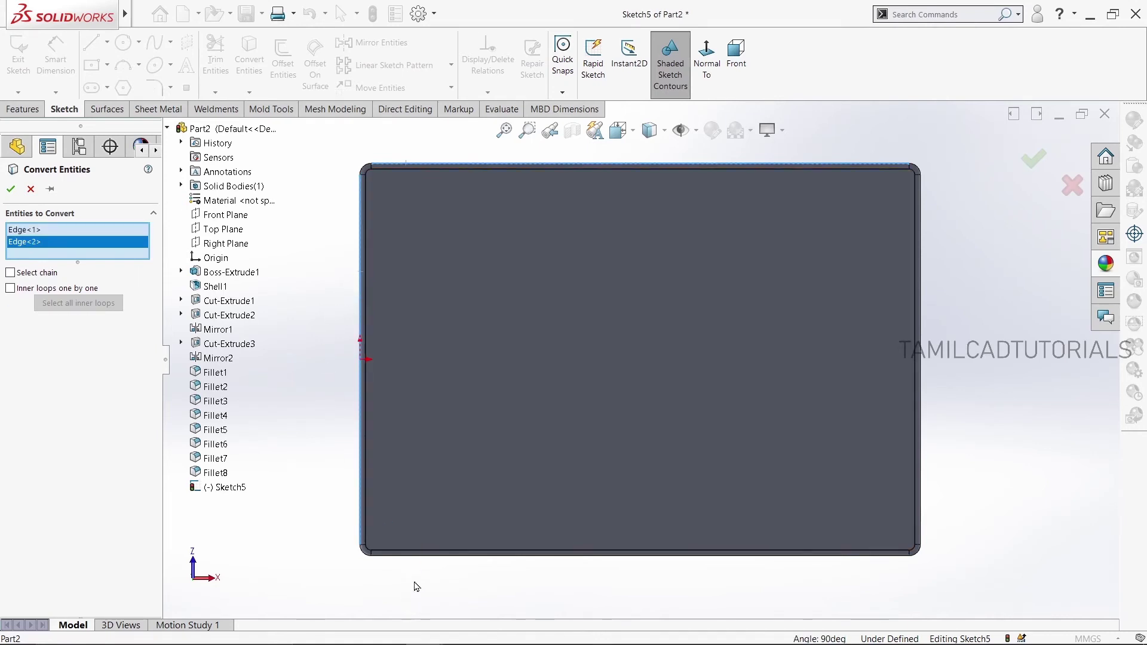
click(421, 556)
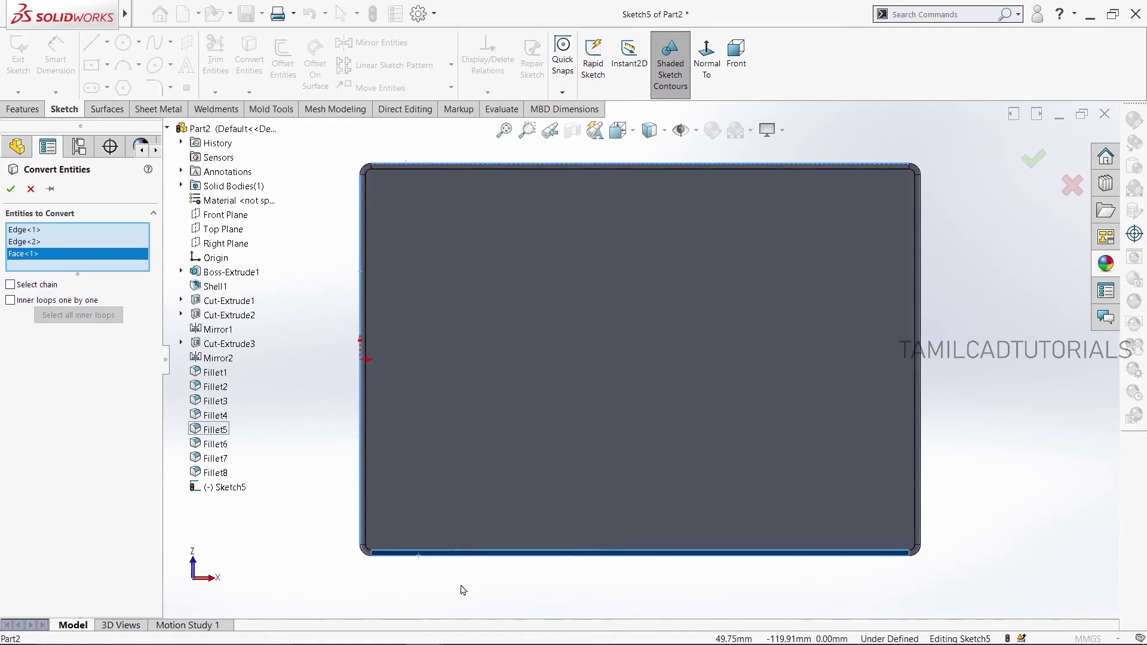
right_click(77, 258)
click(108, 277)
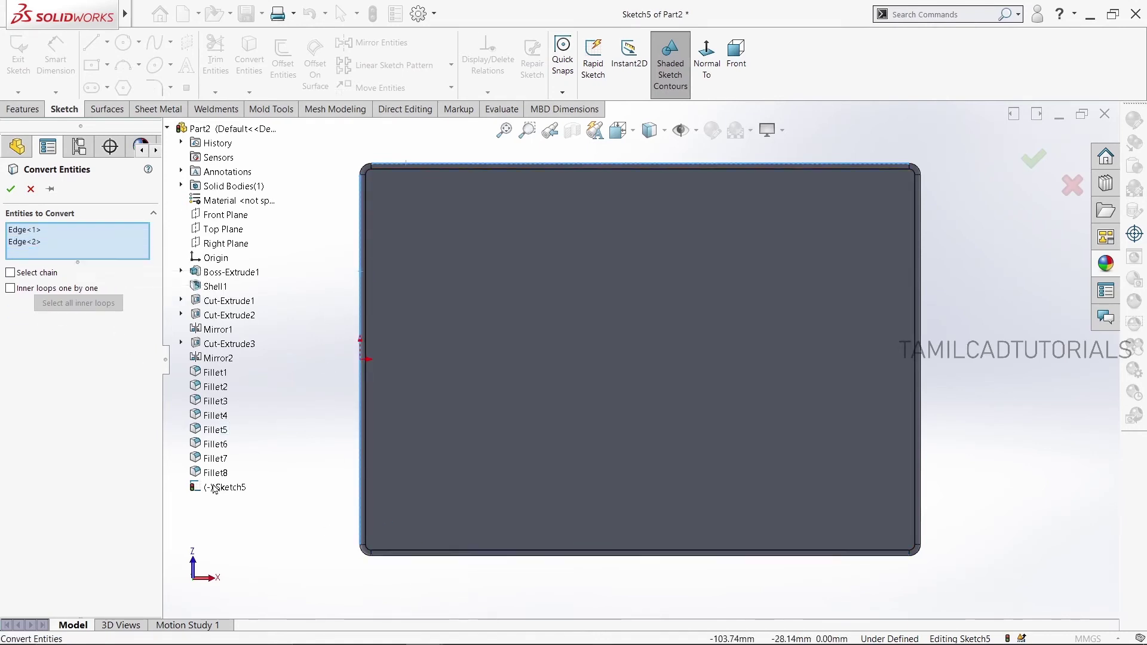
click(391, 555)
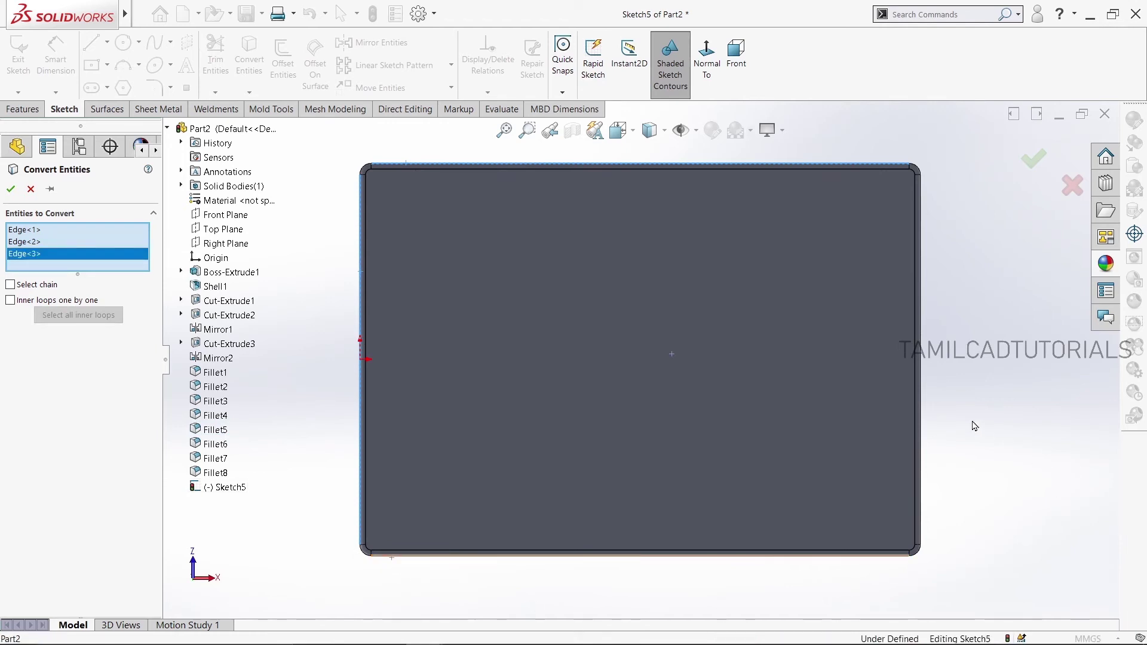
click(920, 389)
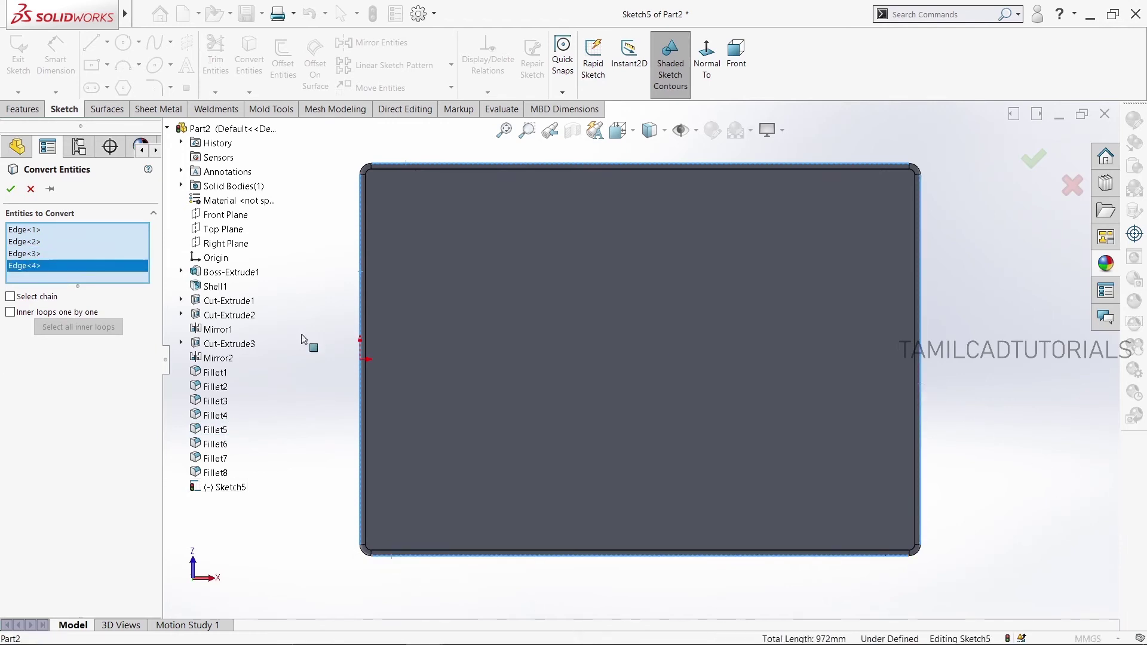
click(12, 190)
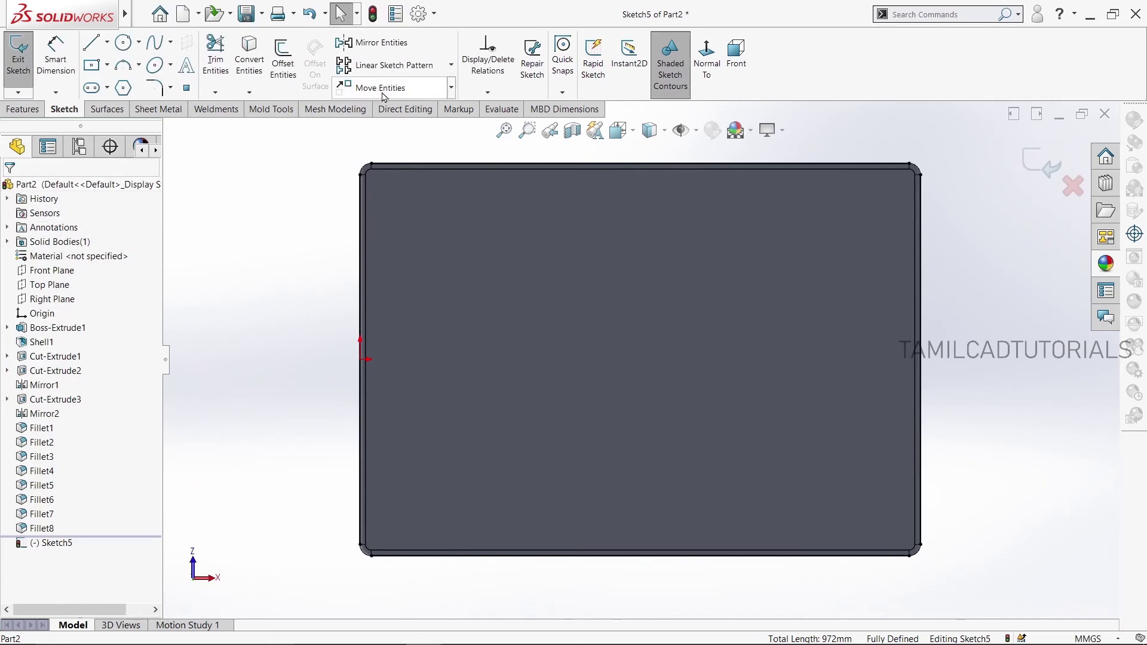
Offset the four converted outline lines 8 mm inward
click(286, 54)
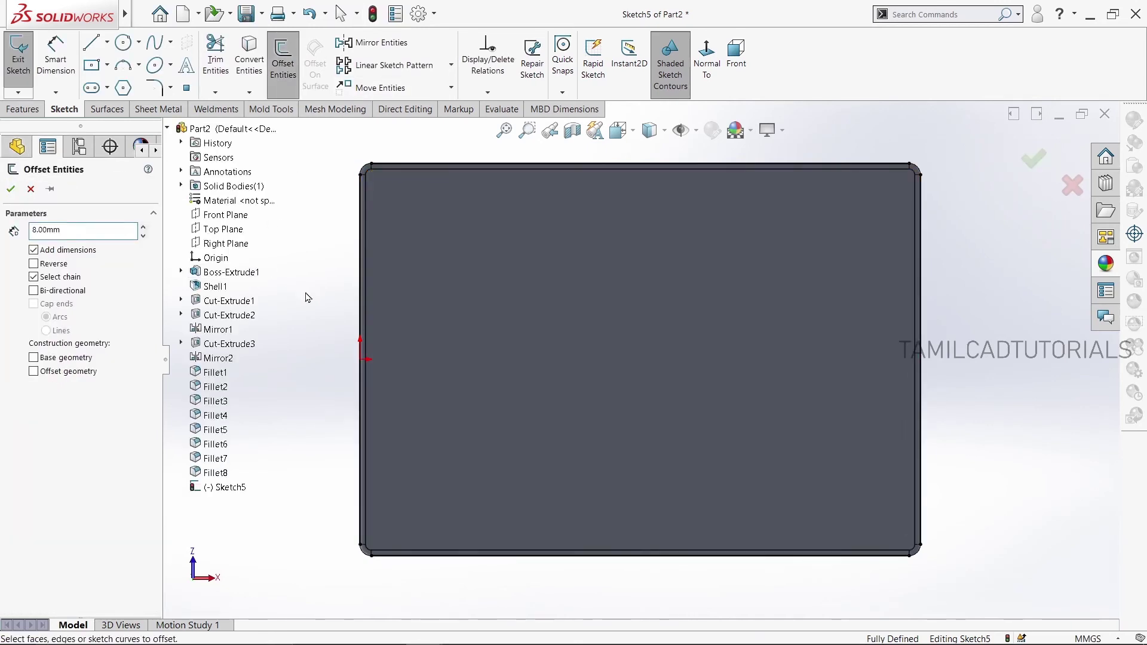
click(413, 165)
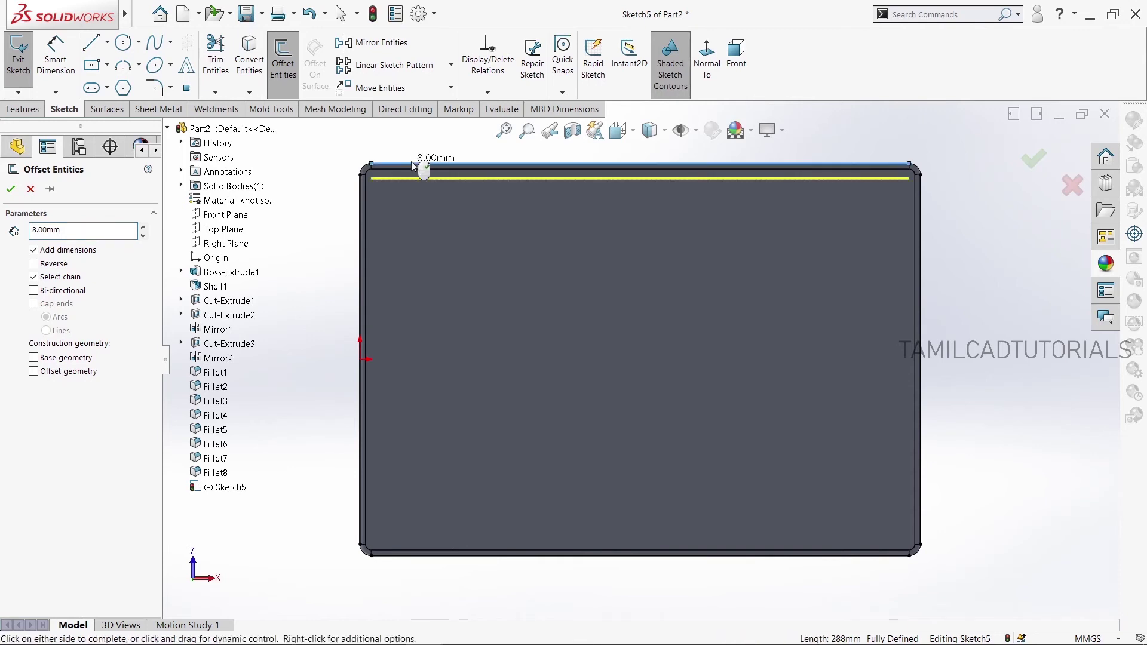
click(360, 222)
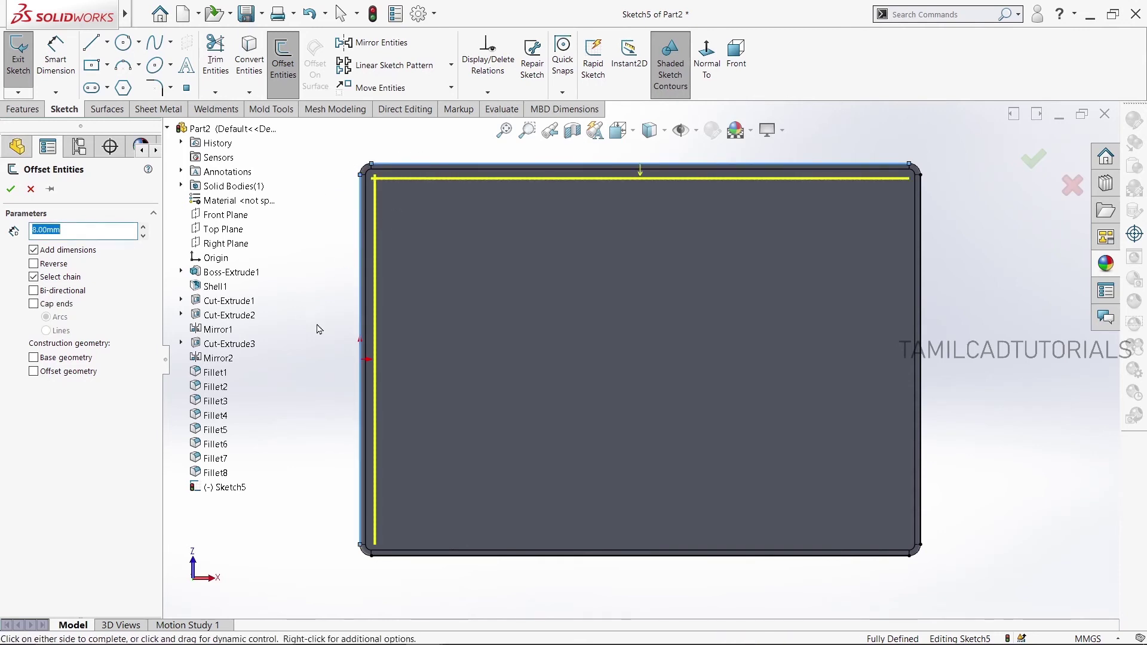
click(402, 556)
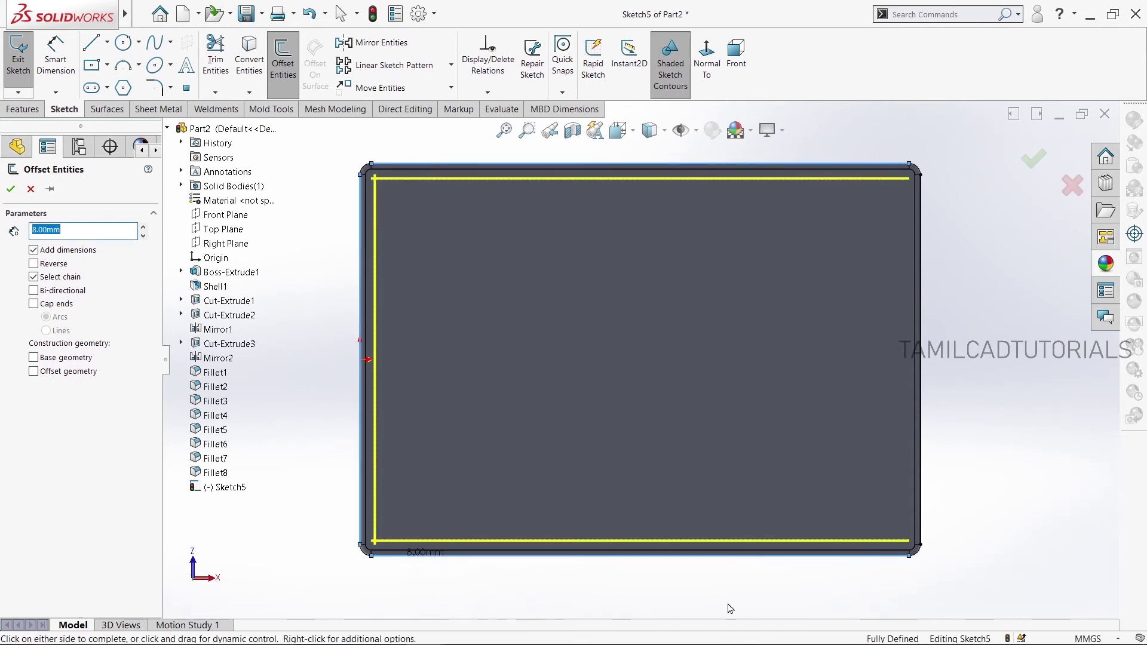
click(921, 488)
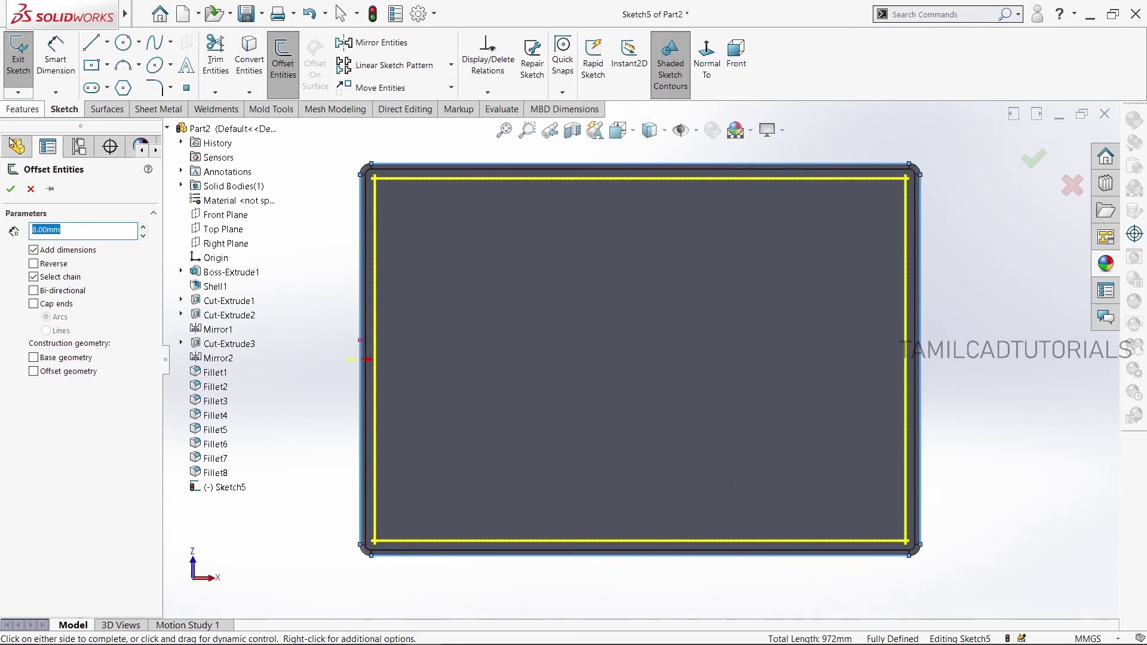
click(11, 189)
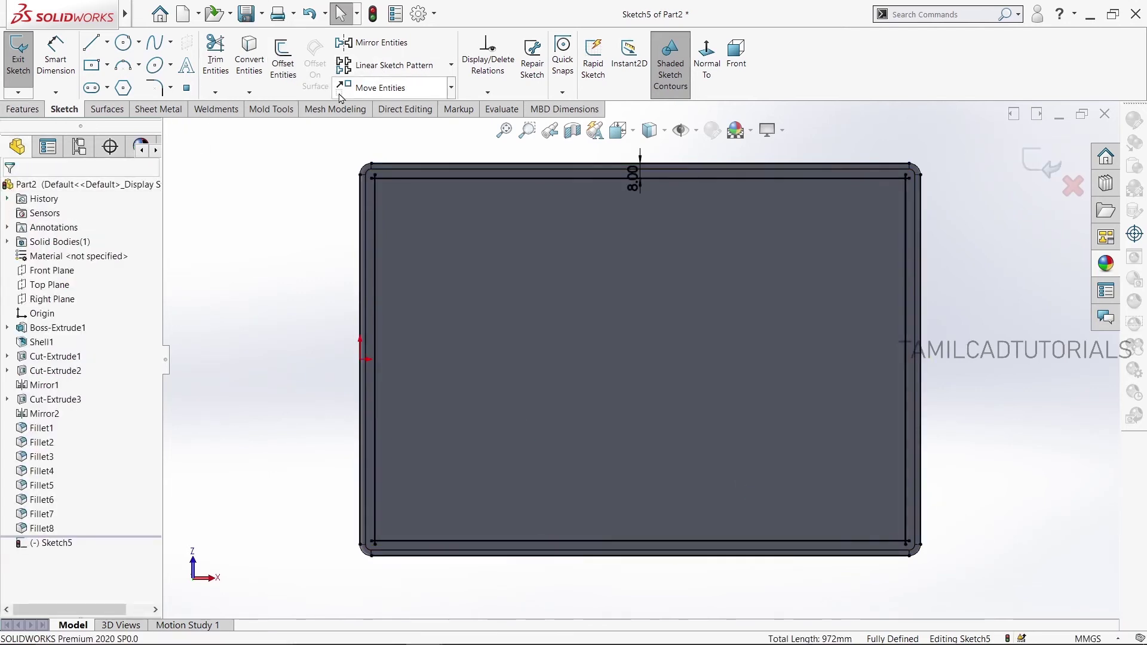
Power-trim the overhanging line ends at the first inner corner
click(216, 54)
scroll(388, 220, up, 3)
scroll(477, 207, up, 2)
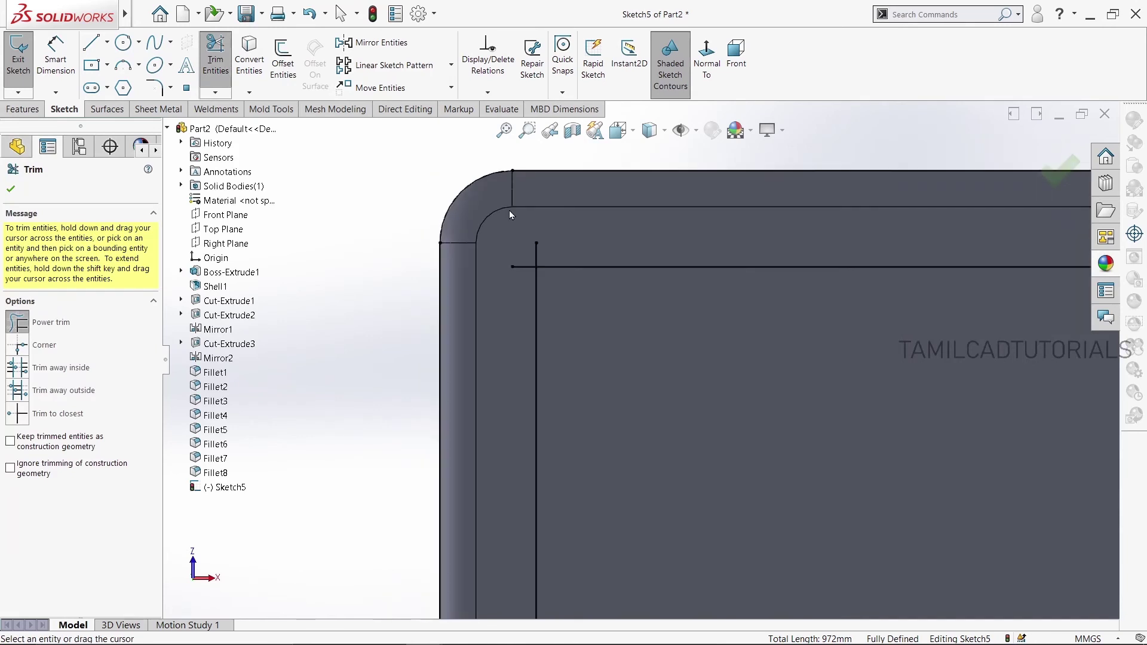
scroll(509, 210, up, 2)
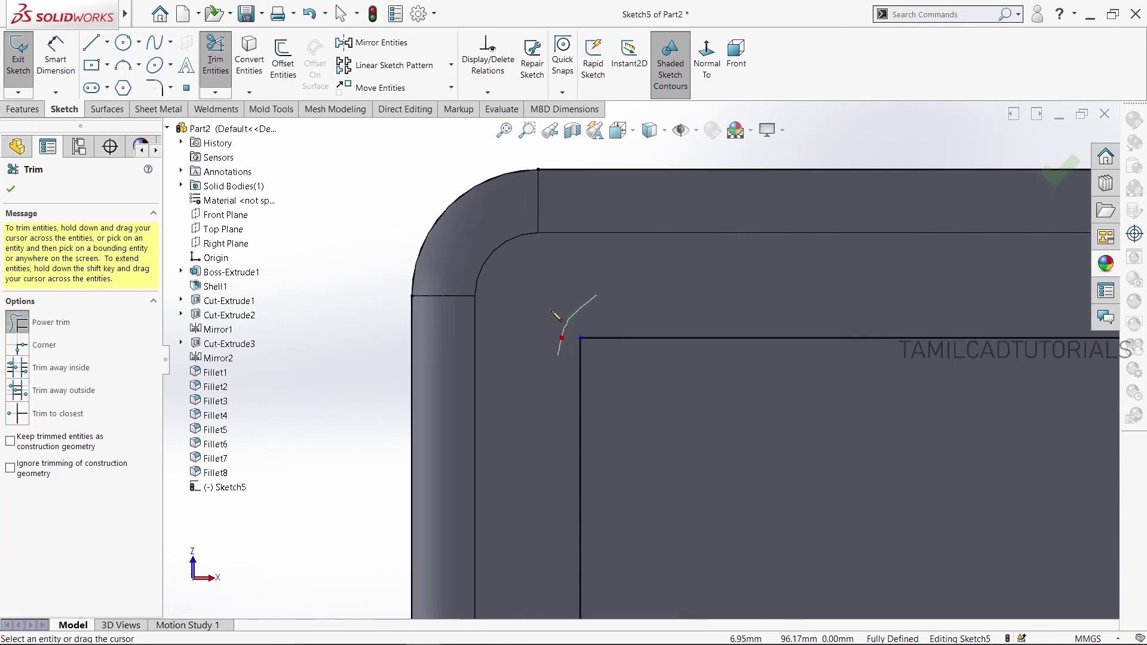
scroll(540, 295, down, 3)
scroll(522, 296, down, 2)
scroll(520, 297, down, 2)
scroll(556, 341, down, 2)
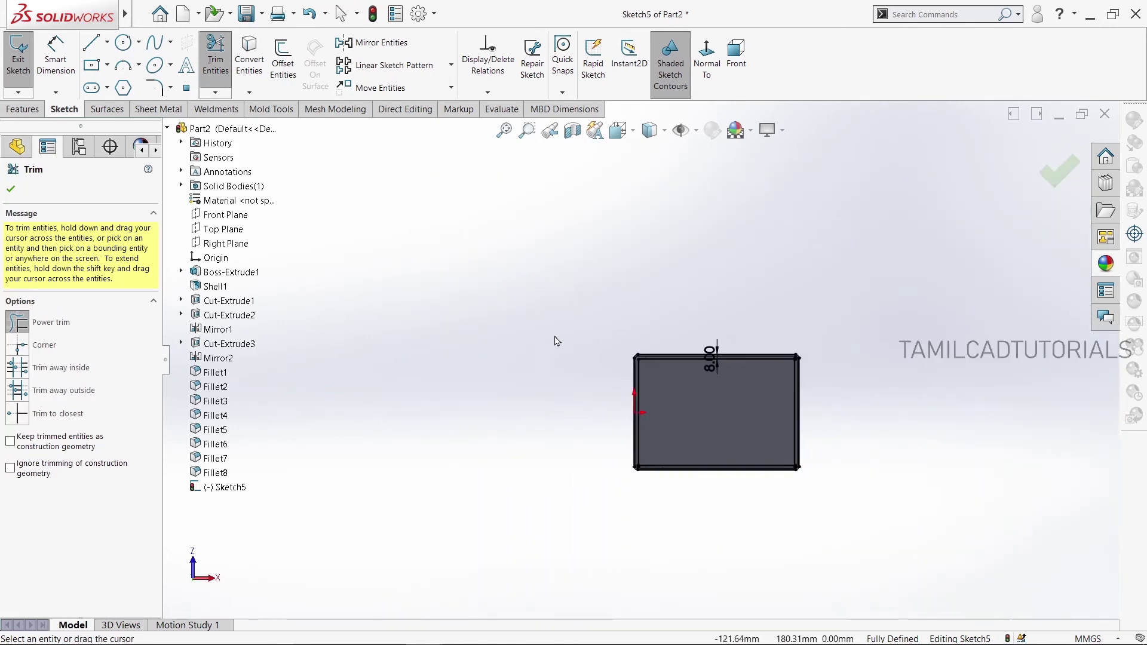
scroll(627, 460, up, 3)
scroll(683, 272, up, 2)
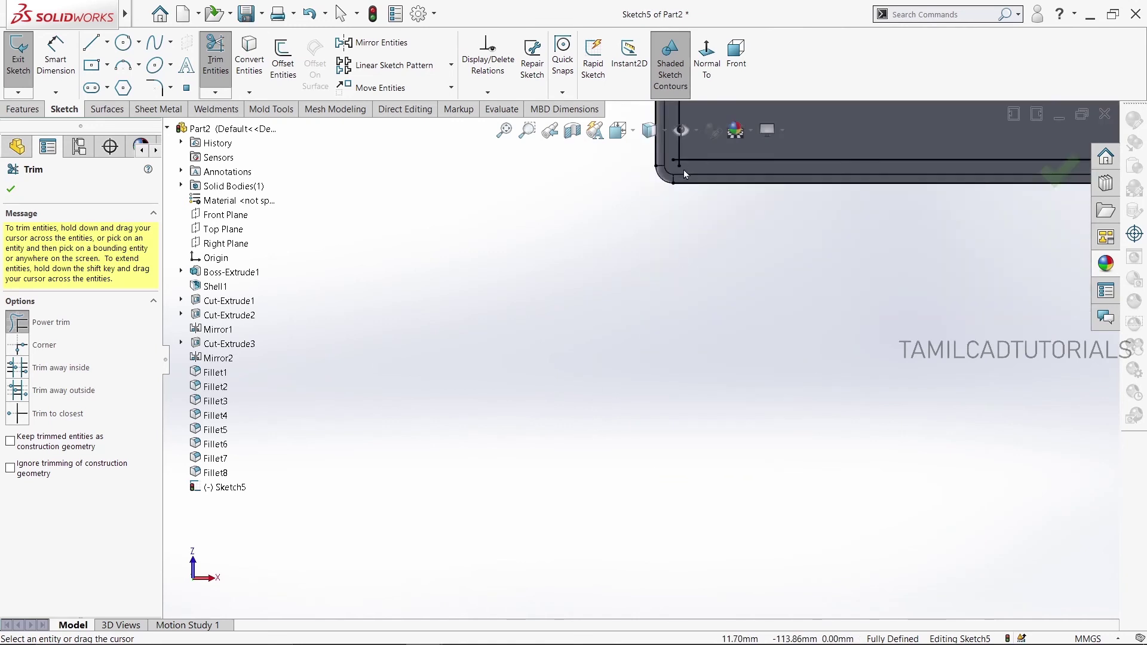
scroll(675, 191, up, 2)
scroll(662, 183, up, 2)
scroll(623, 216, up, 2)
scroll(629, 231, up, 2)
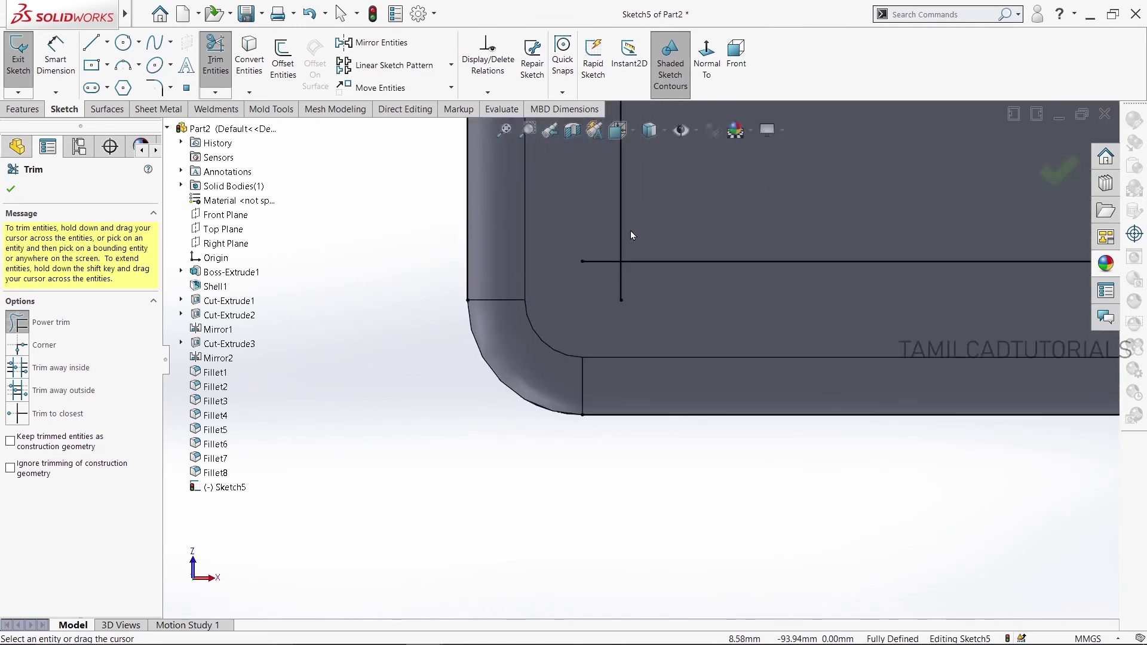
scroll(632, 235, up, 2)
drag(641, 344, 583, 316)
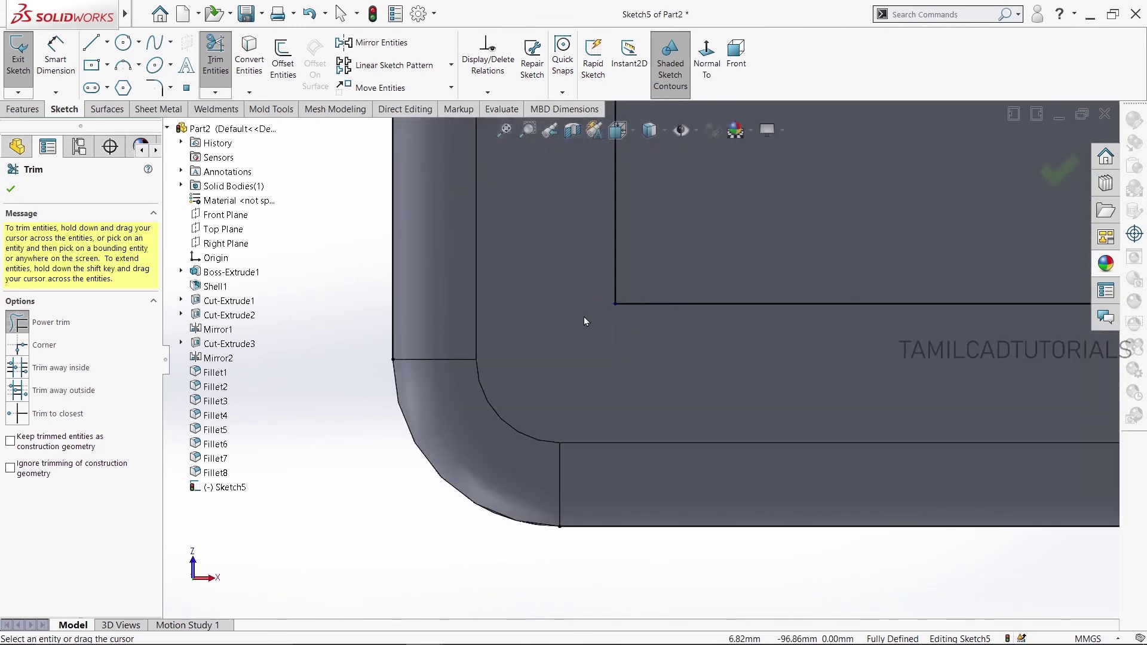
Trim the horizontal overhang past the vertical line and finish trimming
scroll(583, 317, down, 2)
scroll(590, 332, down, 2)
scroll(614, 338, down, 2)
scroll(639, 347, down, 1)
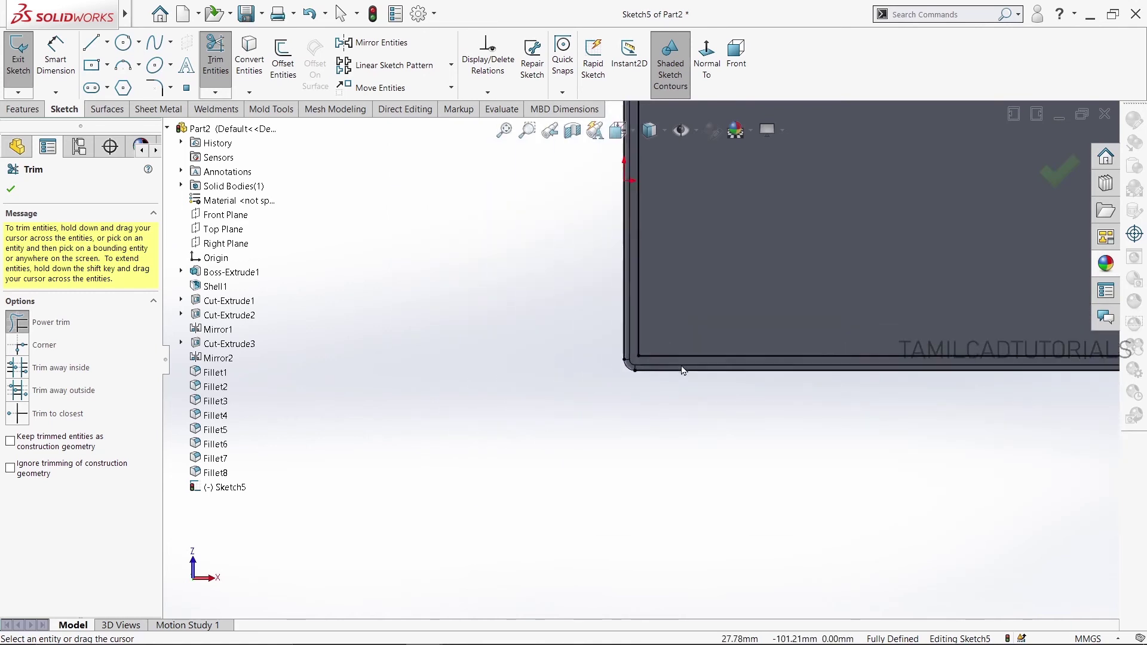
scroll(746, 352, down, 3)
scroll(980, 362, up, 2)
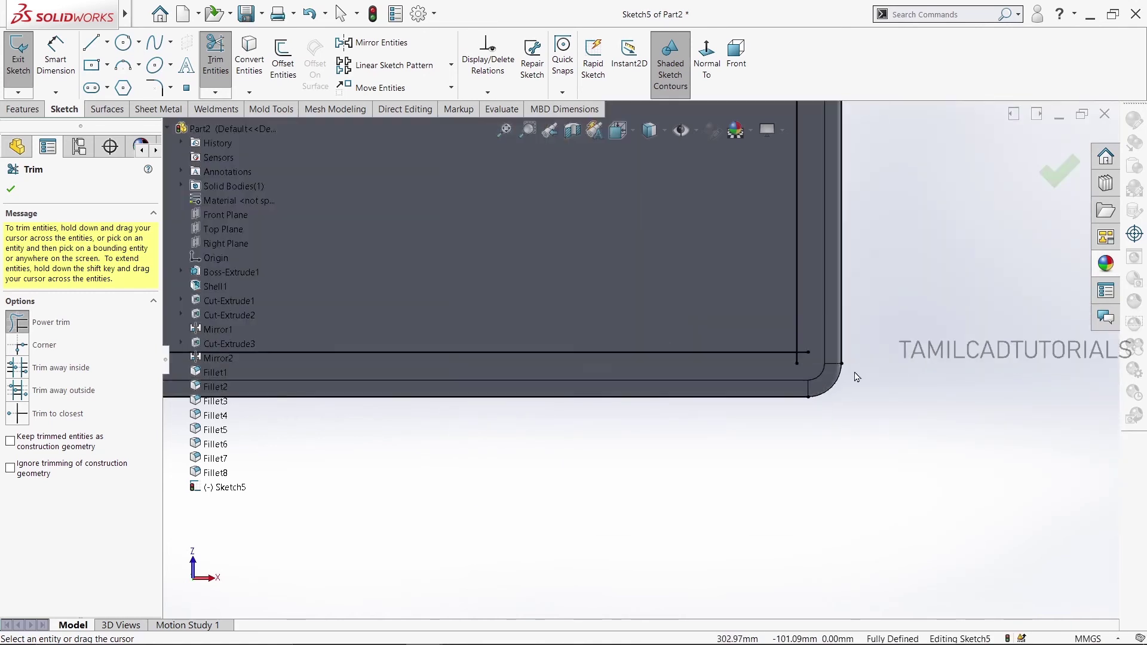
scroll(836, 370, up, 1)
scroll(767, 349, up, 2)
scroll(768, 353, up, 2)
drag(727, 310, 686, 364)
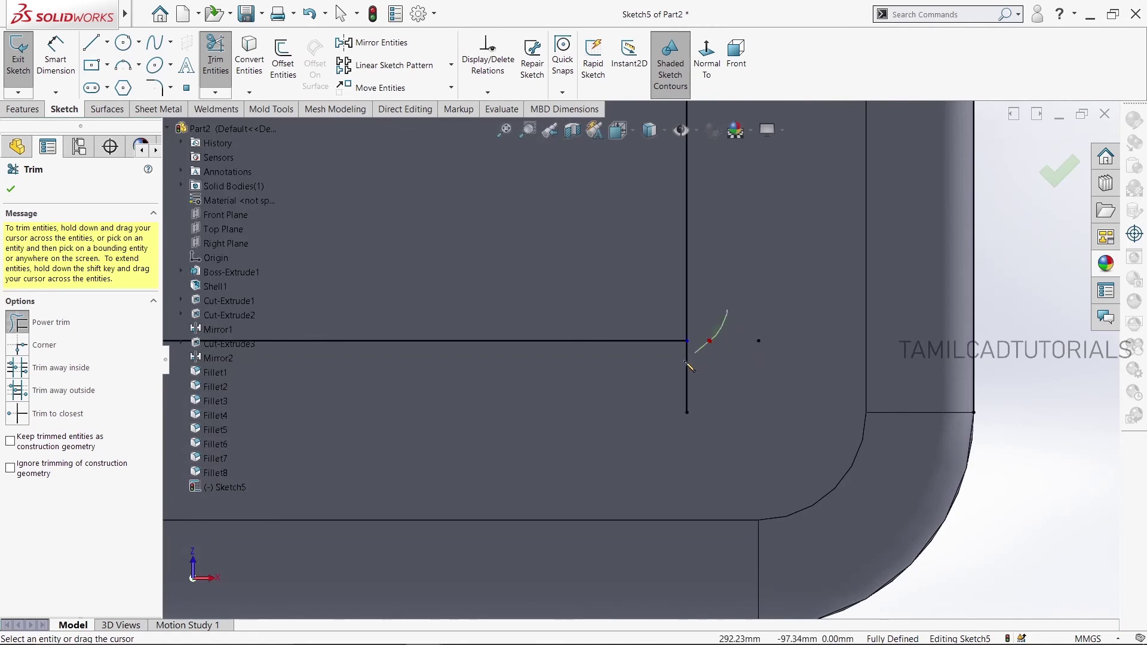
scroll(693, 405, down, 2)
scroll(672, 382, down, 2)
scroll(634, 267, down, 2)
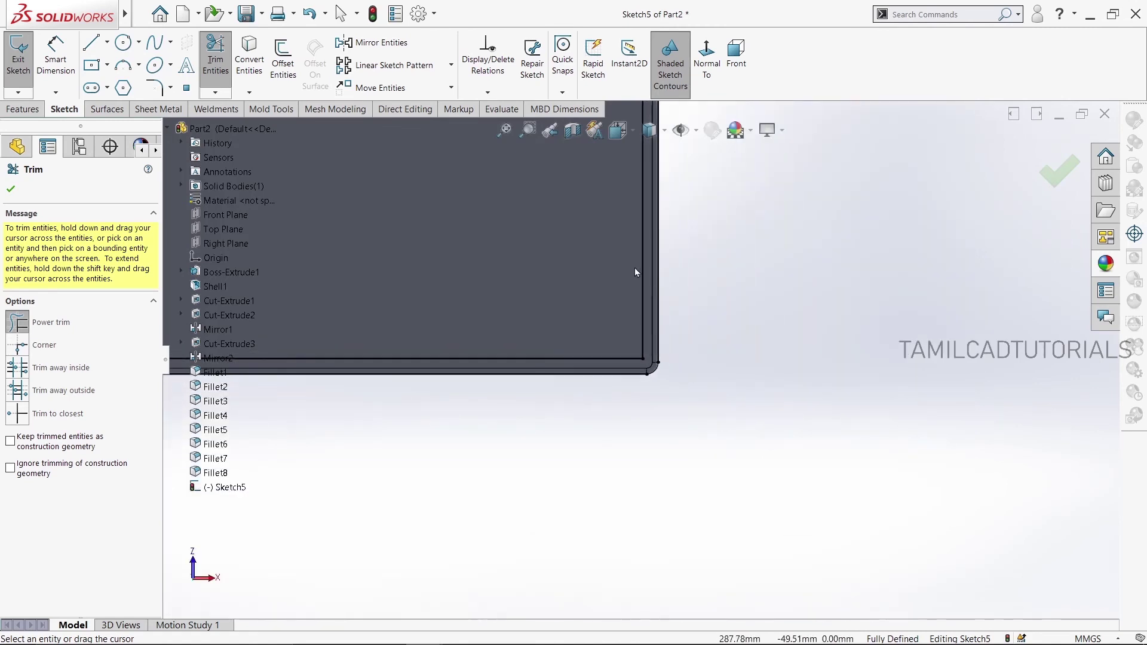
scroll(636, 268, down, 1)
scroll(638, 281, up, 3)
scroll(634, 334, up, 1)
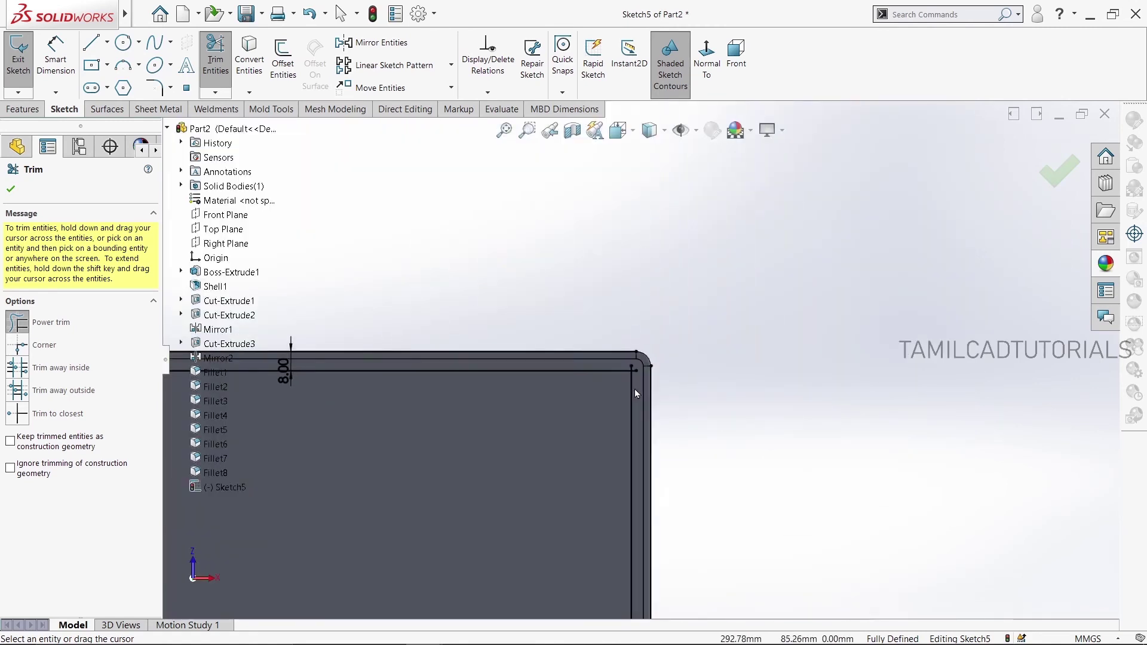
scroll(635, 371, up, 2)
scroll(633, 352, up, 2)
scroll(634, 332, up, 2)
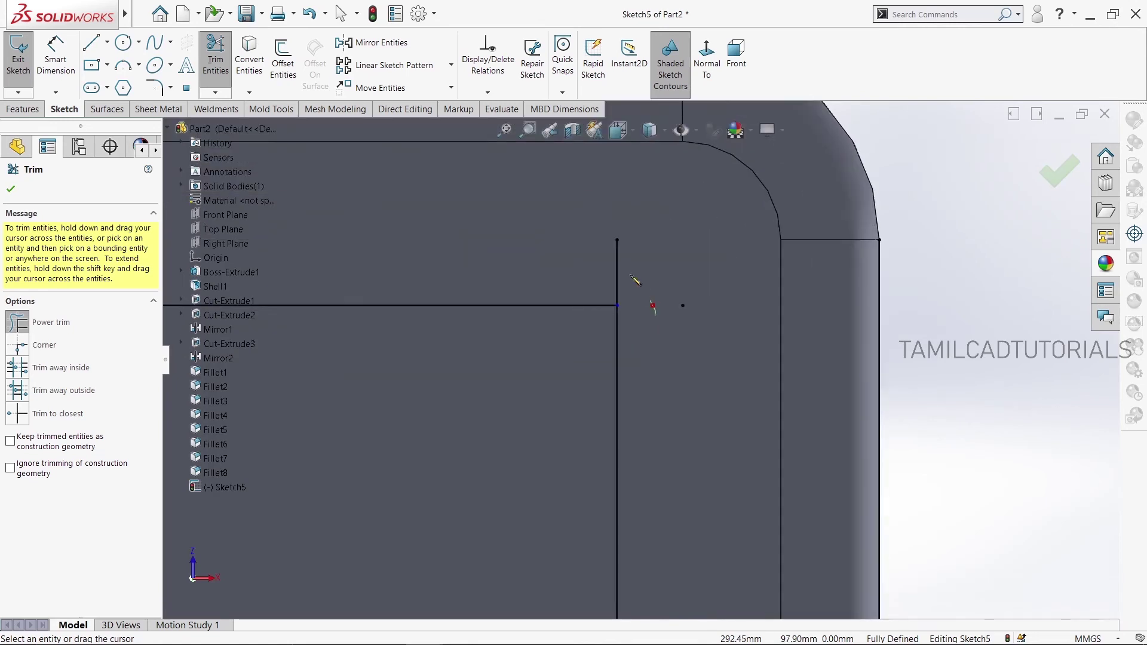
scroll(639, 278, down, 2)
scroll(639, 278, down, 1)
scroll(638, 305, down, 1)
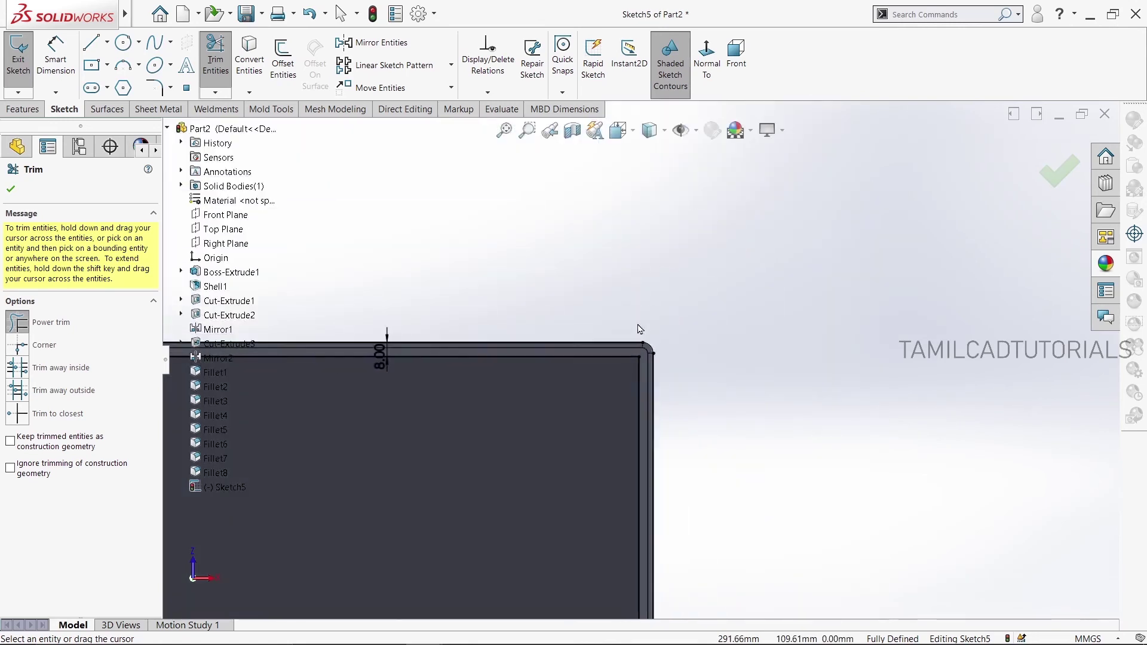
scroll(637, 326, down, 1)
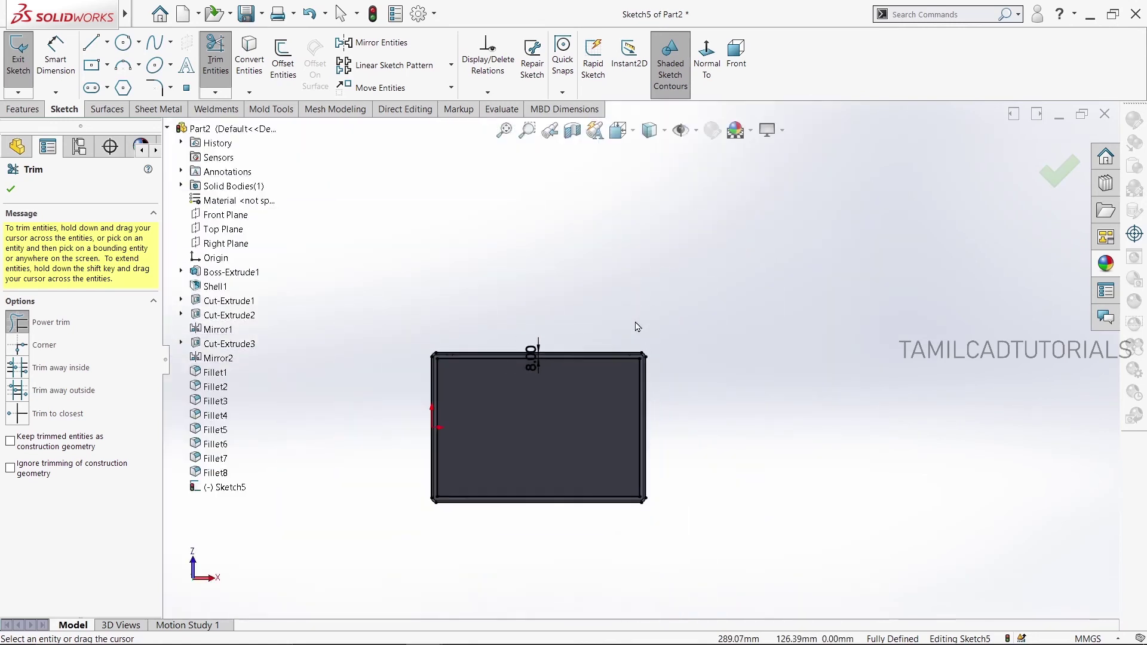
click(11, 190)
Offset the rectangle inward again and change its spacing from 30.00 to 7 mm
click(284, 66)
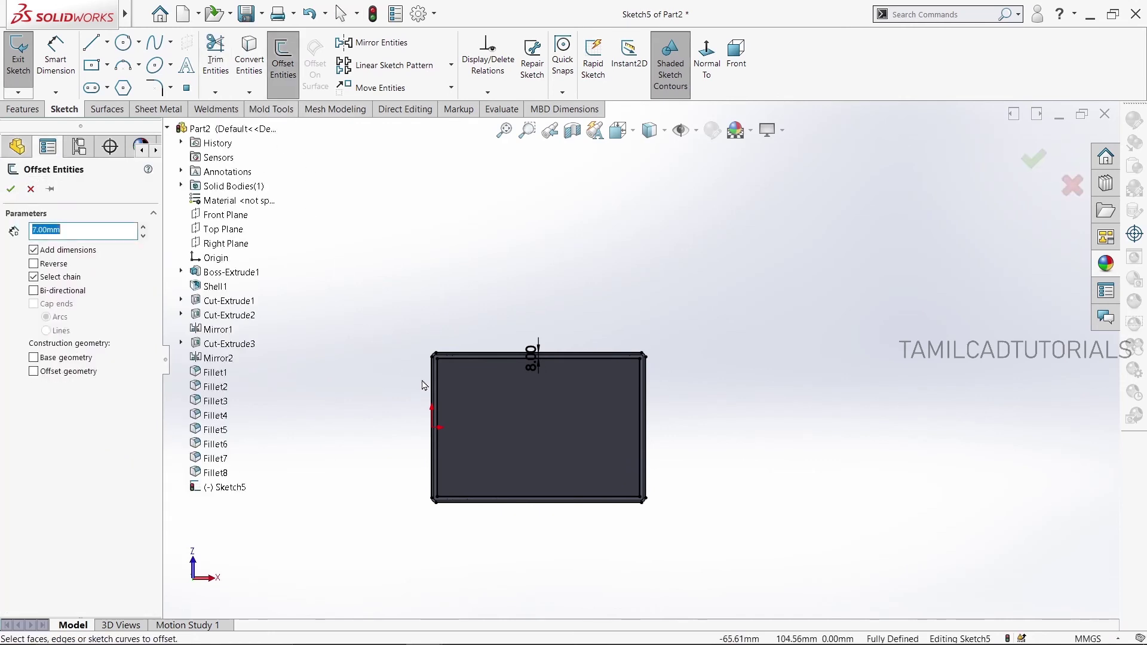
click(504, 416)
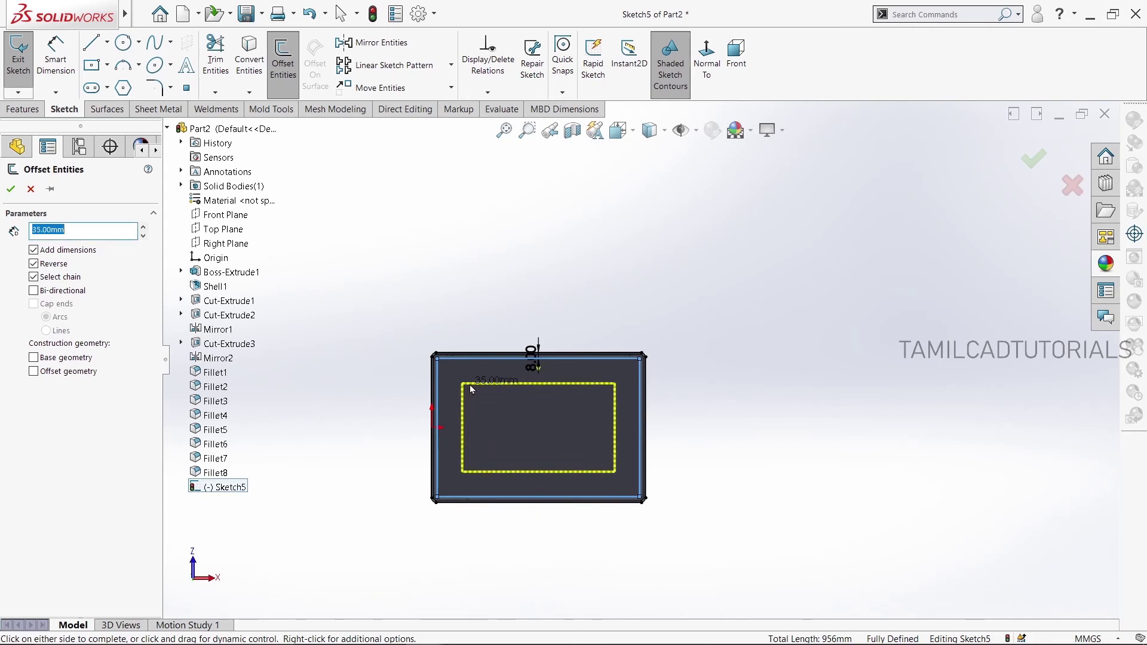
click(465, 382)
scroll(538, 379, down, 5)
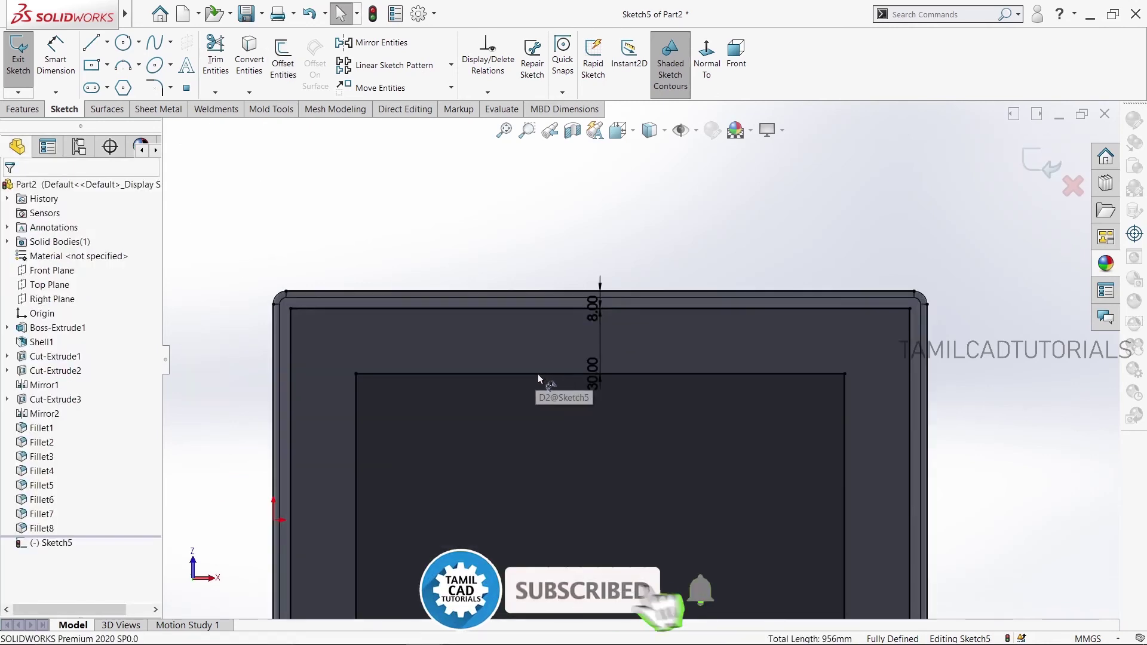
scroll(538, 374, down, 3)
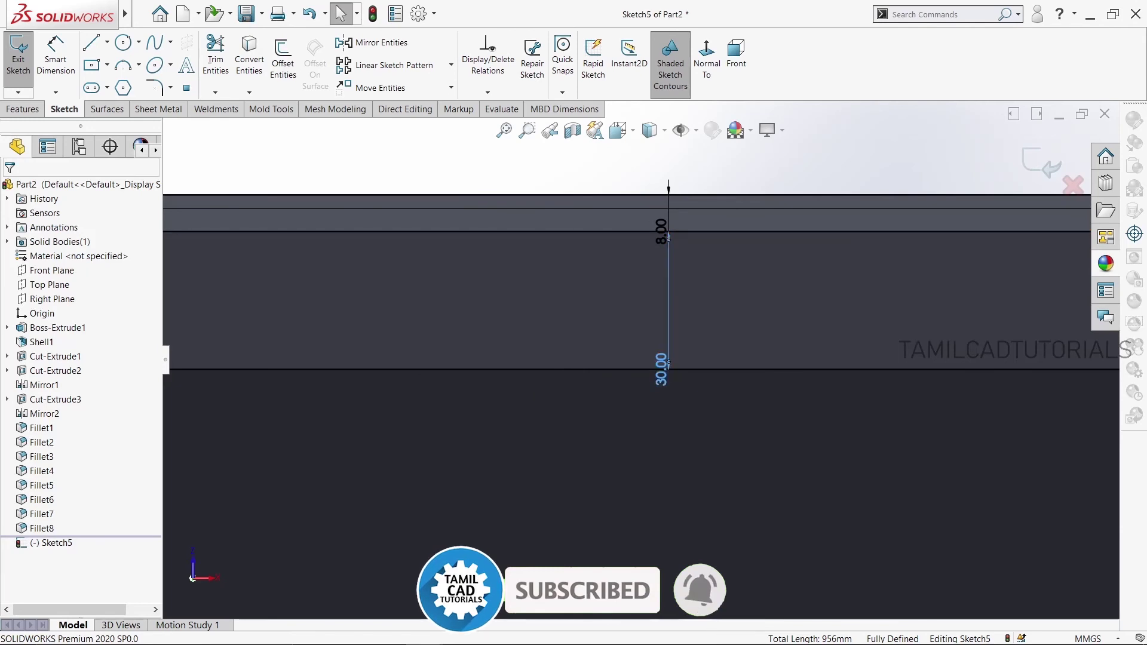
double_click(660, 367)
text(7)
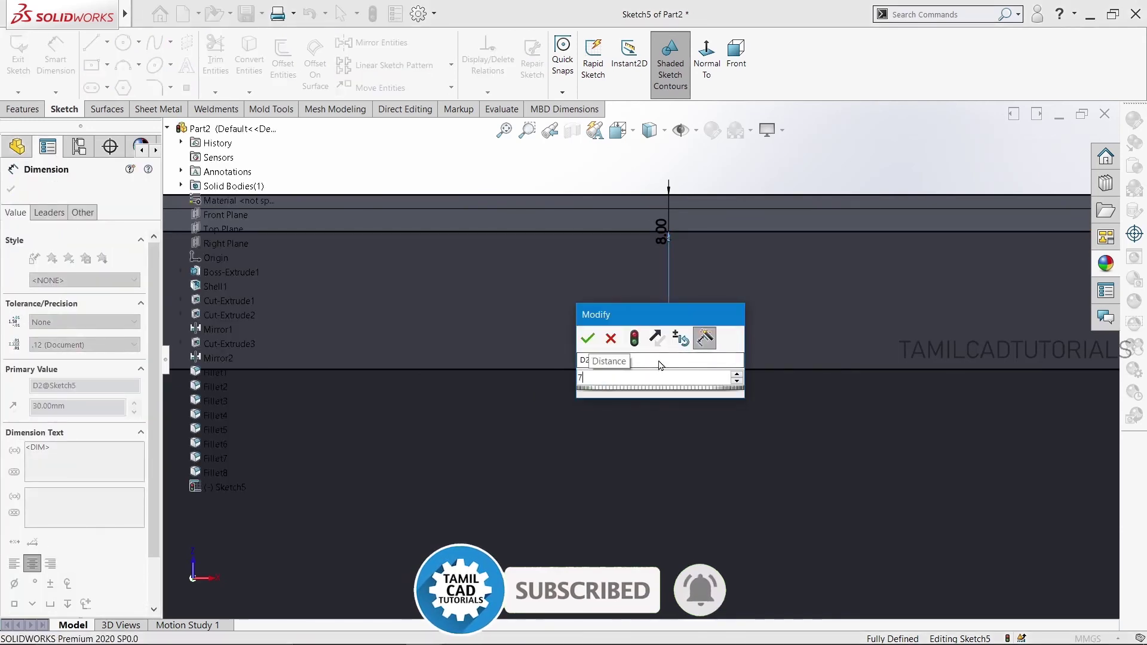
key(Return)
scroll(624, 370, up, 3)
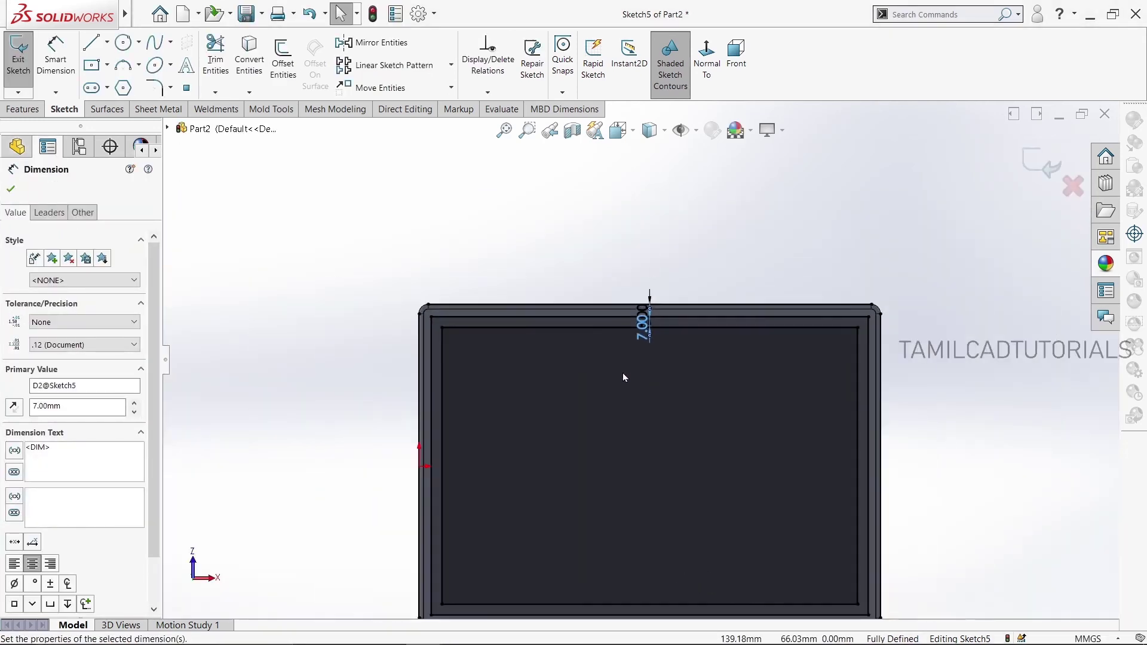
scroll(623, 376, up, 2)
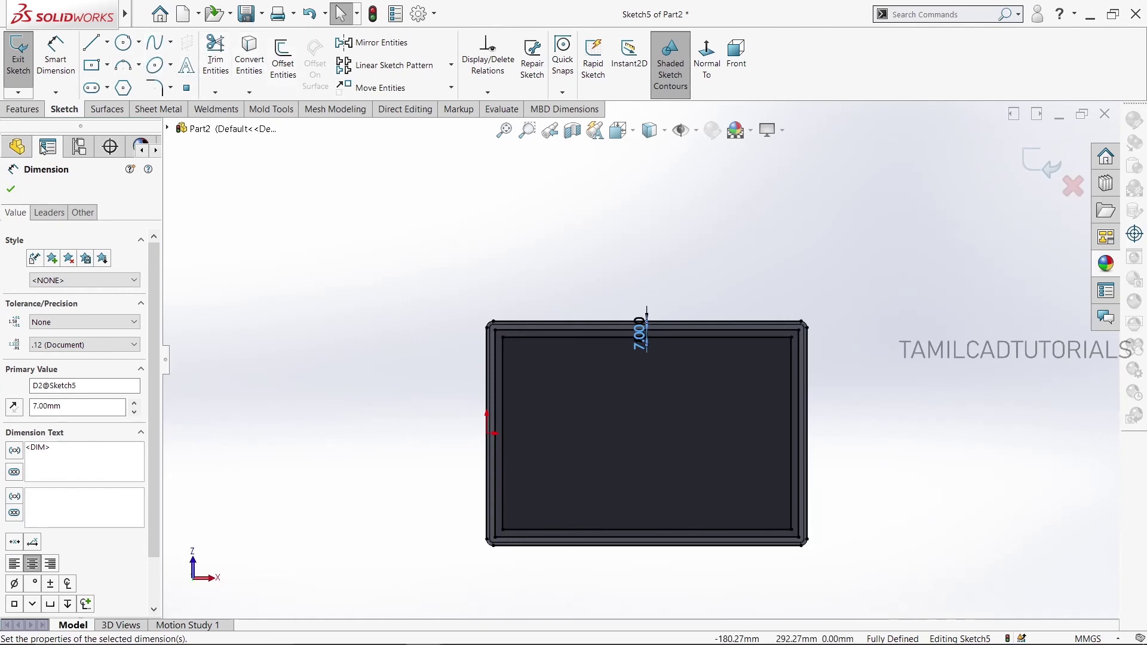
Set a 5 mm sketch fillet and round the top-left corners of both inner rectangles
click(11, 190)
click(160, 93)
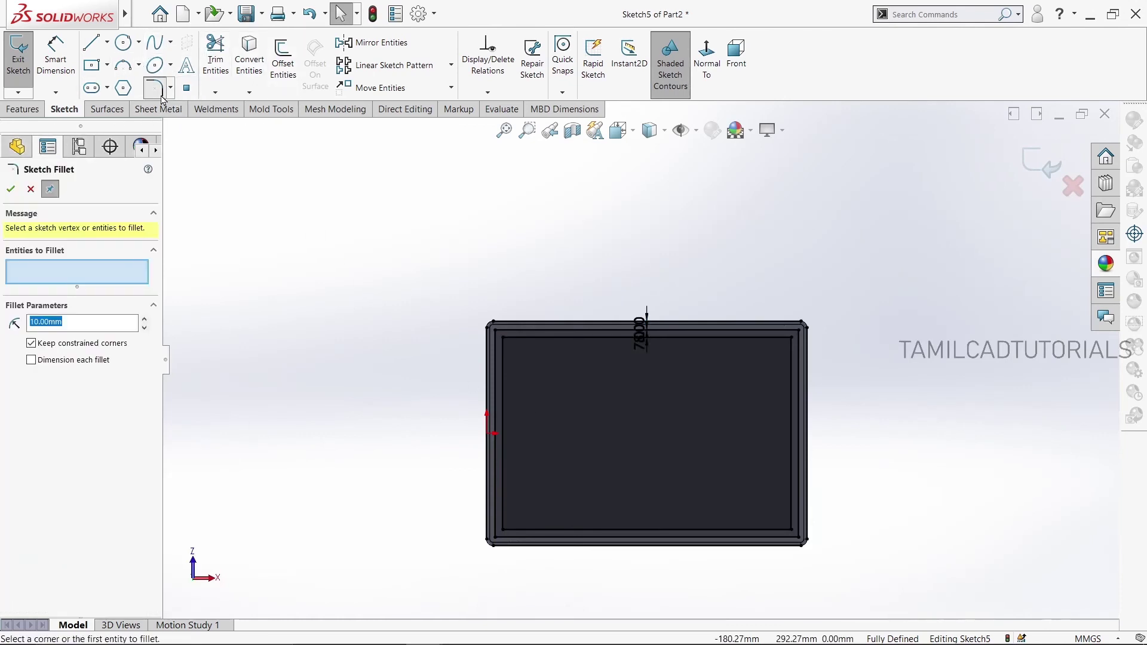
text(5)
scroll(621, 375, down, 2)
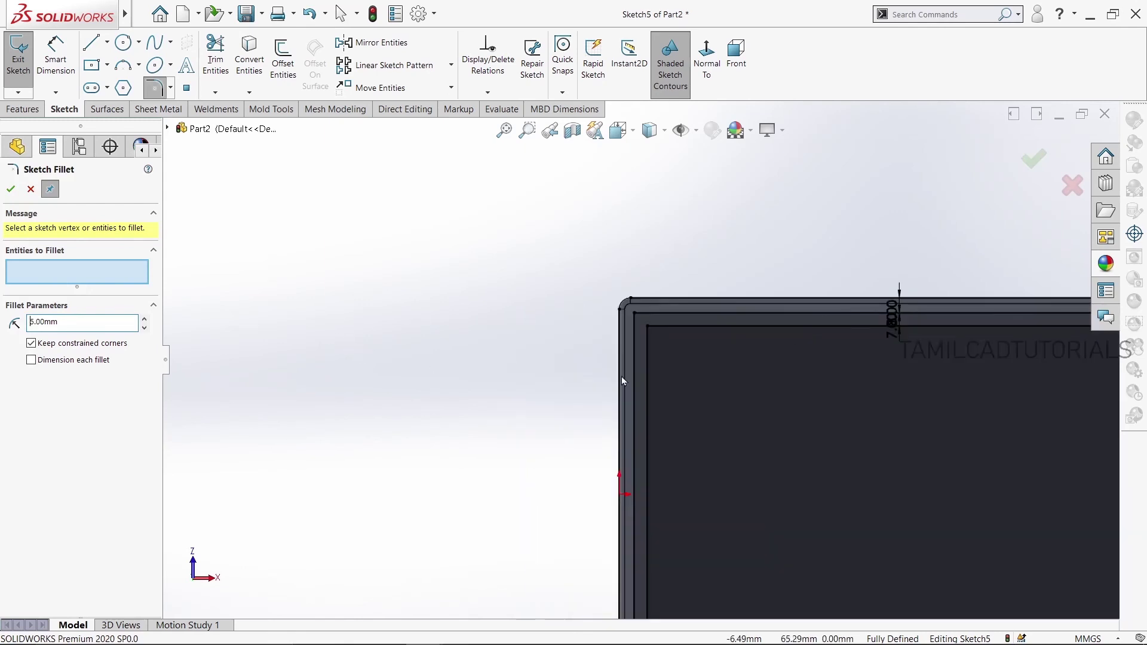
scroll(657, 338, down, 2)
click(623, 263)
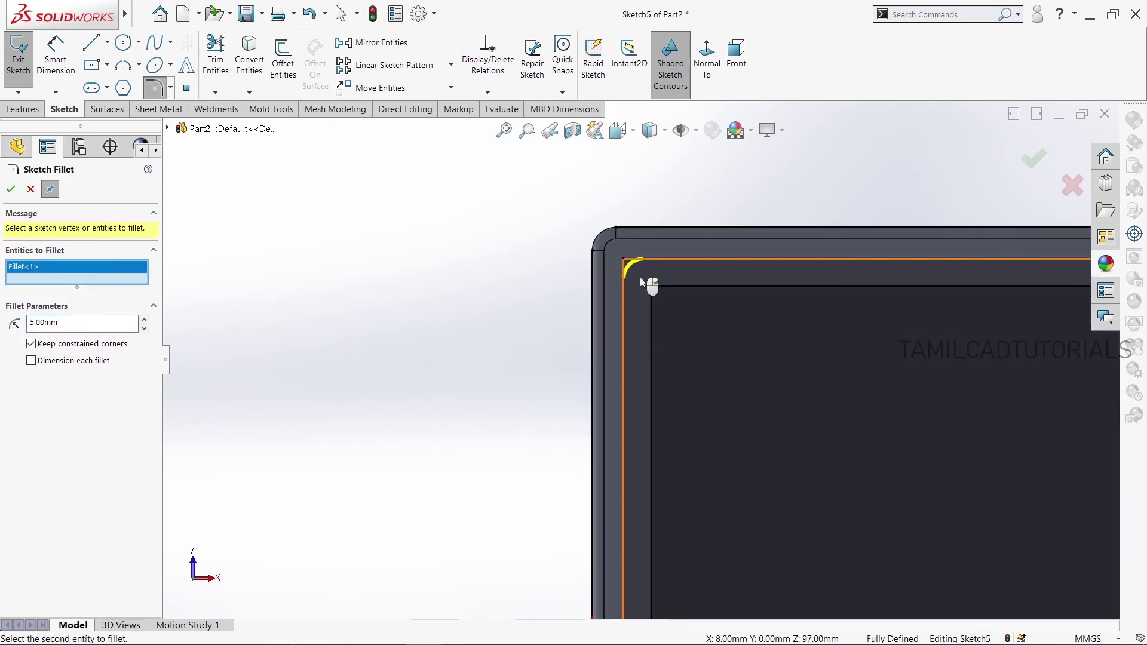
click(651, 289)
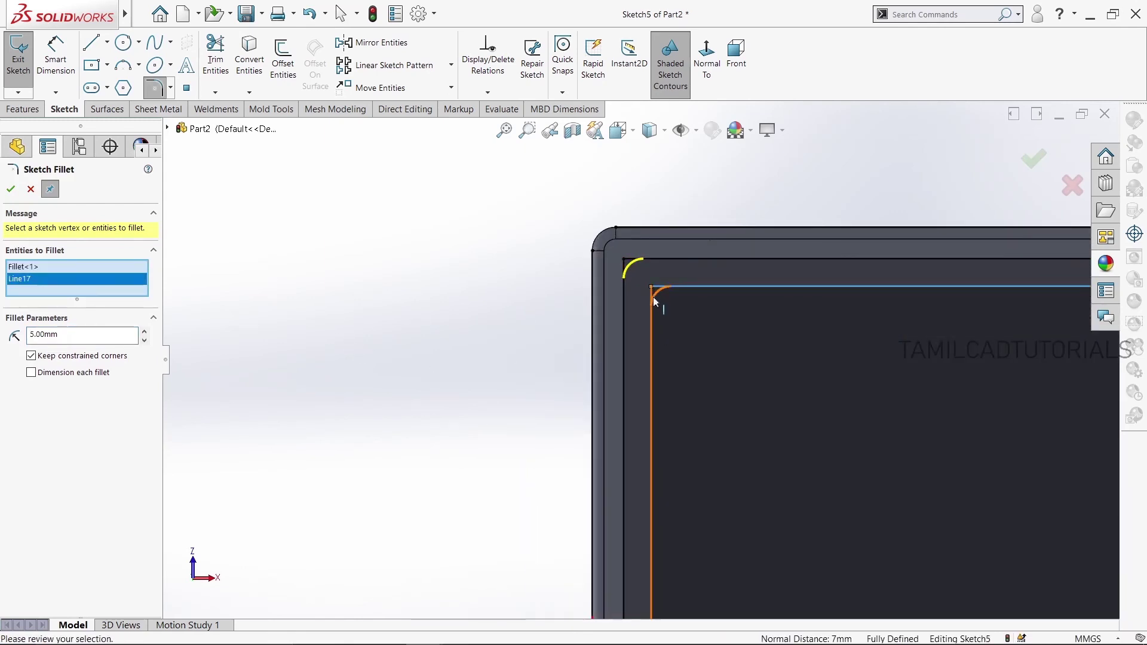
click(652, 303)
Round the top-right and bottom-right corners of the inner rectangles at R5
scroll(684, 338, up, 2)
scroll(793, 385, up, 2)
scroll(1003, 335, down, 3)
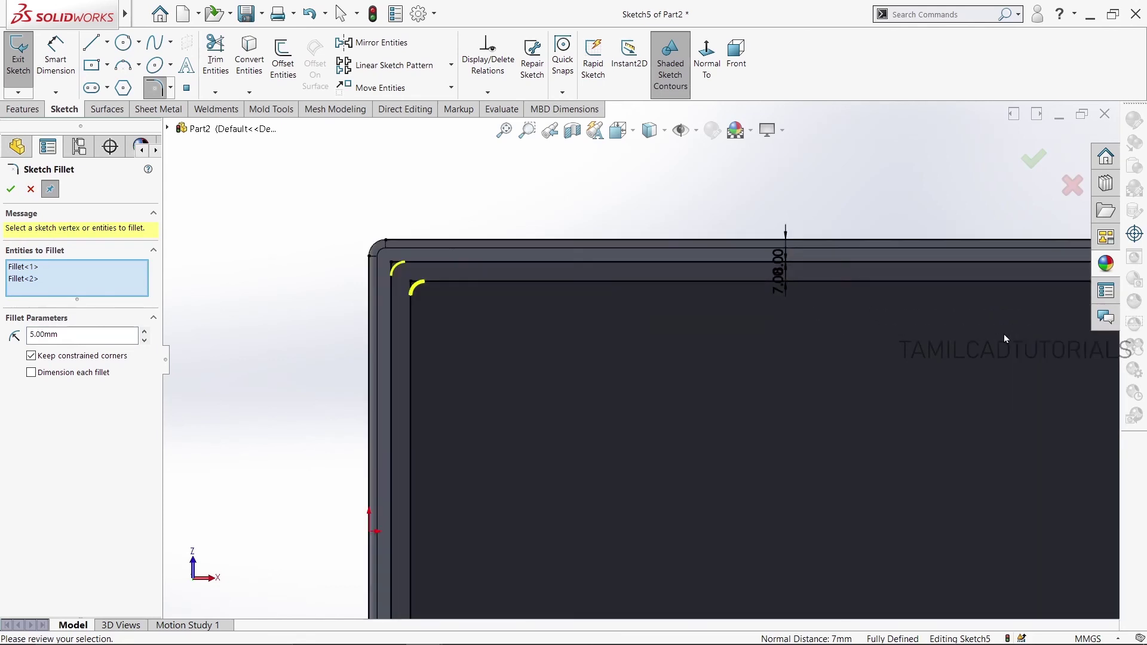
scroll(1004, 338, up, 3)
scroll(952, 313, down, 2)
click(761, 291)
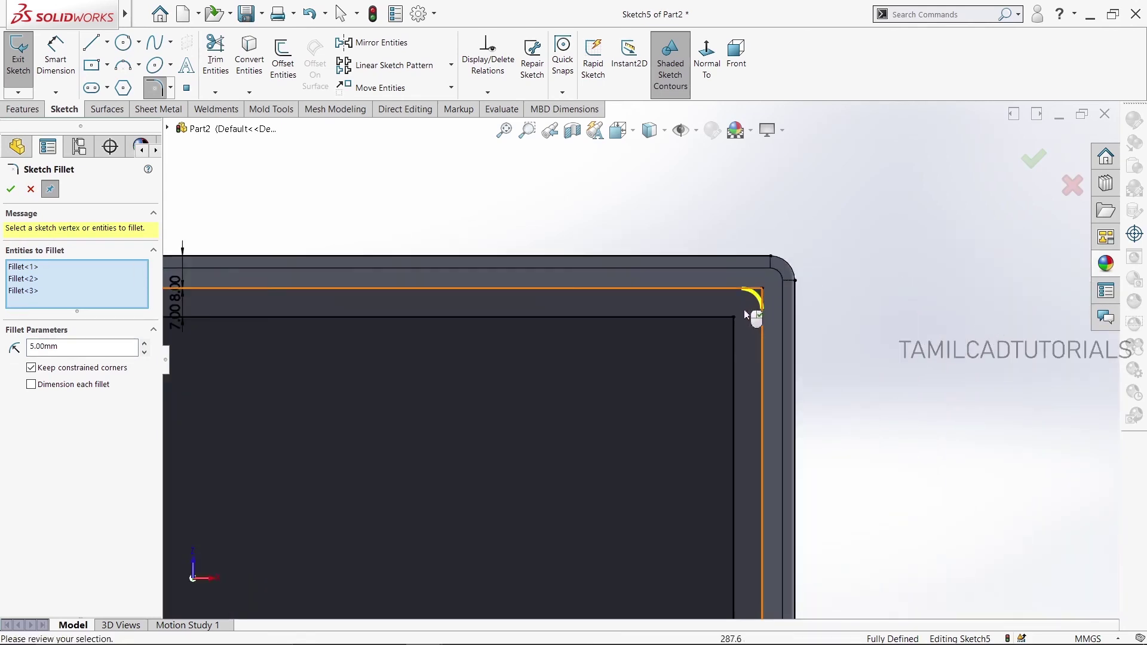
click(733, 327)
scroll(723, 366, up, 5)
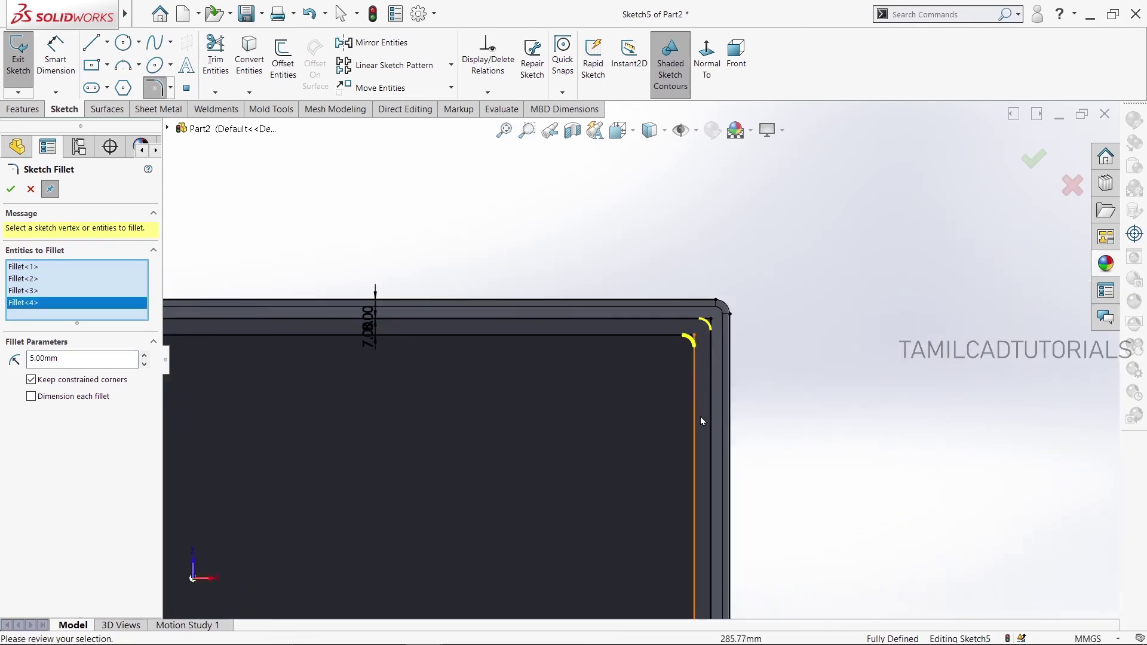
scroll(668, 630, down, 3)
scroll(663, 622, down, 2)
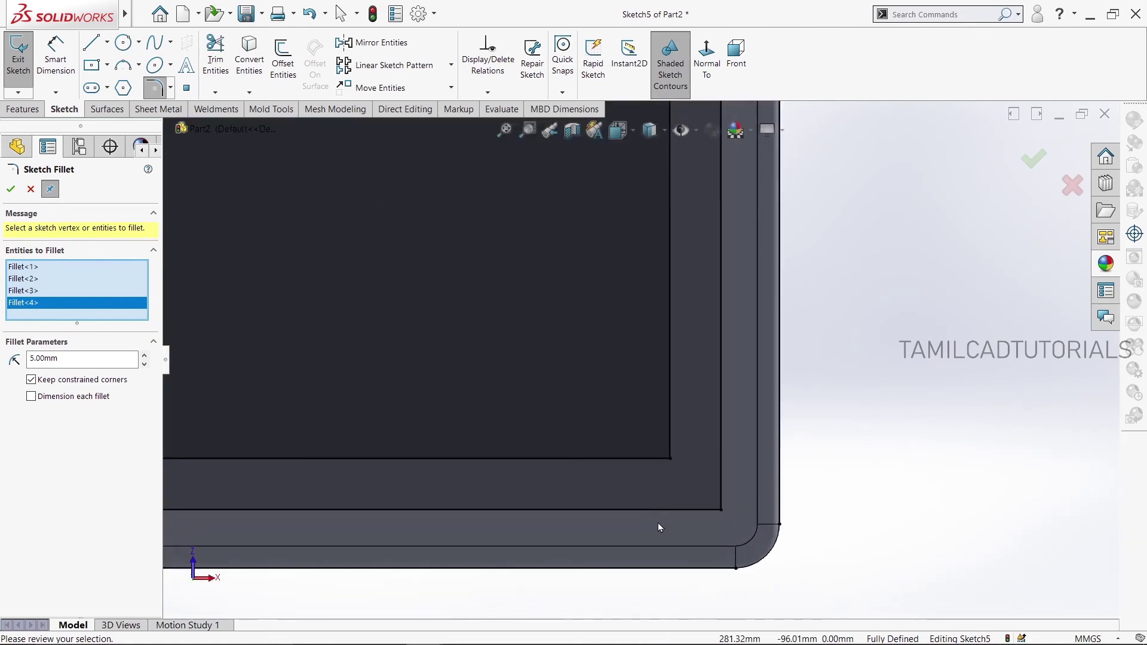
click(661, 459)
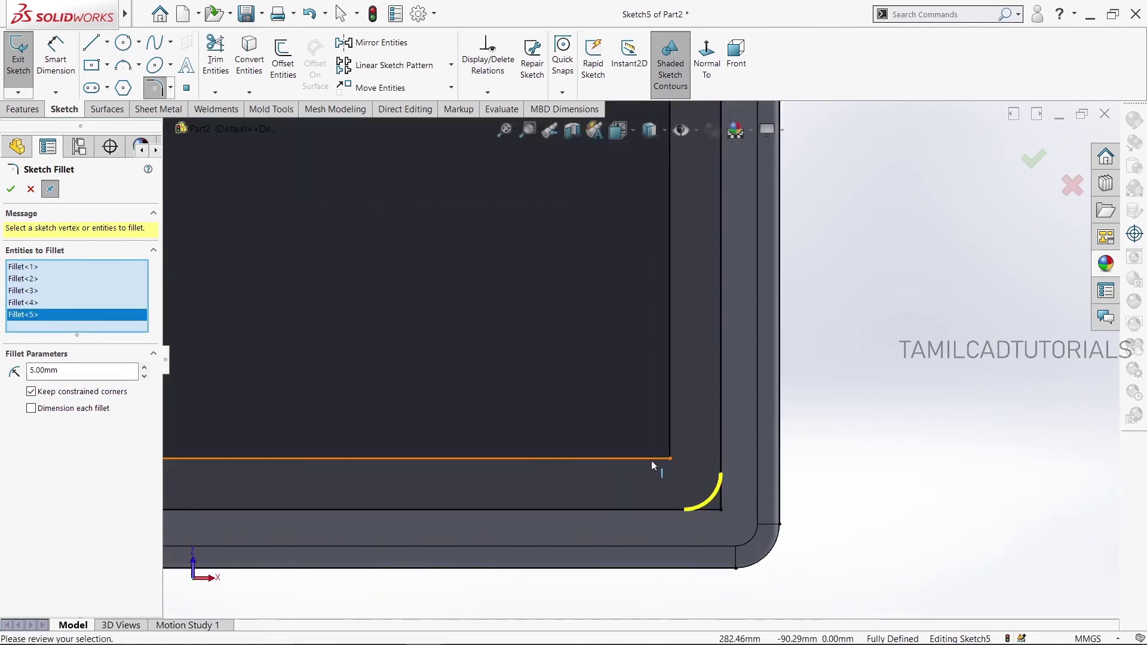
click(669, 445)
Round the bottom-left corners and apply all the 5 mm sketch fillets
scroll(627, 454, up, 2)
scroll(410, 390, up, 2)
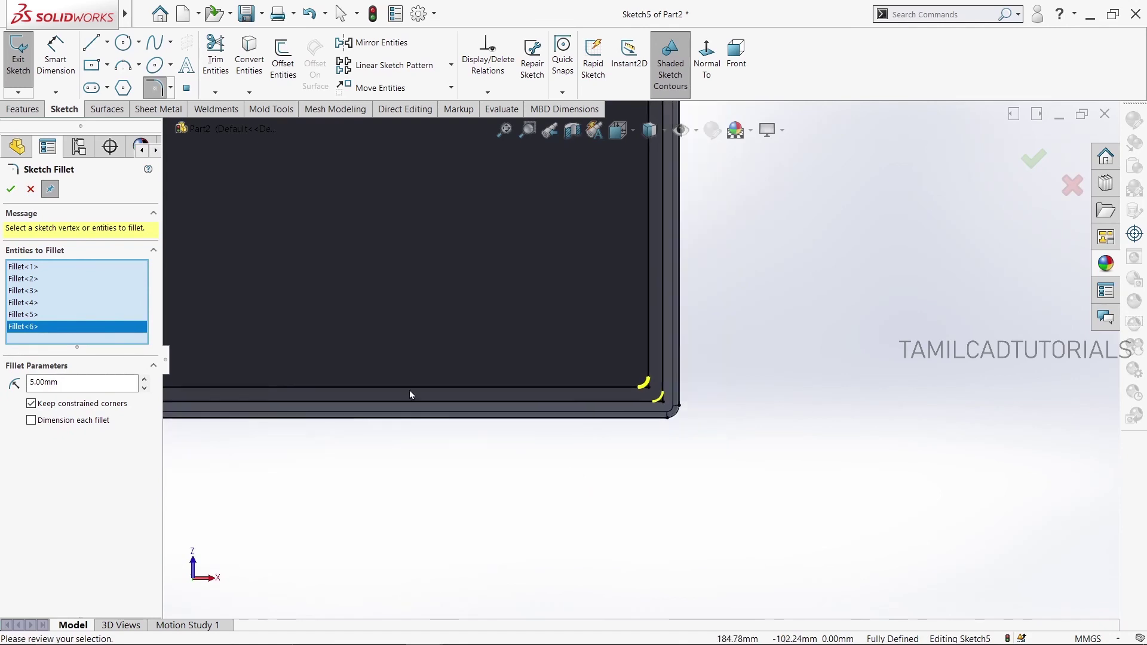
scroll(335, 387, up, 3)
scroll(391, 375, down, 4)
scroll(392, 375, down, 2)
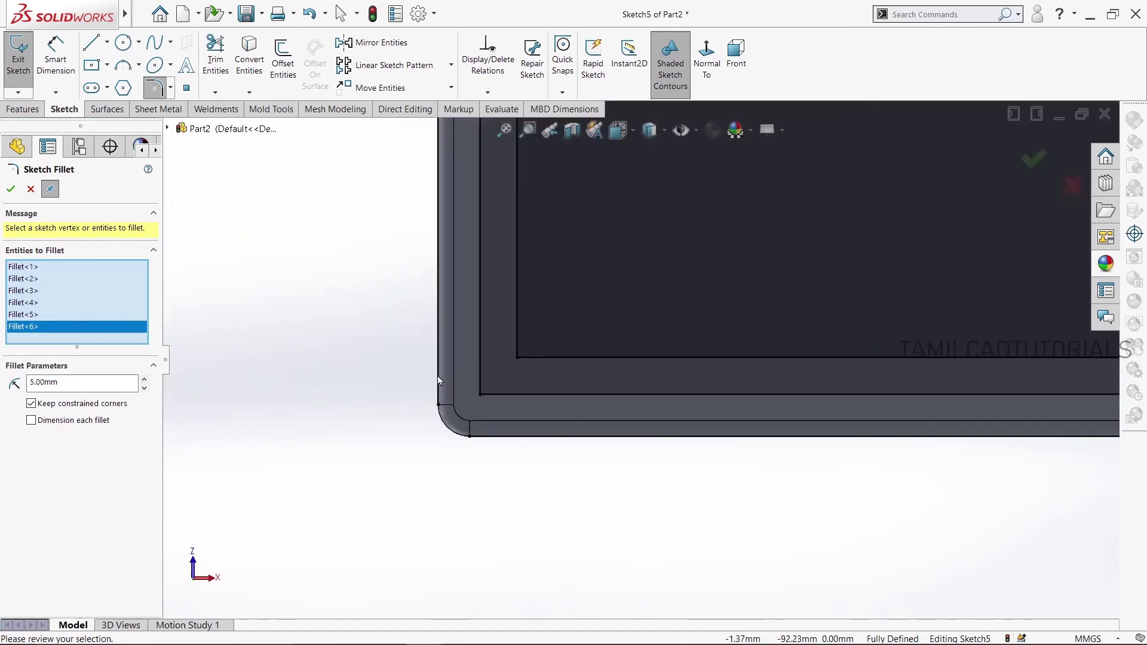
click(482, 396)
click(538, 358)
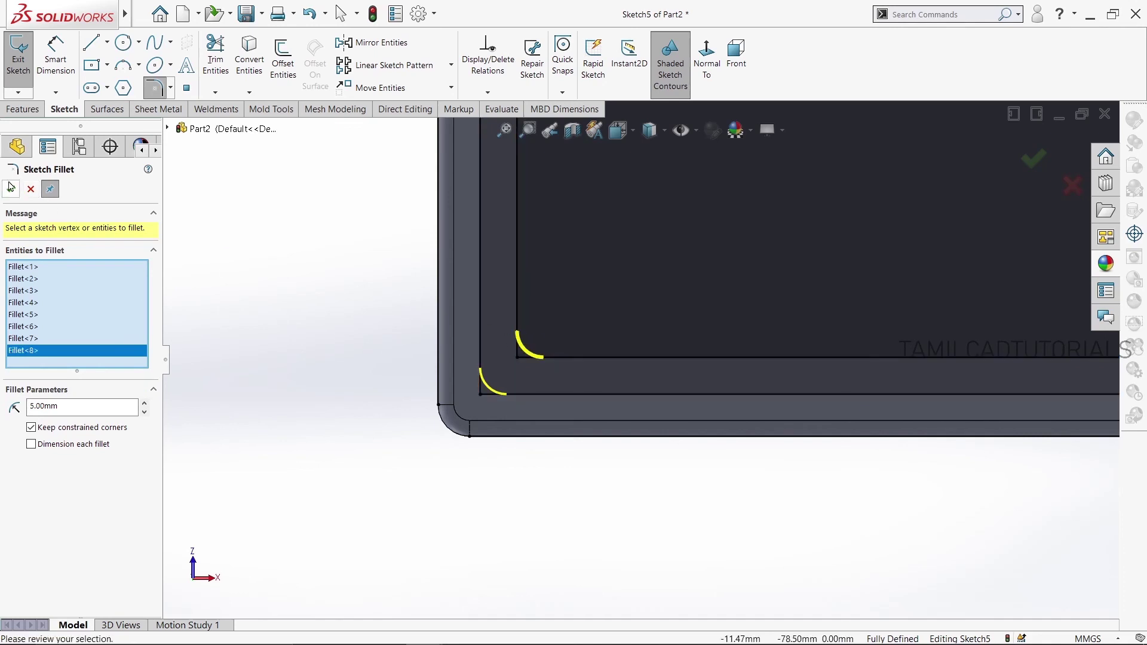
click(11, 187)
click(11, 187)
Set up an extruded boss from Sketch5 with a 3 mm depth
key(f)
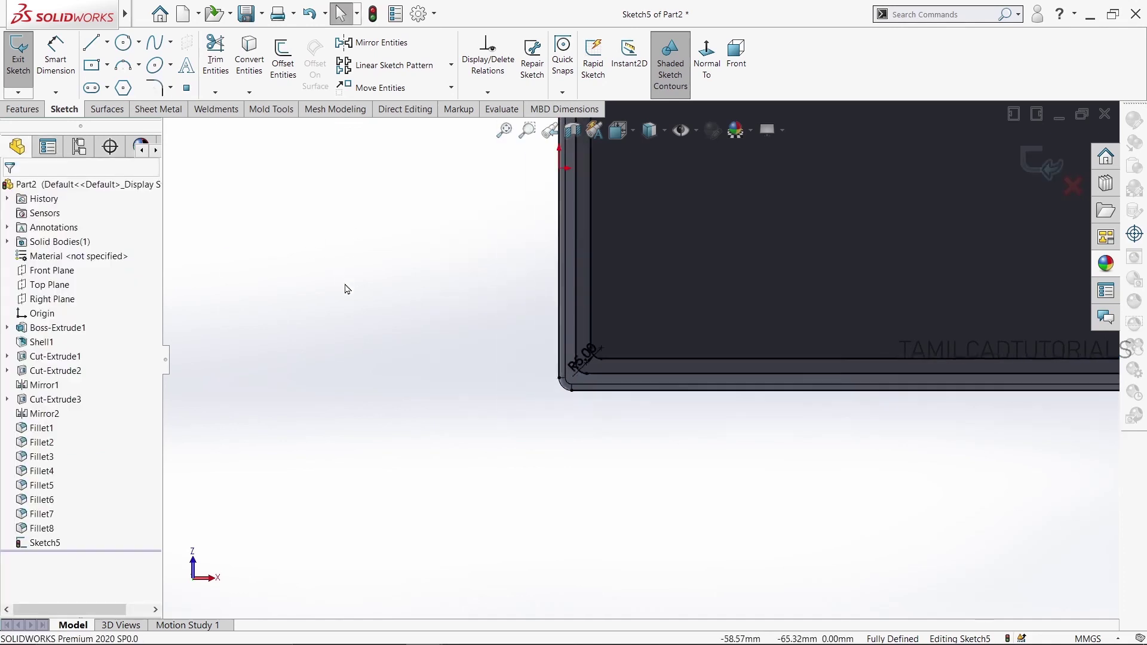
scroll(454, 329, up, 4)
middle_drag(494, 317, 433, 401)
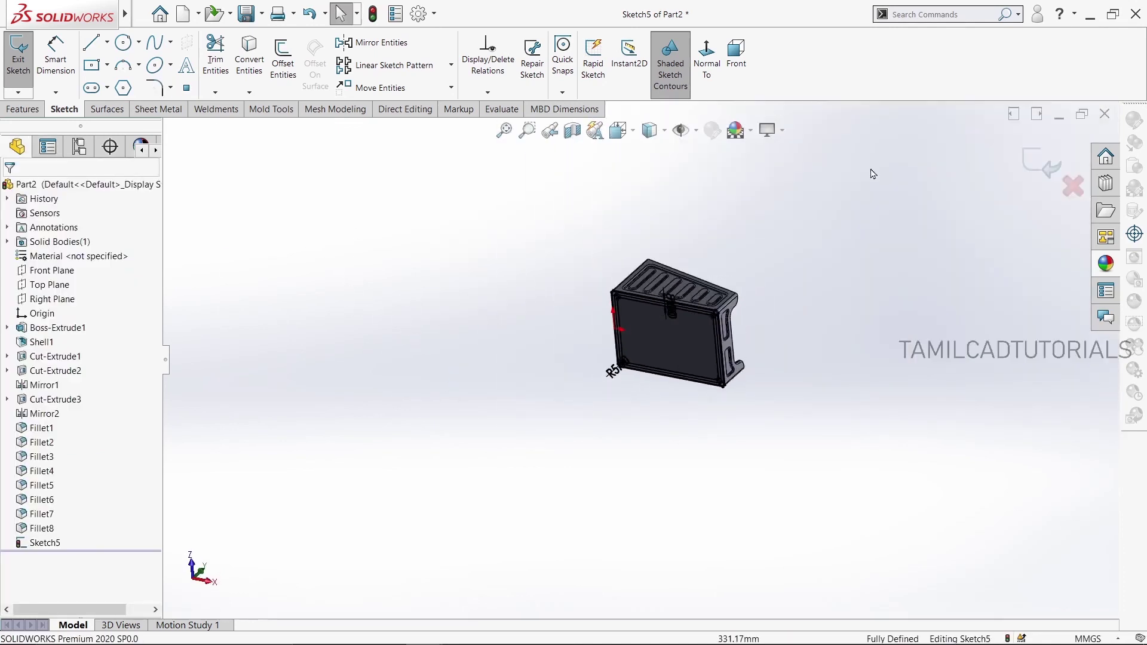
click(22, 109)
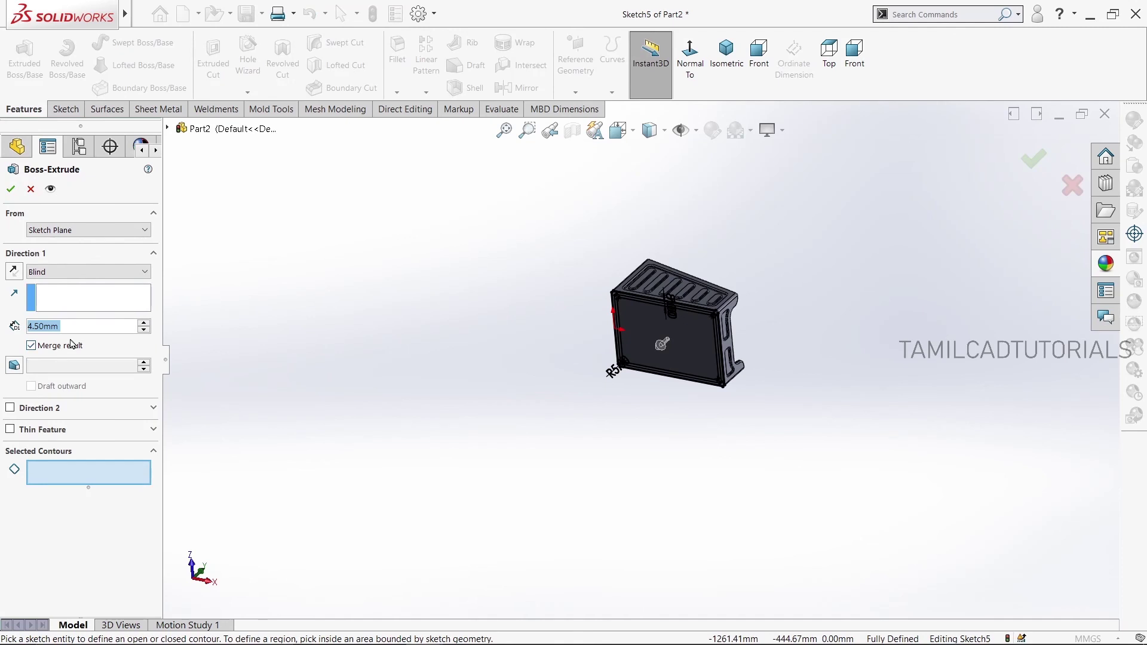
text(30)
scroll(330, 375, down, 3)
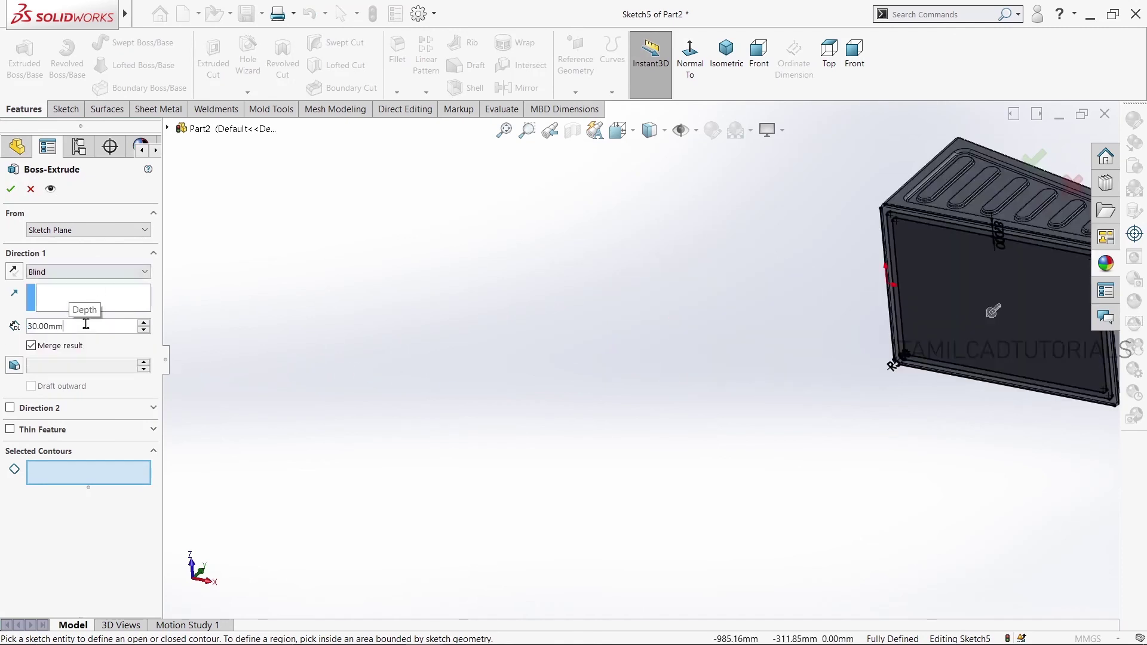
double_click(85, 324)
text(30)
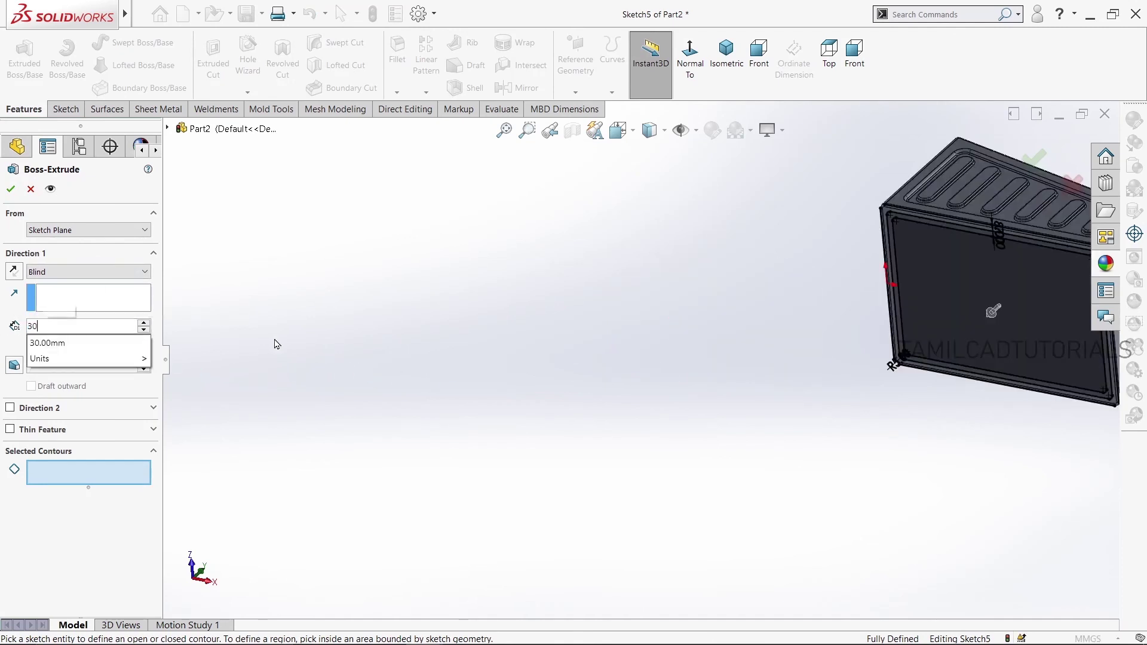
key(BackSpace)
key(Return)
Select the rim region between the outlines and inspect the 3 mm boss
scroll(558, 335, up, 2)
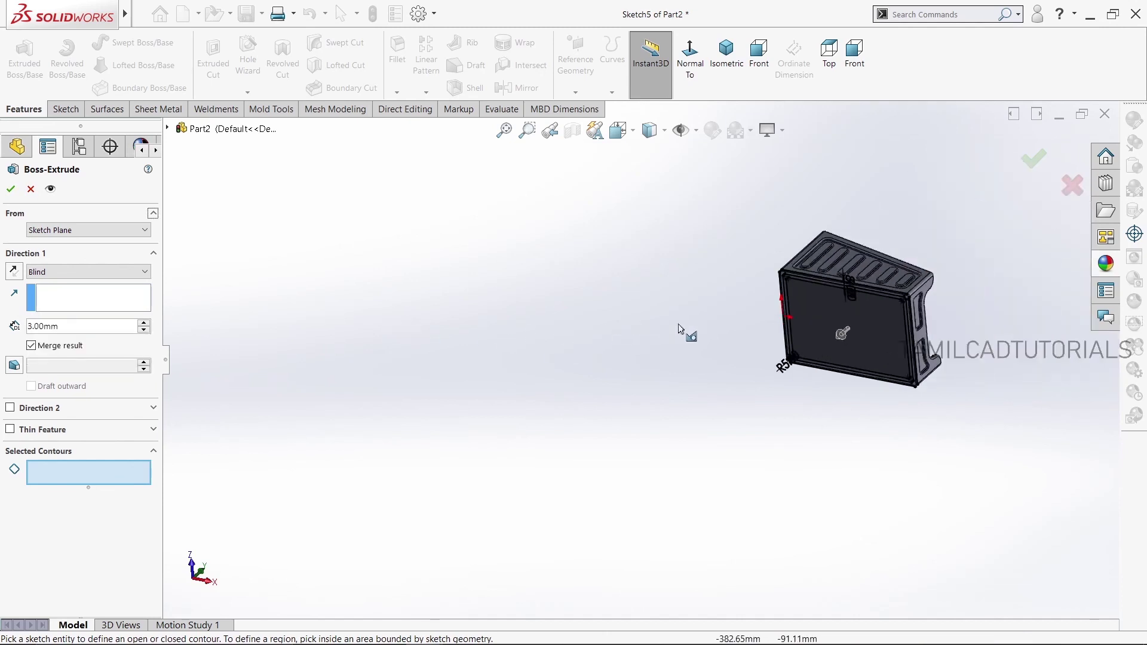
scroll(684, 330, down, 3)
scroll(866, 299, down, 2)
scroll(863, 248, down, 2)
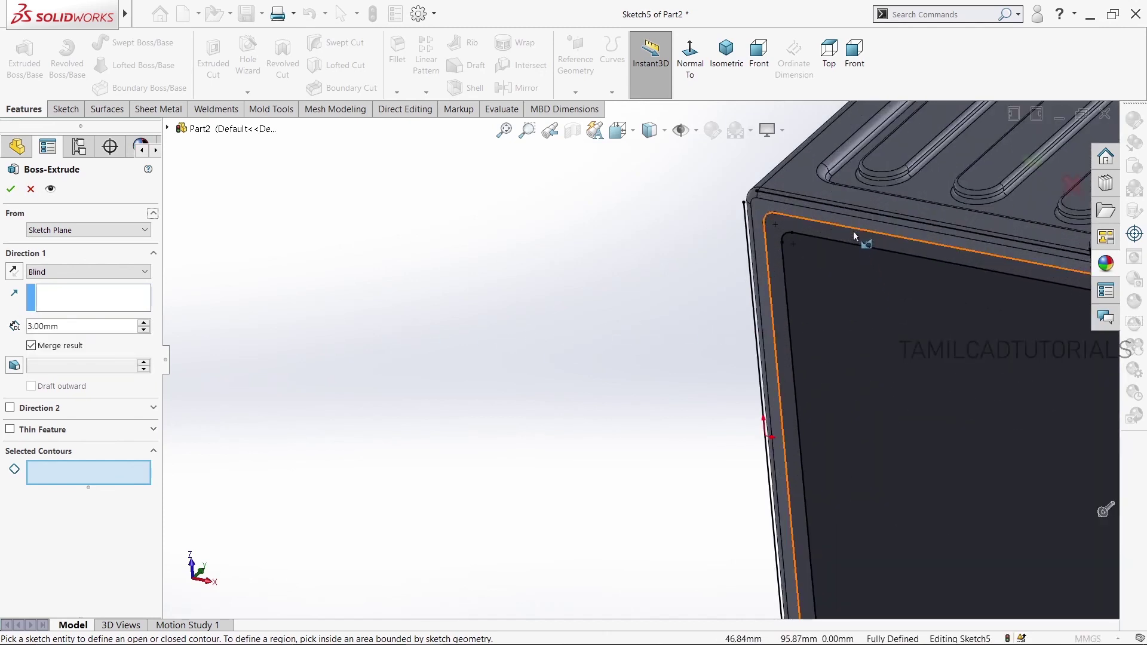
click(851, 237)
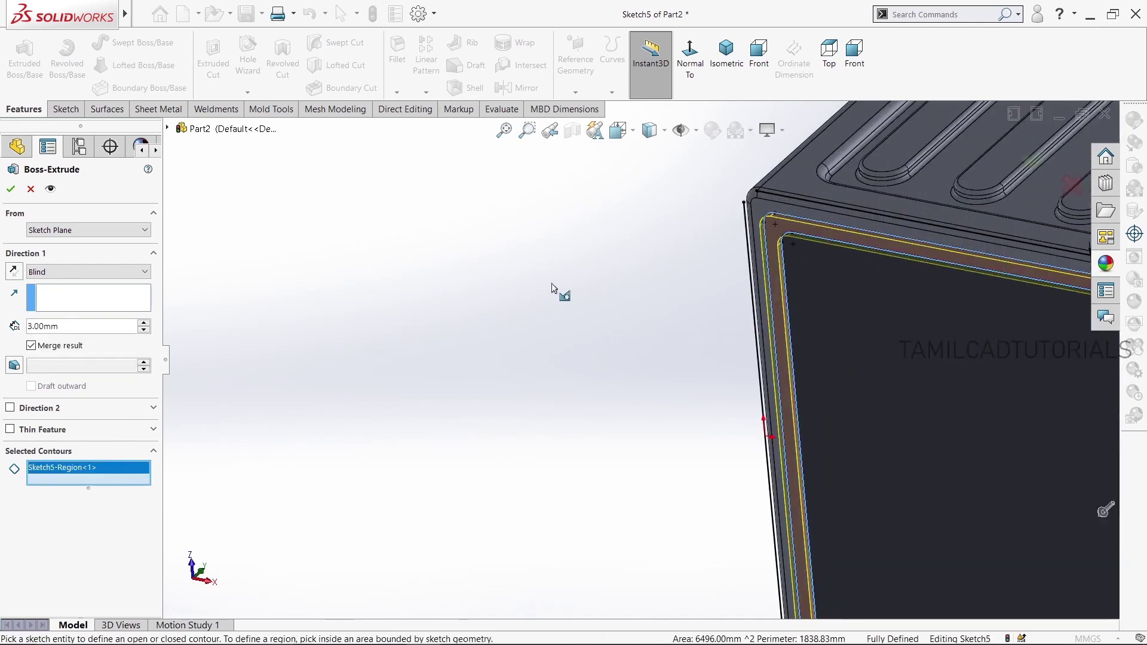
scroll(556, 293, up, 3)
middle_drag(539, 245, 523, 288)
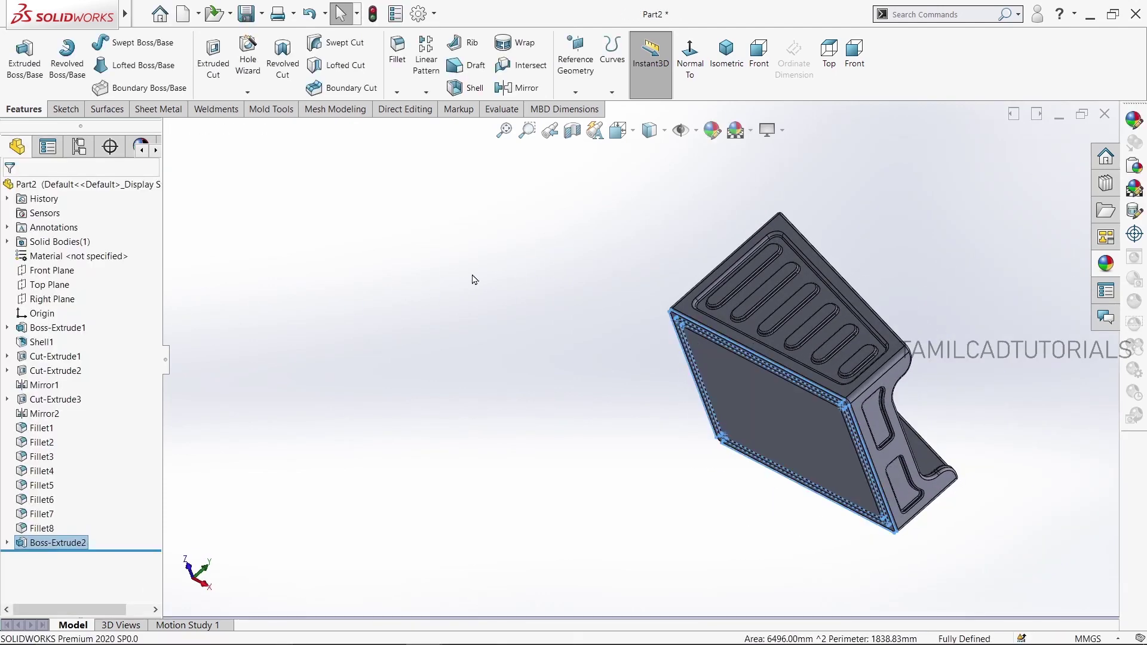
mouse_move(471, 281)
middle_down()
mouse_move(551, 269)
mouse_move(465, 197)
middle_up()
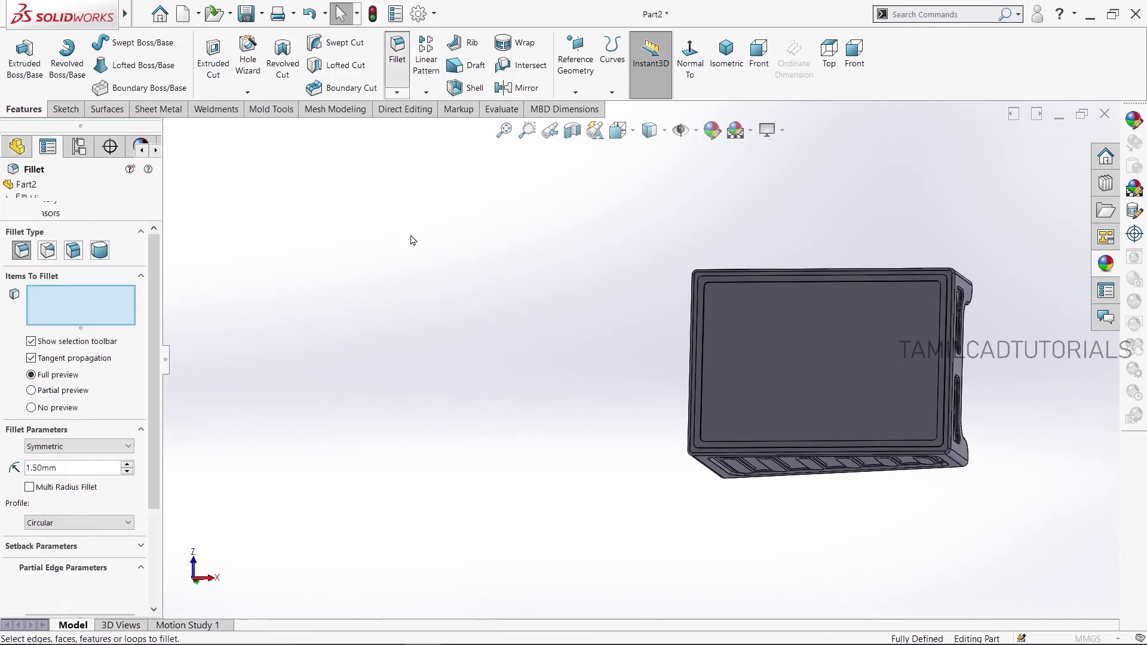
Round the raised rim's face with a 1.50 mm fillet (Fillet9)
scroll(764, 282, down, 3)
scroll(767, 316, down, 2)
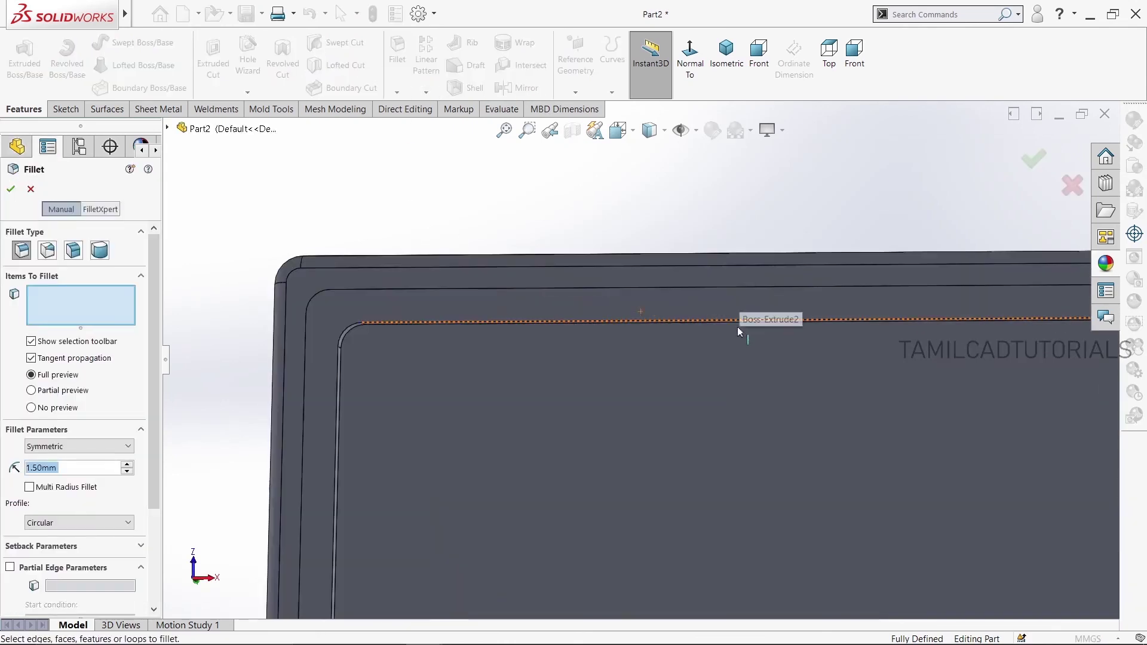
scroll(650, 307, down, 2)
click(647, 305)
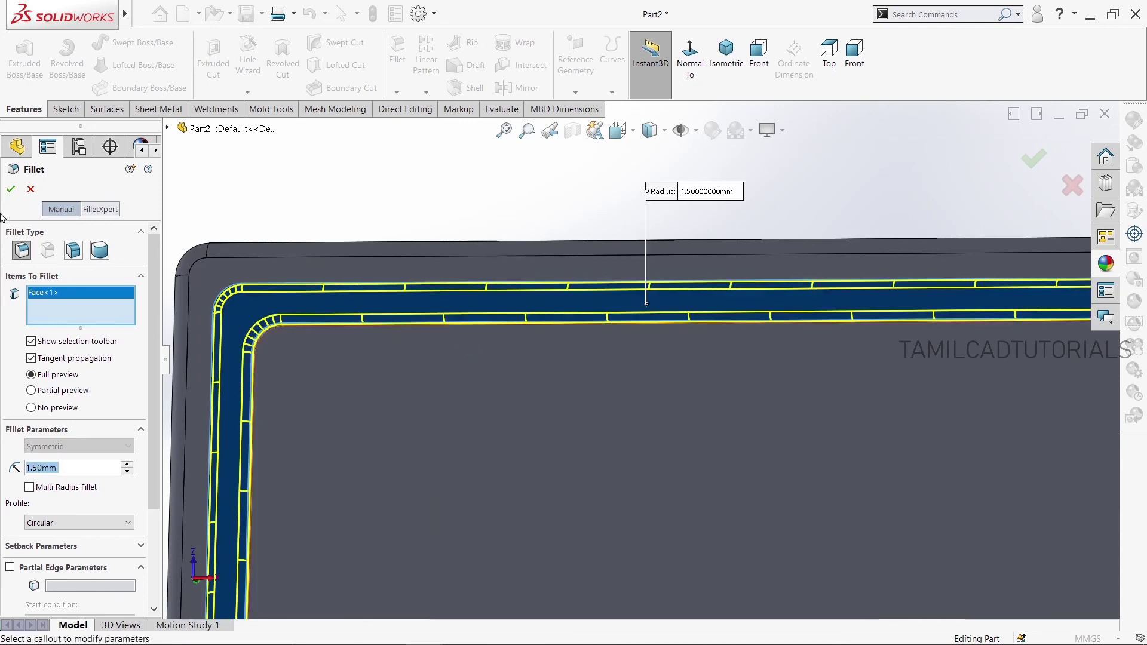
key(Return)
scroll(406, 191, up, 2)
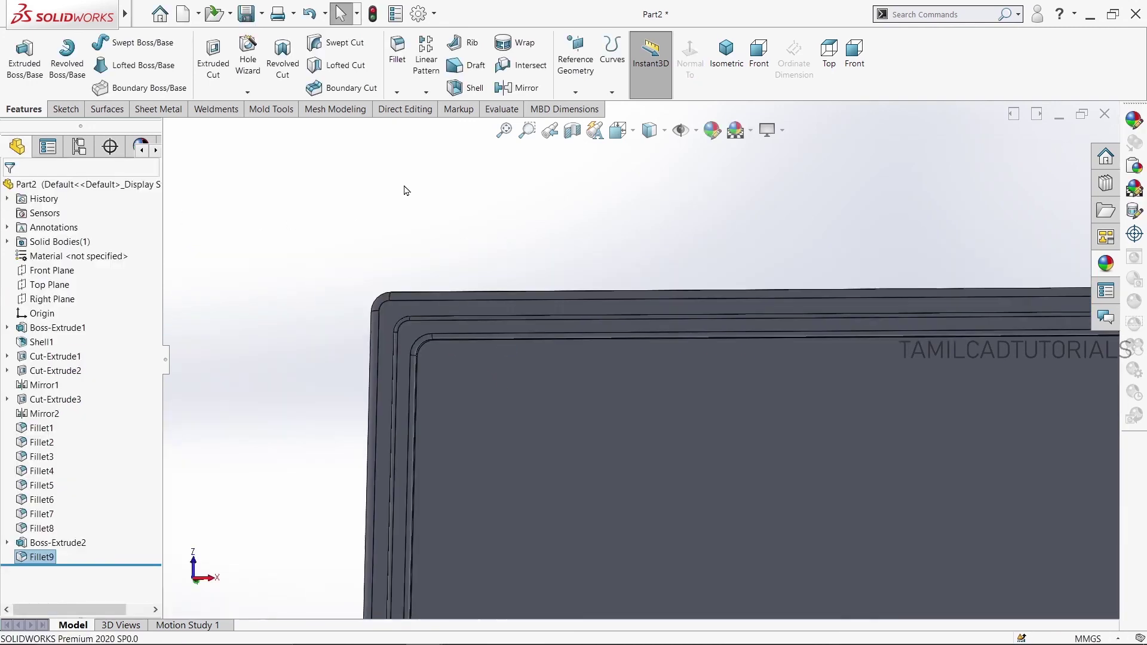
scroll(412, 194, up, 1)
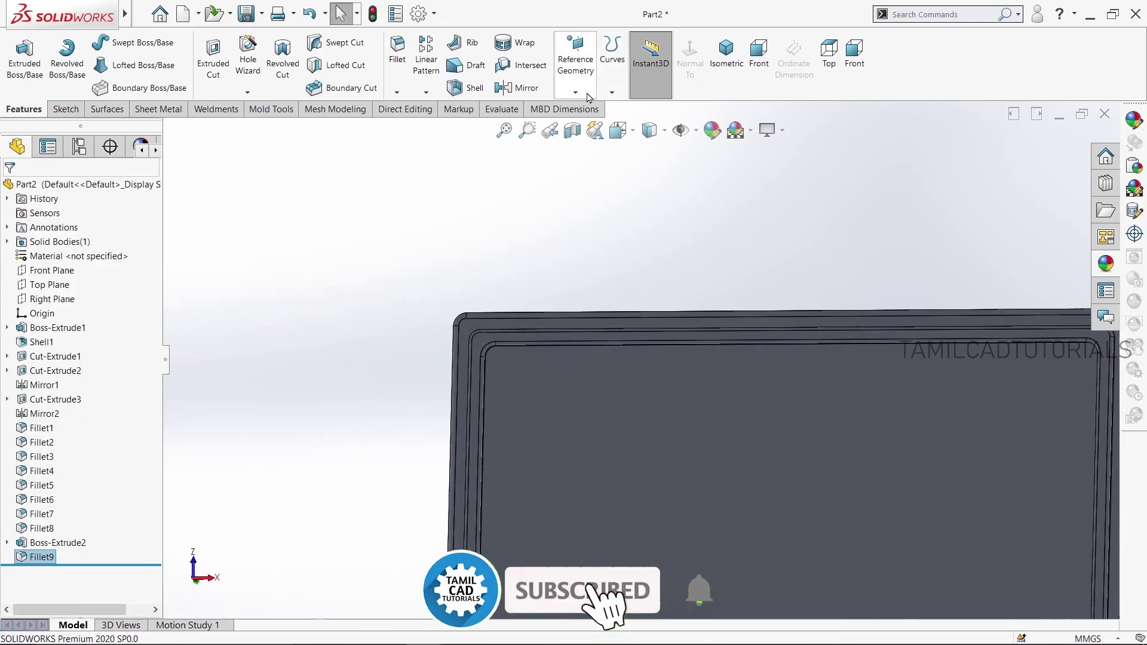
middle_drag(418, 281, 392, 208)
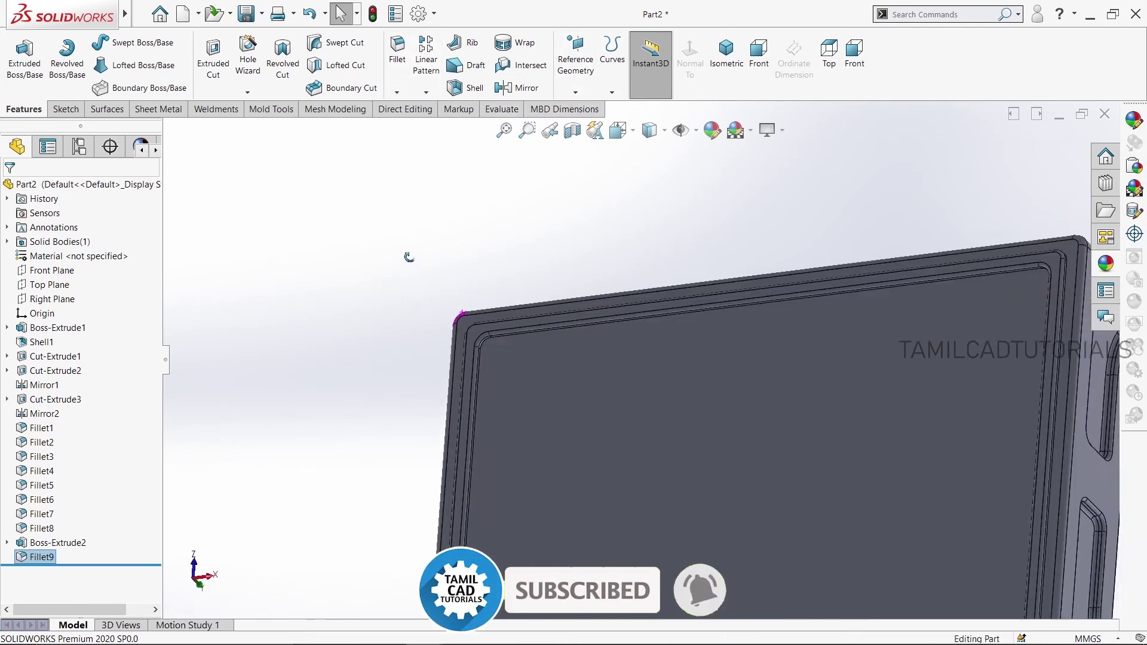
Add a 1.50 mm fillet to the rim's inner corner edge (Fillet10)
click(397, 51)
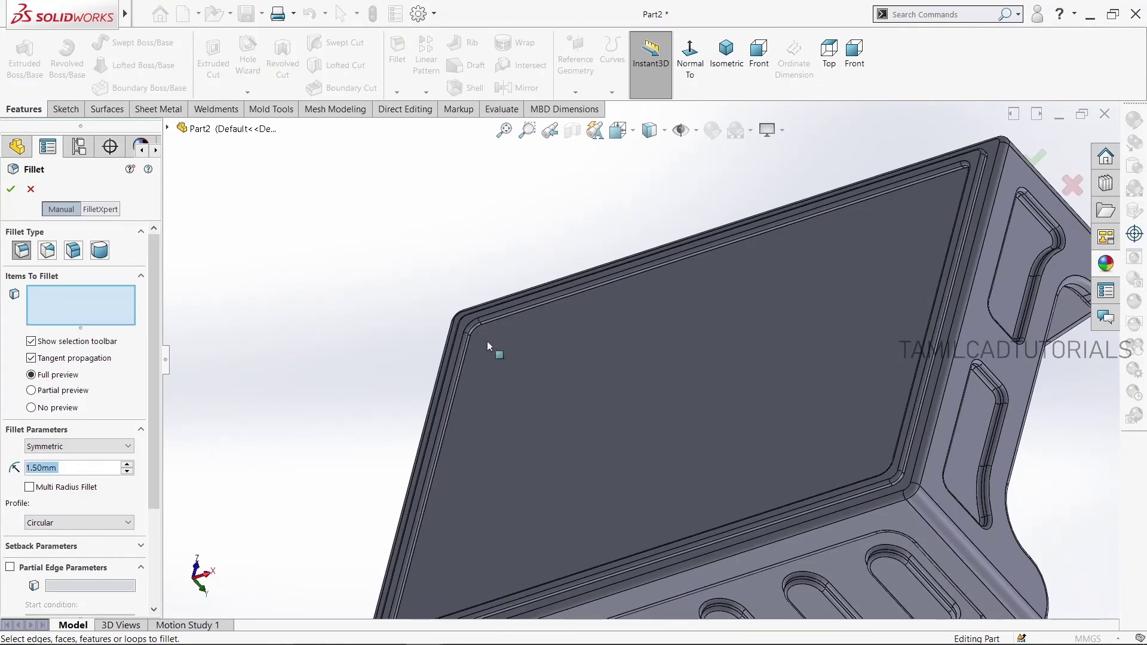
scroll(489, 335, down, 3)
scroll(520, 326, down, 2)
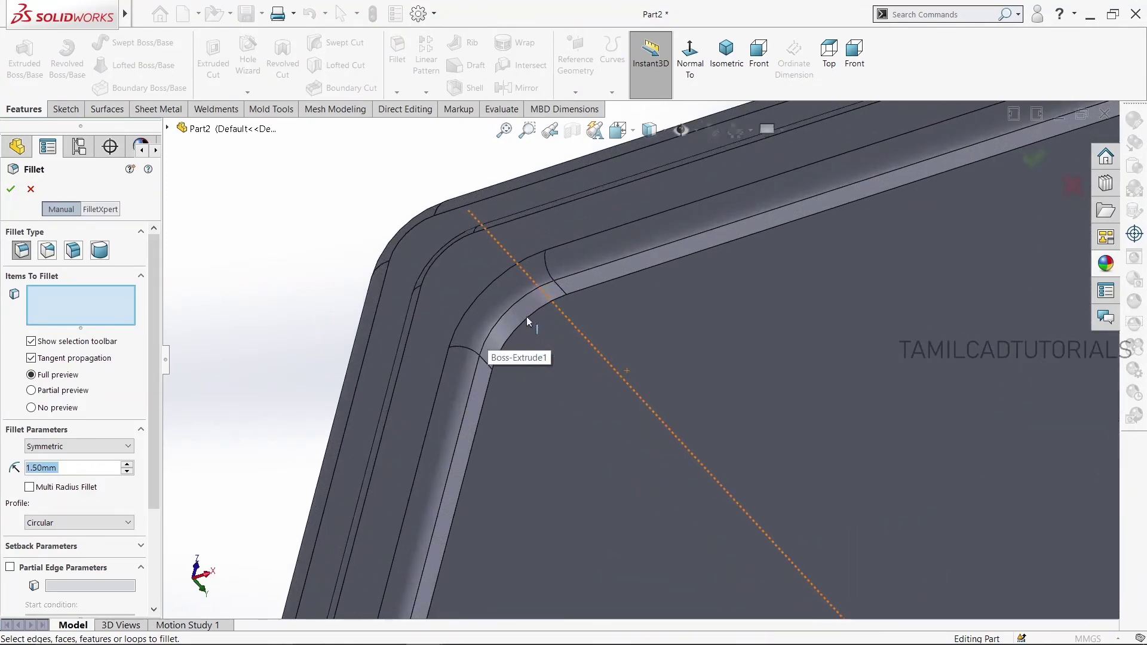
click(534, 314)
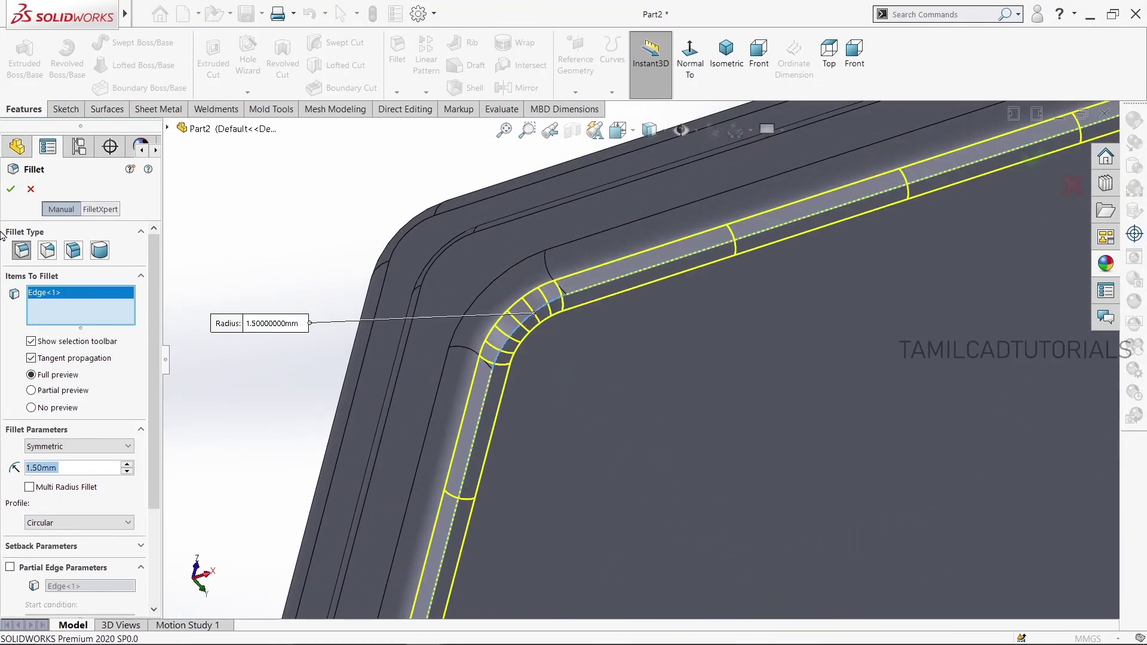
key(Return)
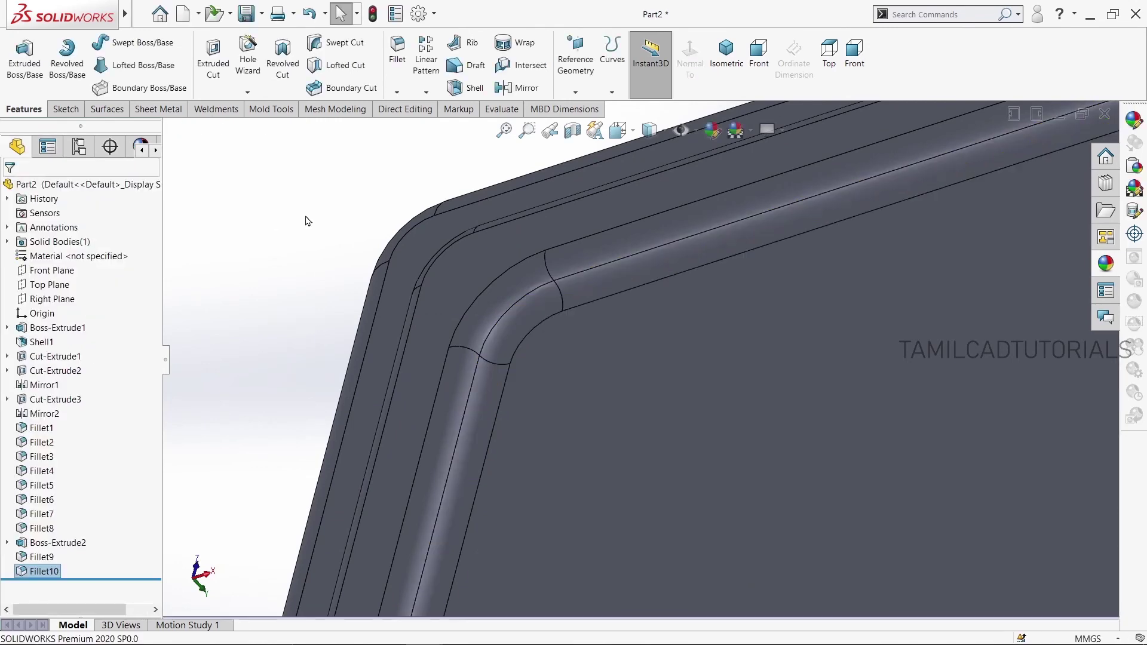
scroll(351, 295, up, 2)
scroll(350, 297, up, 3)
scroll(350, 297, up, 3)
mouse_move(540, 276)
middle_down()
mouse_move(568, 448)
mouse_move(854, 583)
mouse_move(1011, 561)
middle_up()
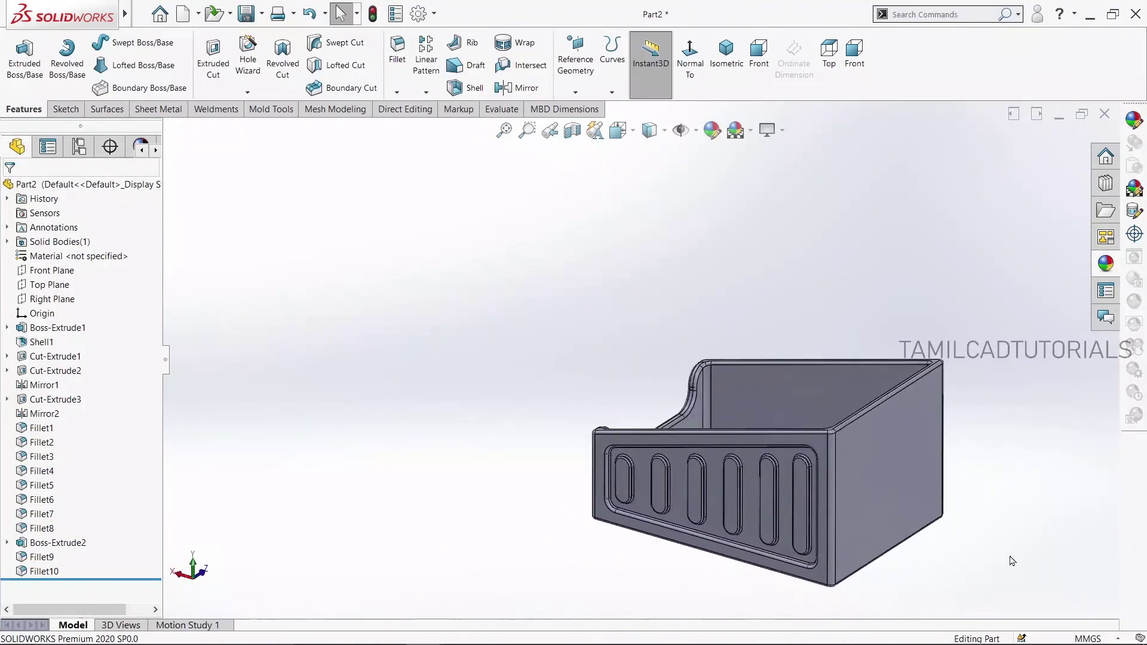
Apply the yellow-green colour swatch to the whole part and orbit to a tilted view
scroll(1009, 540, up, 1)
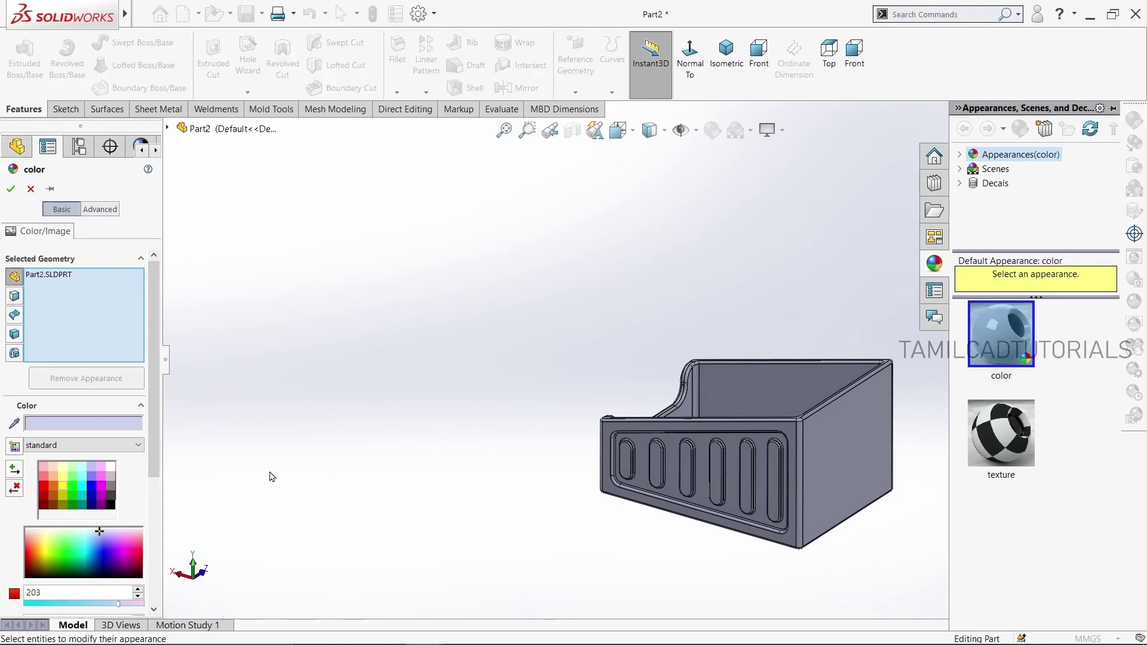
click(63, 495)
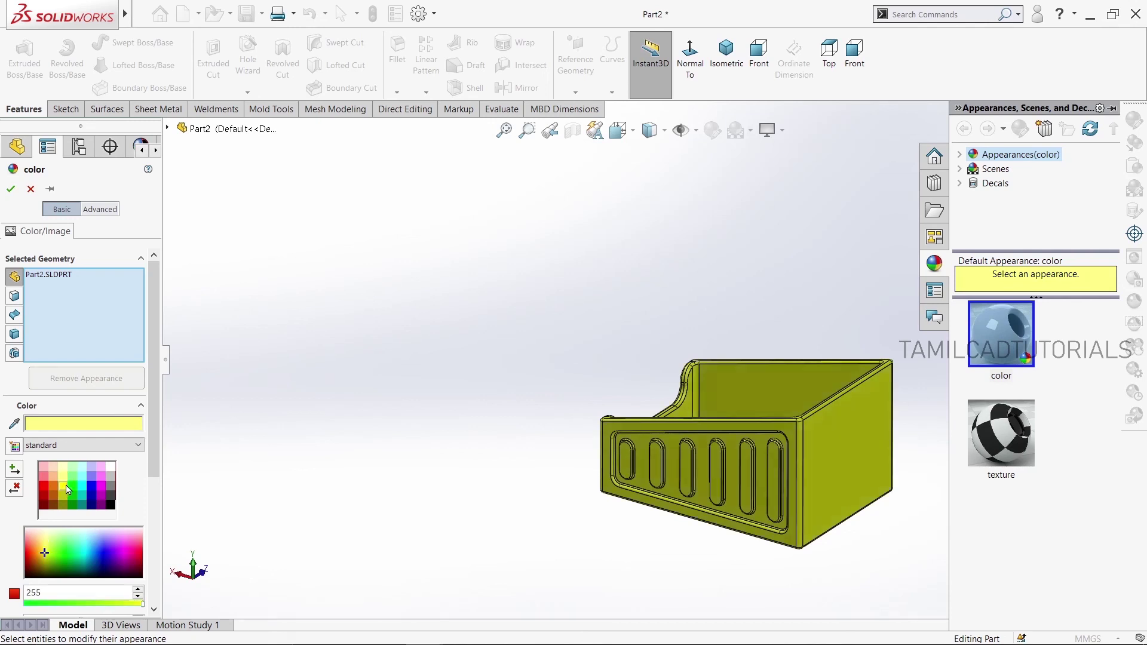
click(10, 189)
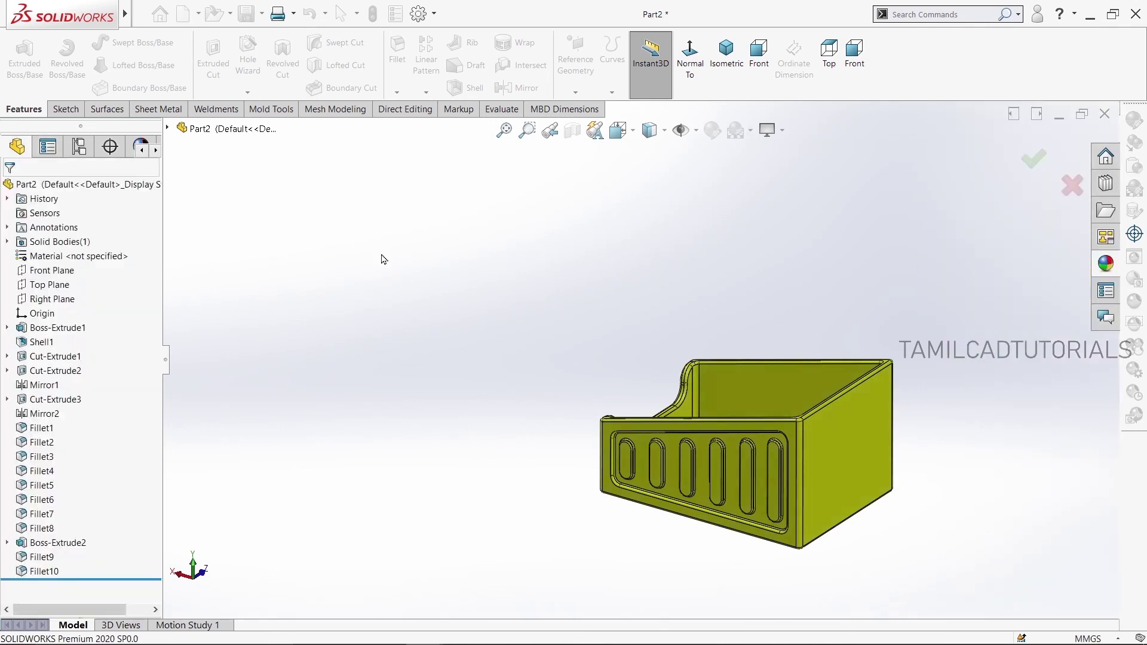
mouse_move(553, 333)
middle_down()
mouse_move(788, 617)
mouse_move(745, 313)
middle_up()
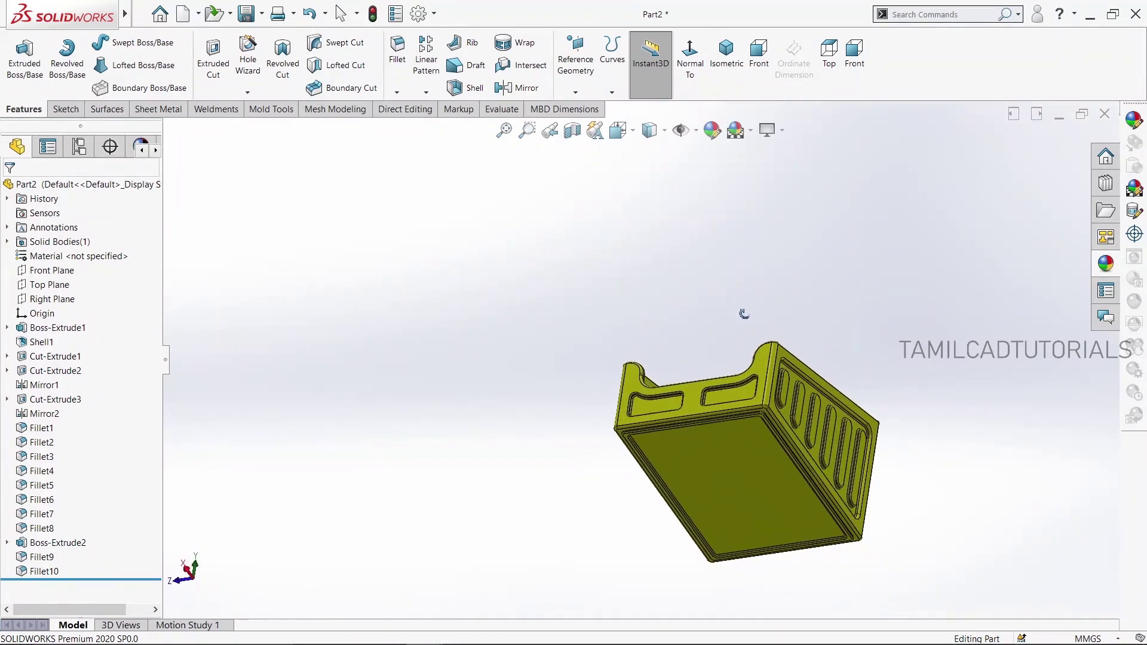